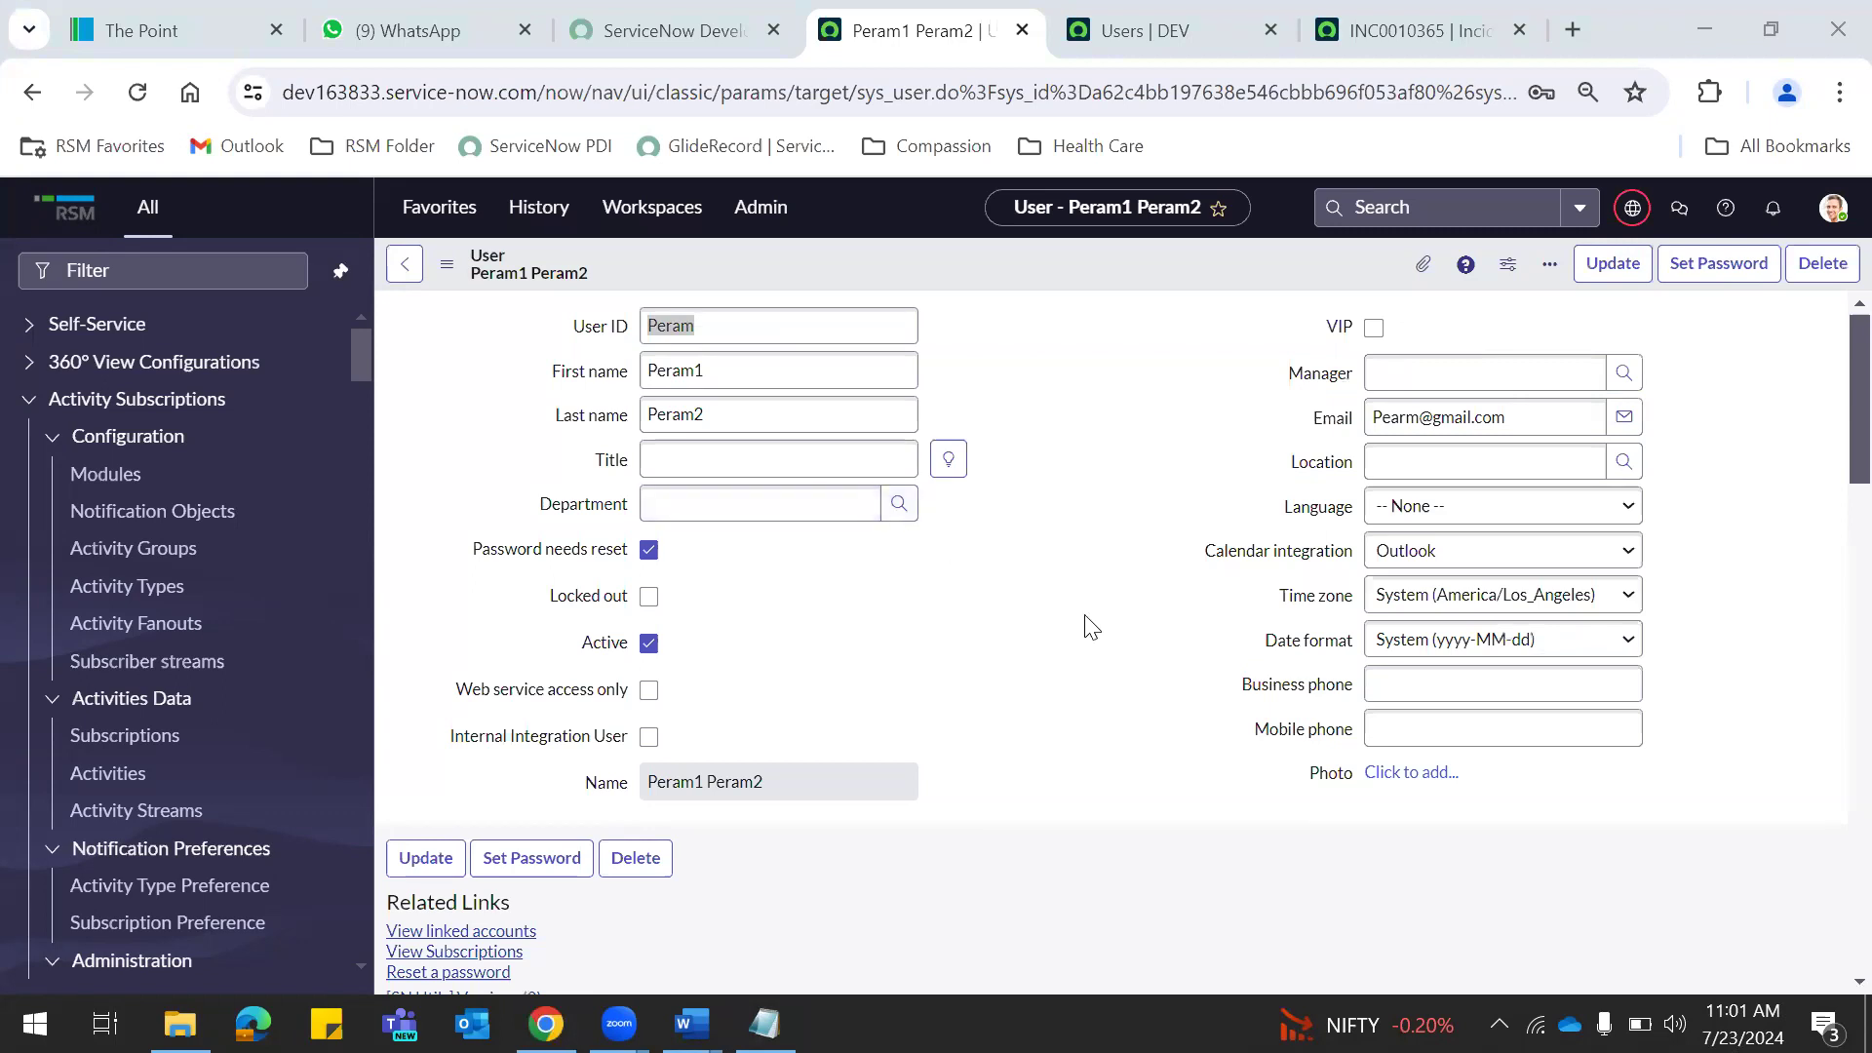
Copy the test user's User ID from the record into line 4 of the notes.
key(alt+Tab)
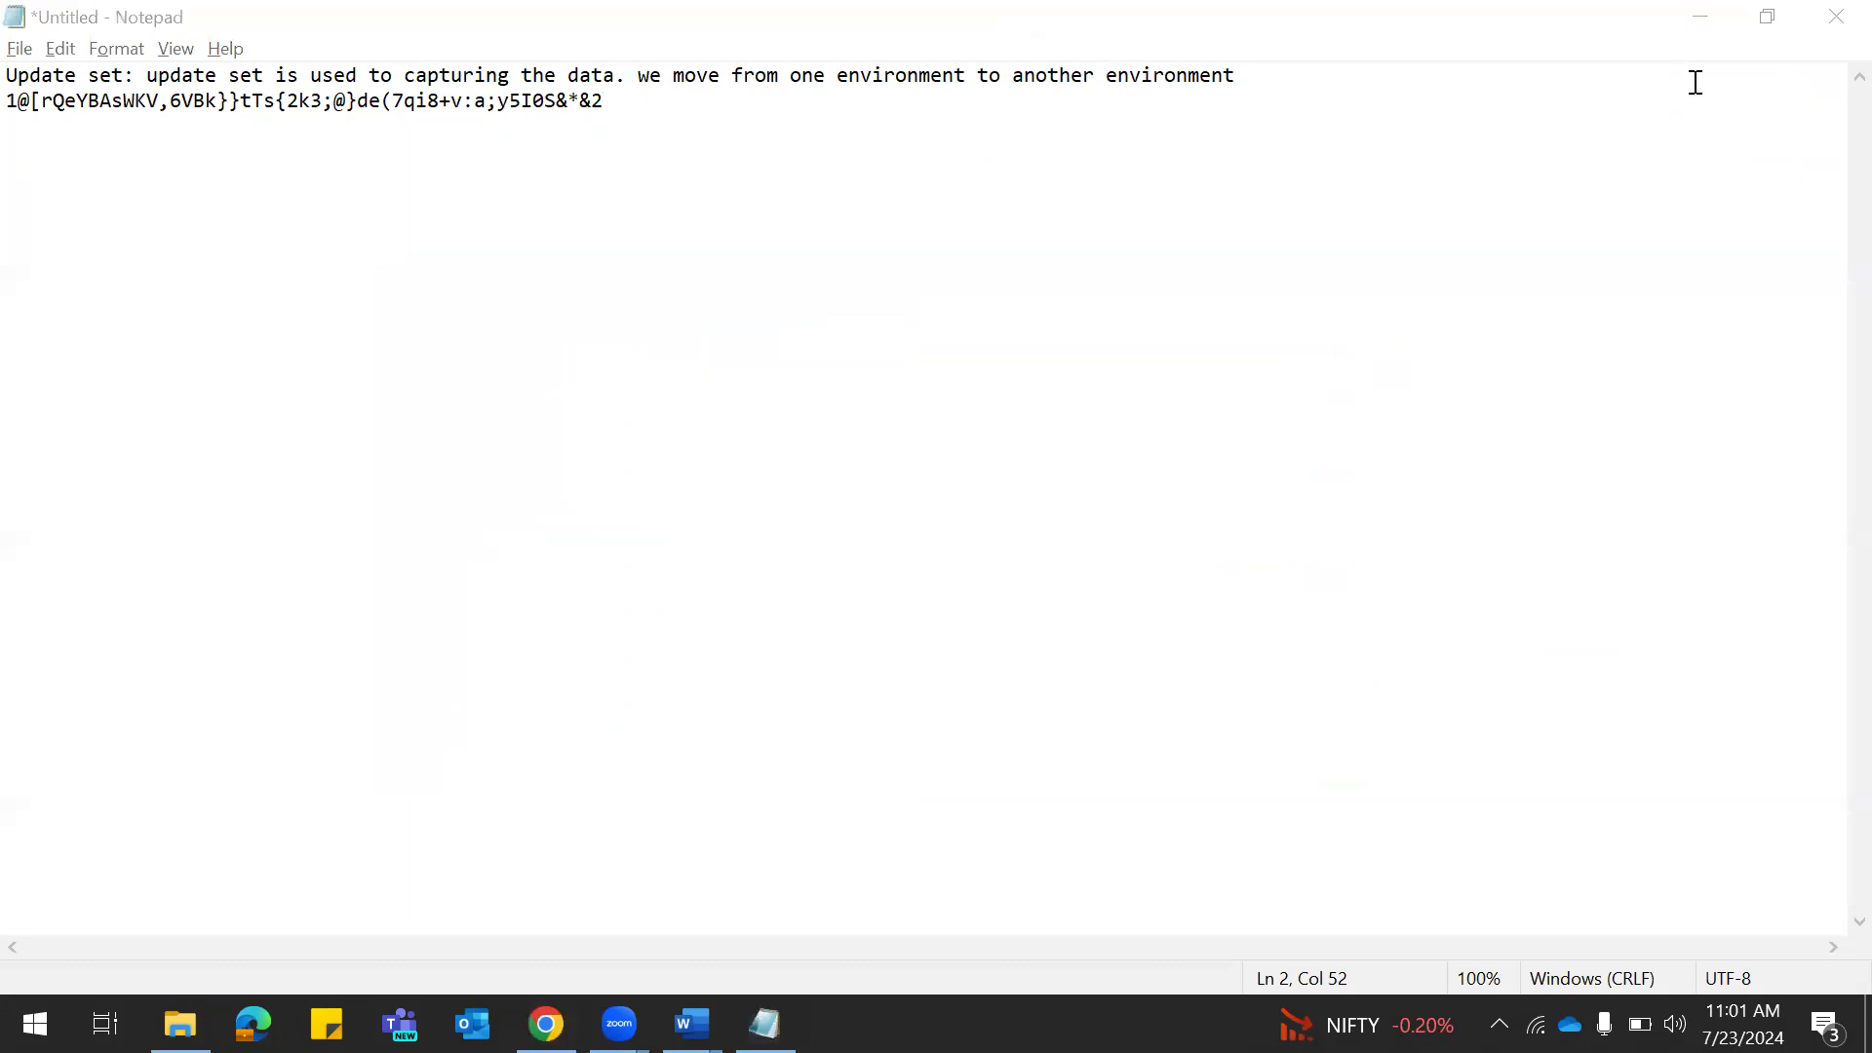
click(1698, 17)
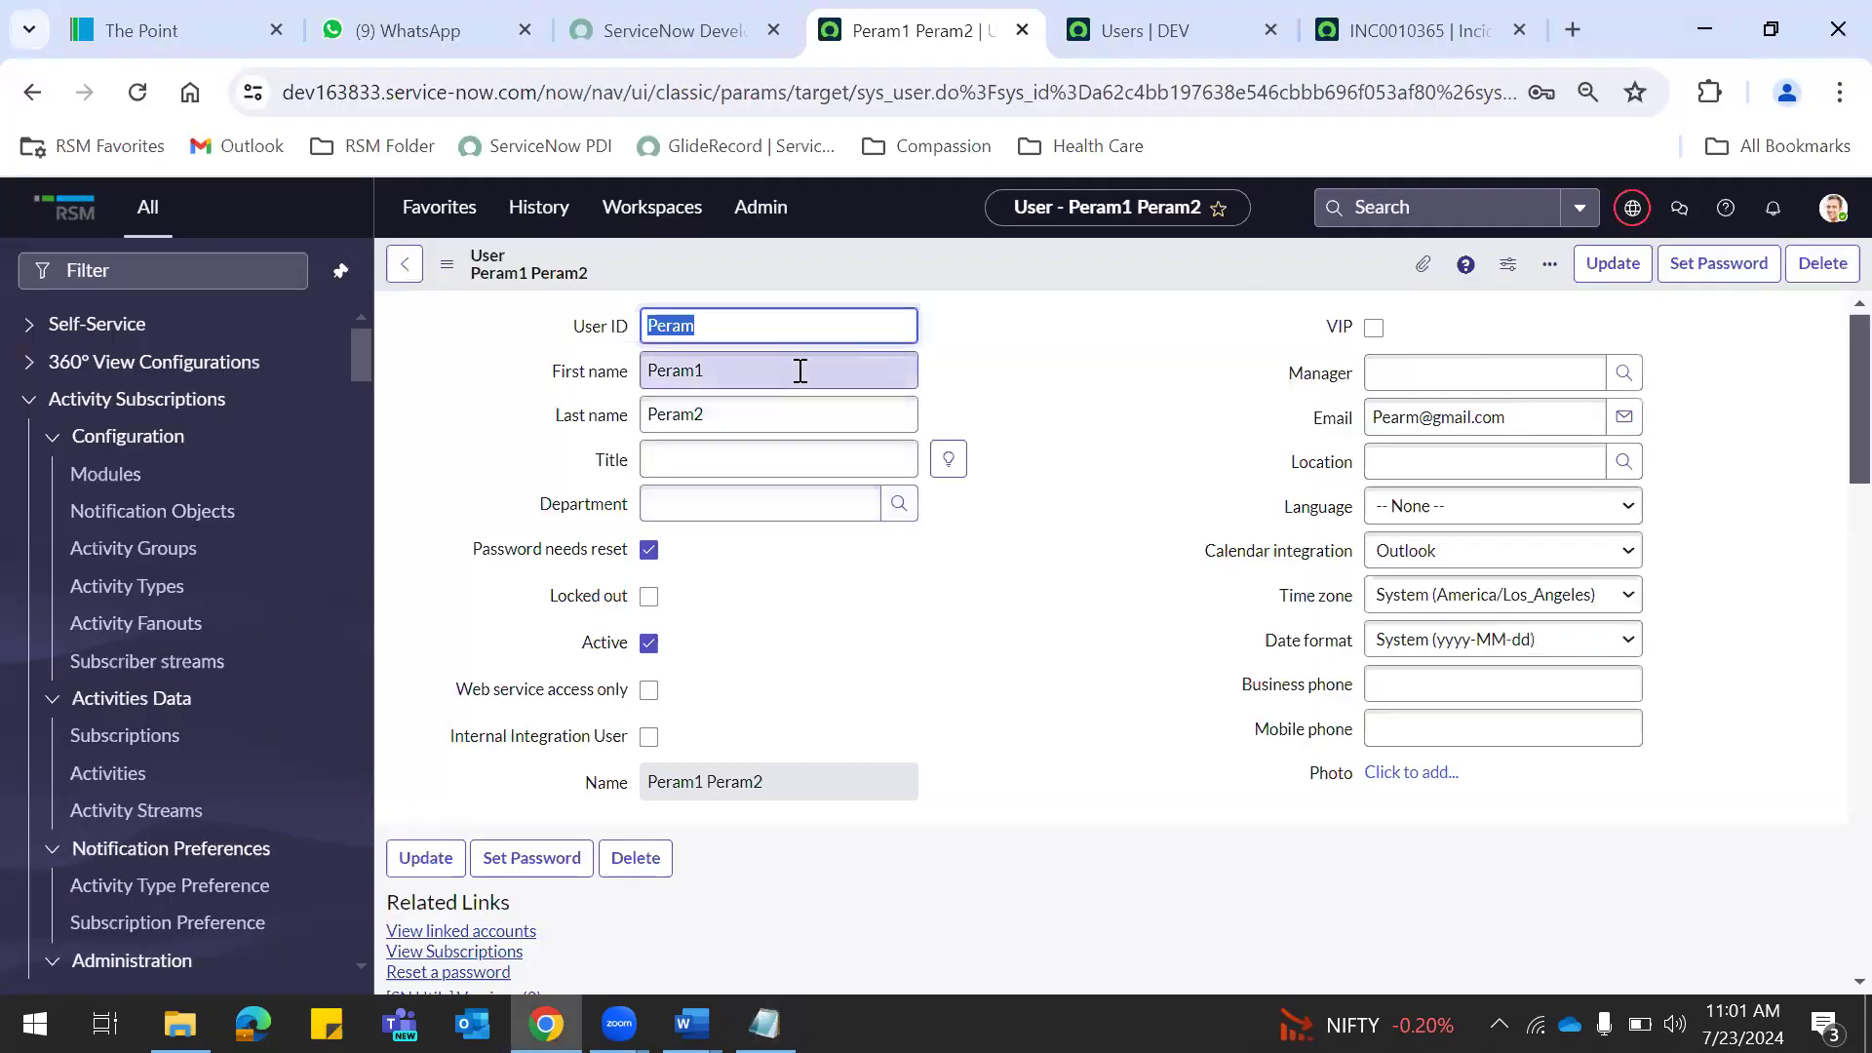
click(1066, 397)
double_click(741, 319)
key(ctrl+c)
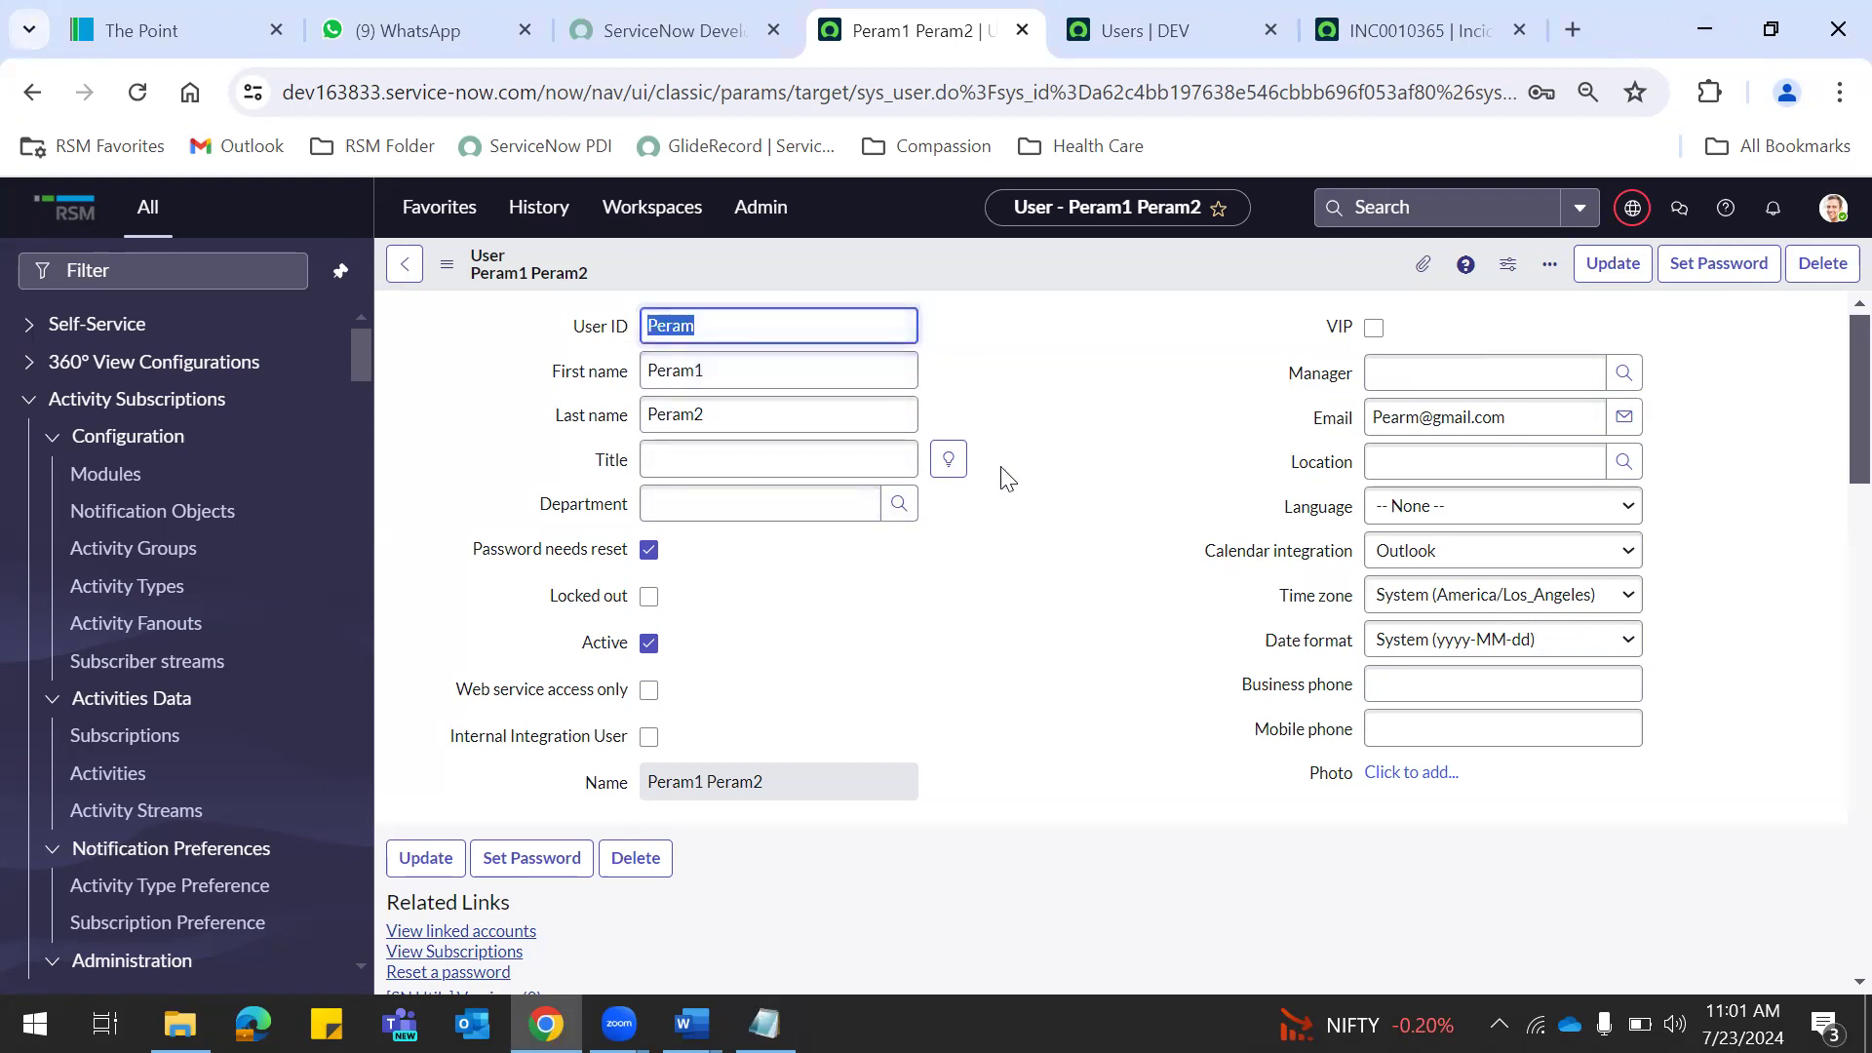
key(alt+Tab)
key(Return)
key(Return)
key(ctrl+v)
key(alt+Tab)
Select the instance's domain in the browser address bar for reuse.
key(alt+Tab)
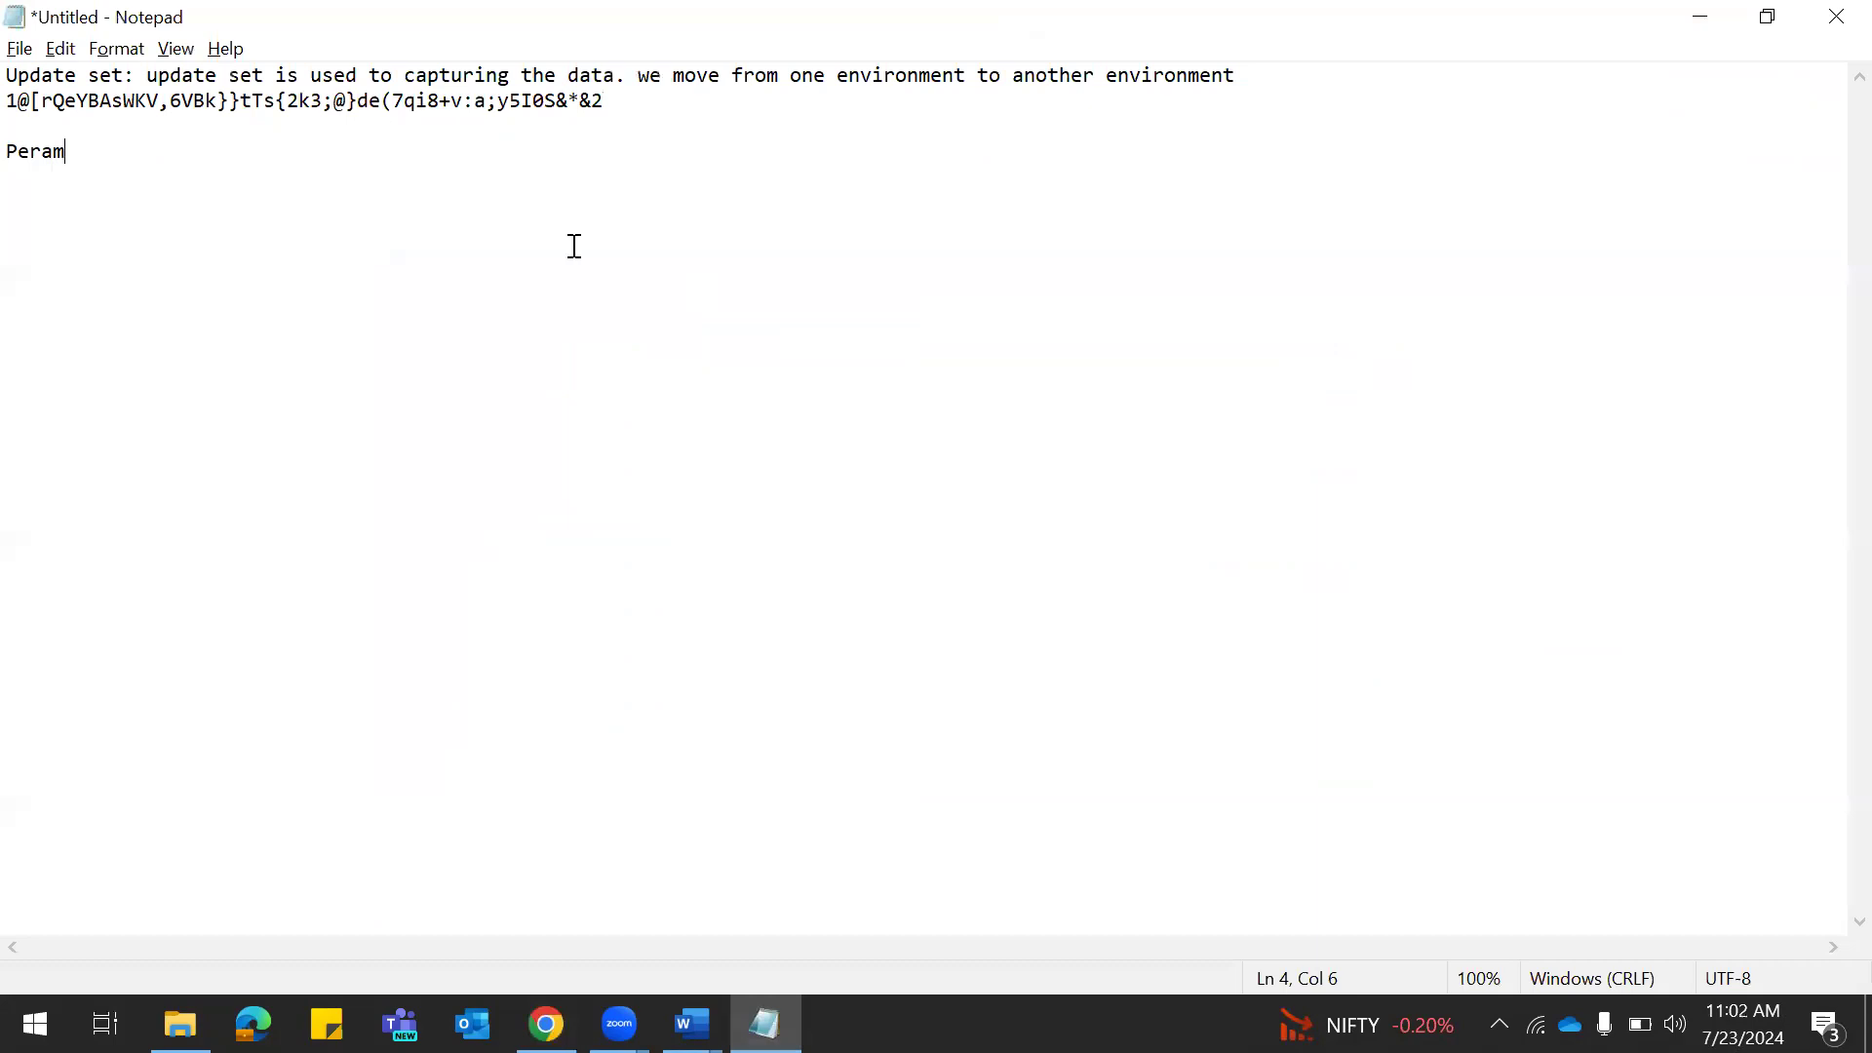
key(alt+Tab)
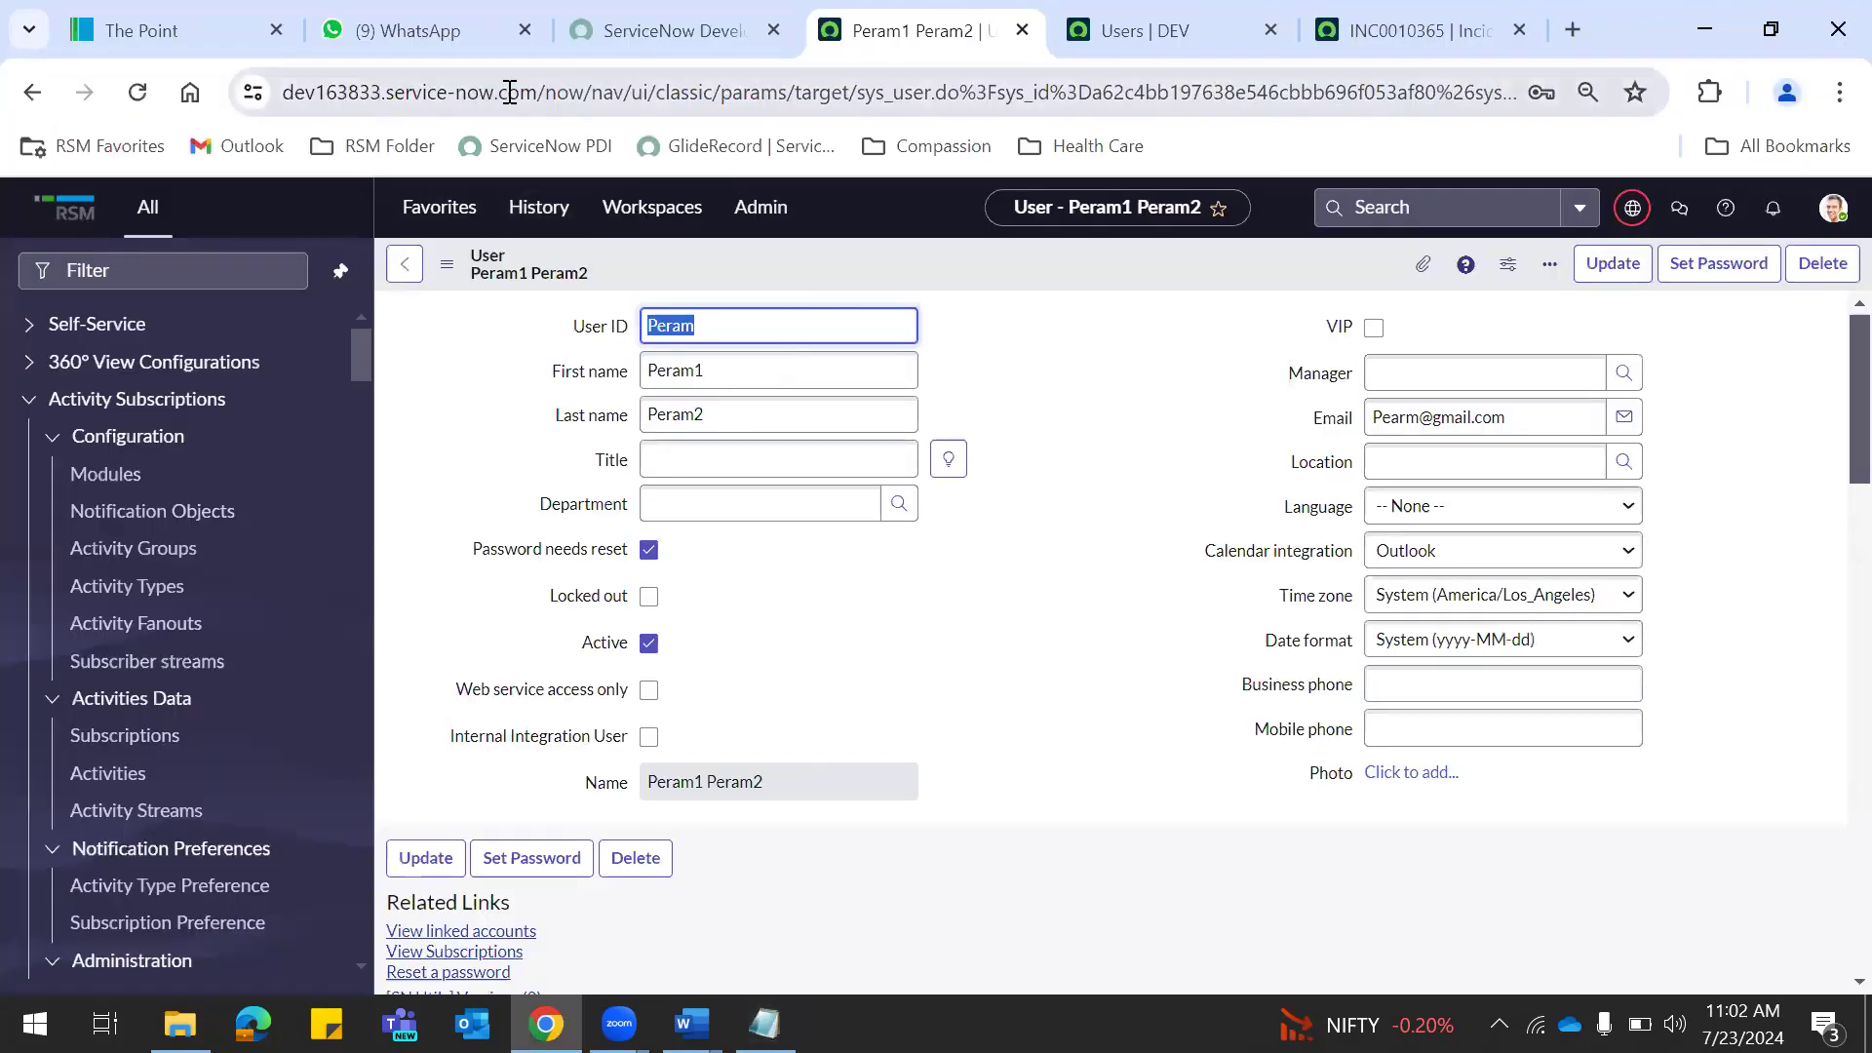
drag(538, 91, 254, 92)
key(ctrl+c)
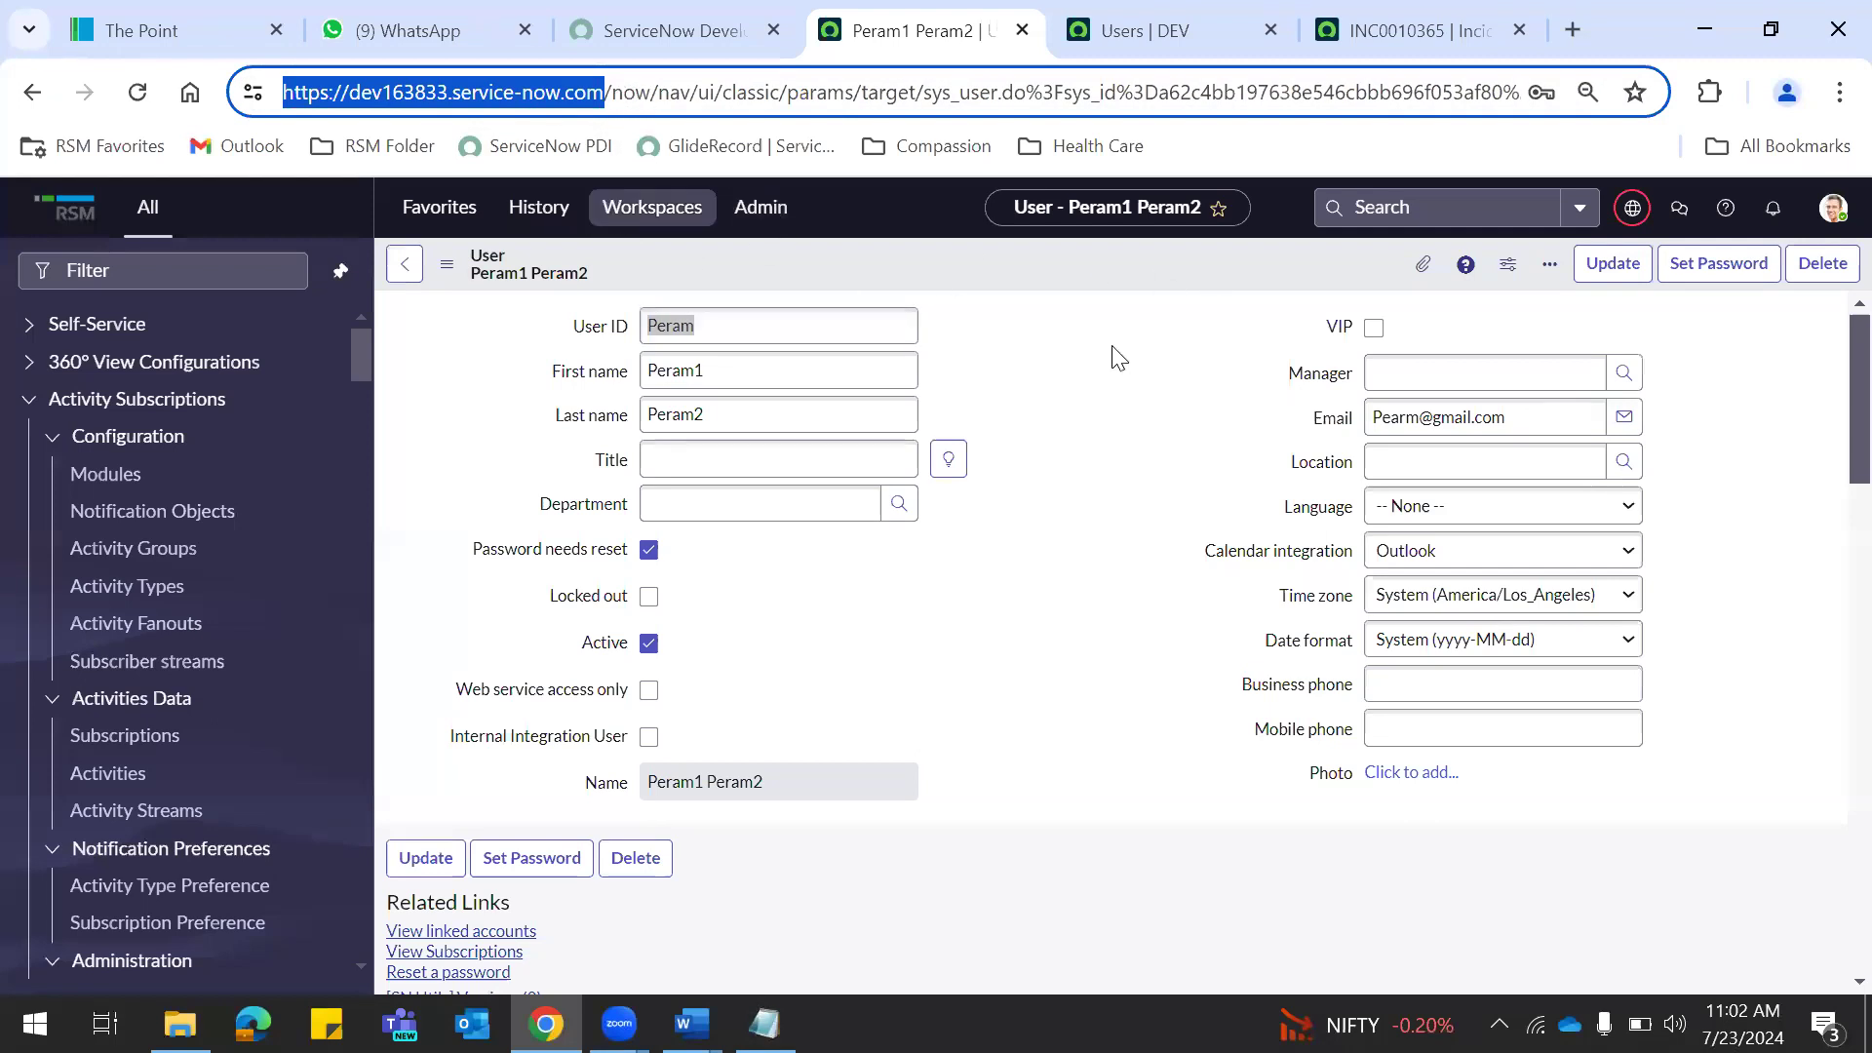
key(alt+Tab)
key(alt+Tab)
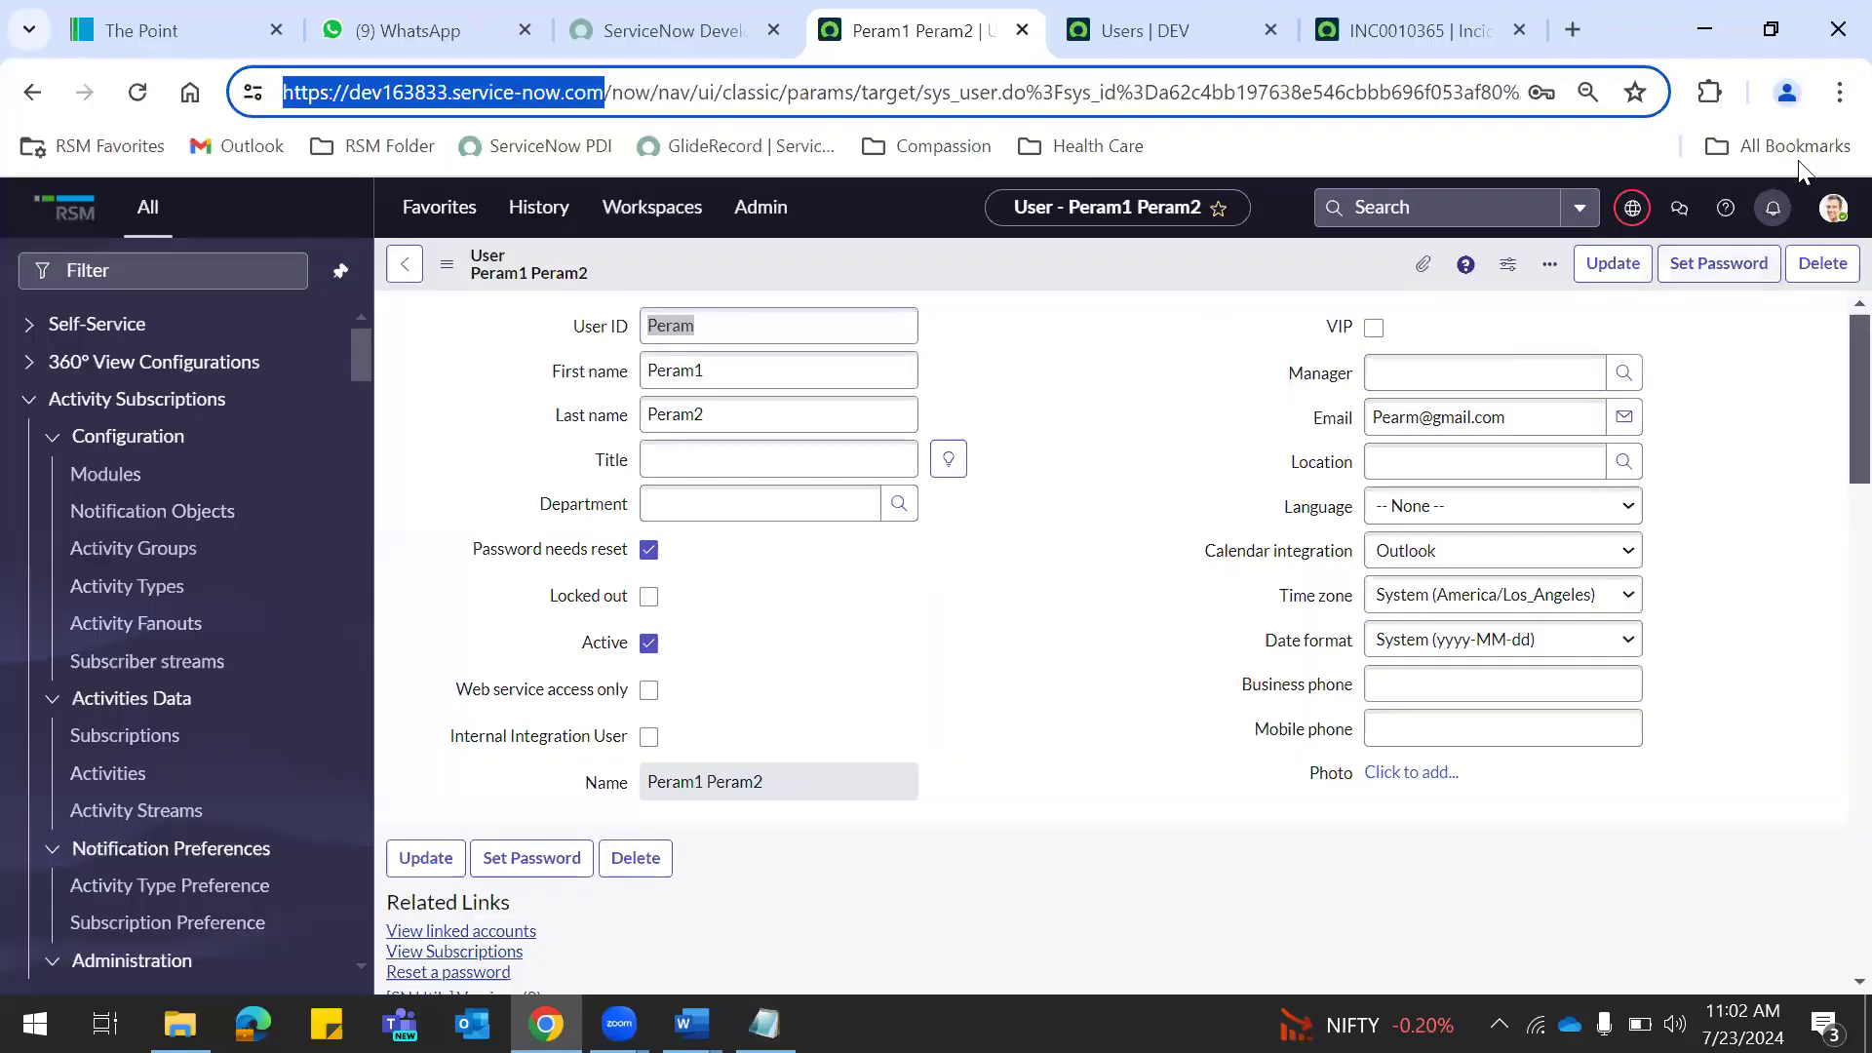
click(1835, 95)
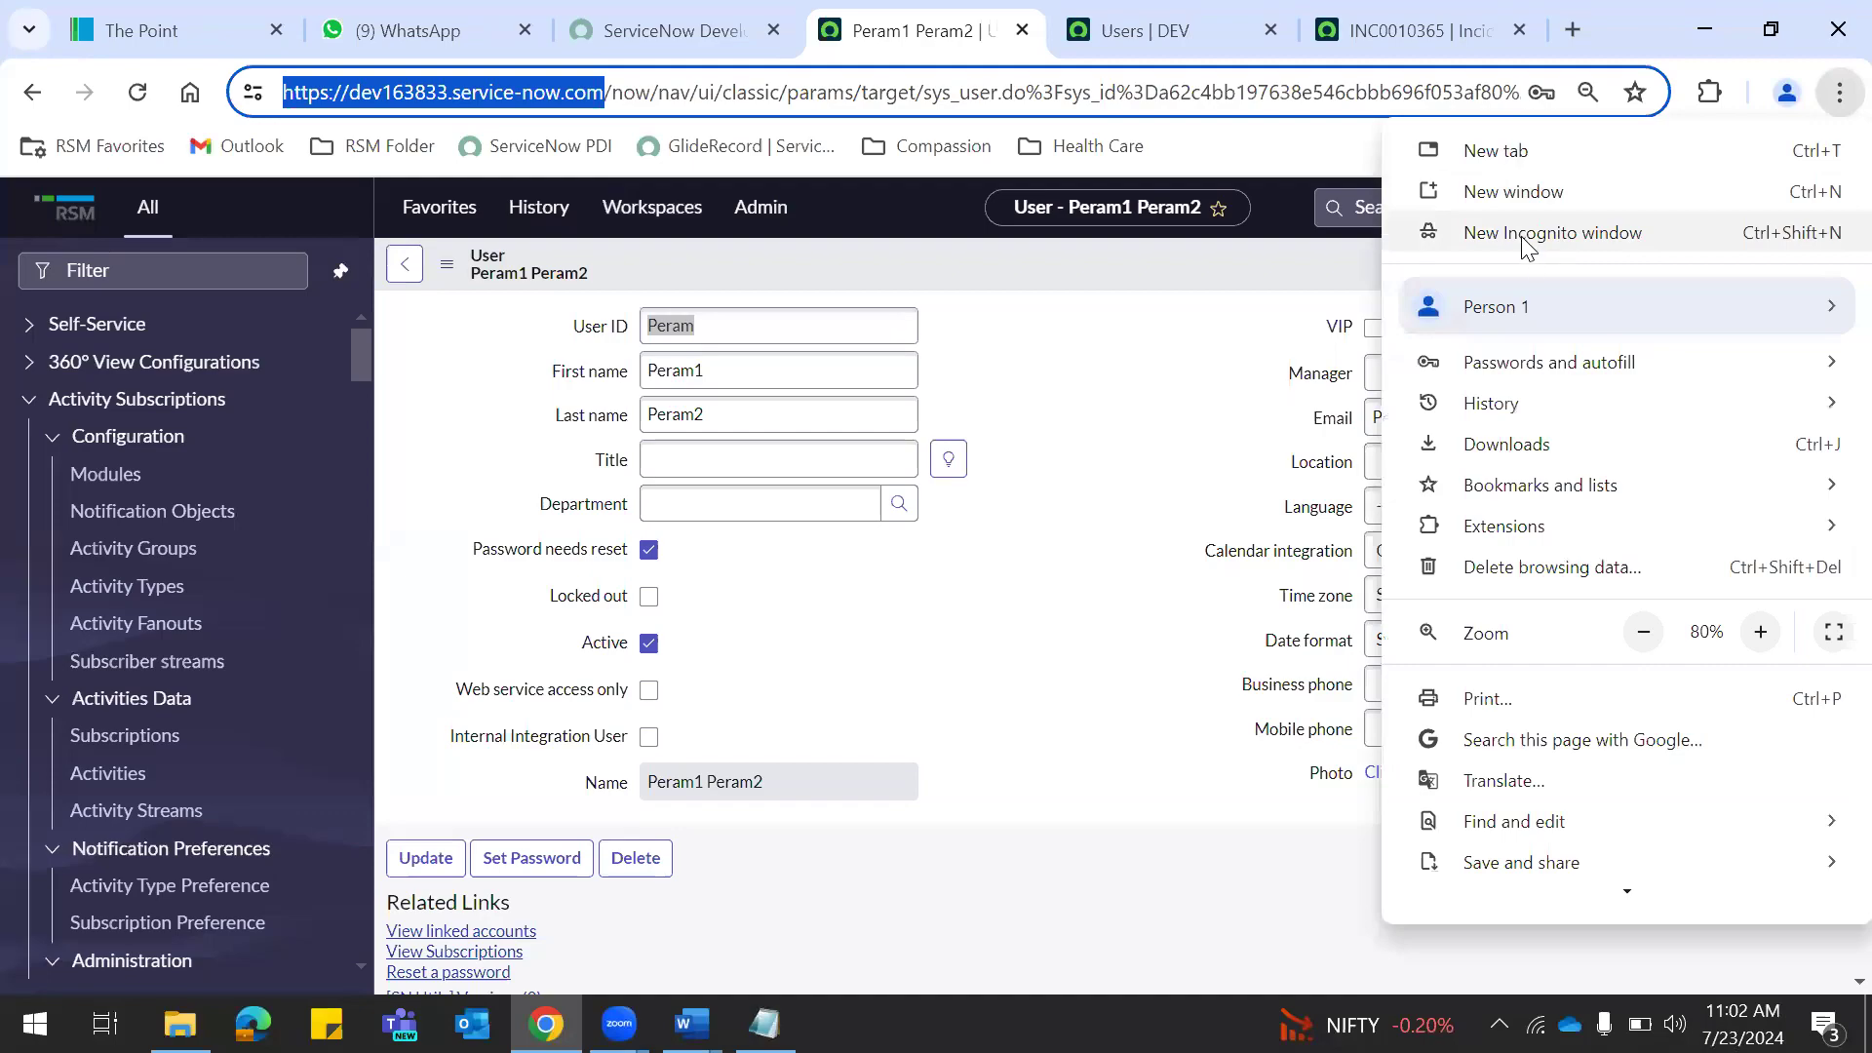
Open the instance's login.do page in a new incognito window.
click(1521, 236)
key(ctrl+v)
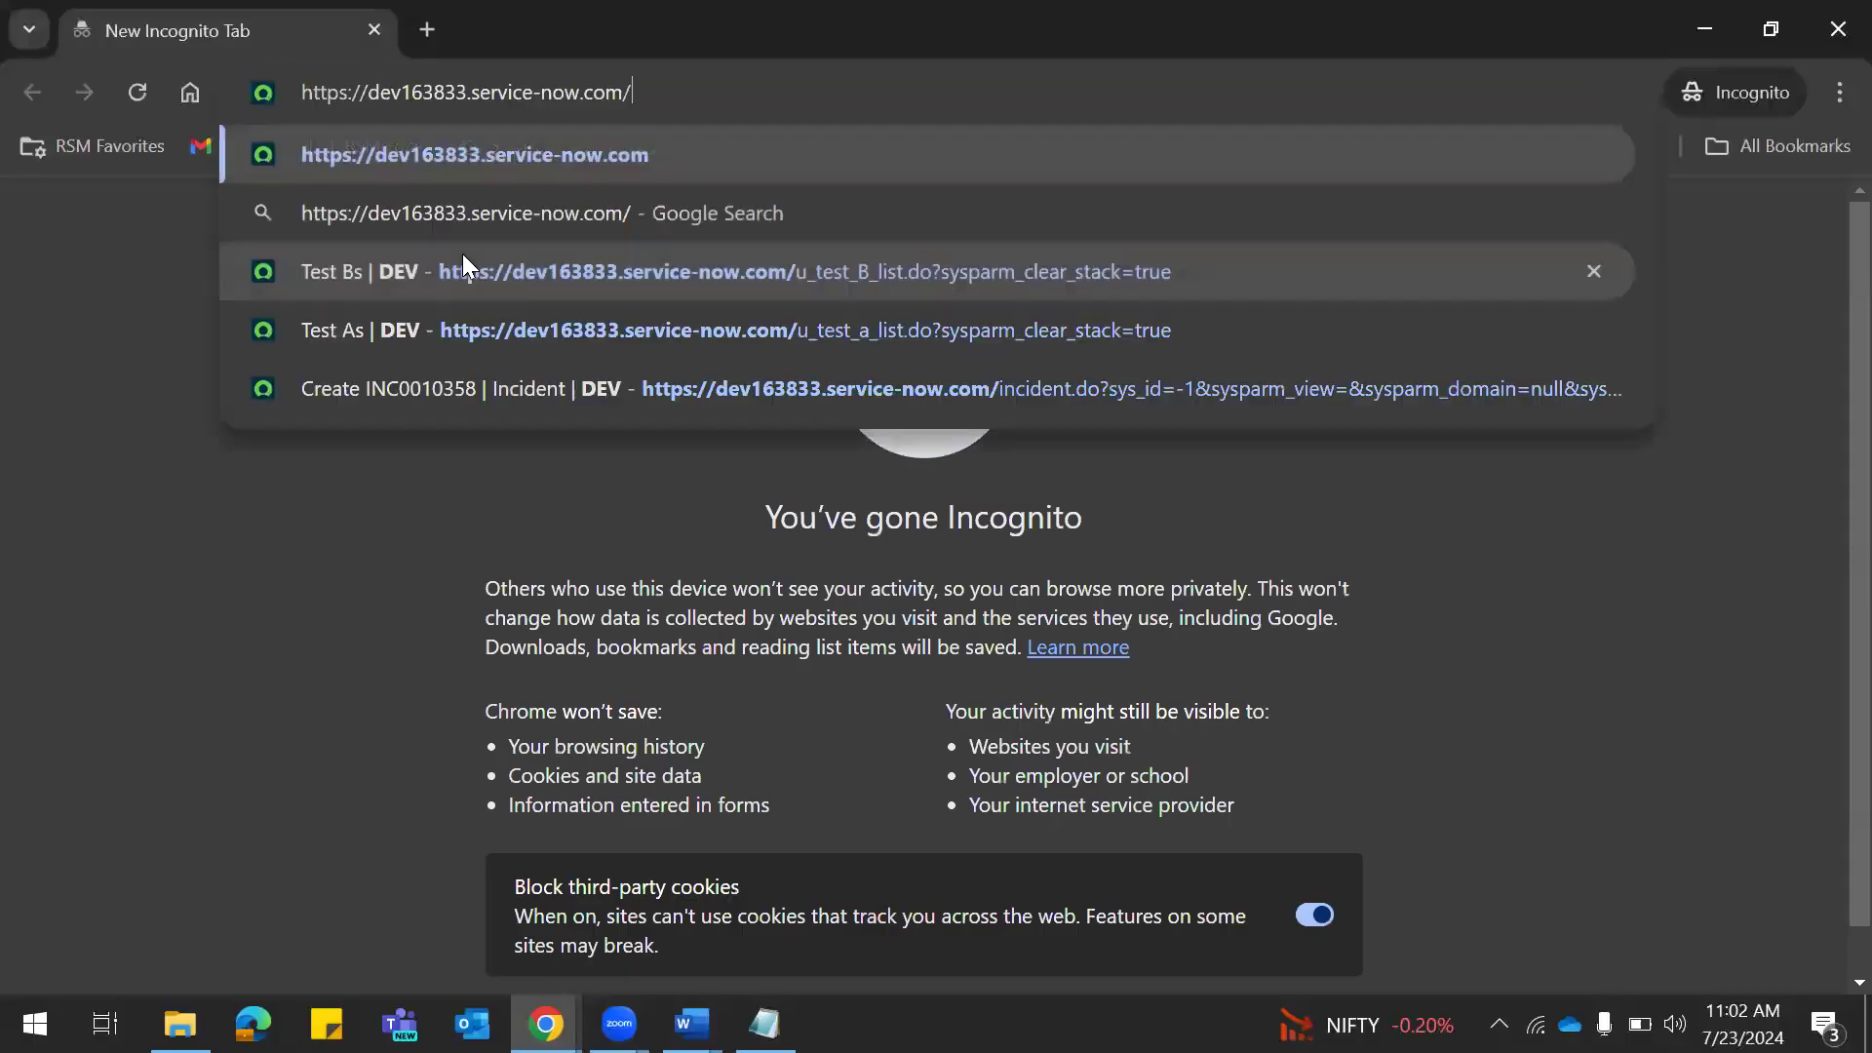
text(logi)
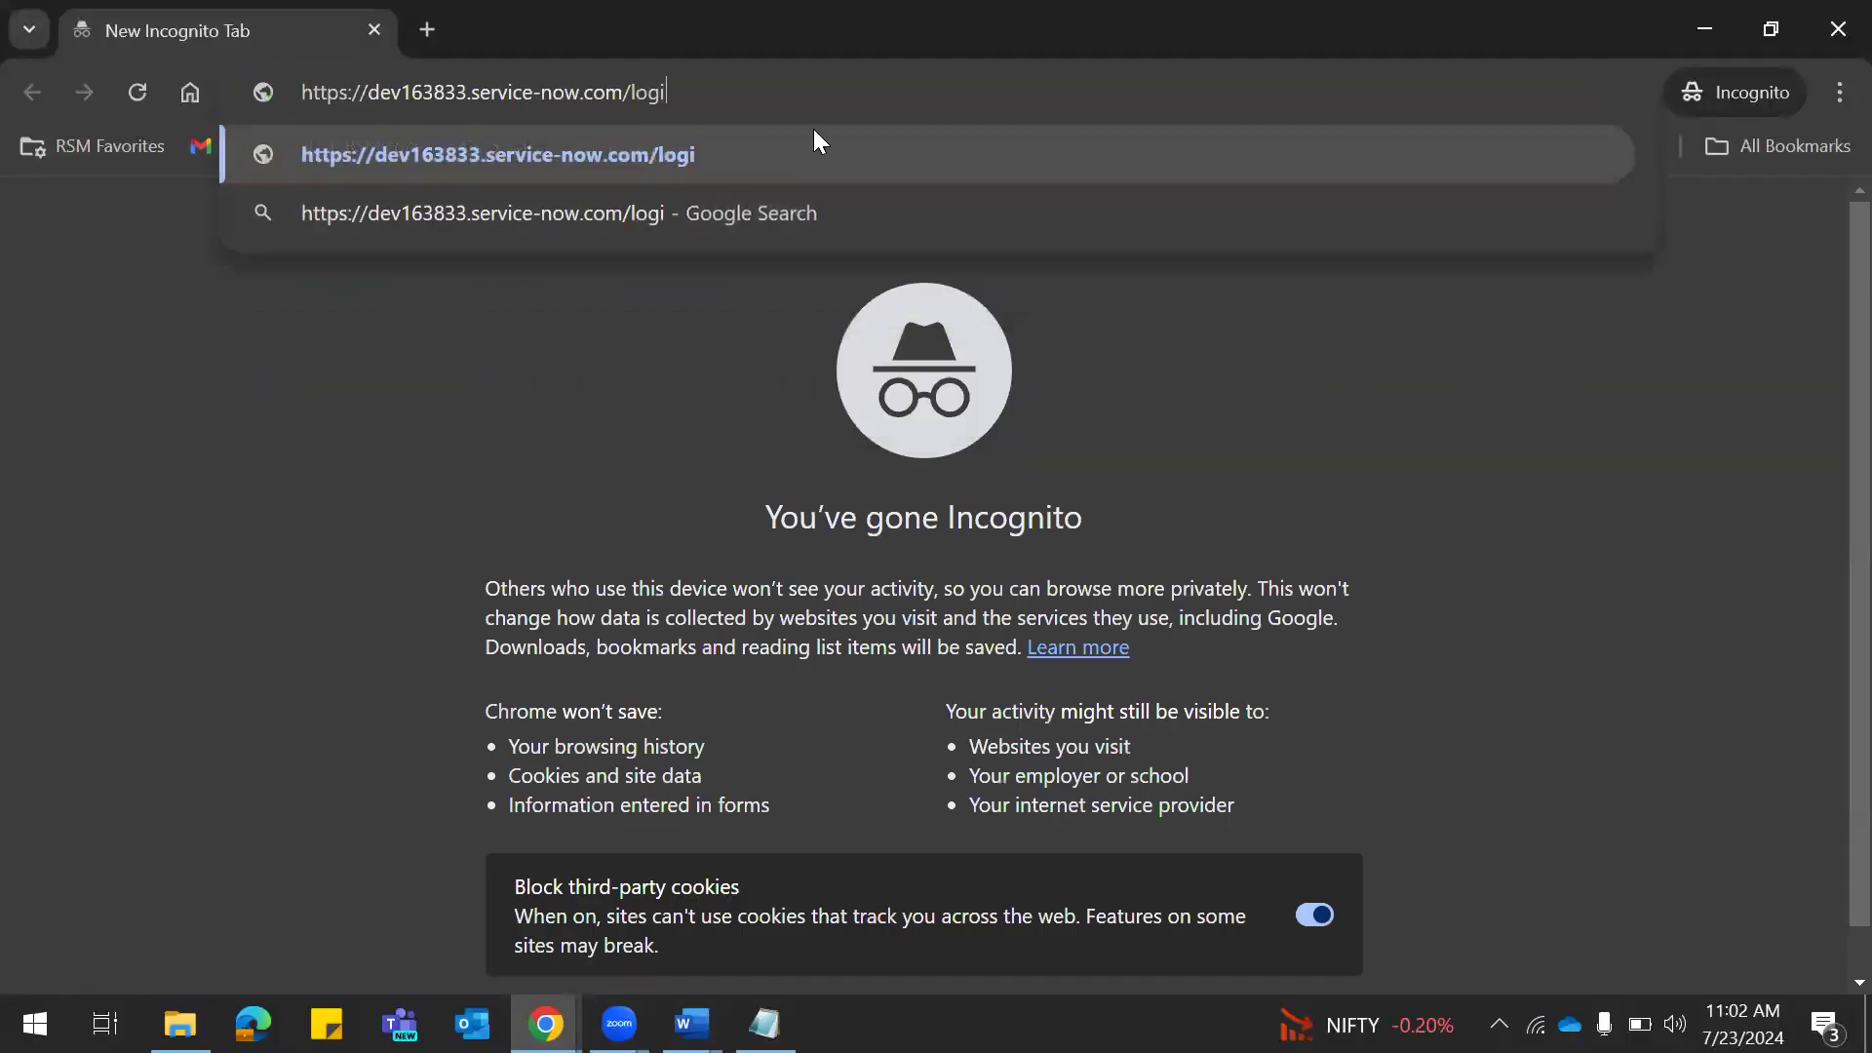
text(n.do)
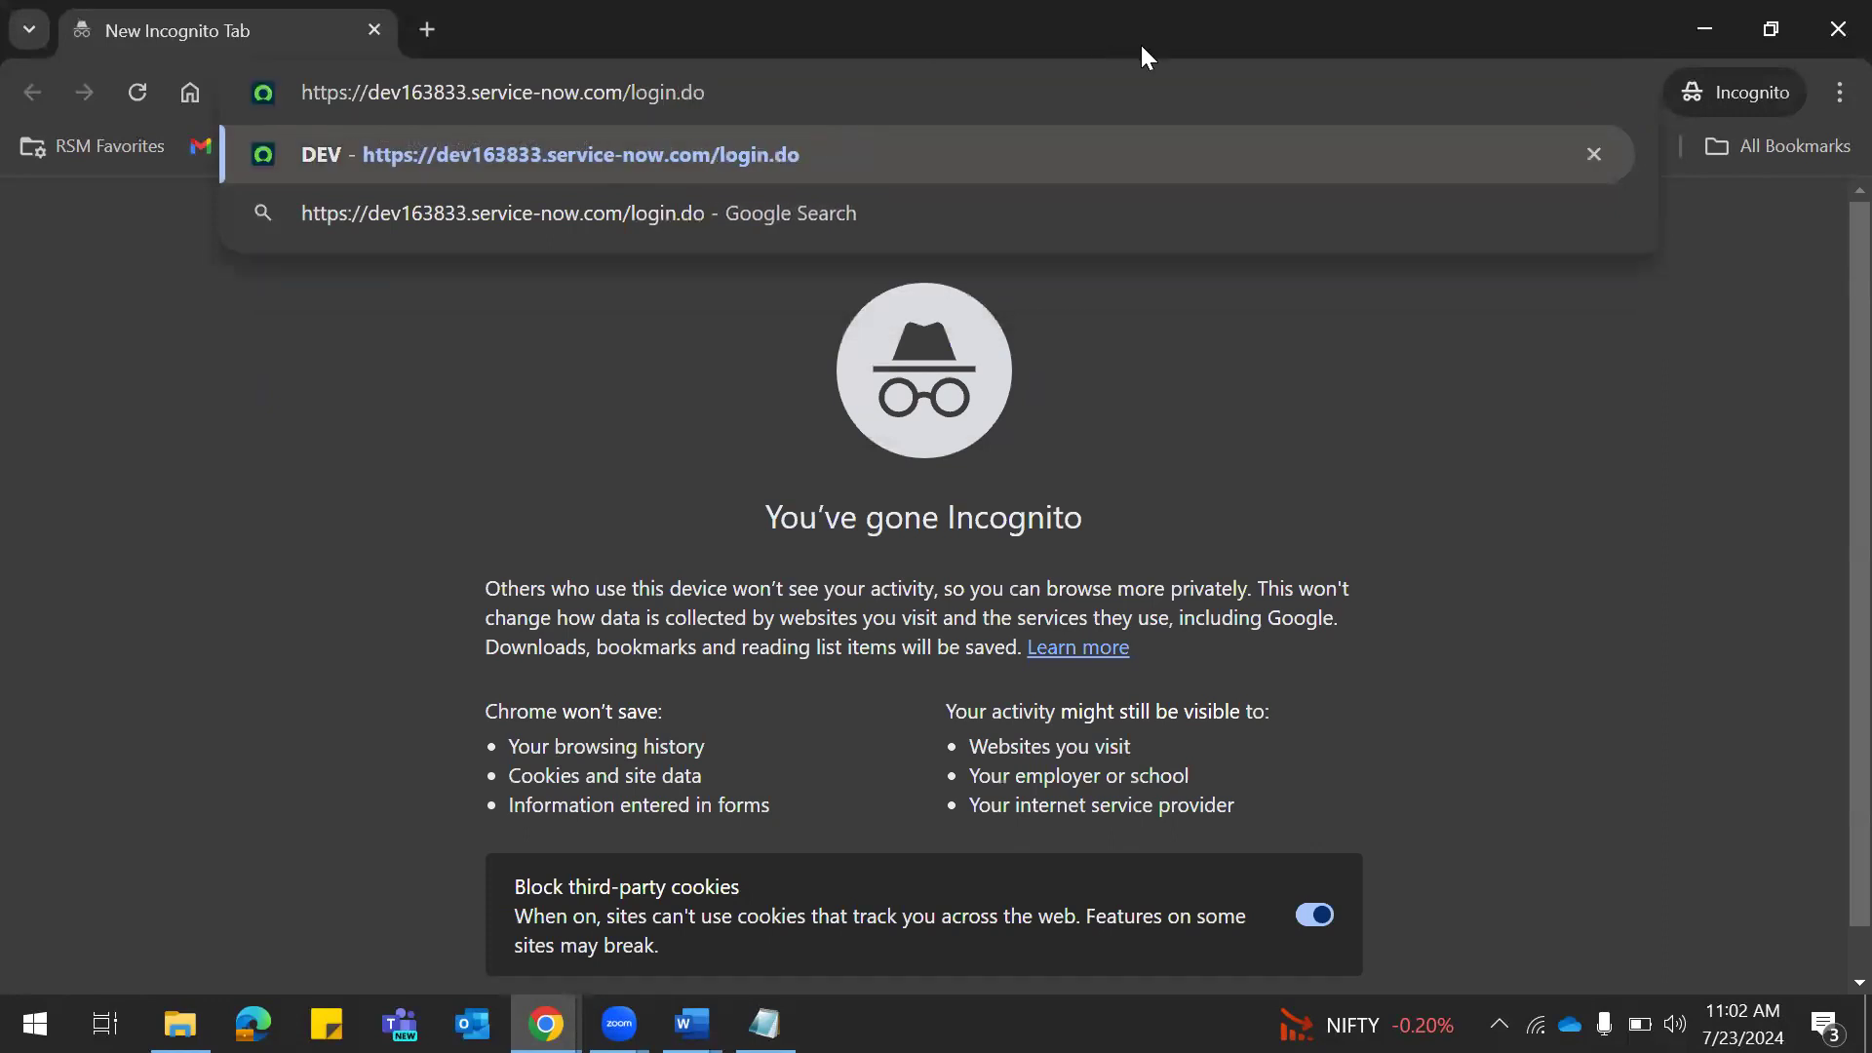
key(Return)
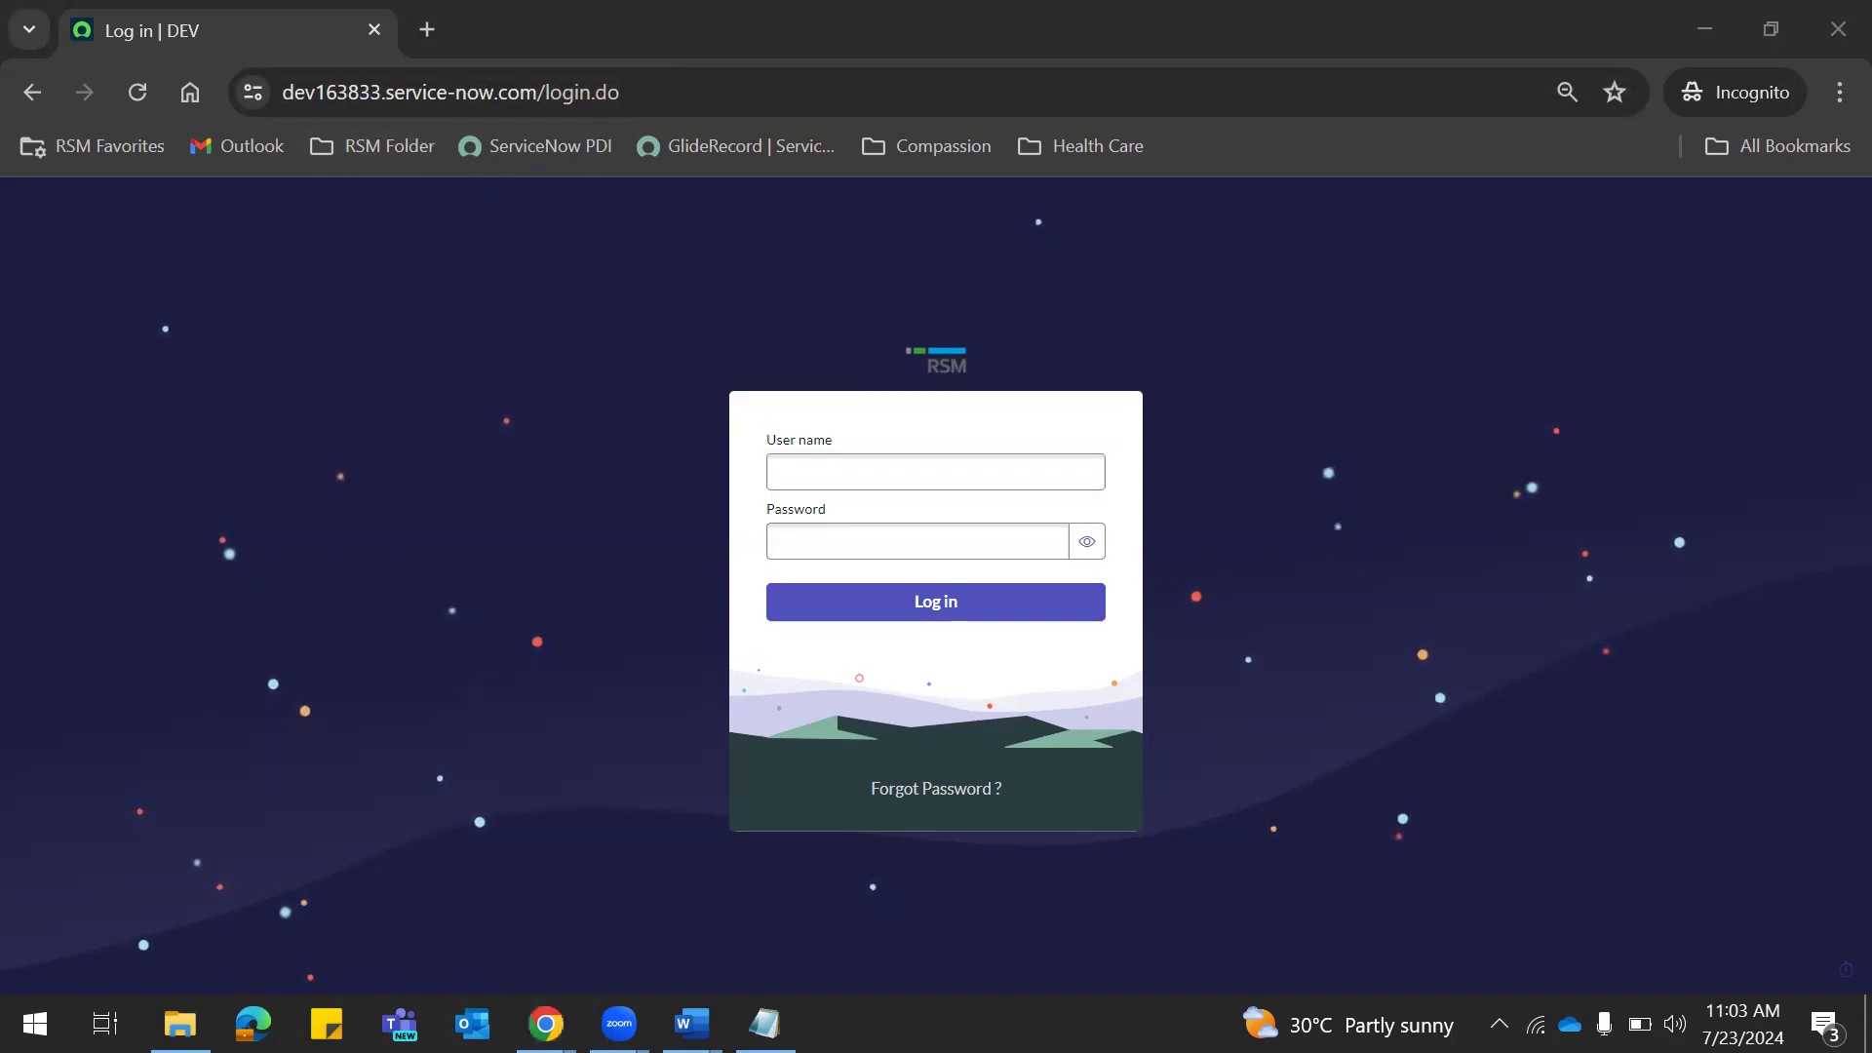
Bring the incognito login window forward after checking the admin record and notes.
key(alt+Tab)
drag(284, 92, 575, 93)
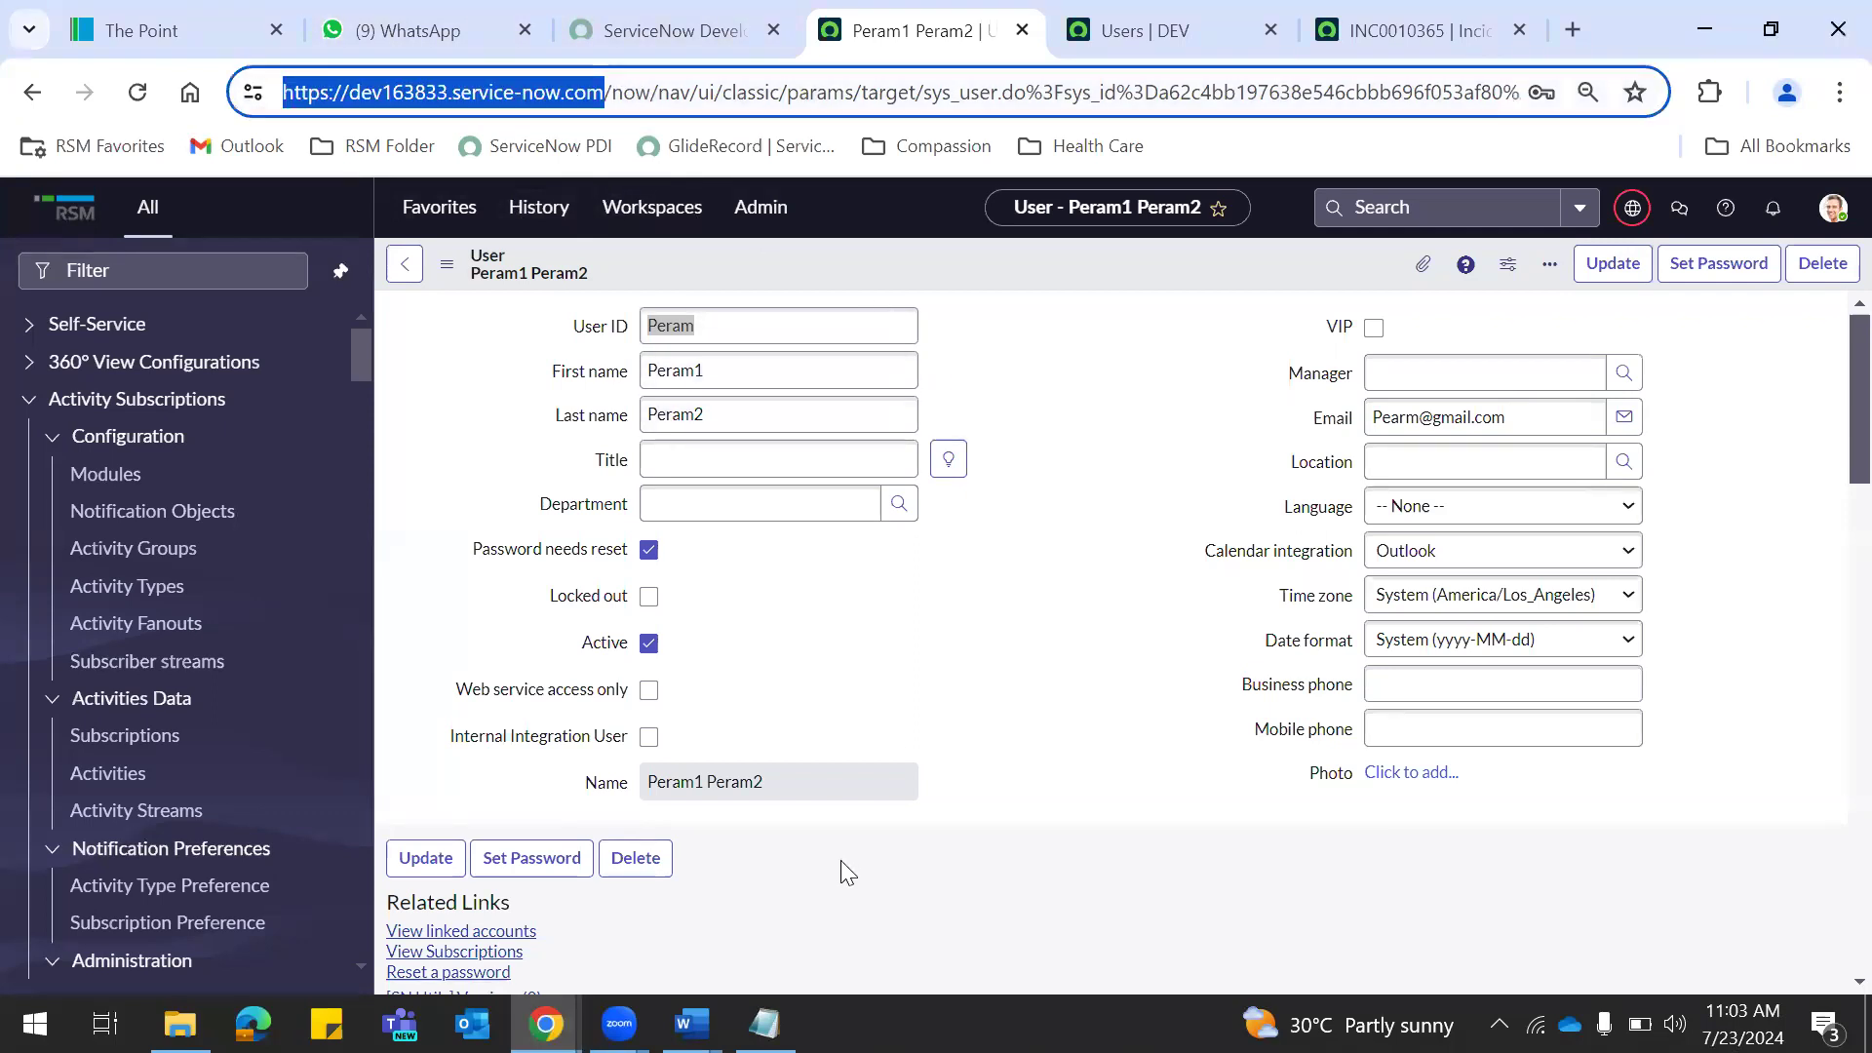
key(alt+Tab)
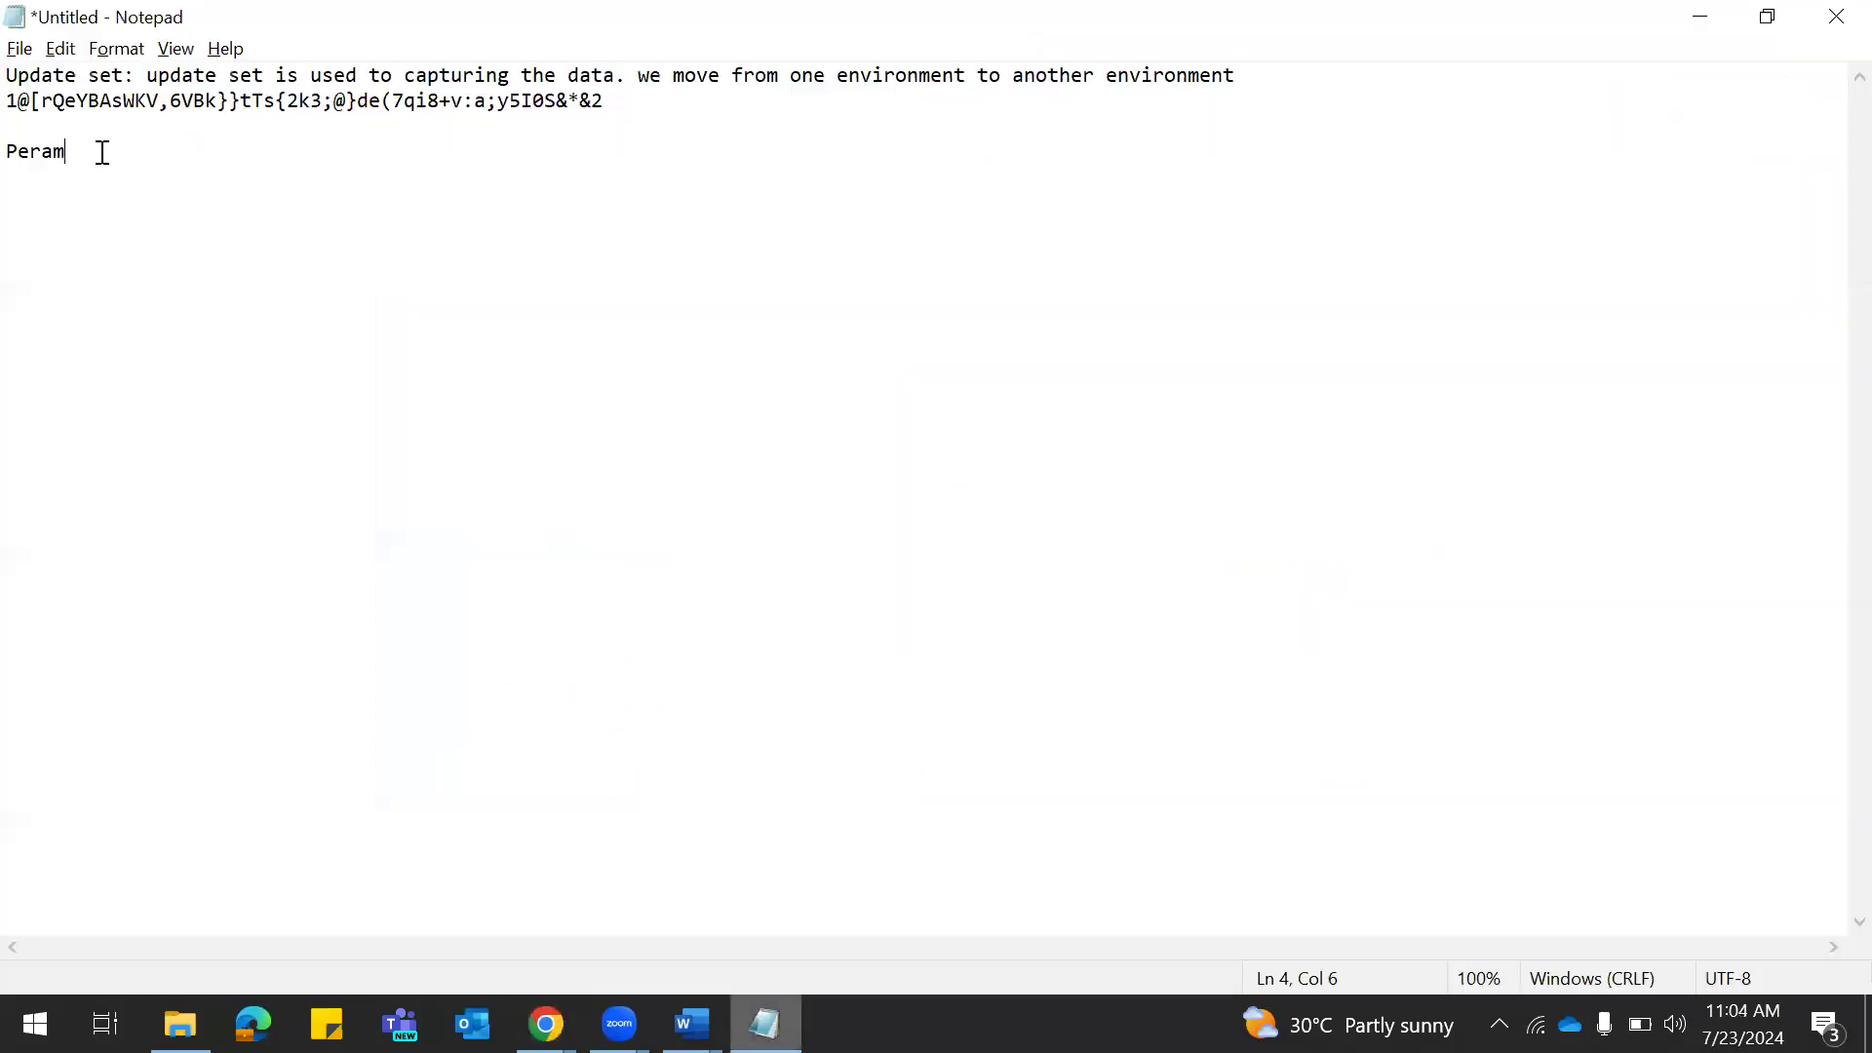
key(alt+Tab)
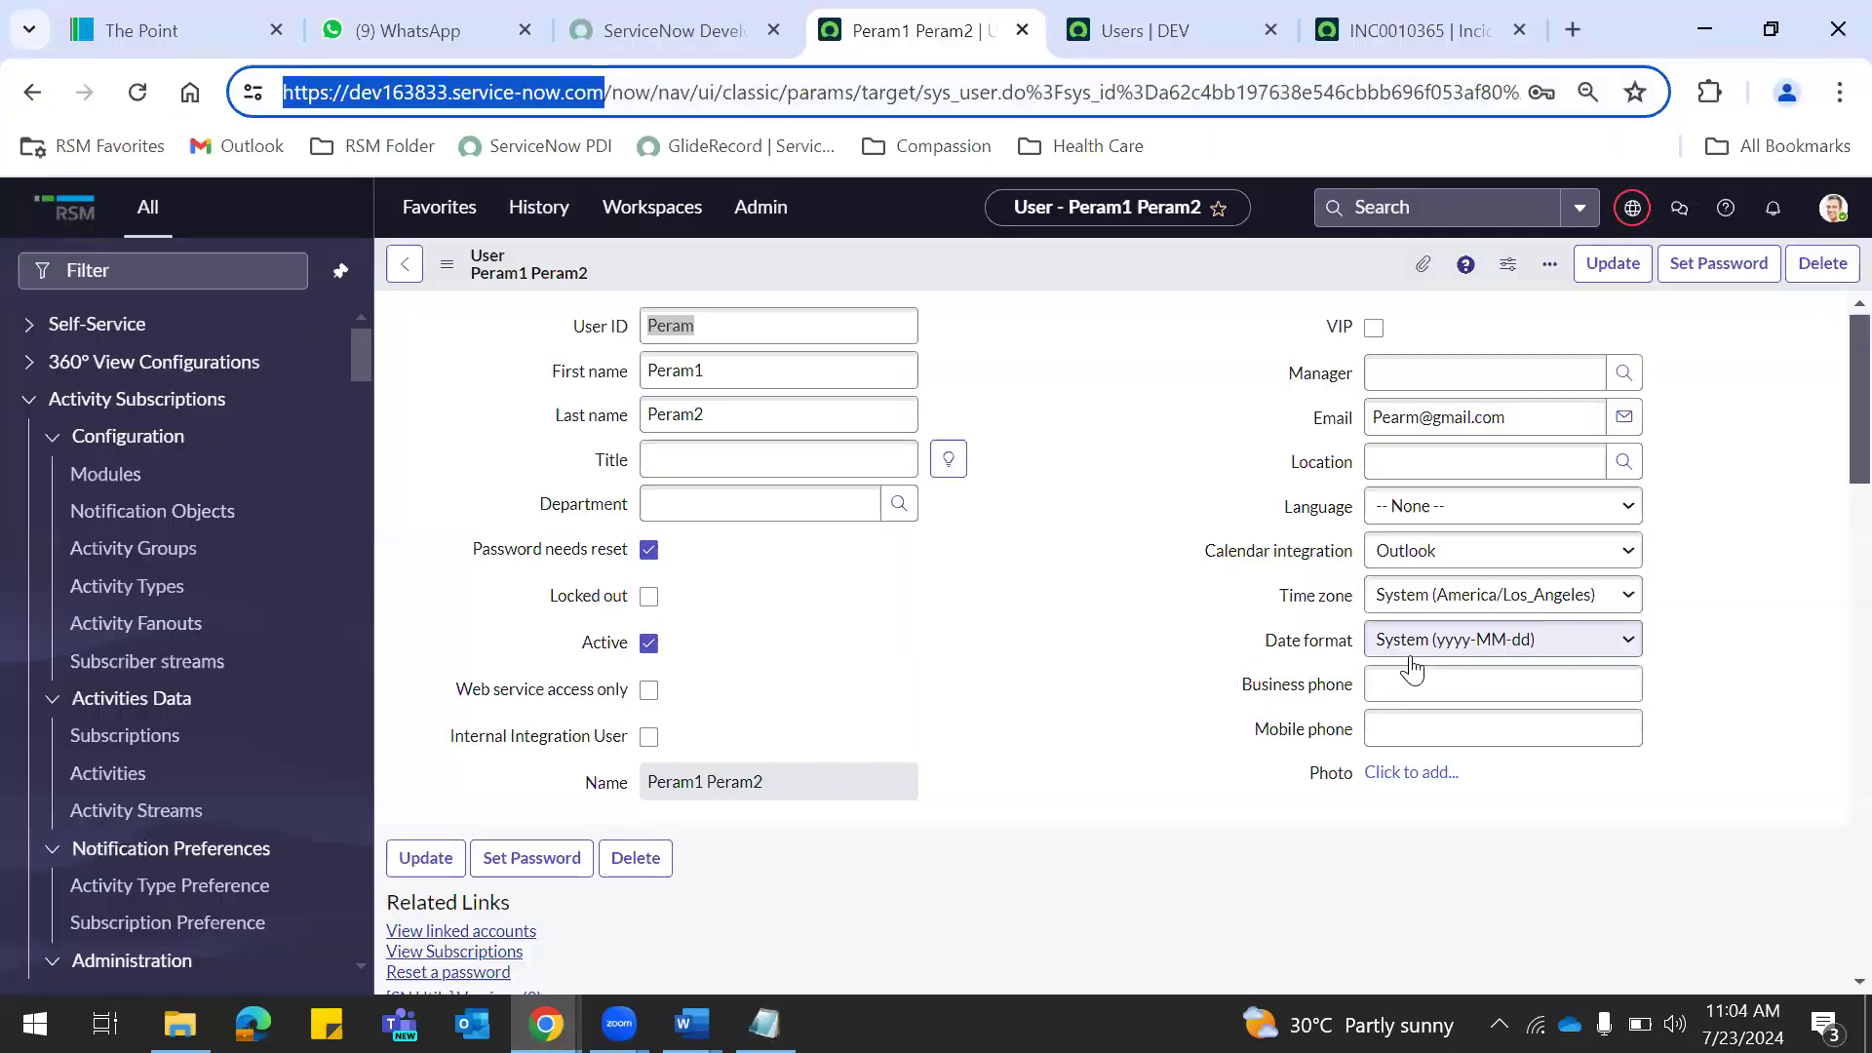
mouse_move(546, 1024)
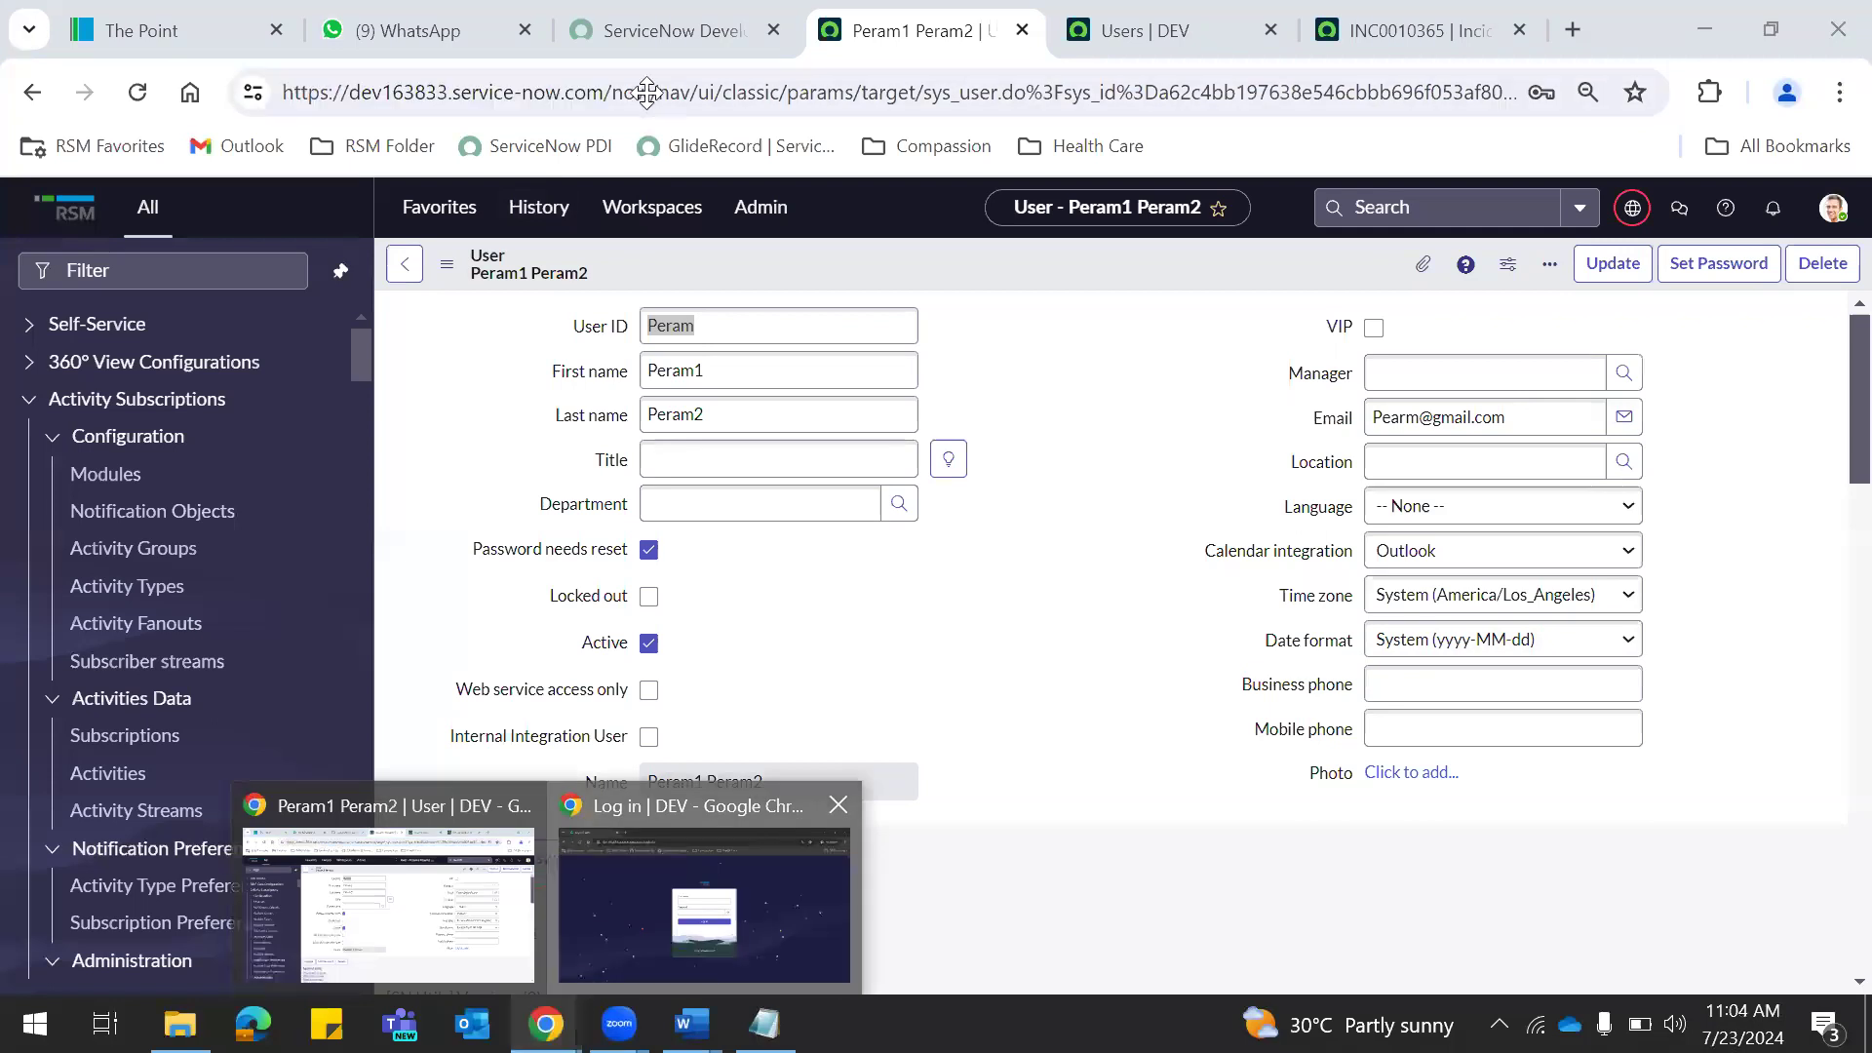
click(704, 905)
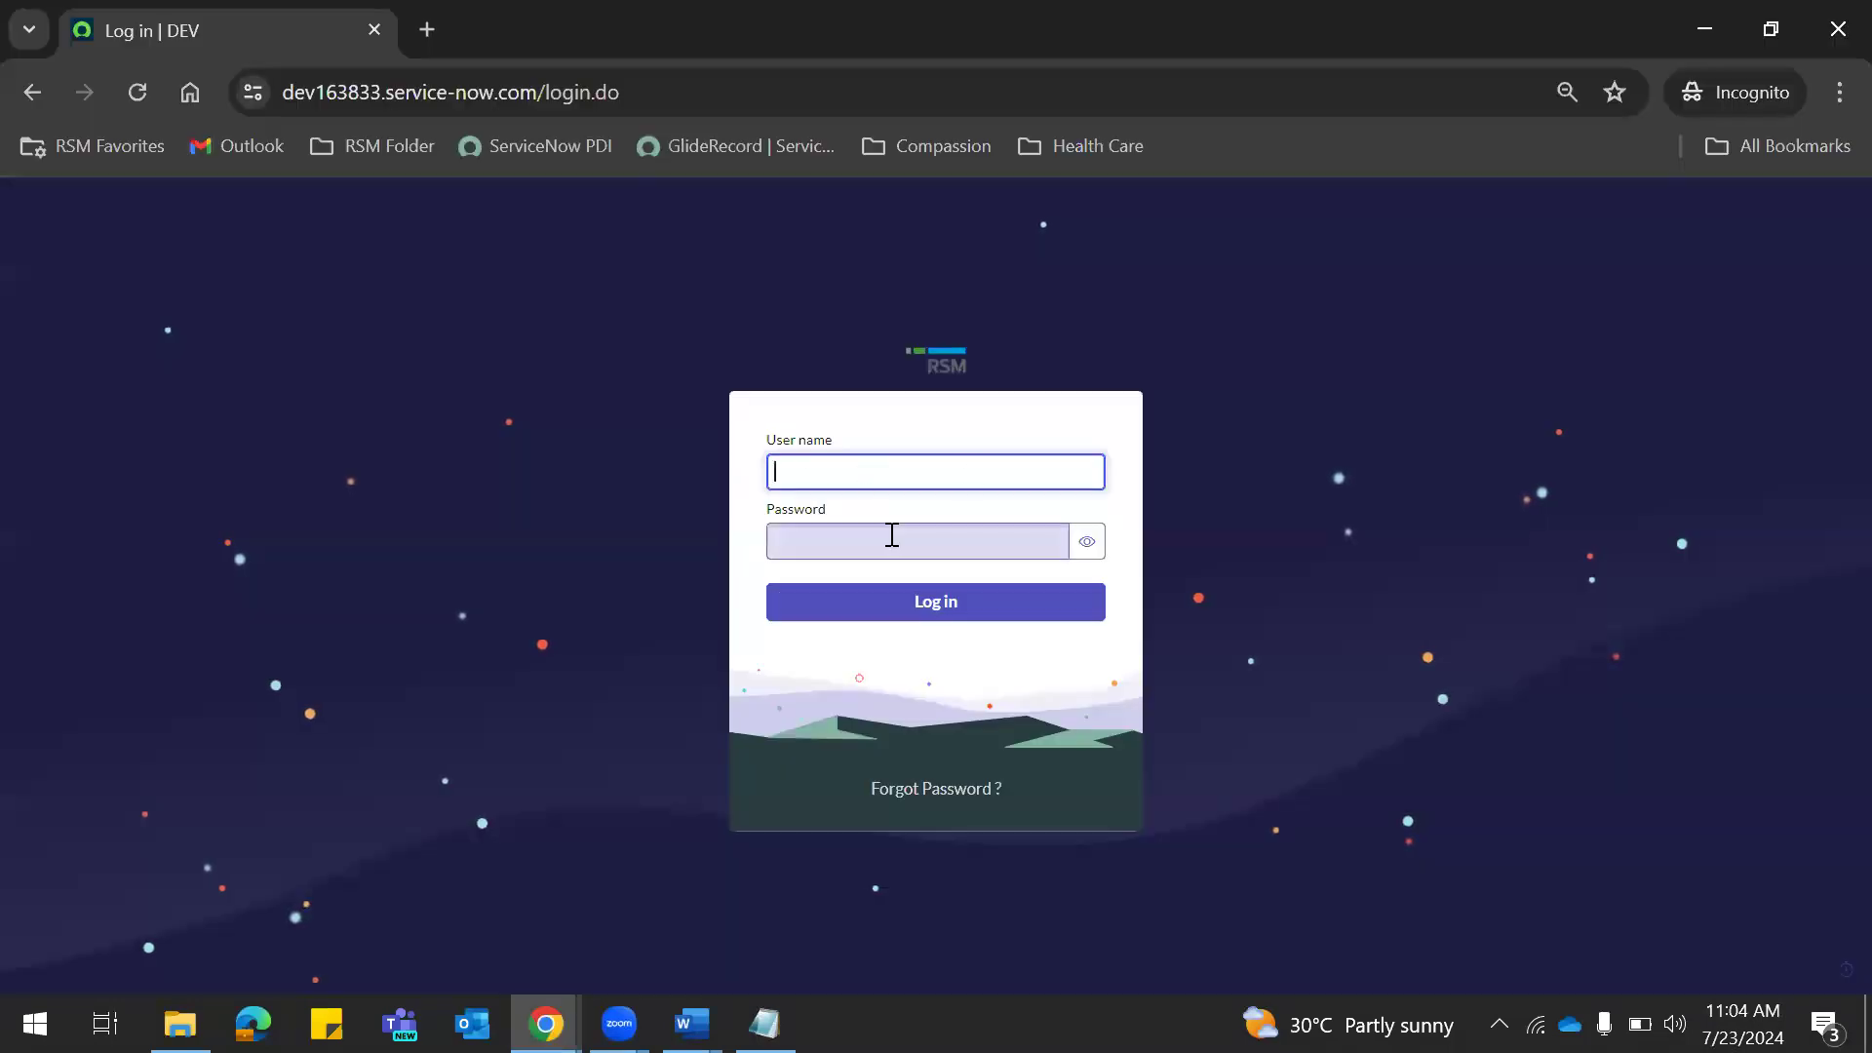
Fill the login User name with the User ID copied from the notes.
key(alt+Tab)
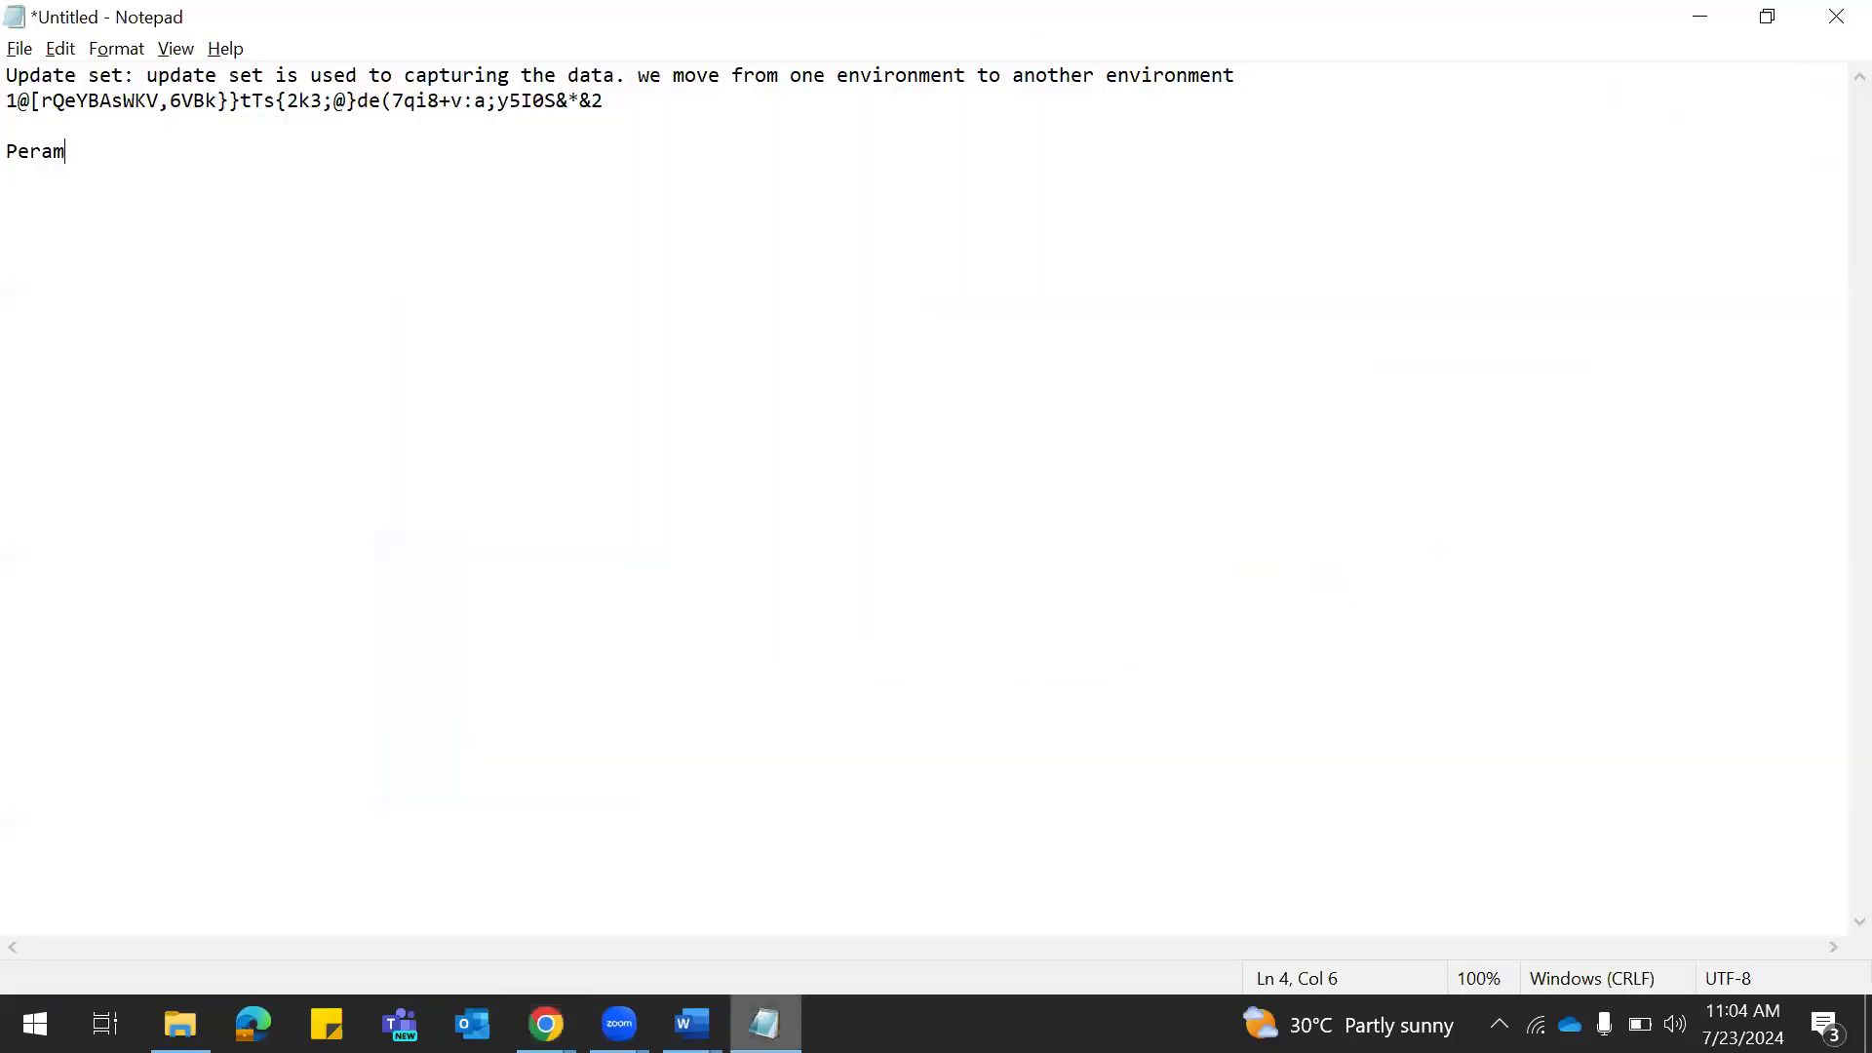
double_click(18, 151)
key(ctrl+c)
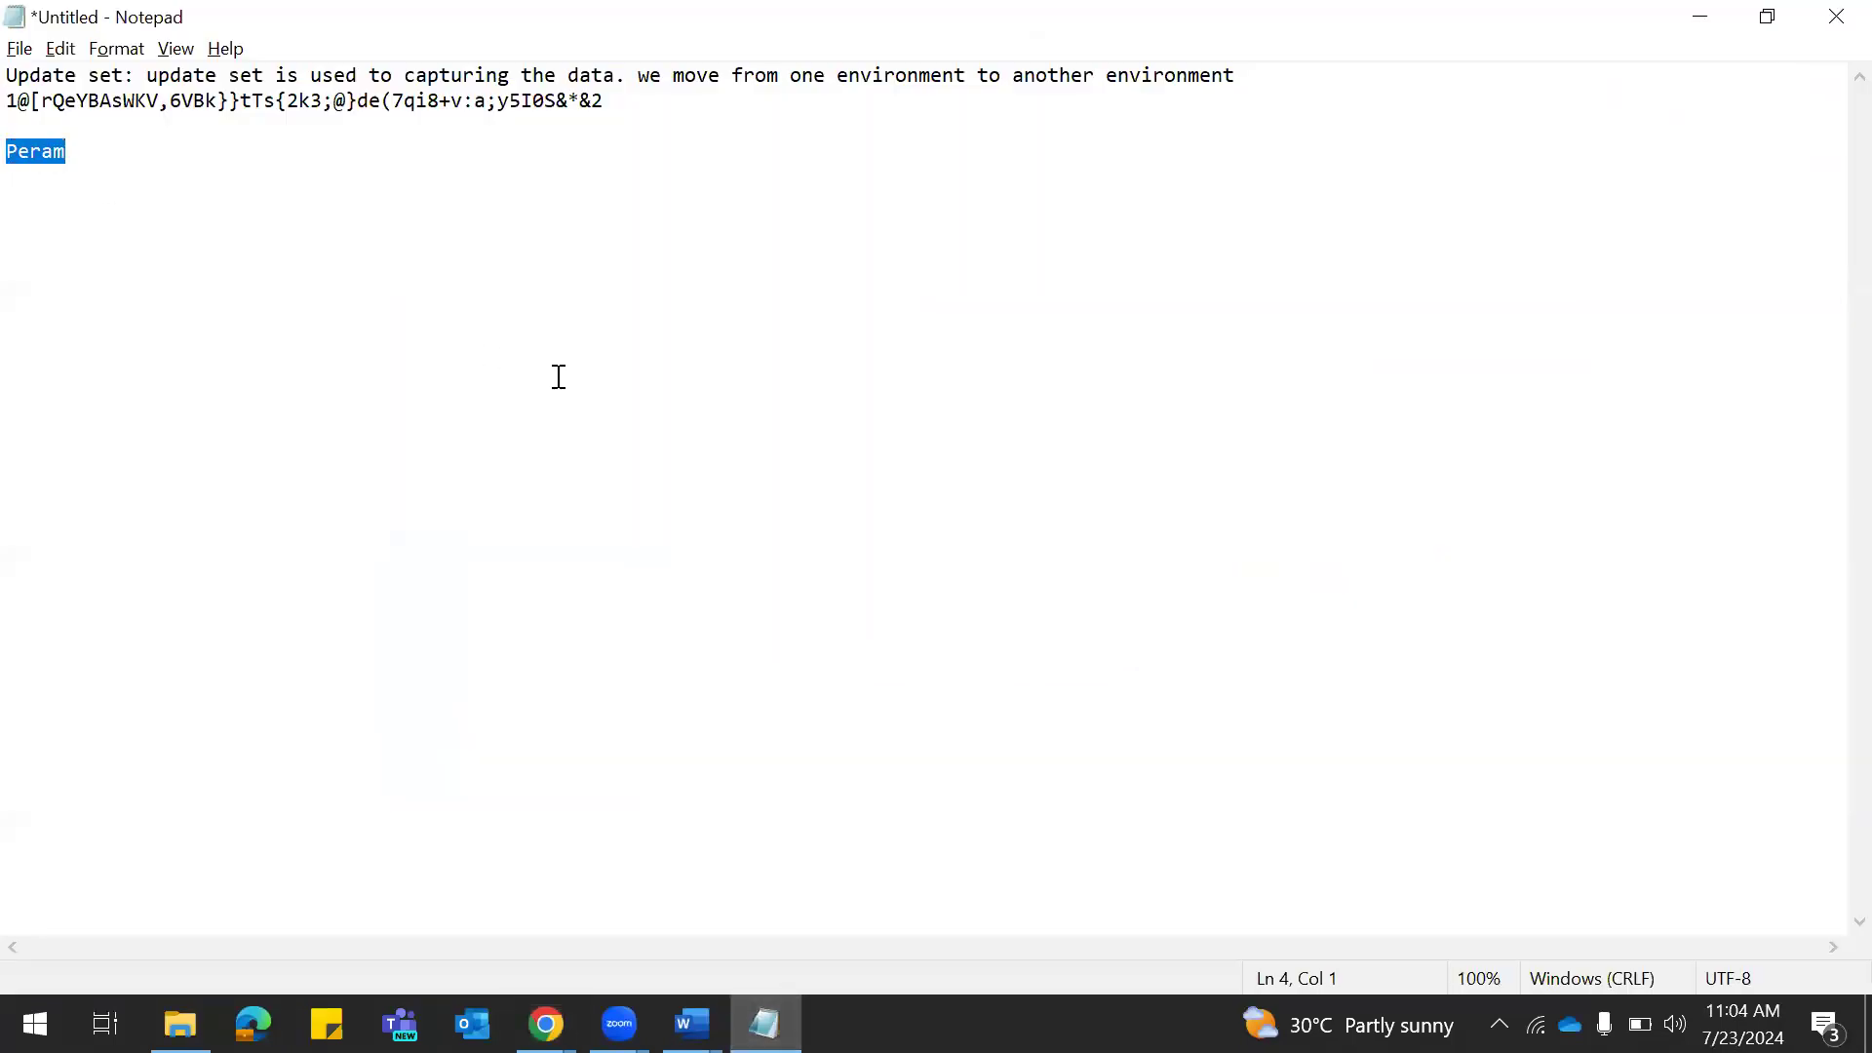
key(alt+Tab)
key(ctrl+v)
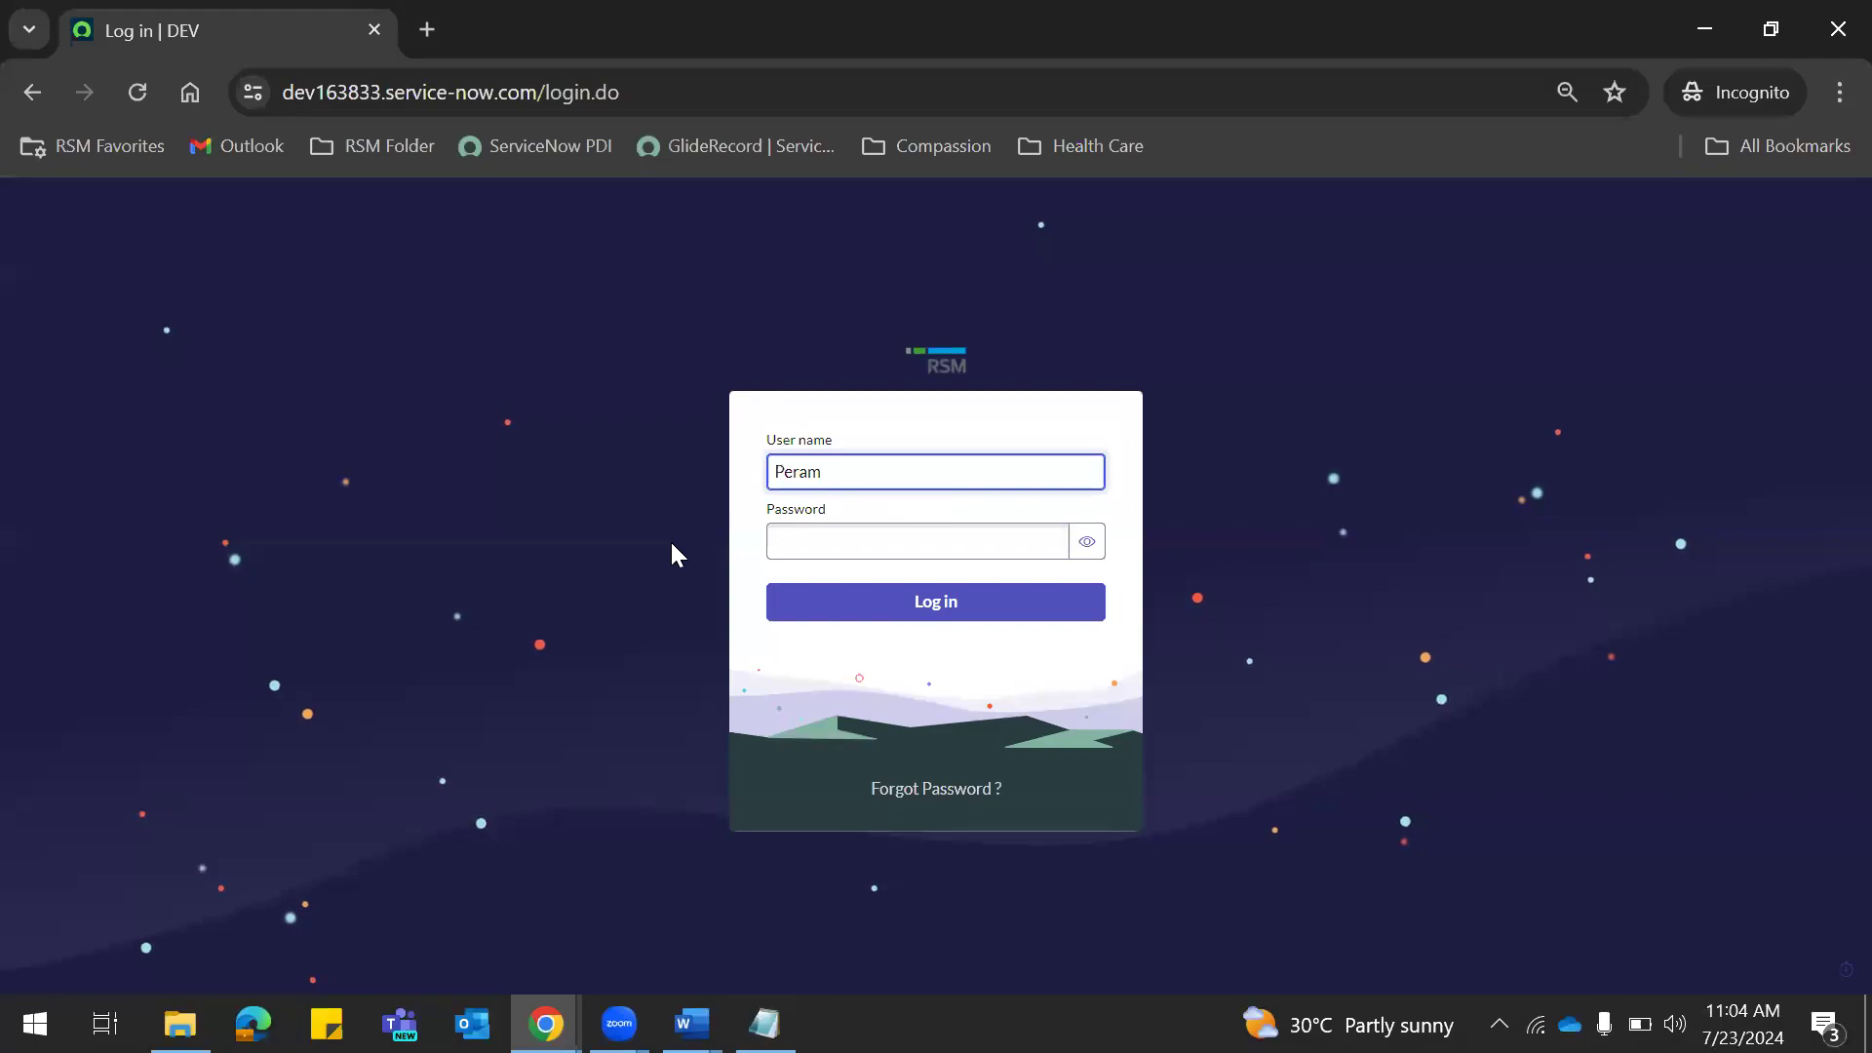
Paste the saved password from the notes into Password and log in.
key(alt+Tab)
click(638, 102)
drag(639, 102, 18, 101)
key(ctrl+c)
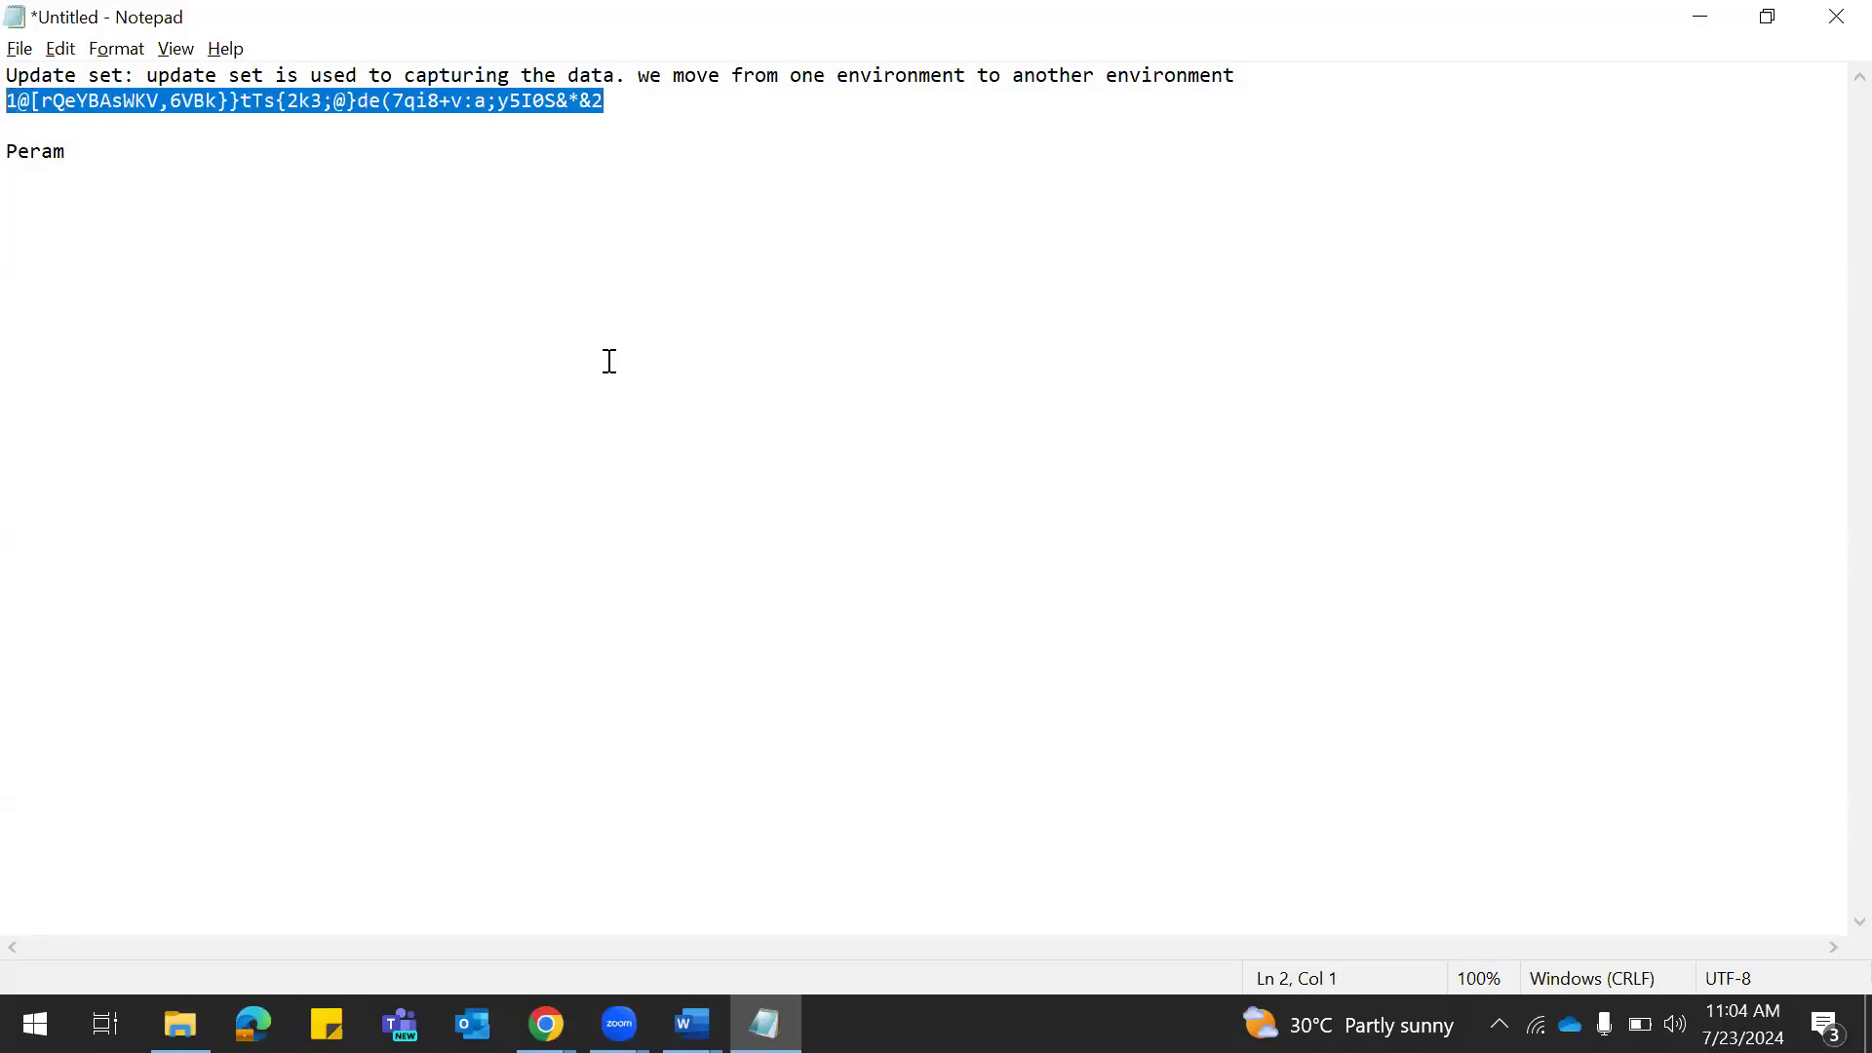
key(alt+Tab)
click(819, 539)
key(ctrl+v)
click(950, 602)
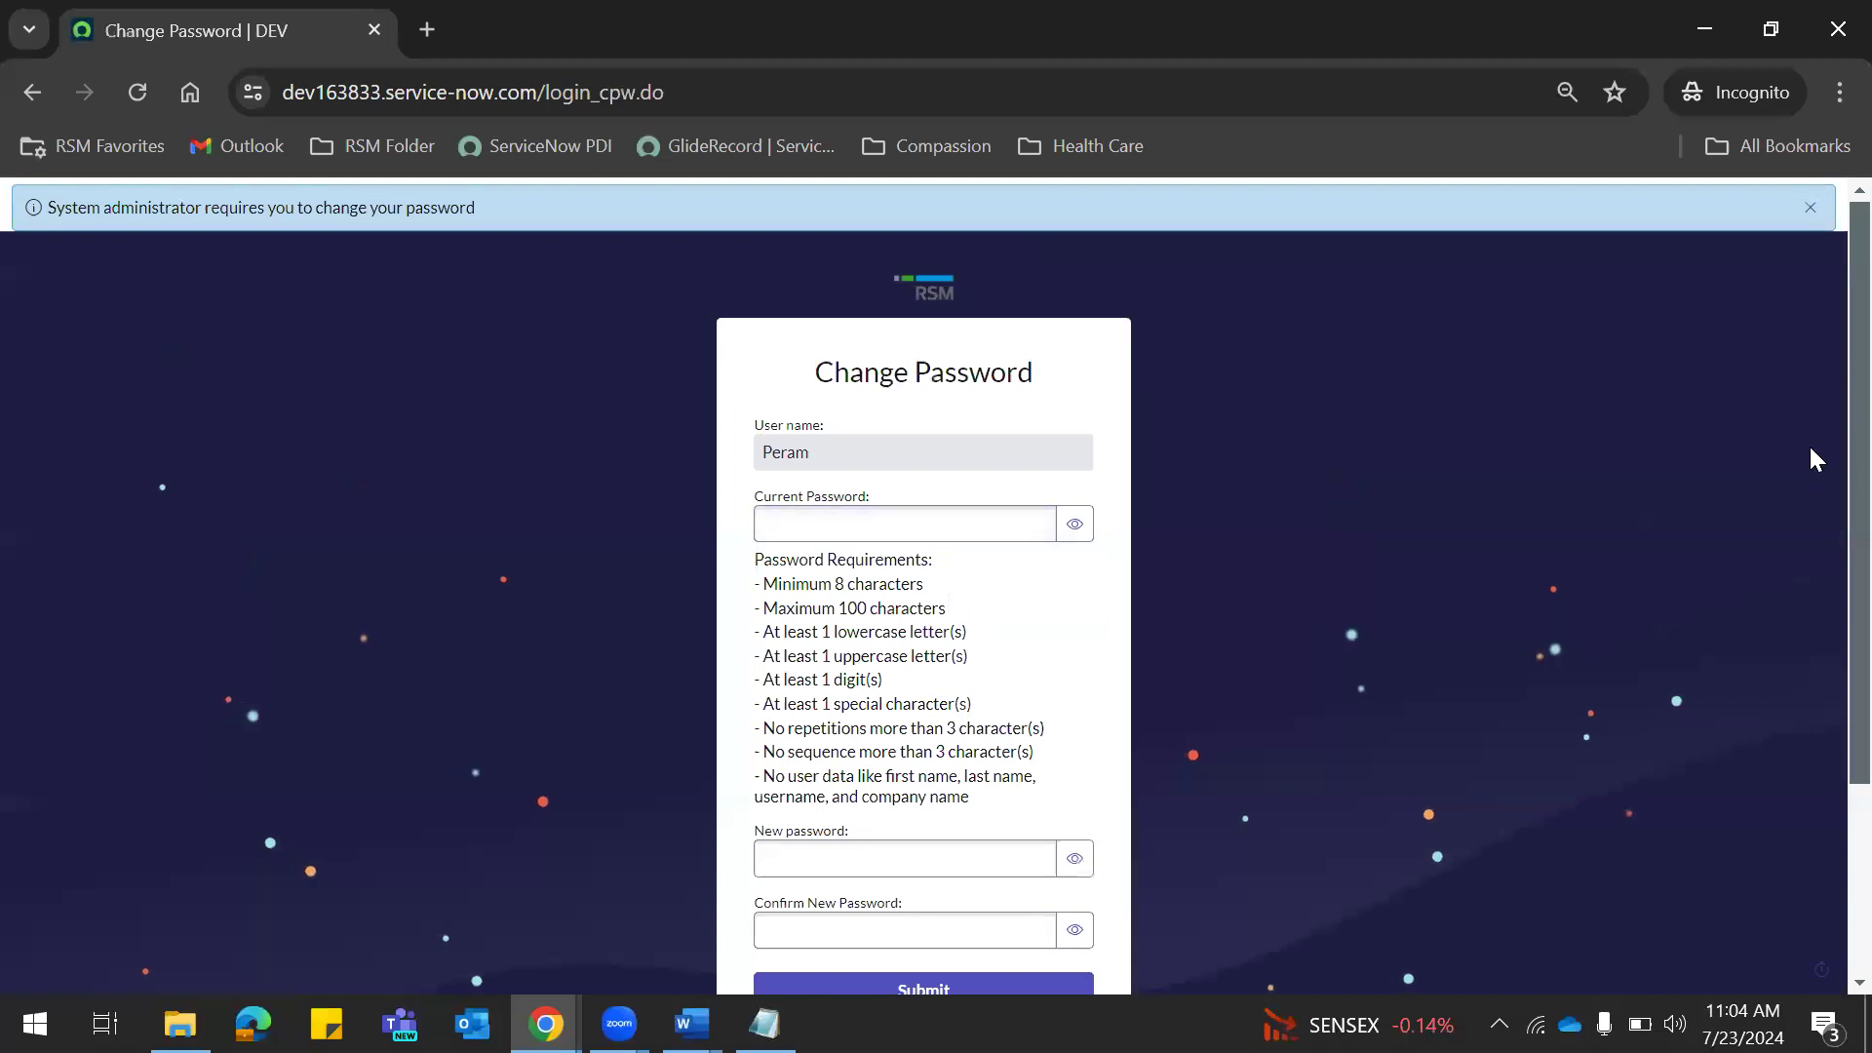
Review the Change Password page and locate the saved password in the notes.
scroll(1826, 478, down, 1)
scroll(1826, 508, down, 2)
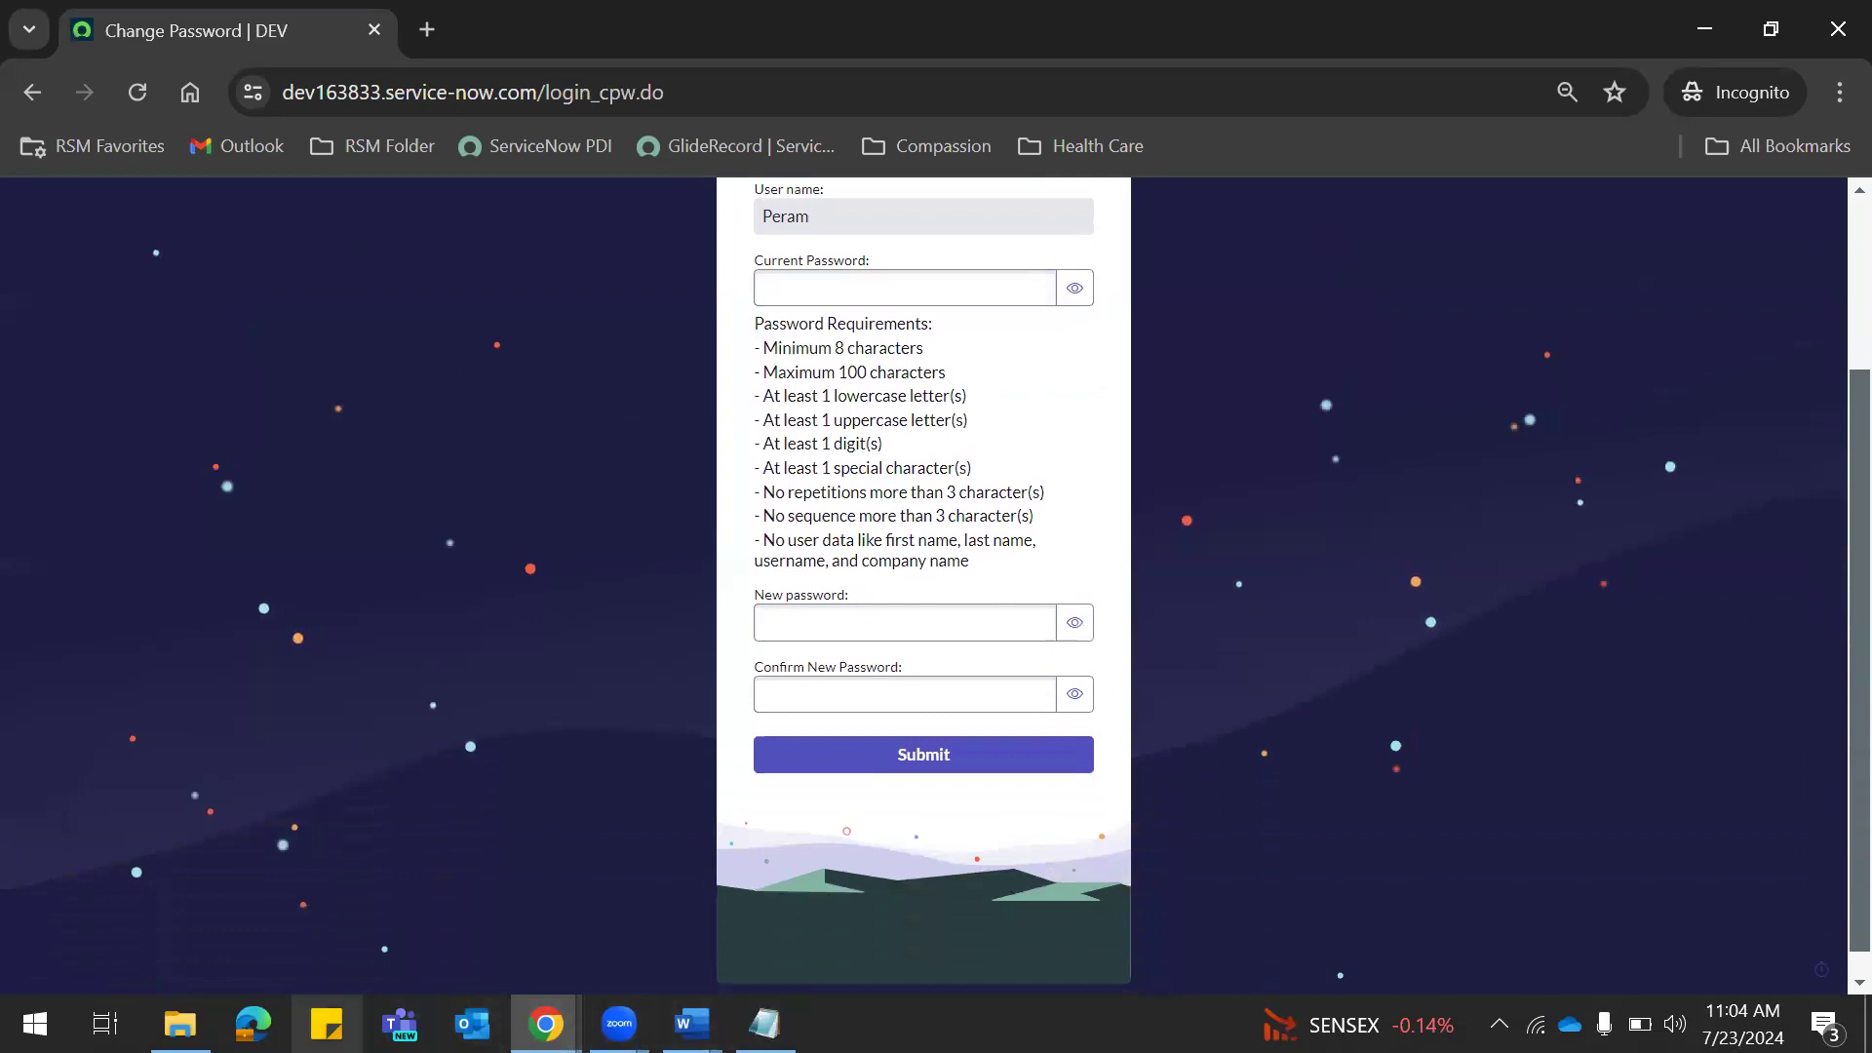
mouse_move(546, 1023)
click(363, 899)
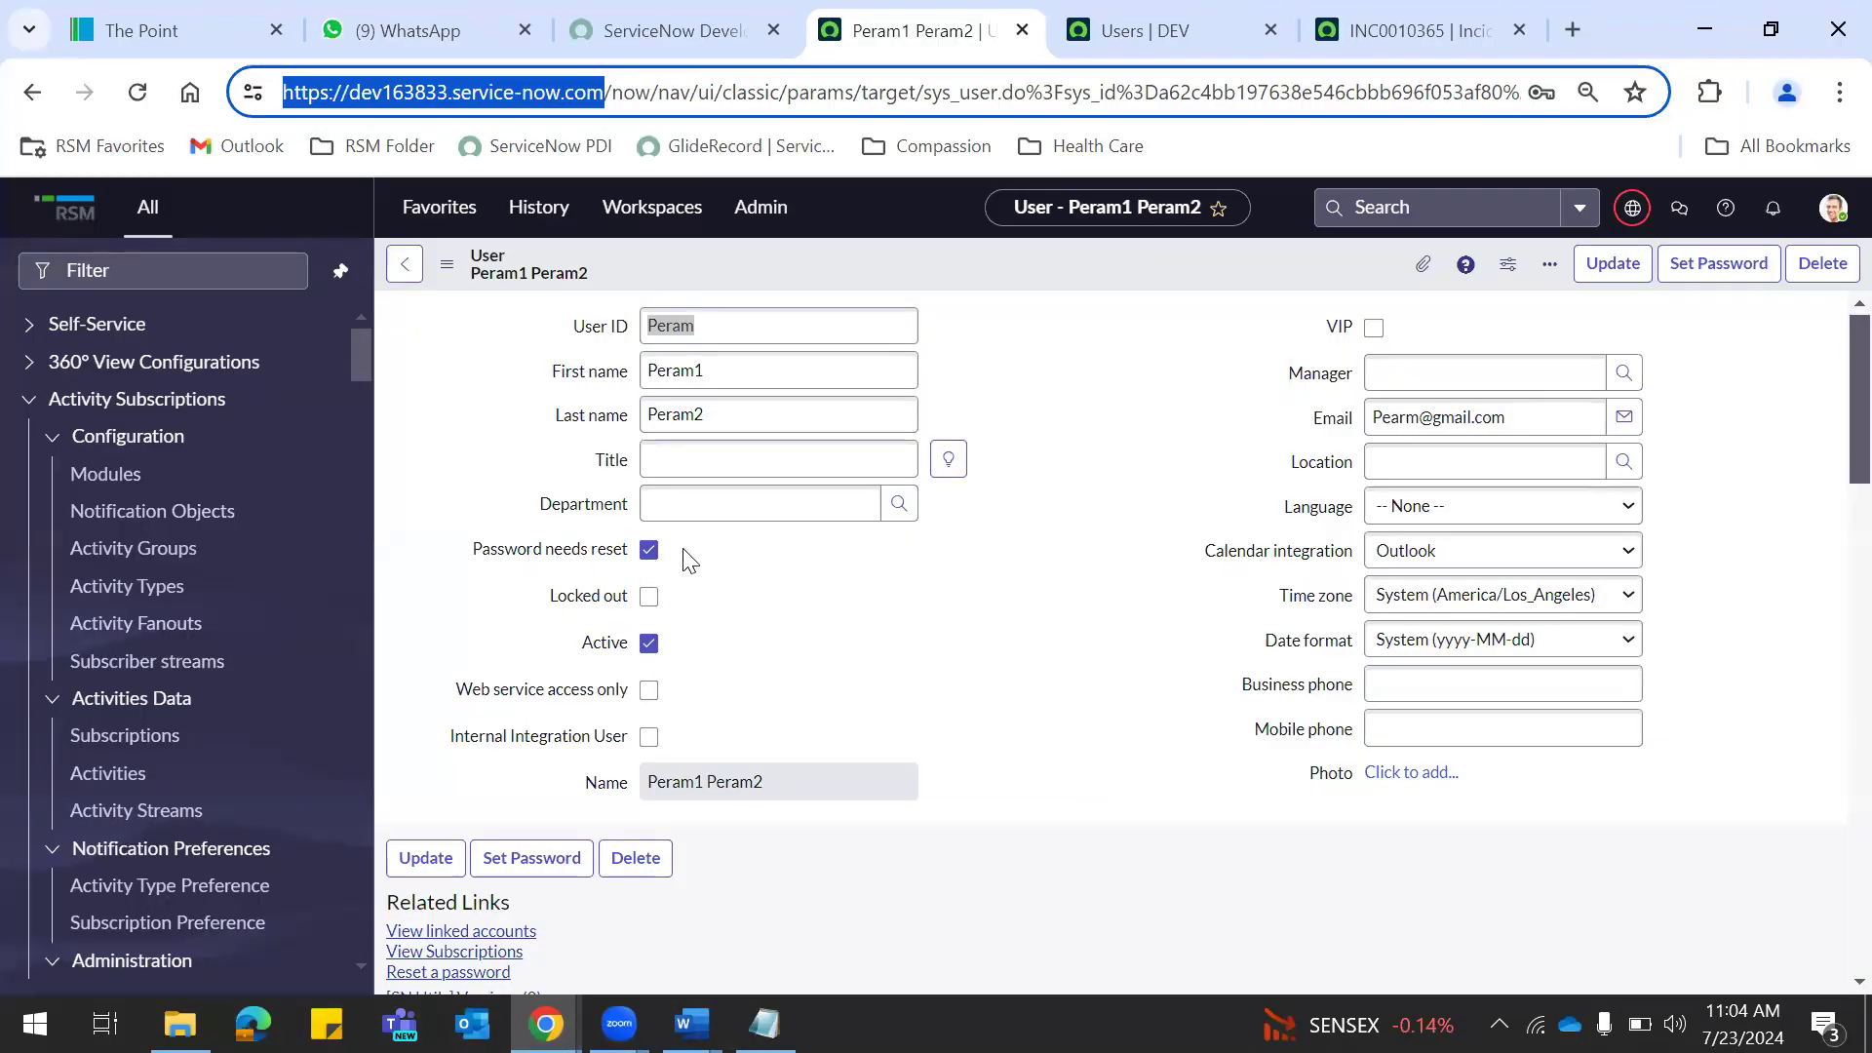
key(alt+Tab)
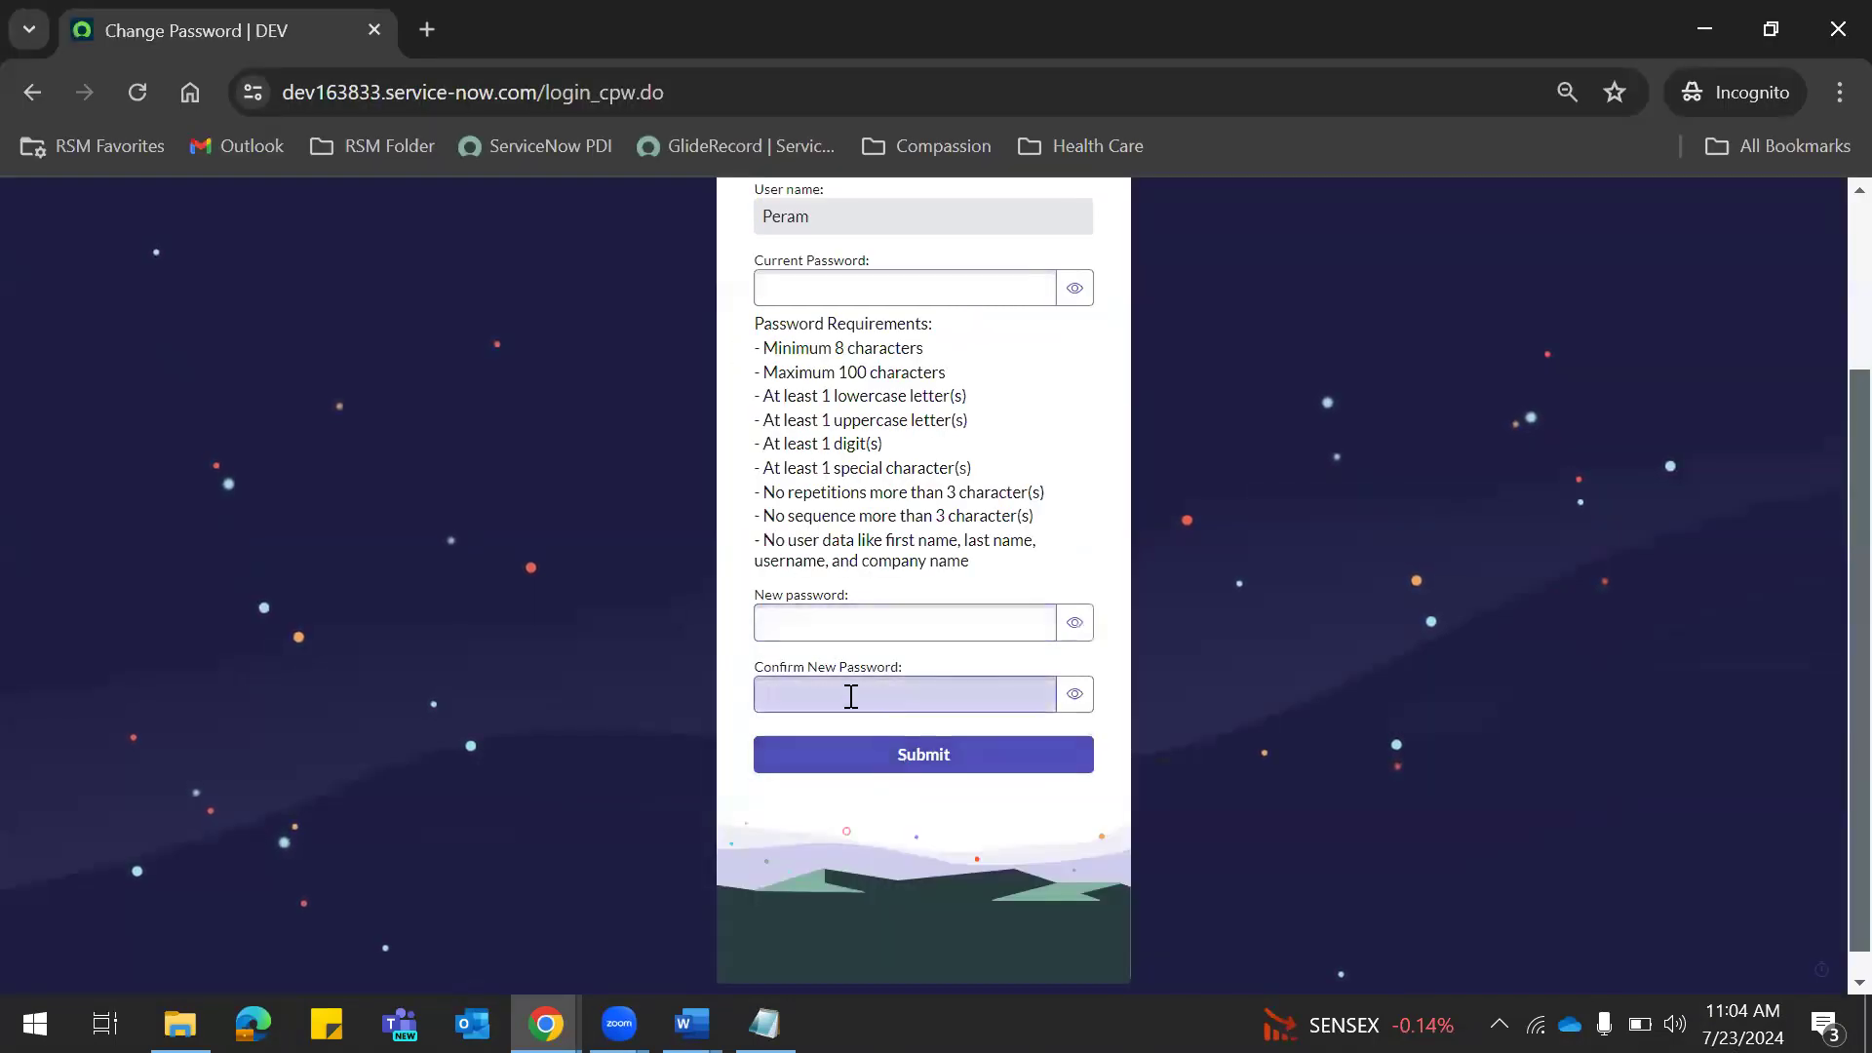
key(alt+Tab)
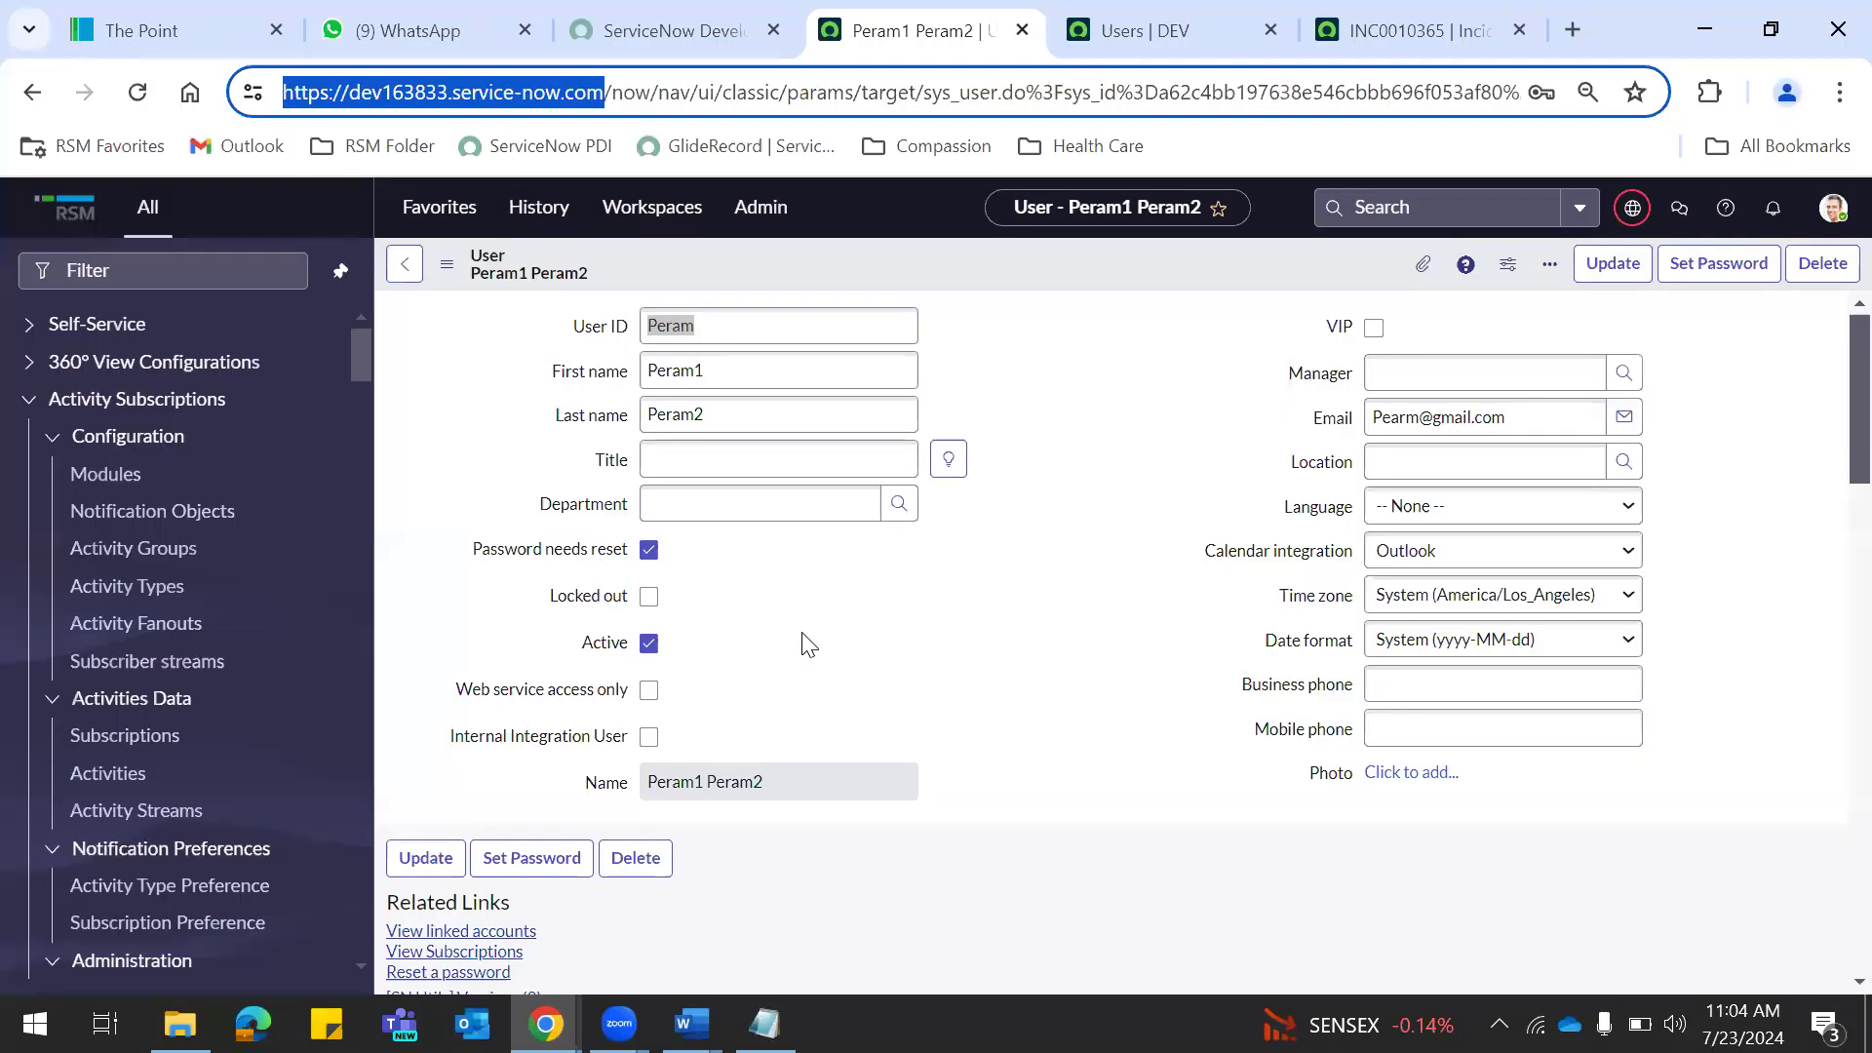
key(alt+Tab)
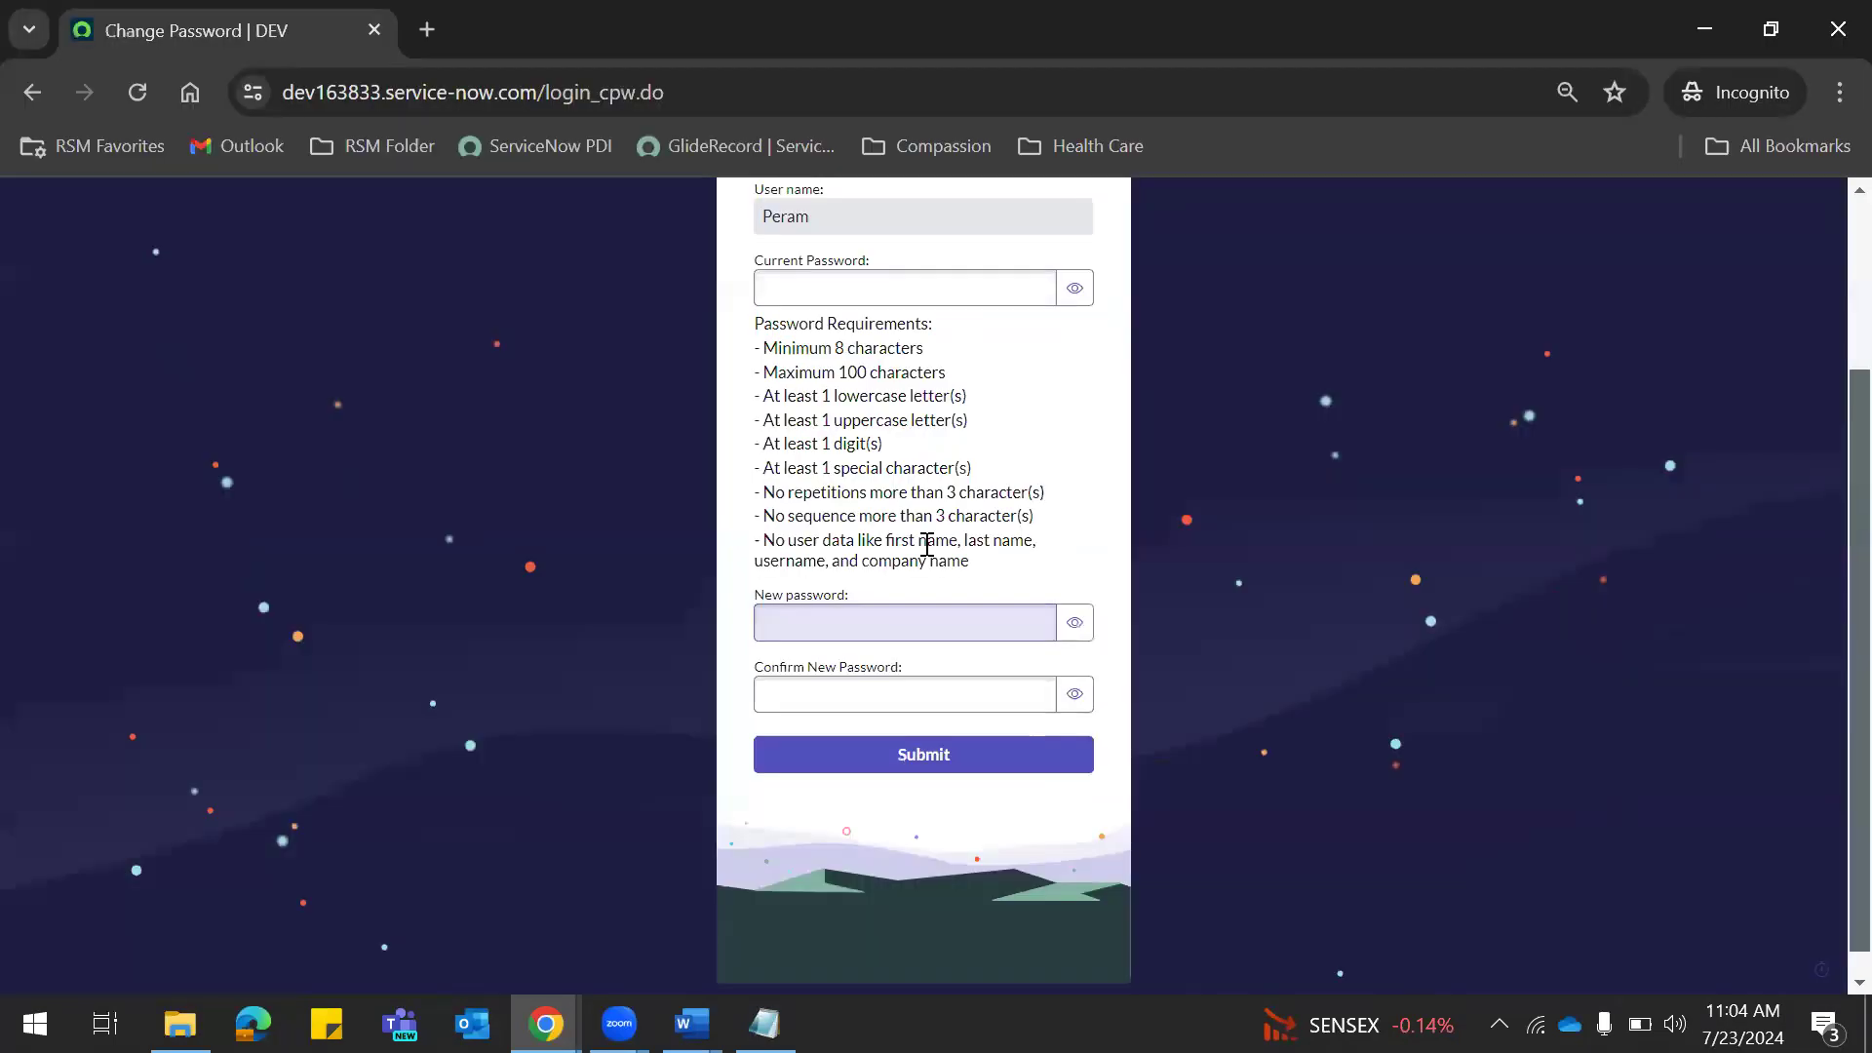
click(764, 1024)
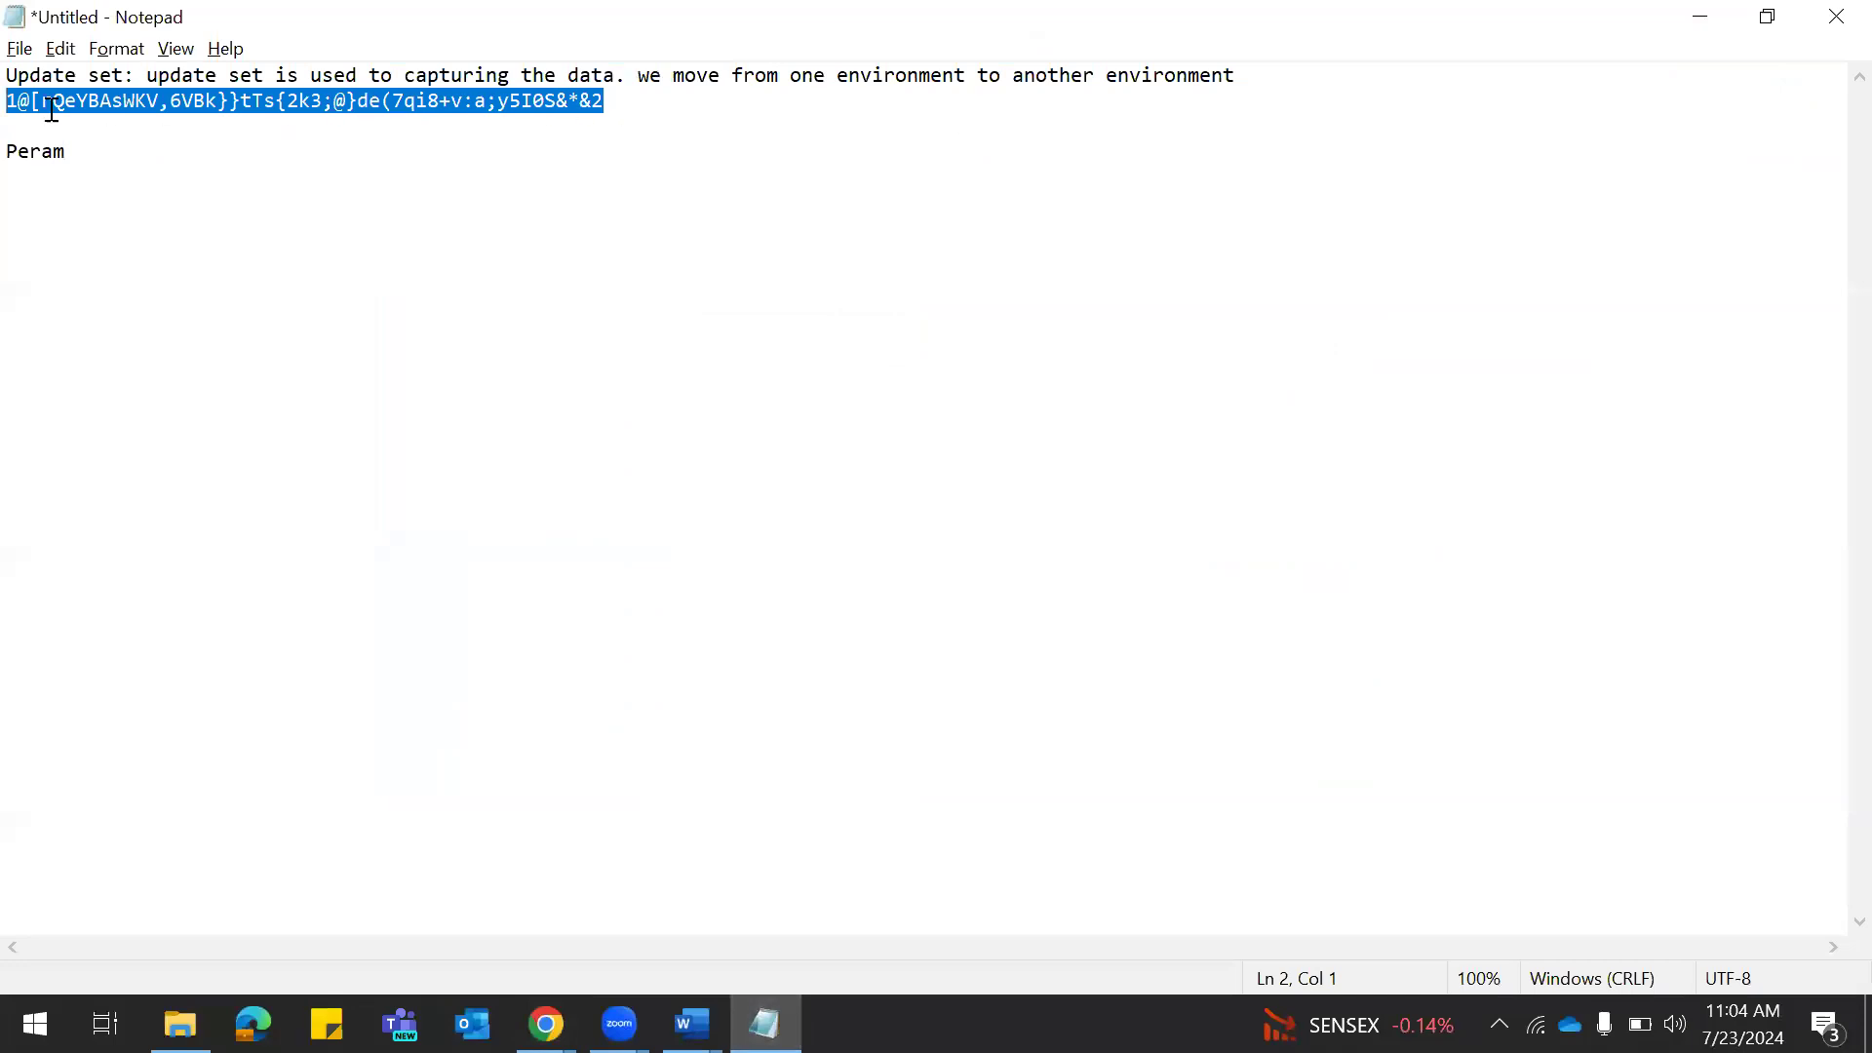
key(alt+Tab)
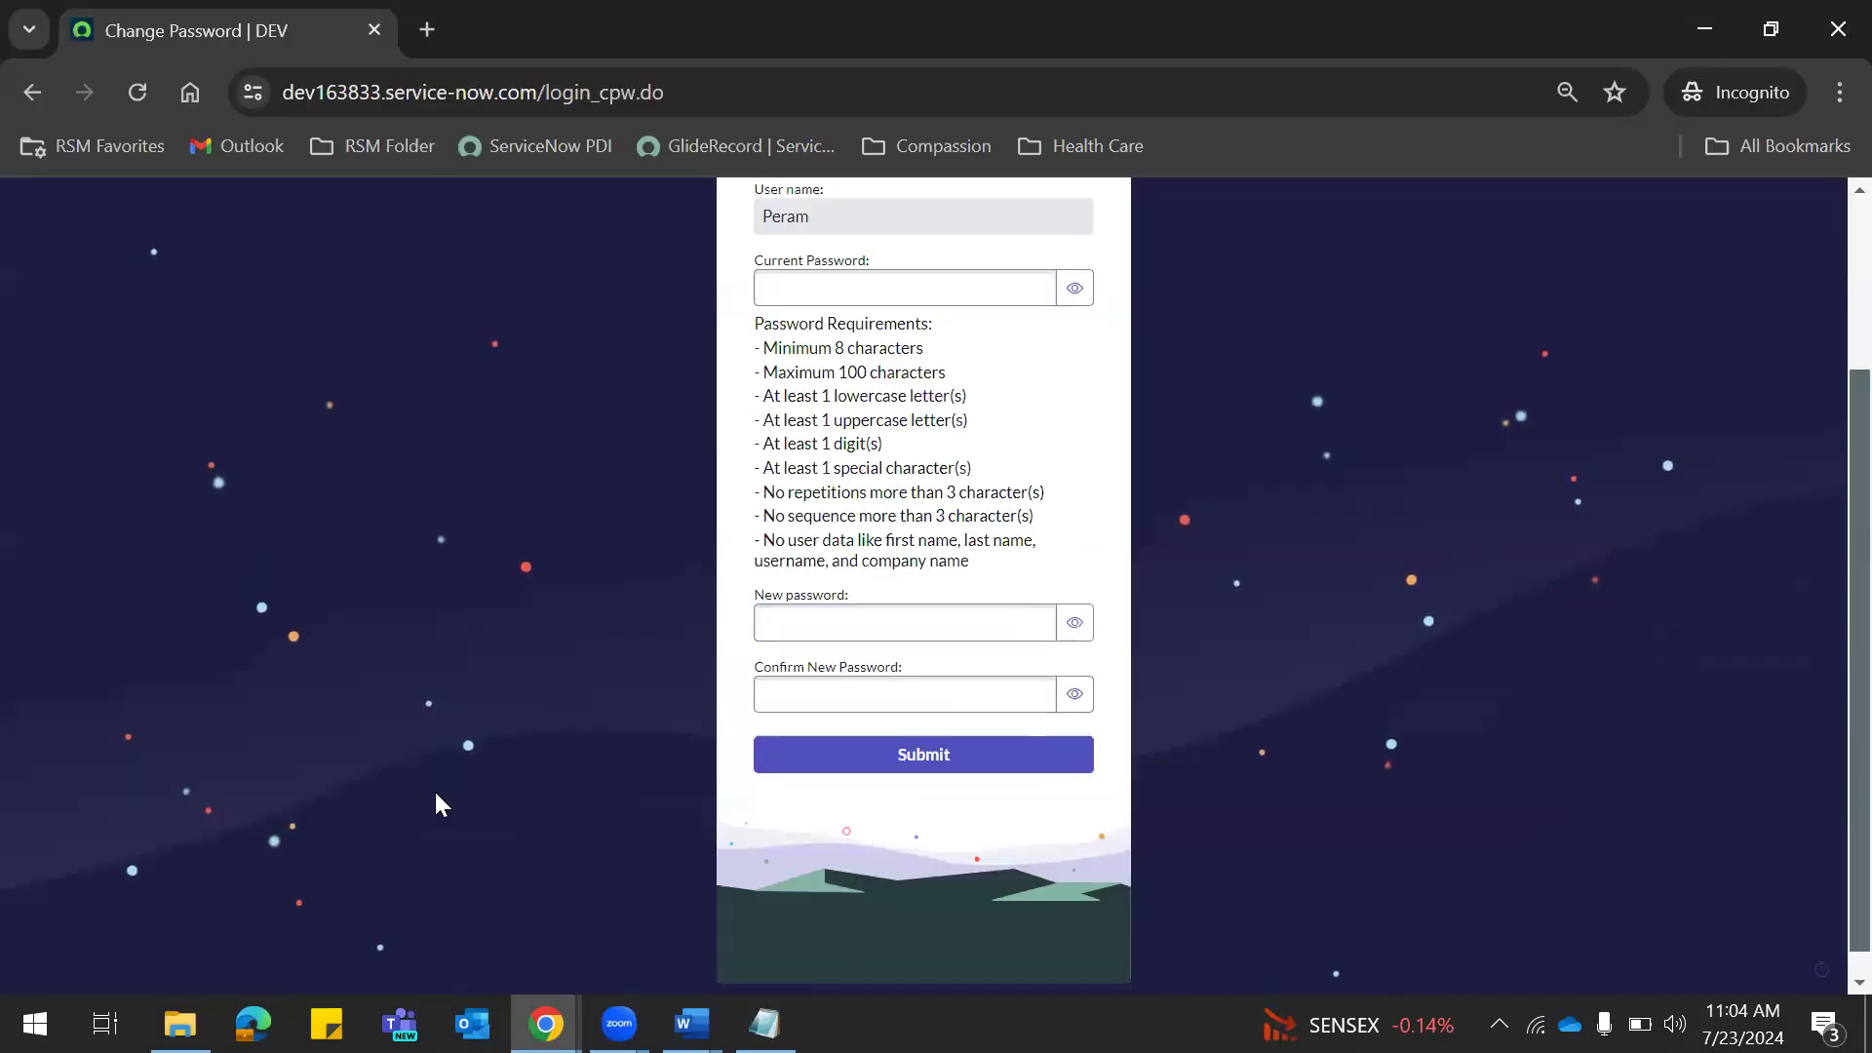
key(alt+Tab)
key(alt+Tab)
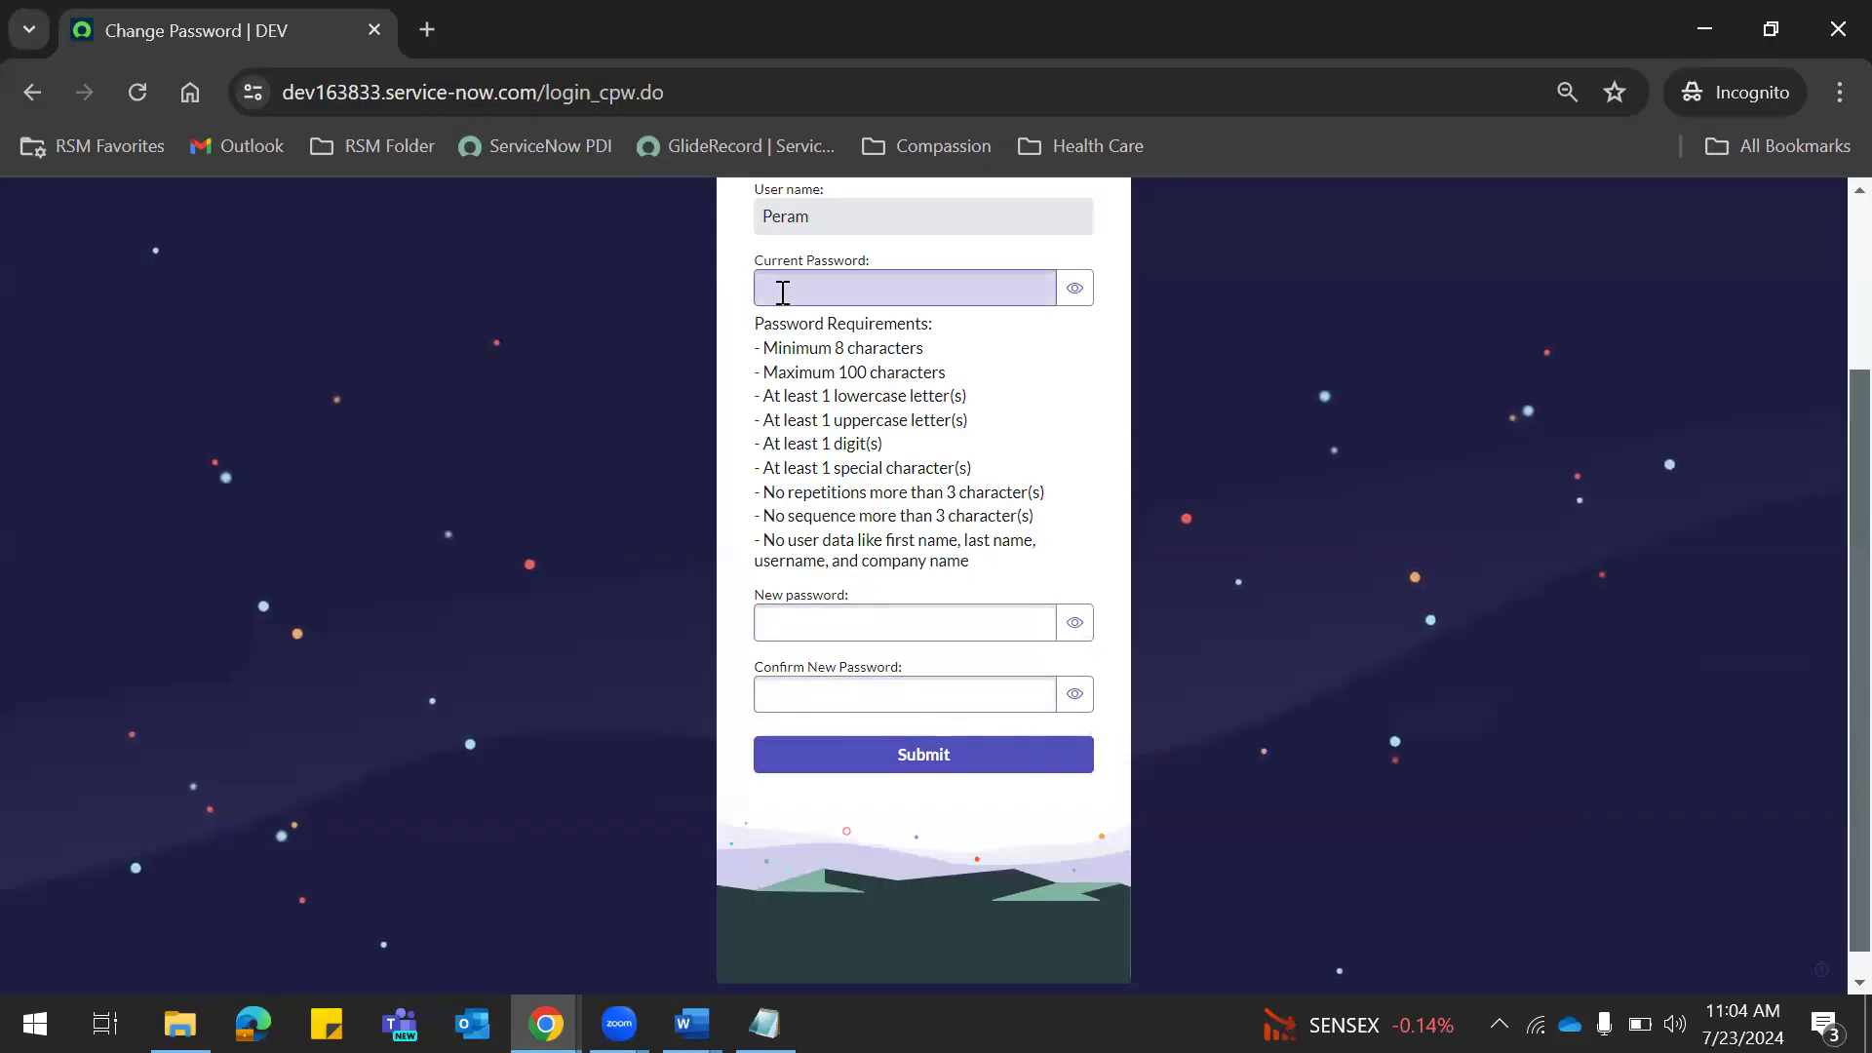
key(alt+Tab)
Paste the saved password from the notes into Current Password.
click(564, 119)
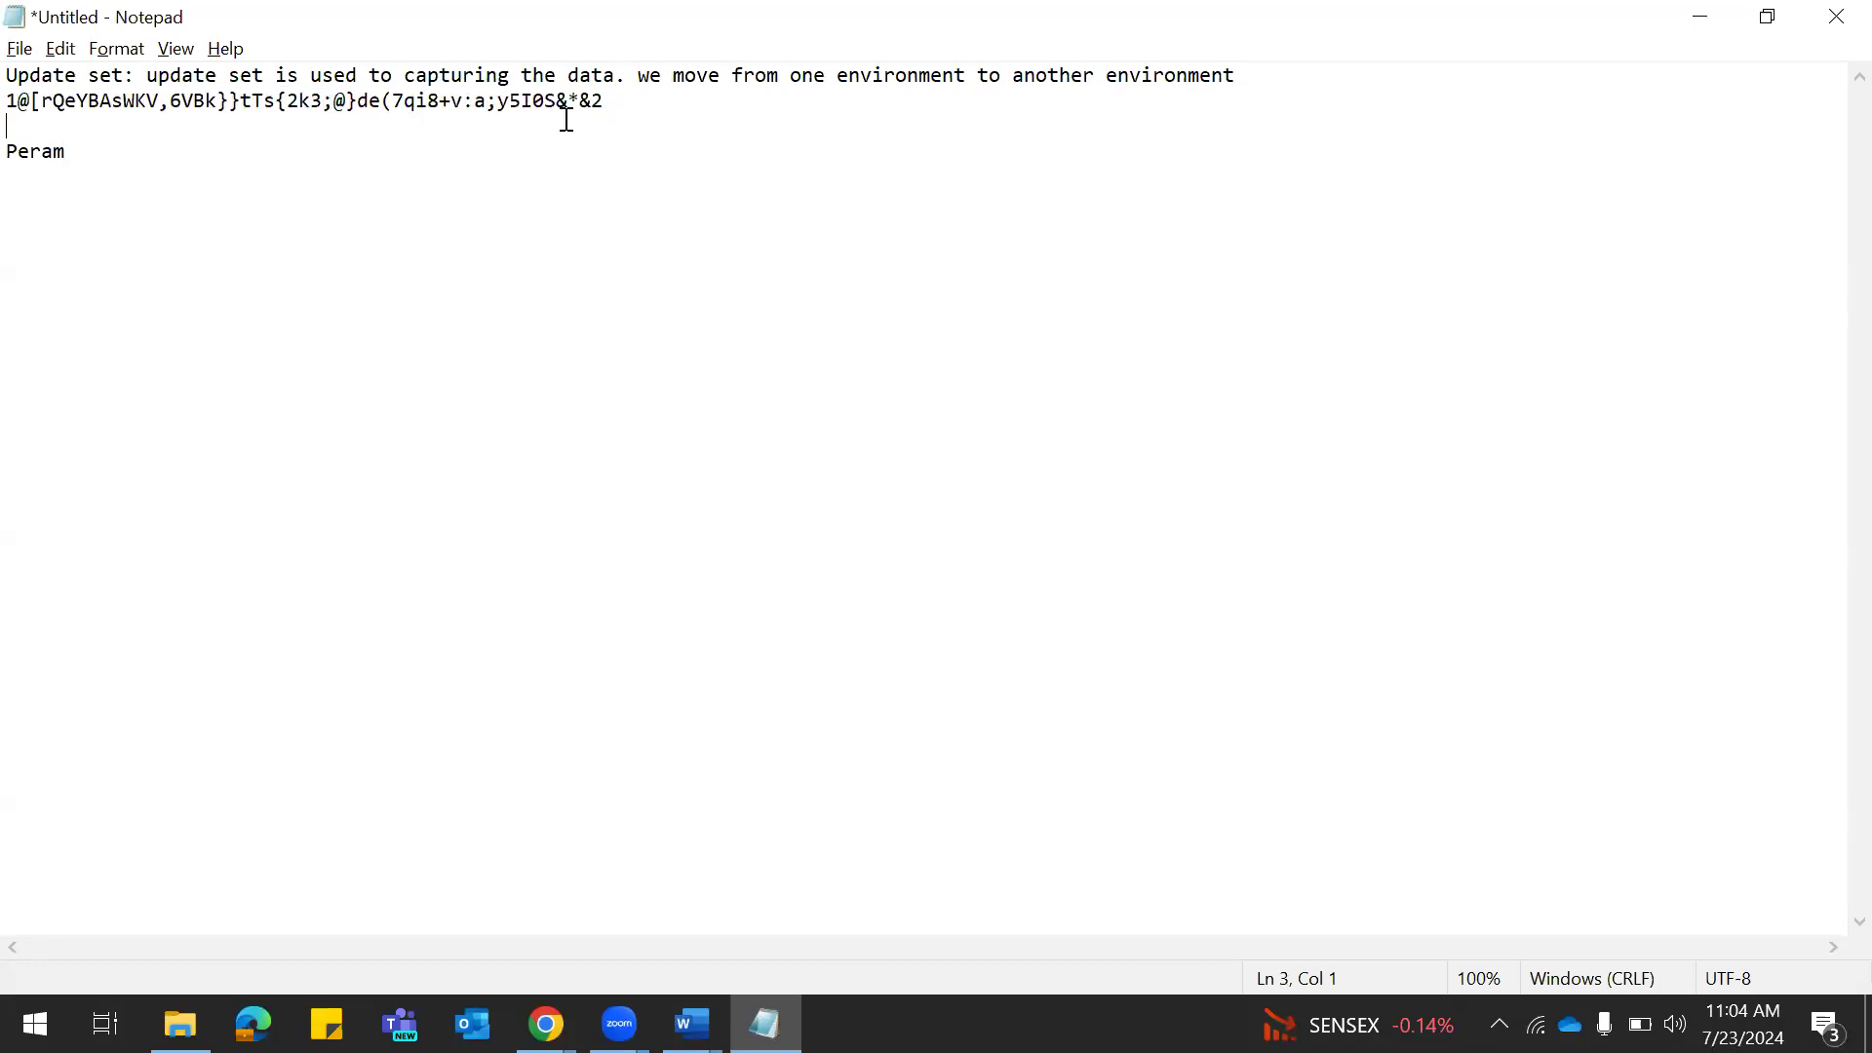
drag(639, 98, 17, 102)
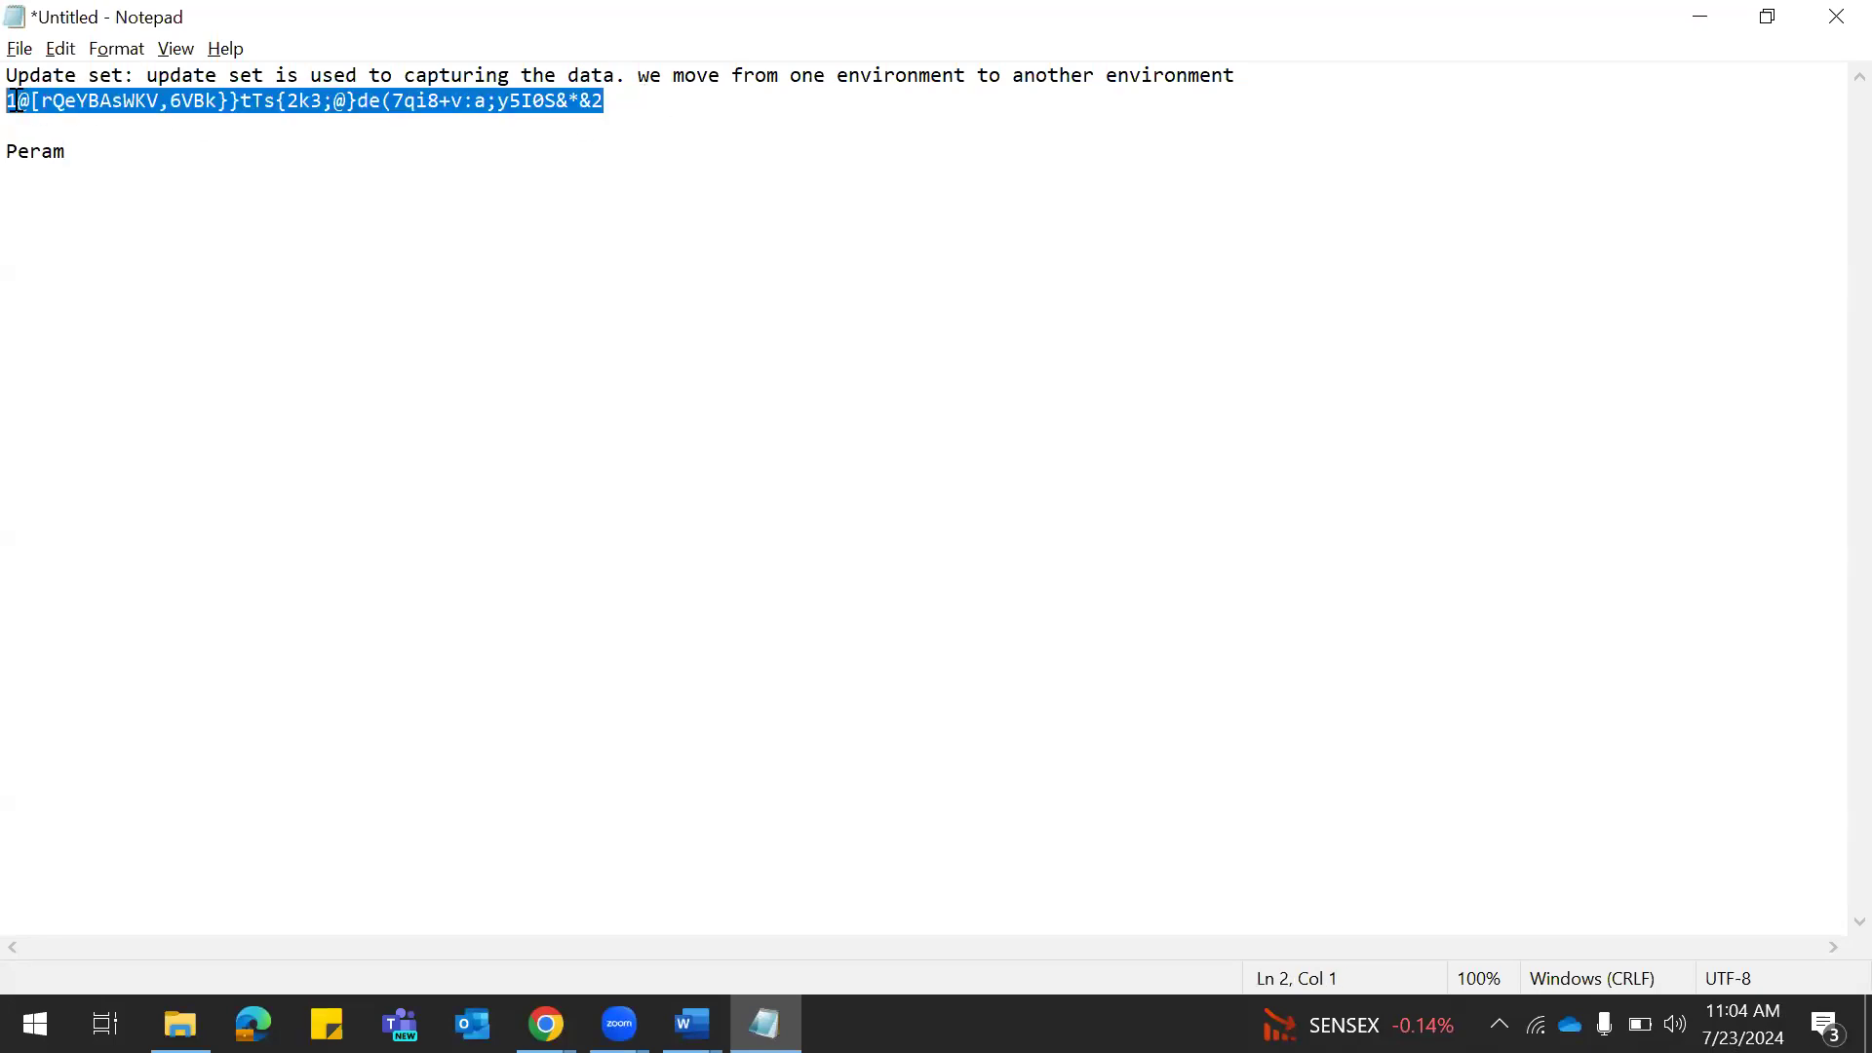
key(alt+Tab)
click(819, 288)
key(ctrl+v)
Enter and confirm a new password, then submit the change.
click(794, 622)
text(•••••••)
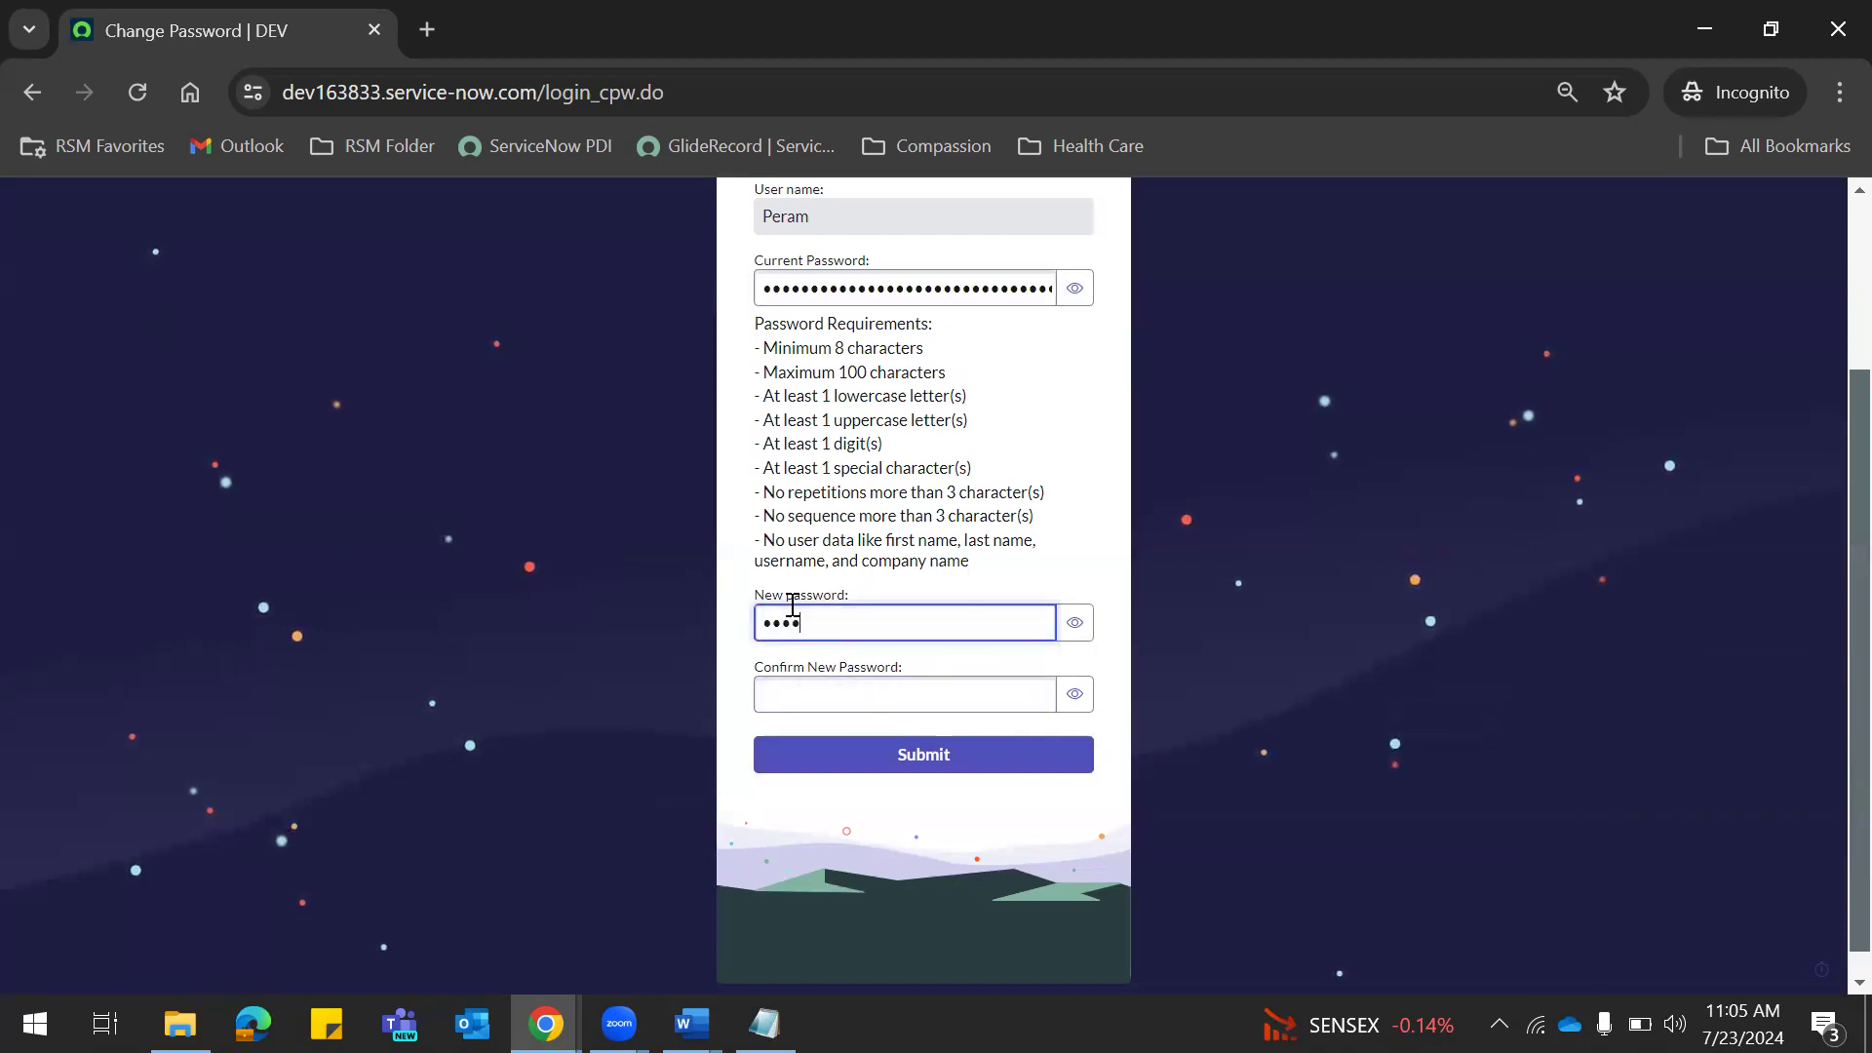
click(793, 695)
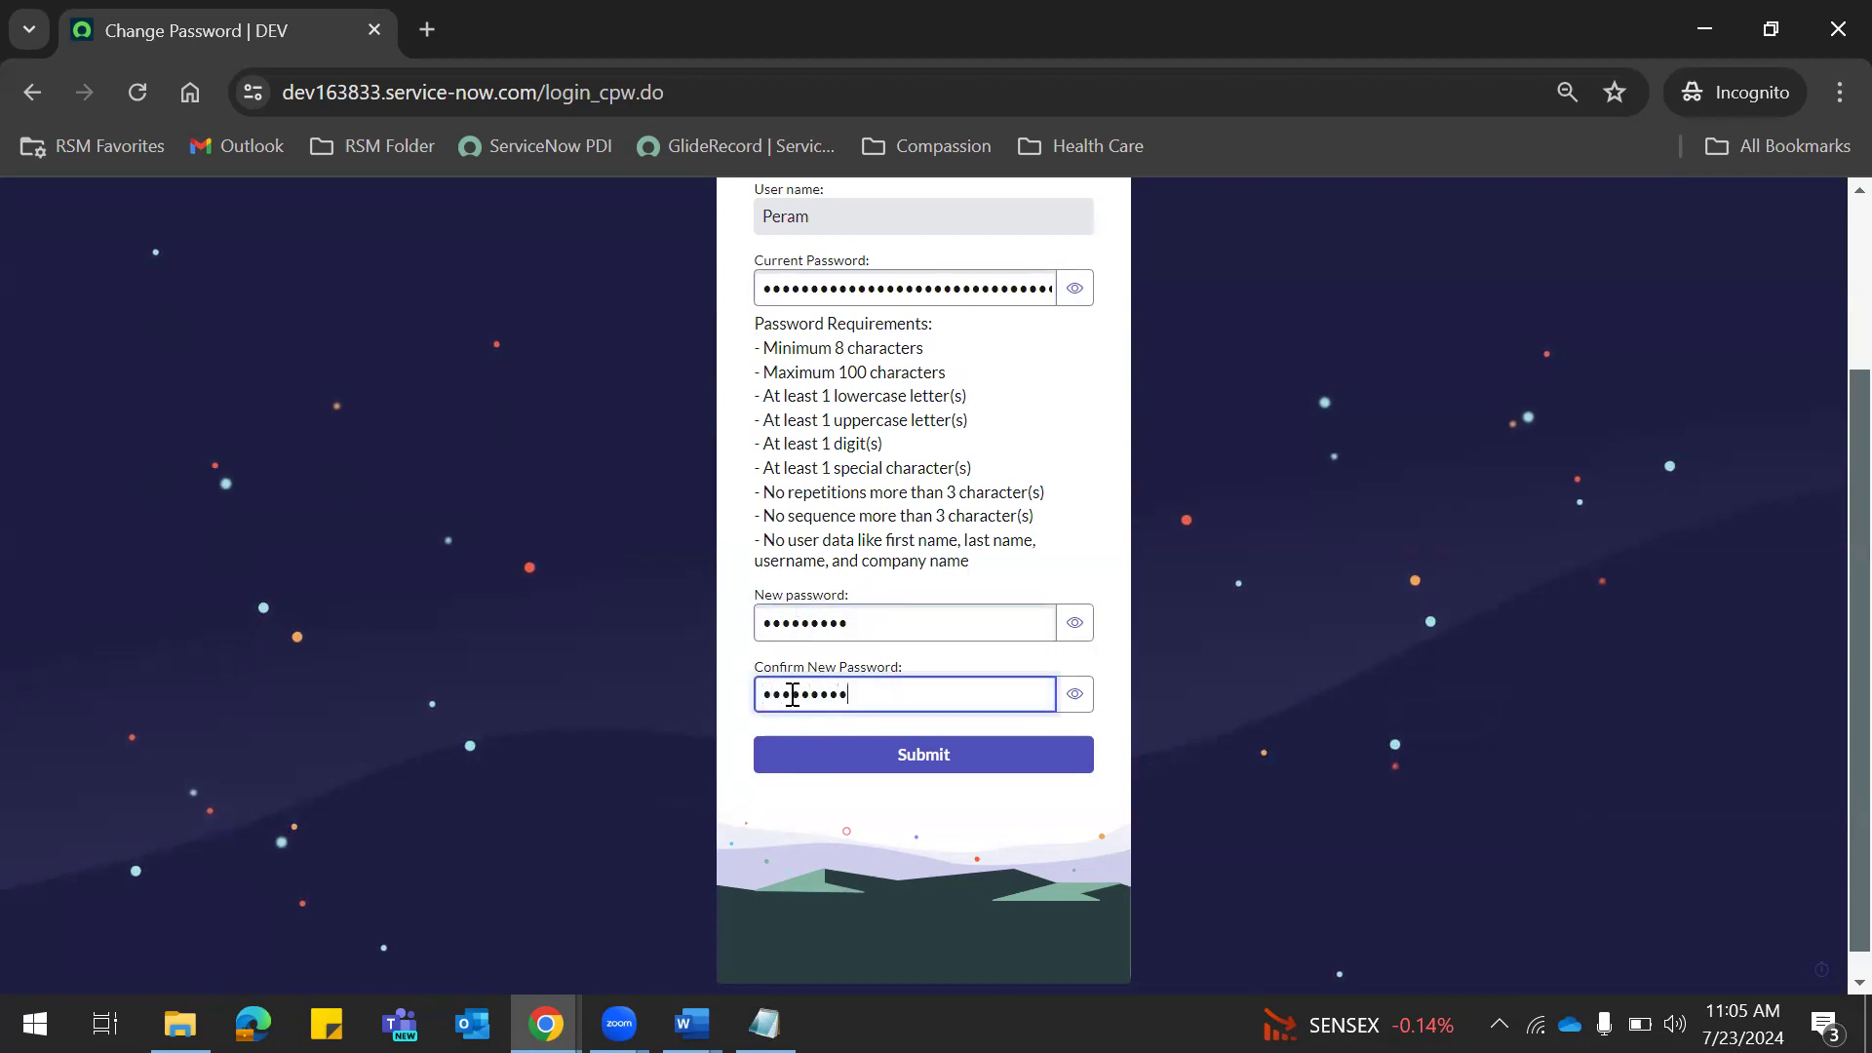
click(933, 753)
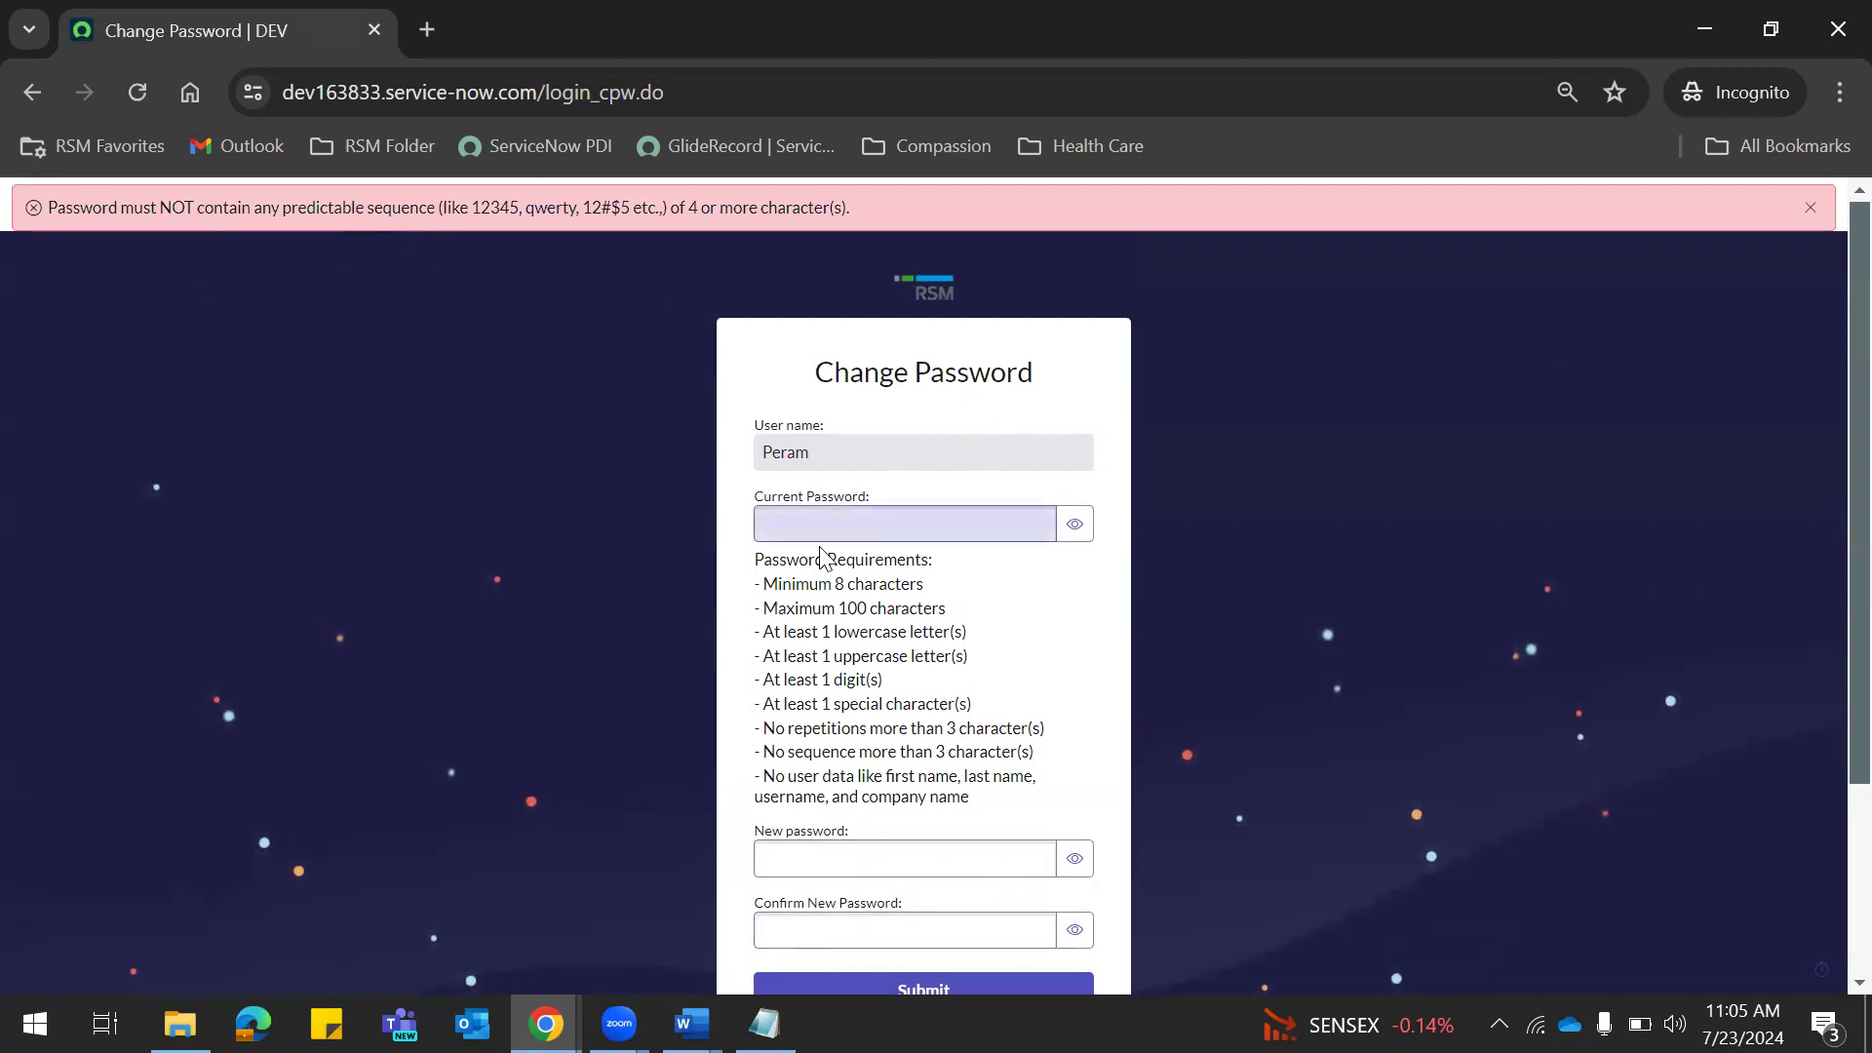
Retry with the current password and a different new password, revealed to check, then submit.
click(795, 514)
key(ctrl+v)
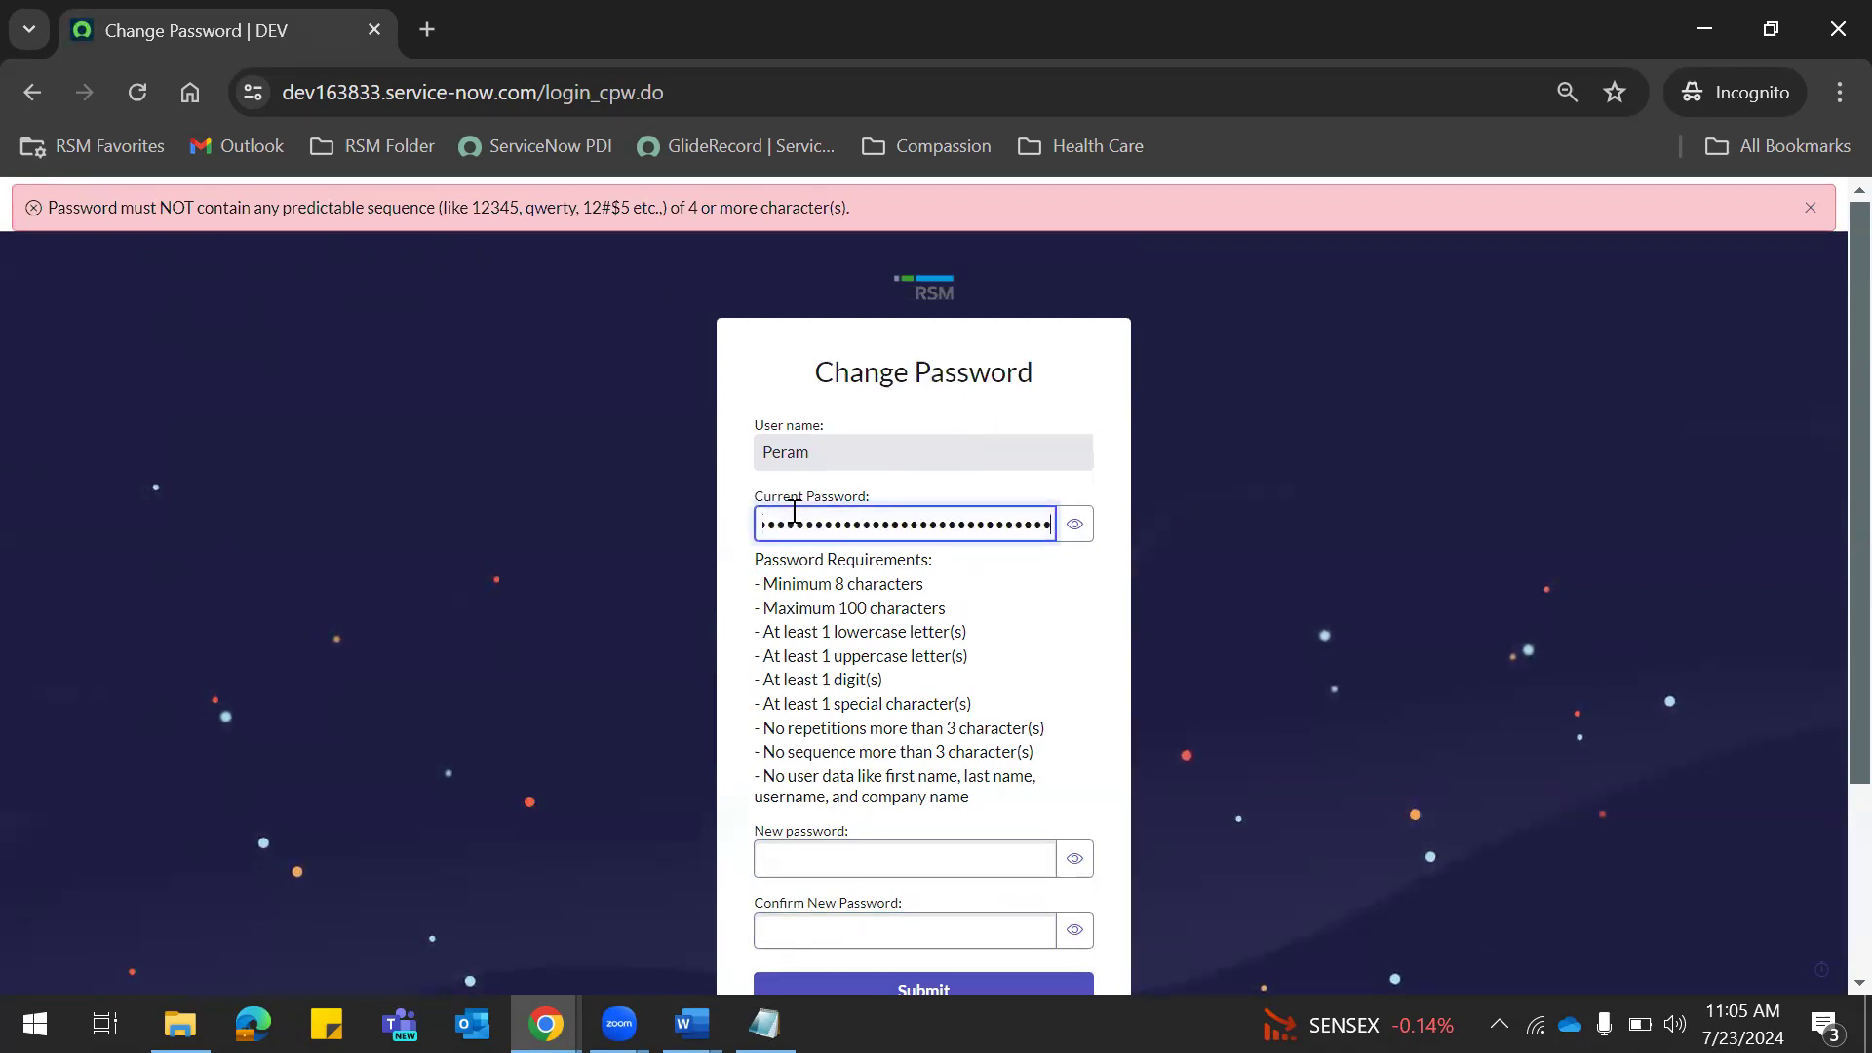
scroll(1827, 565, down, 3)
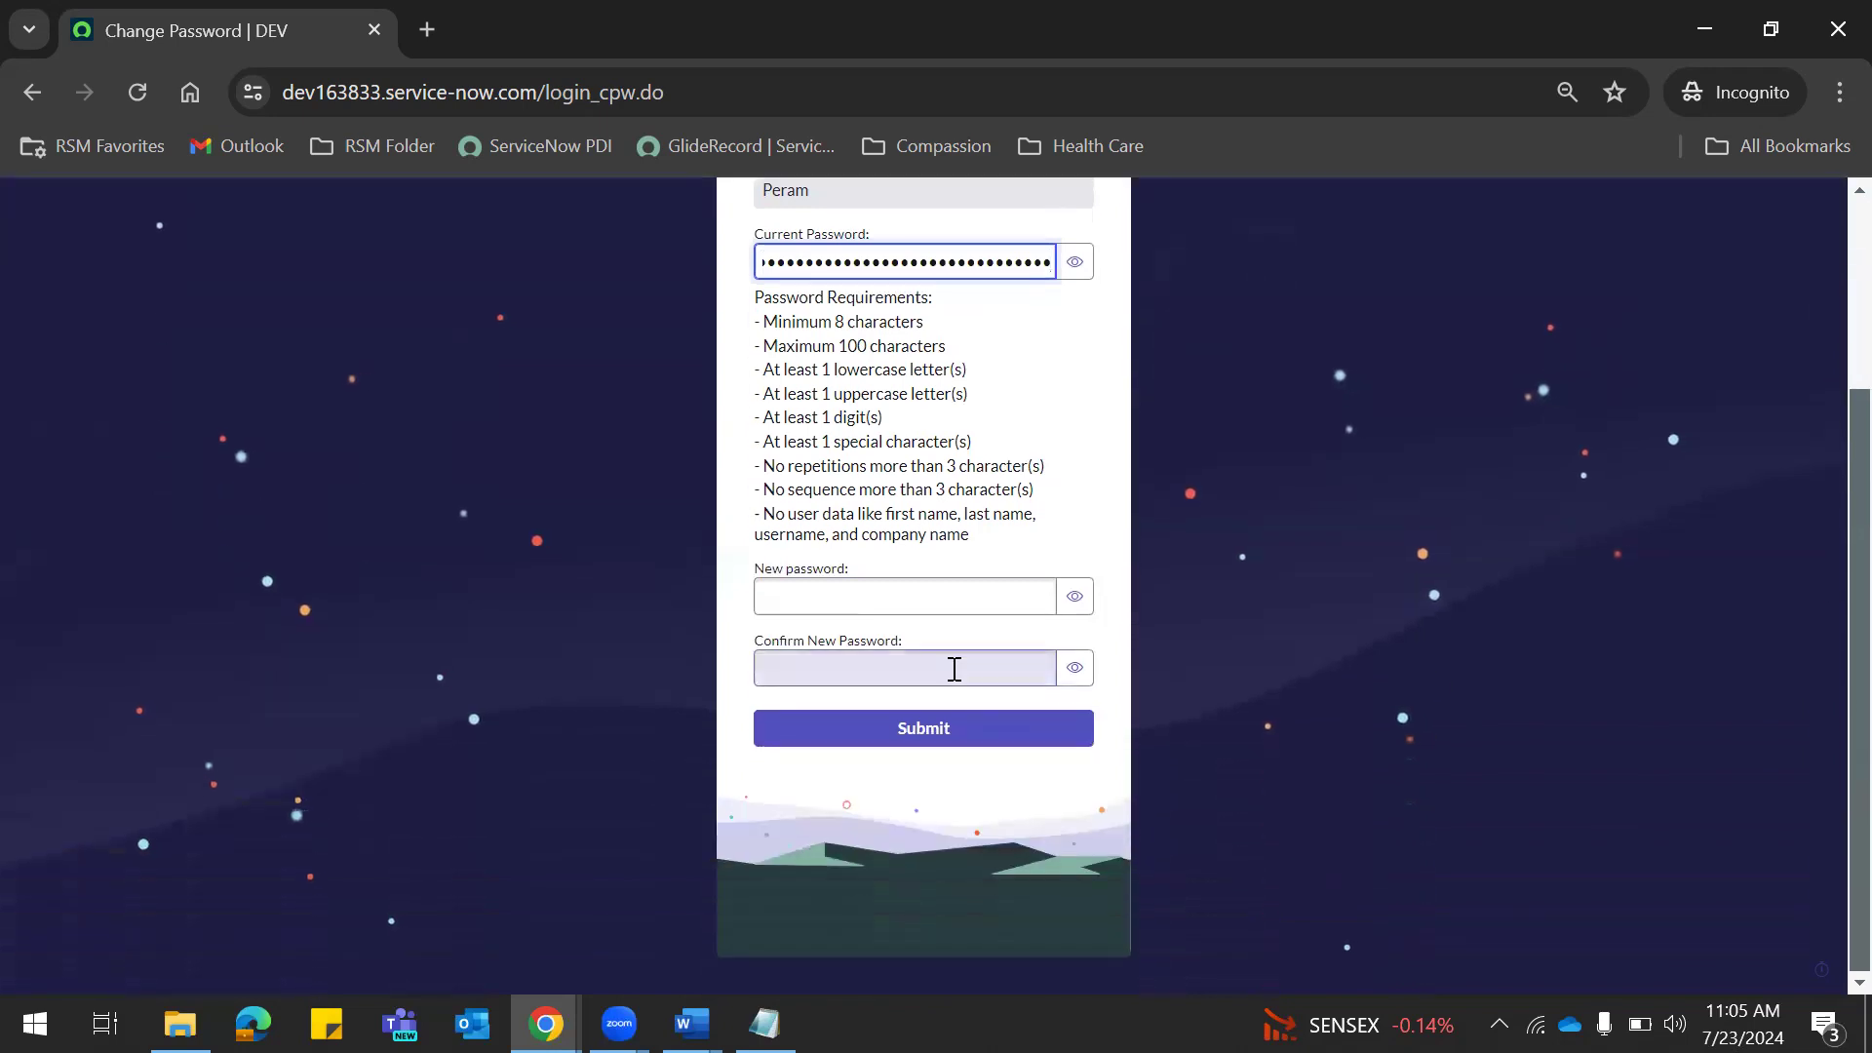
click(866, 605)
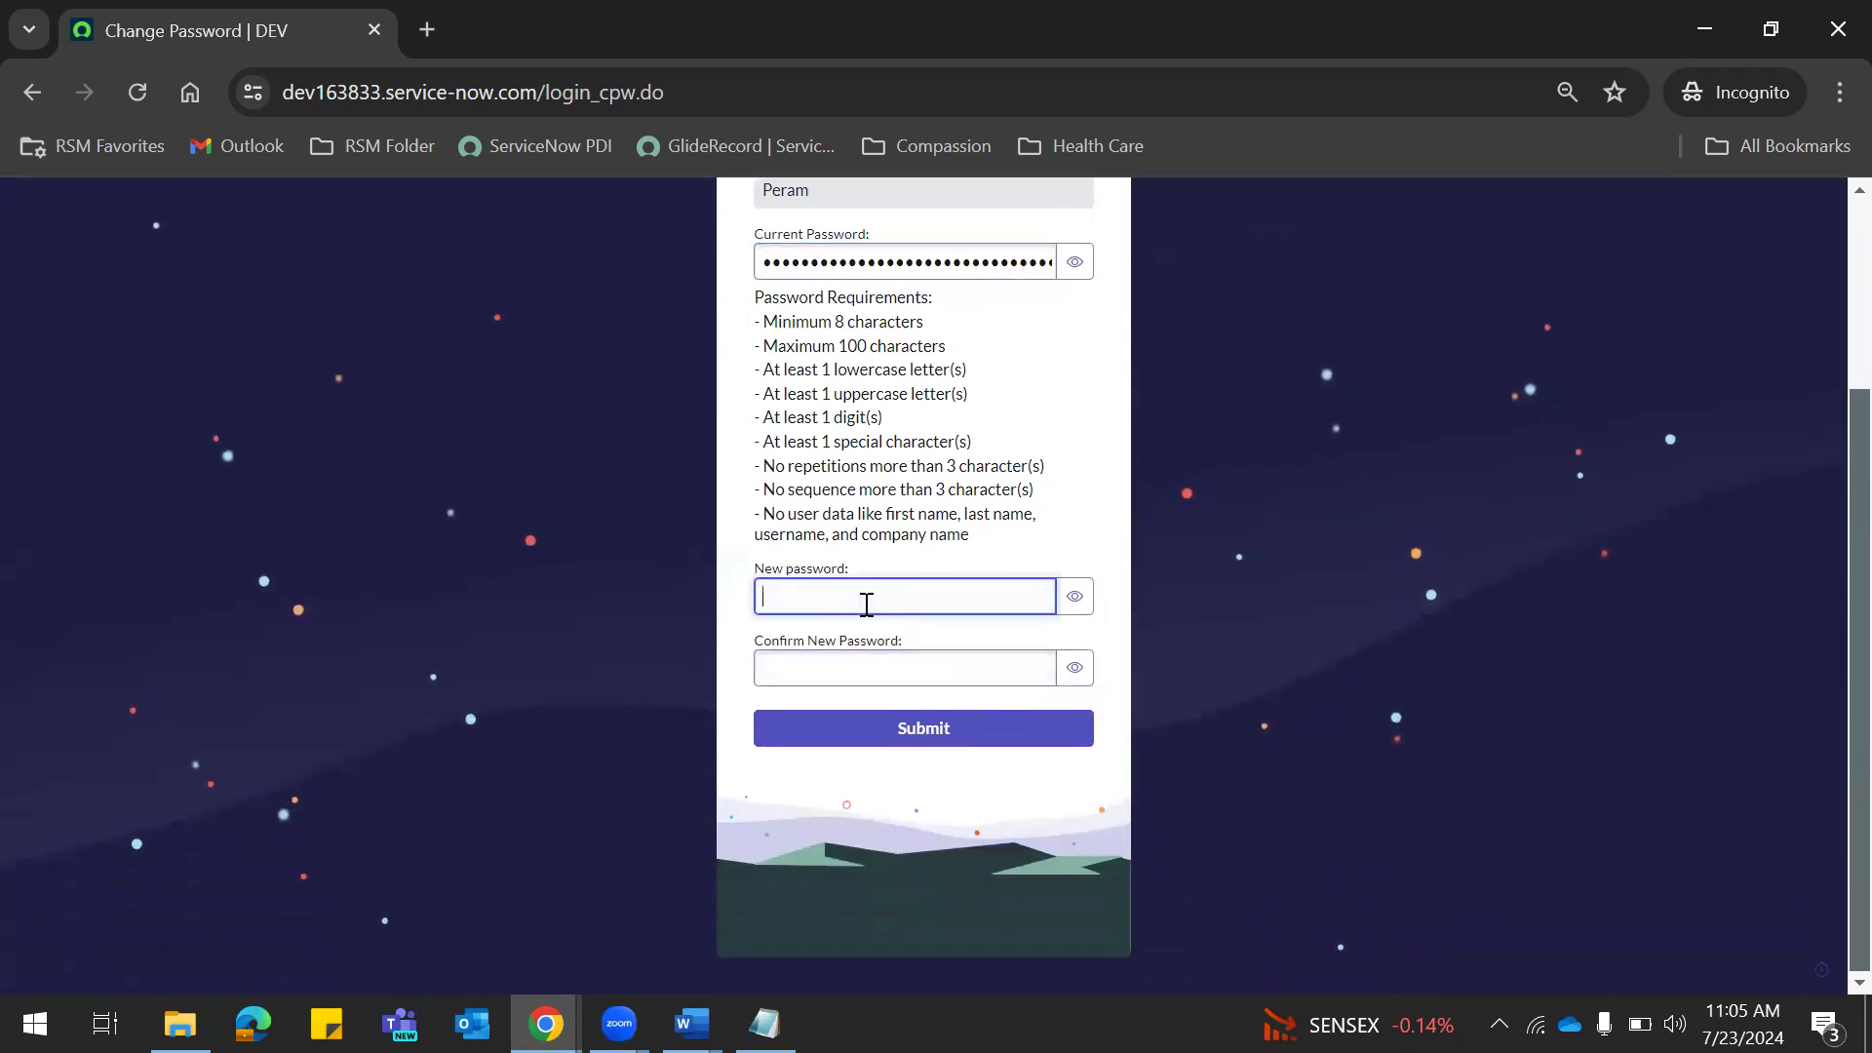
click(1076, 599)
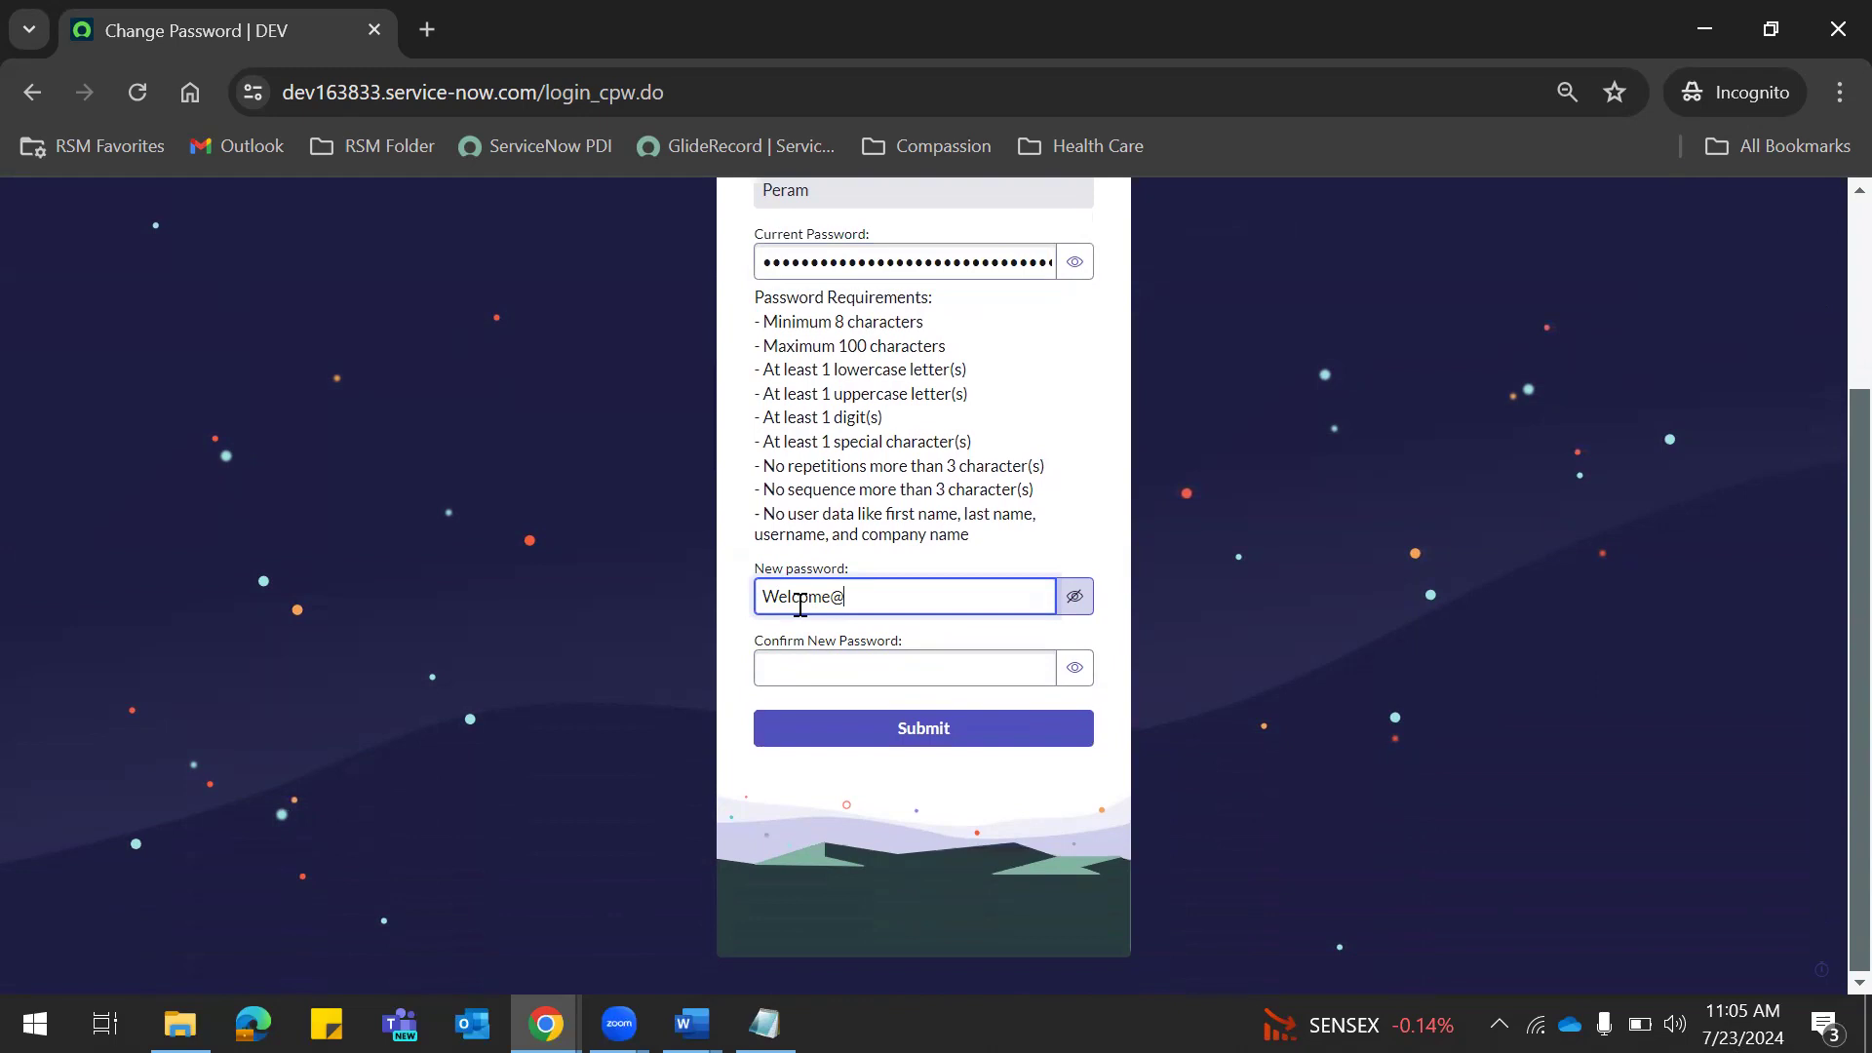
click(875, 672)
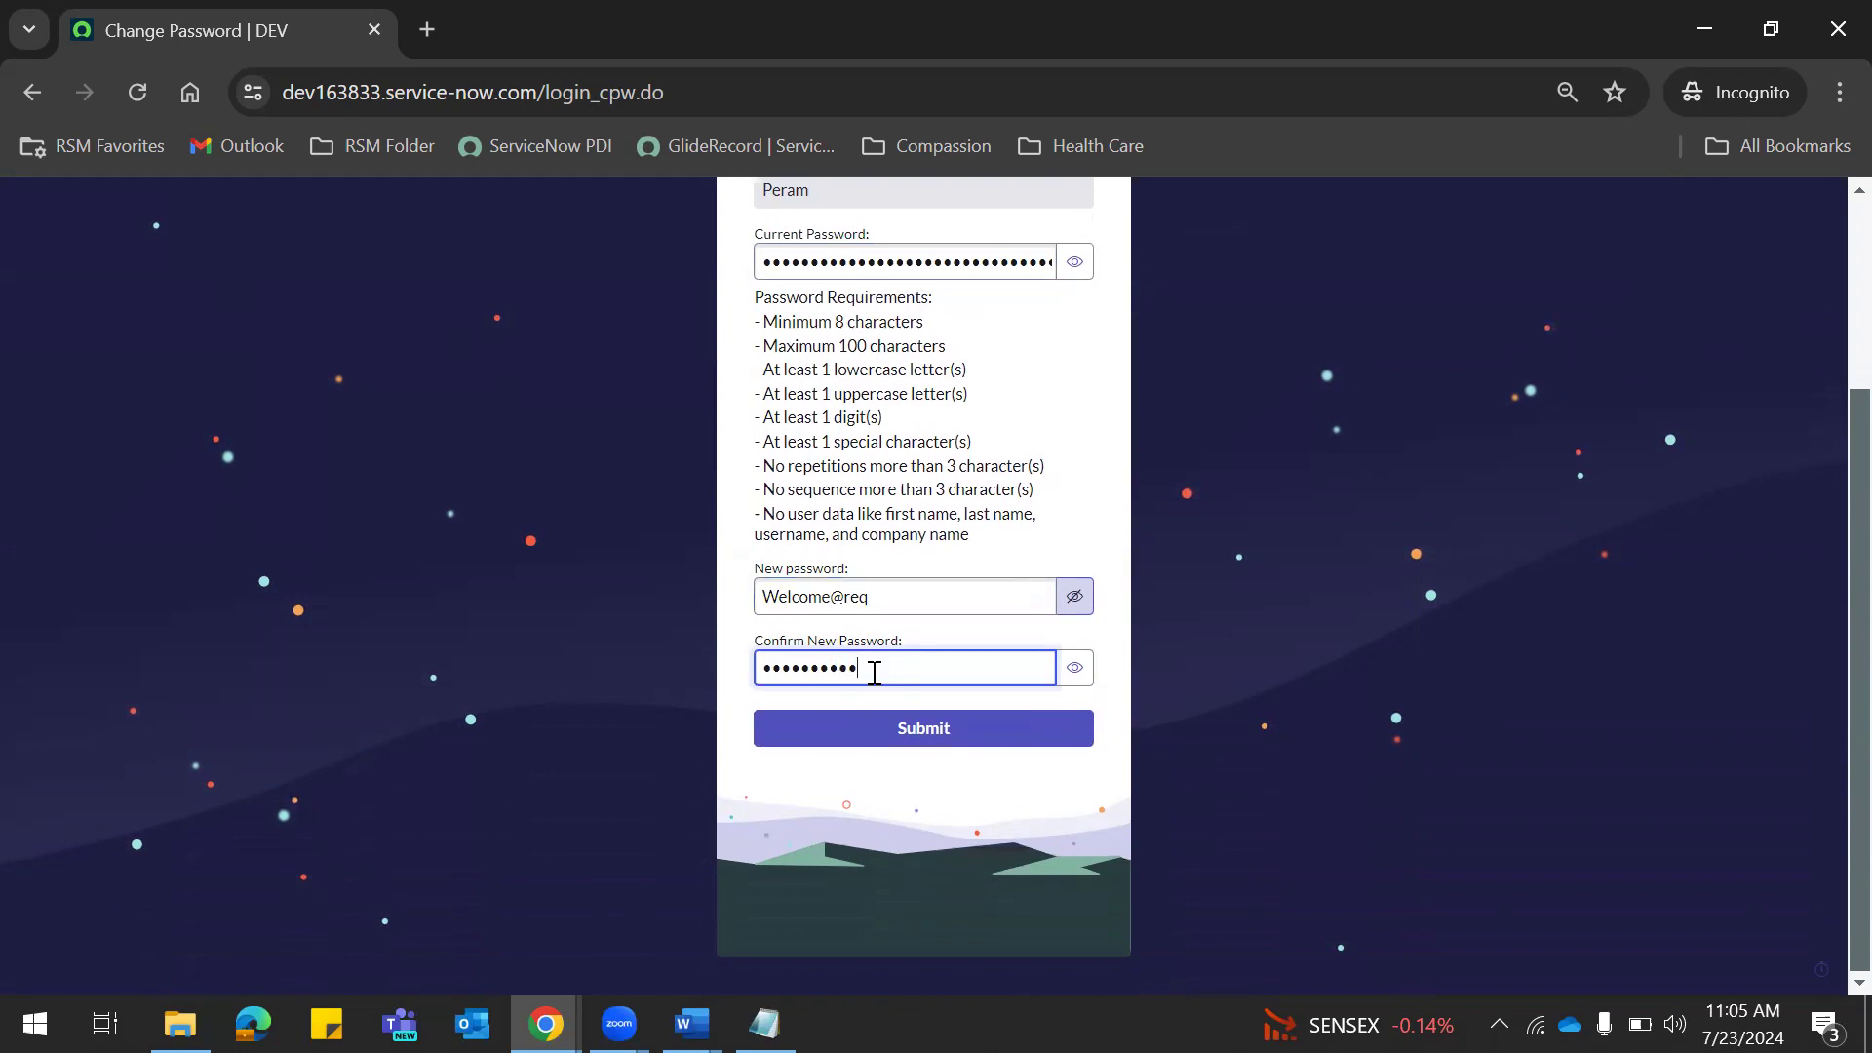
click(1072, 671)
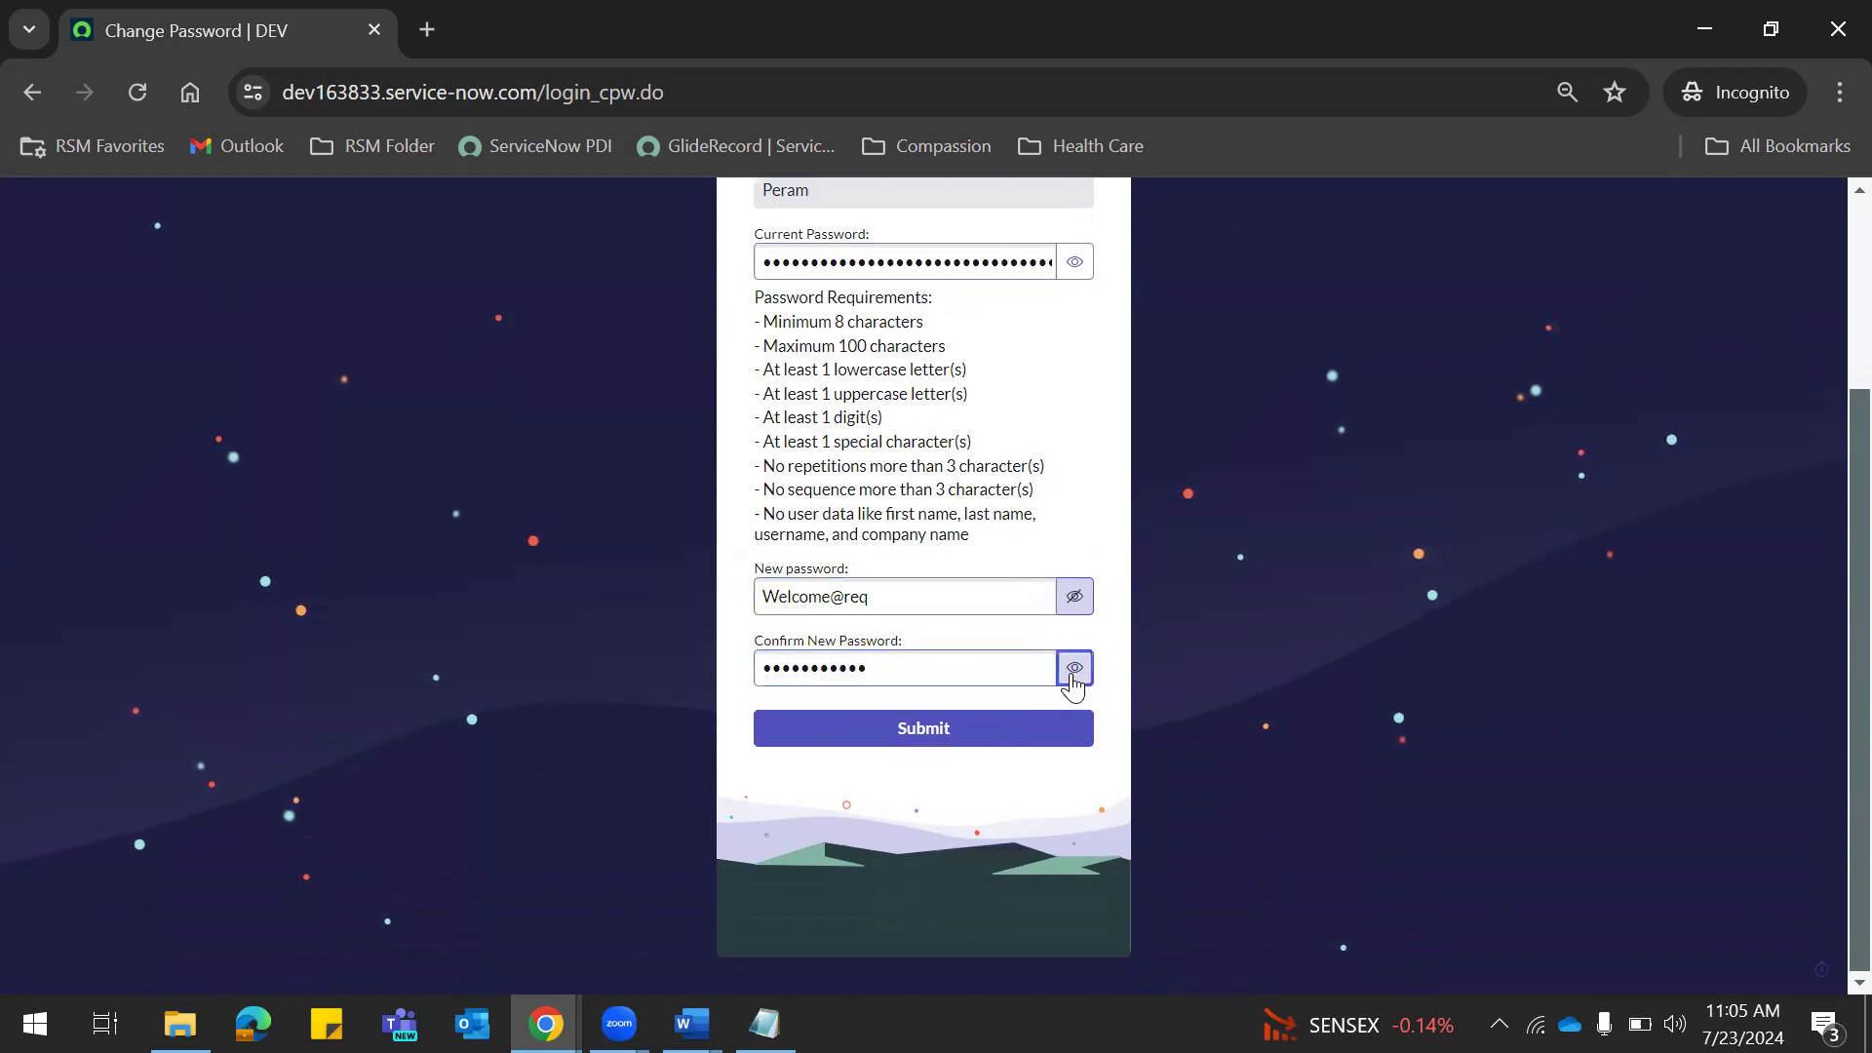
click(822, 743)
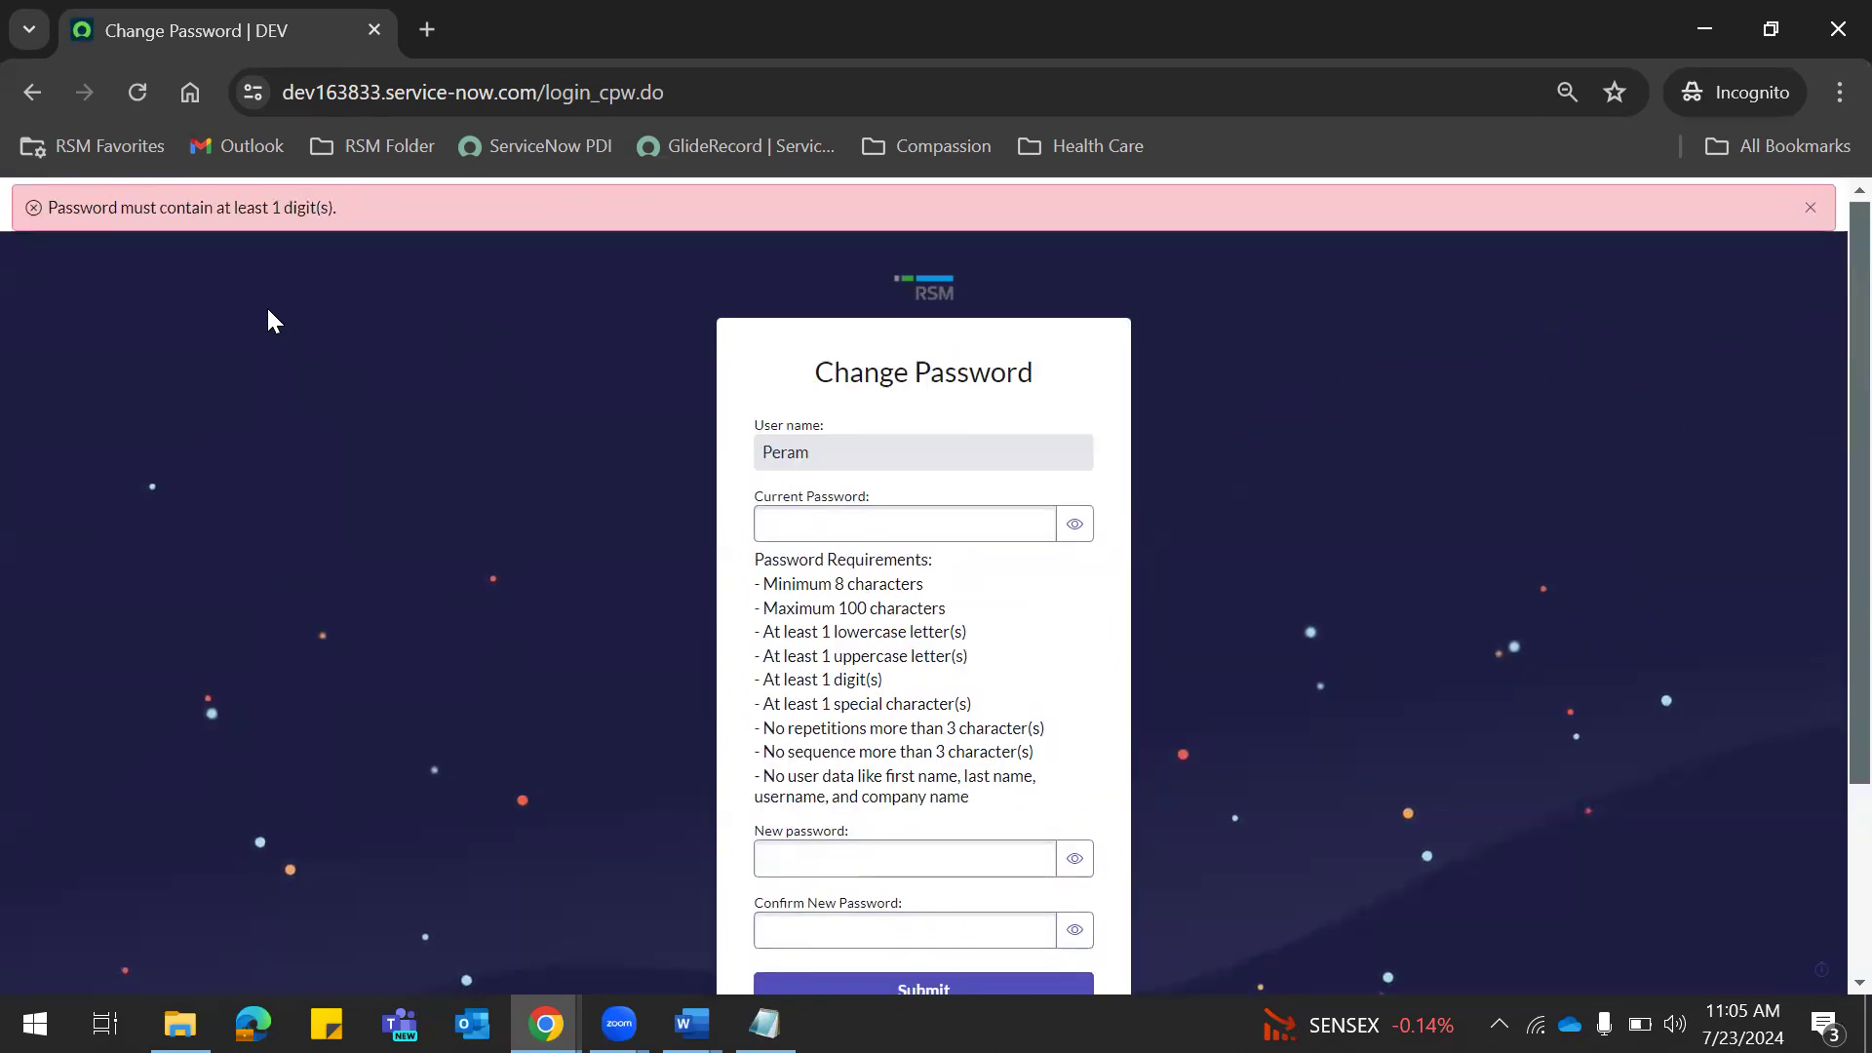
Submit the current password plus a digit-containing new password and confirmation, revealed to verify.
click(828, 524)
key(ctrl+v)
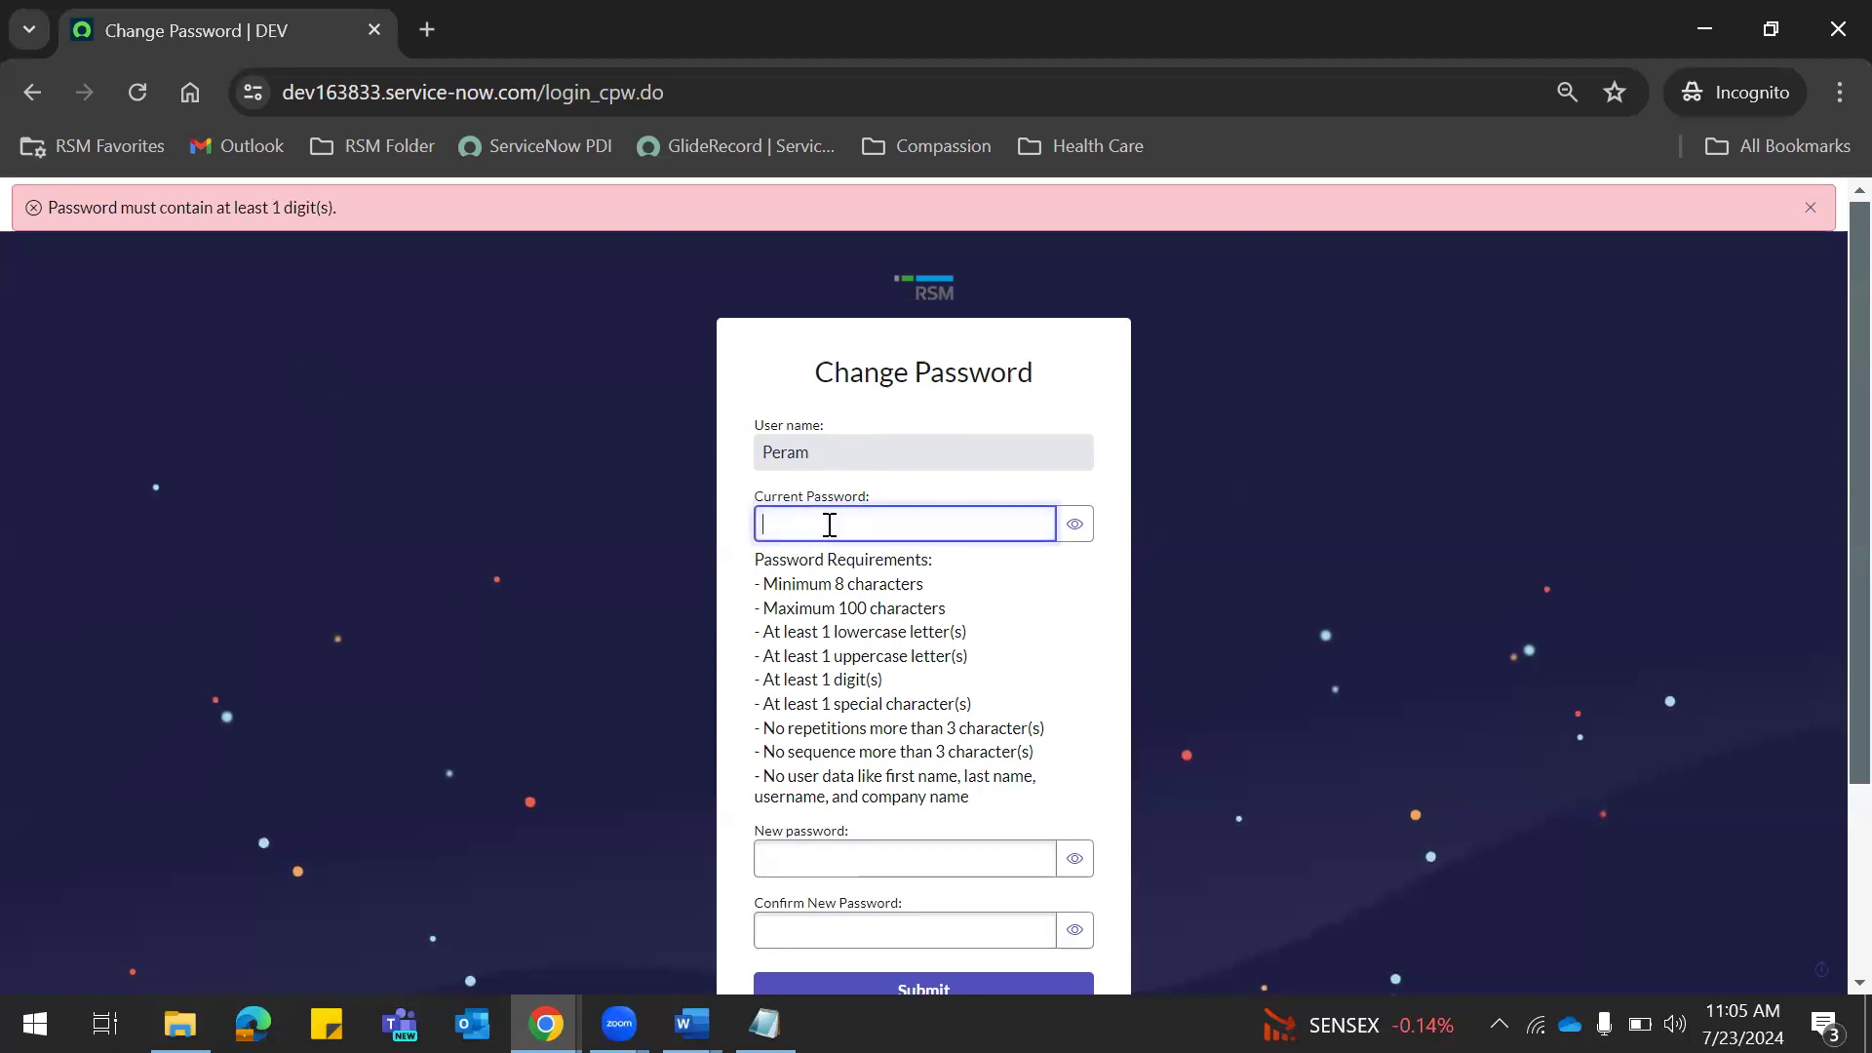
click(1824, 464)
key(ctrl+a)
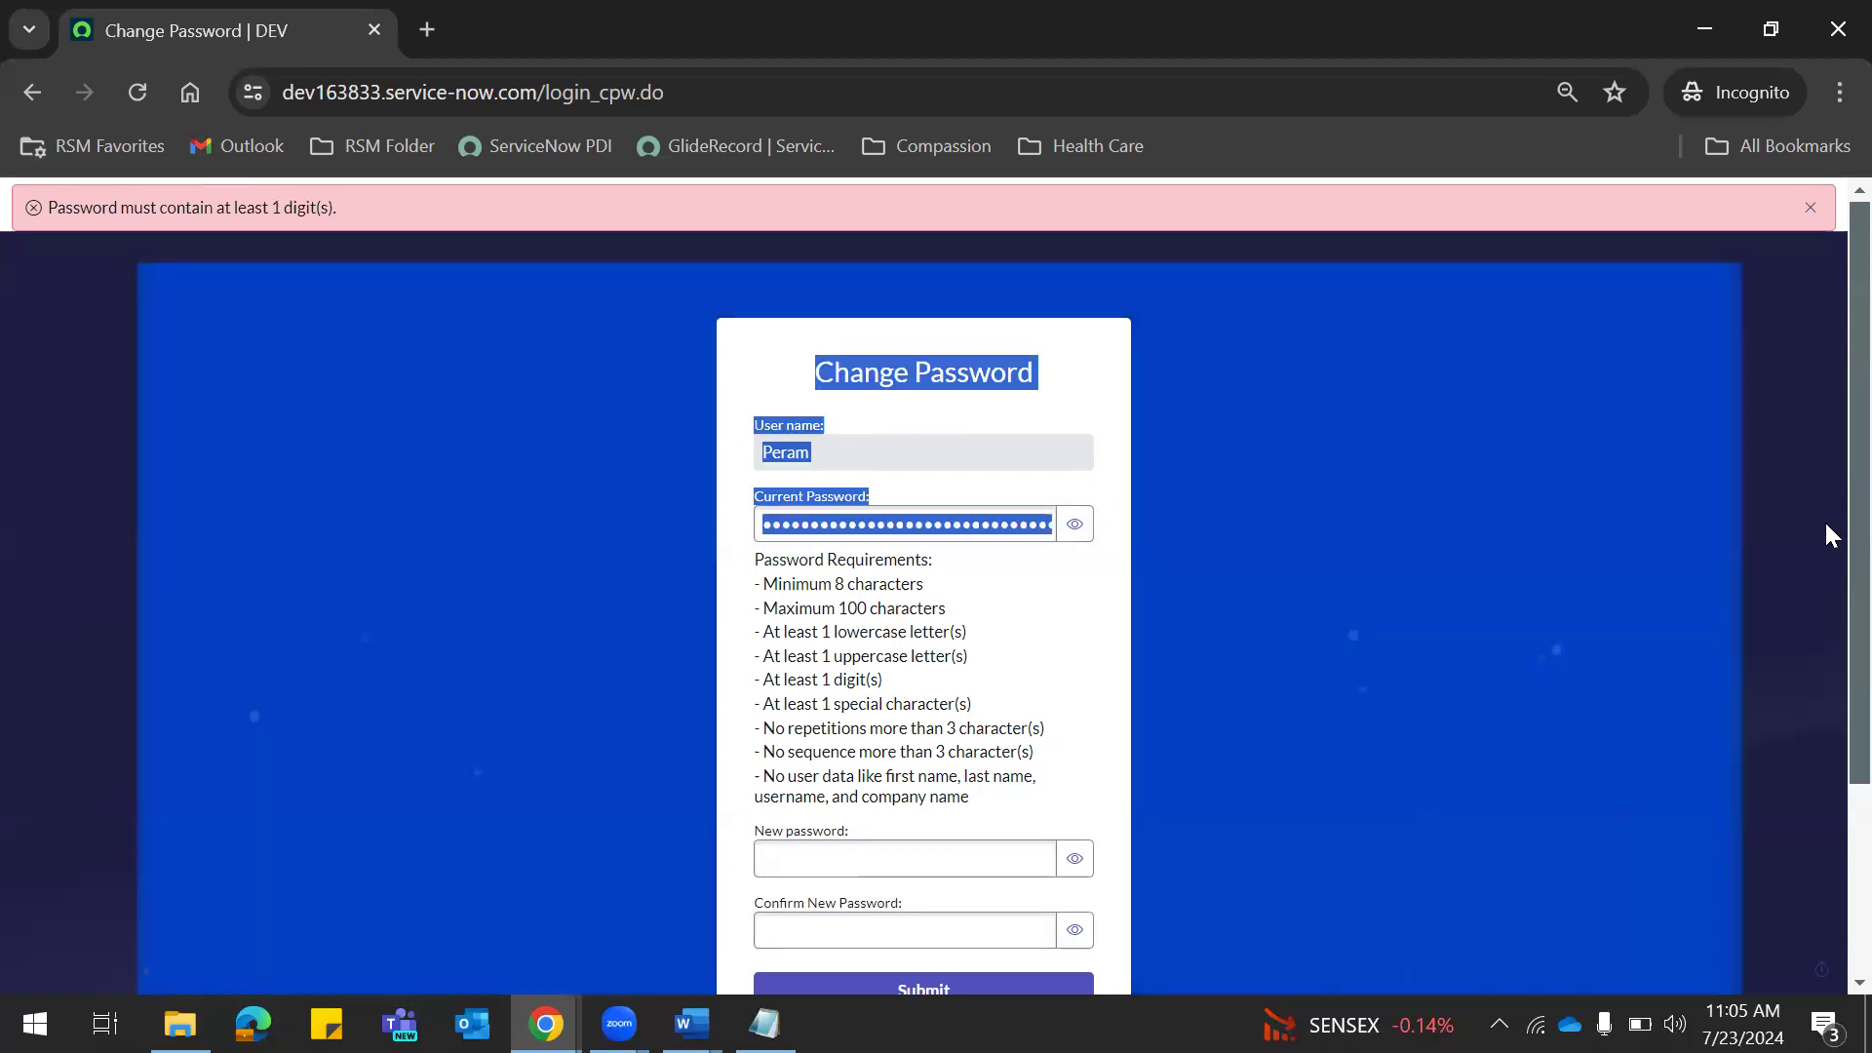
scroll(1823, 604, down, 2)
click(882, 603)
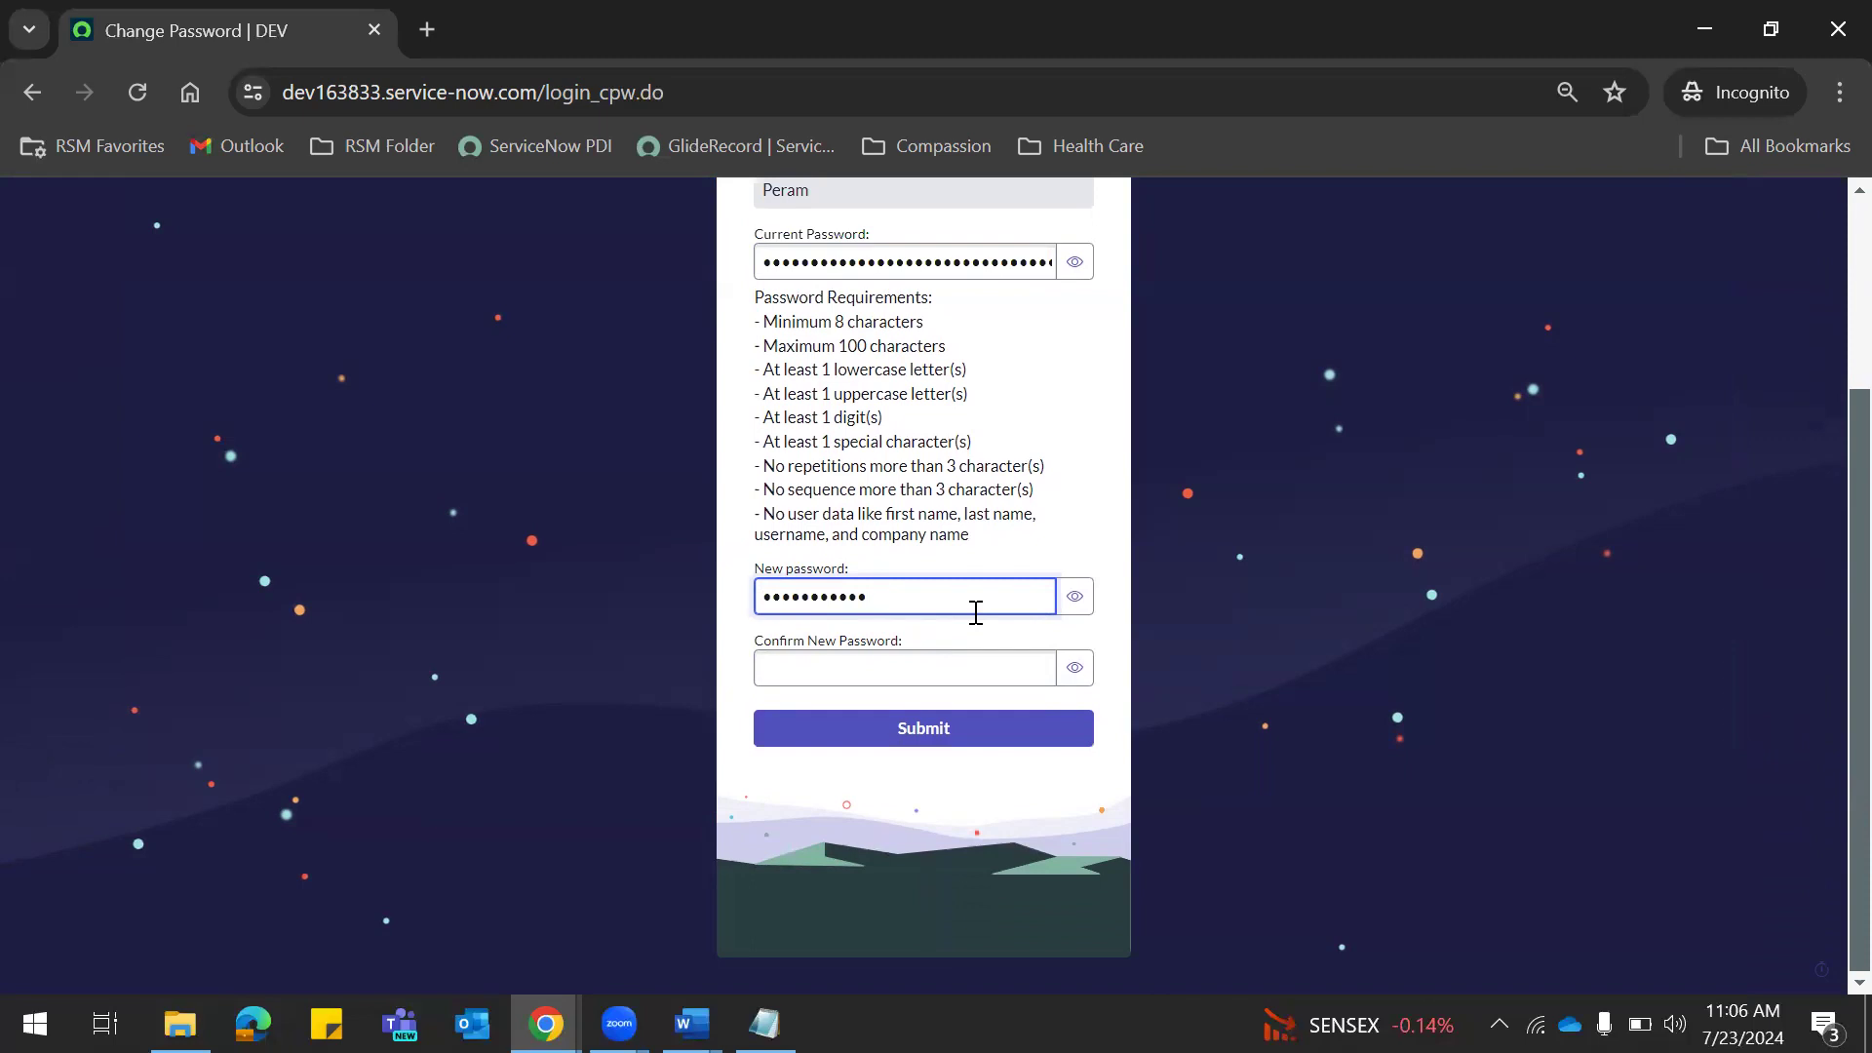
click(1074, 598)
click(809, 669)
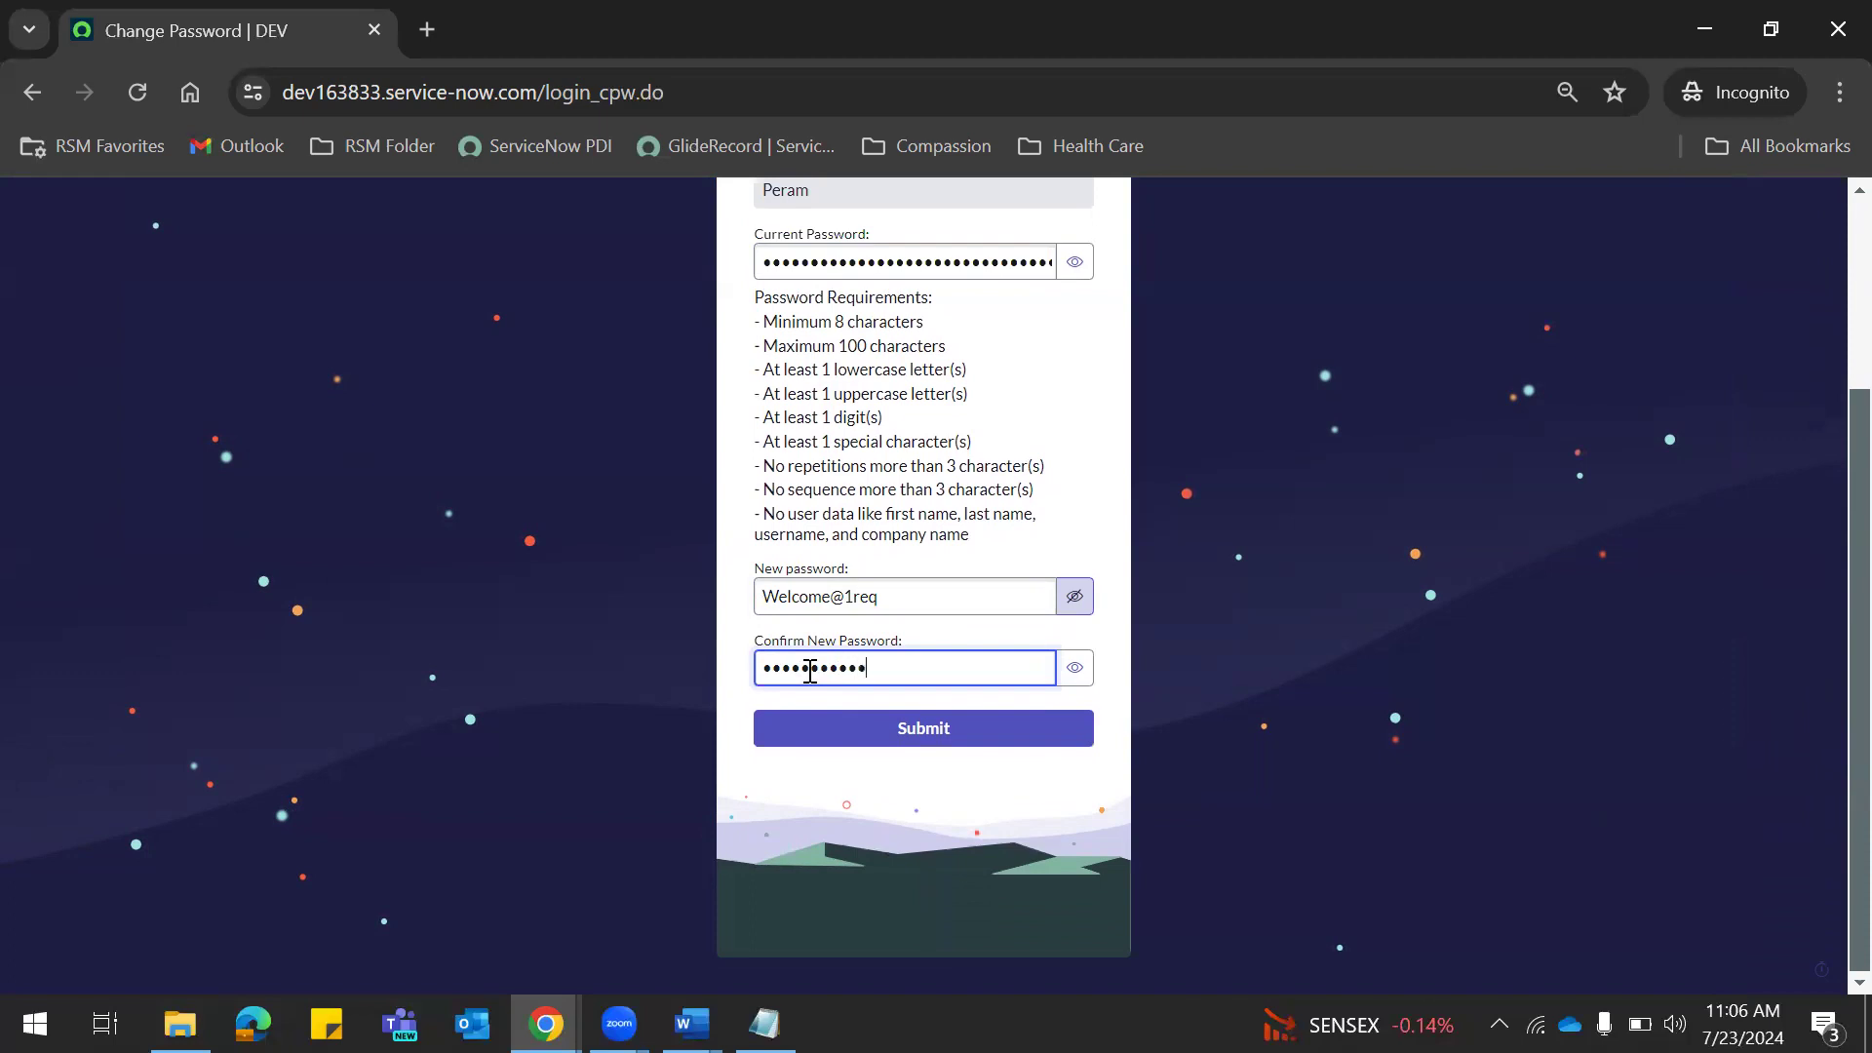
click(1074, 668)
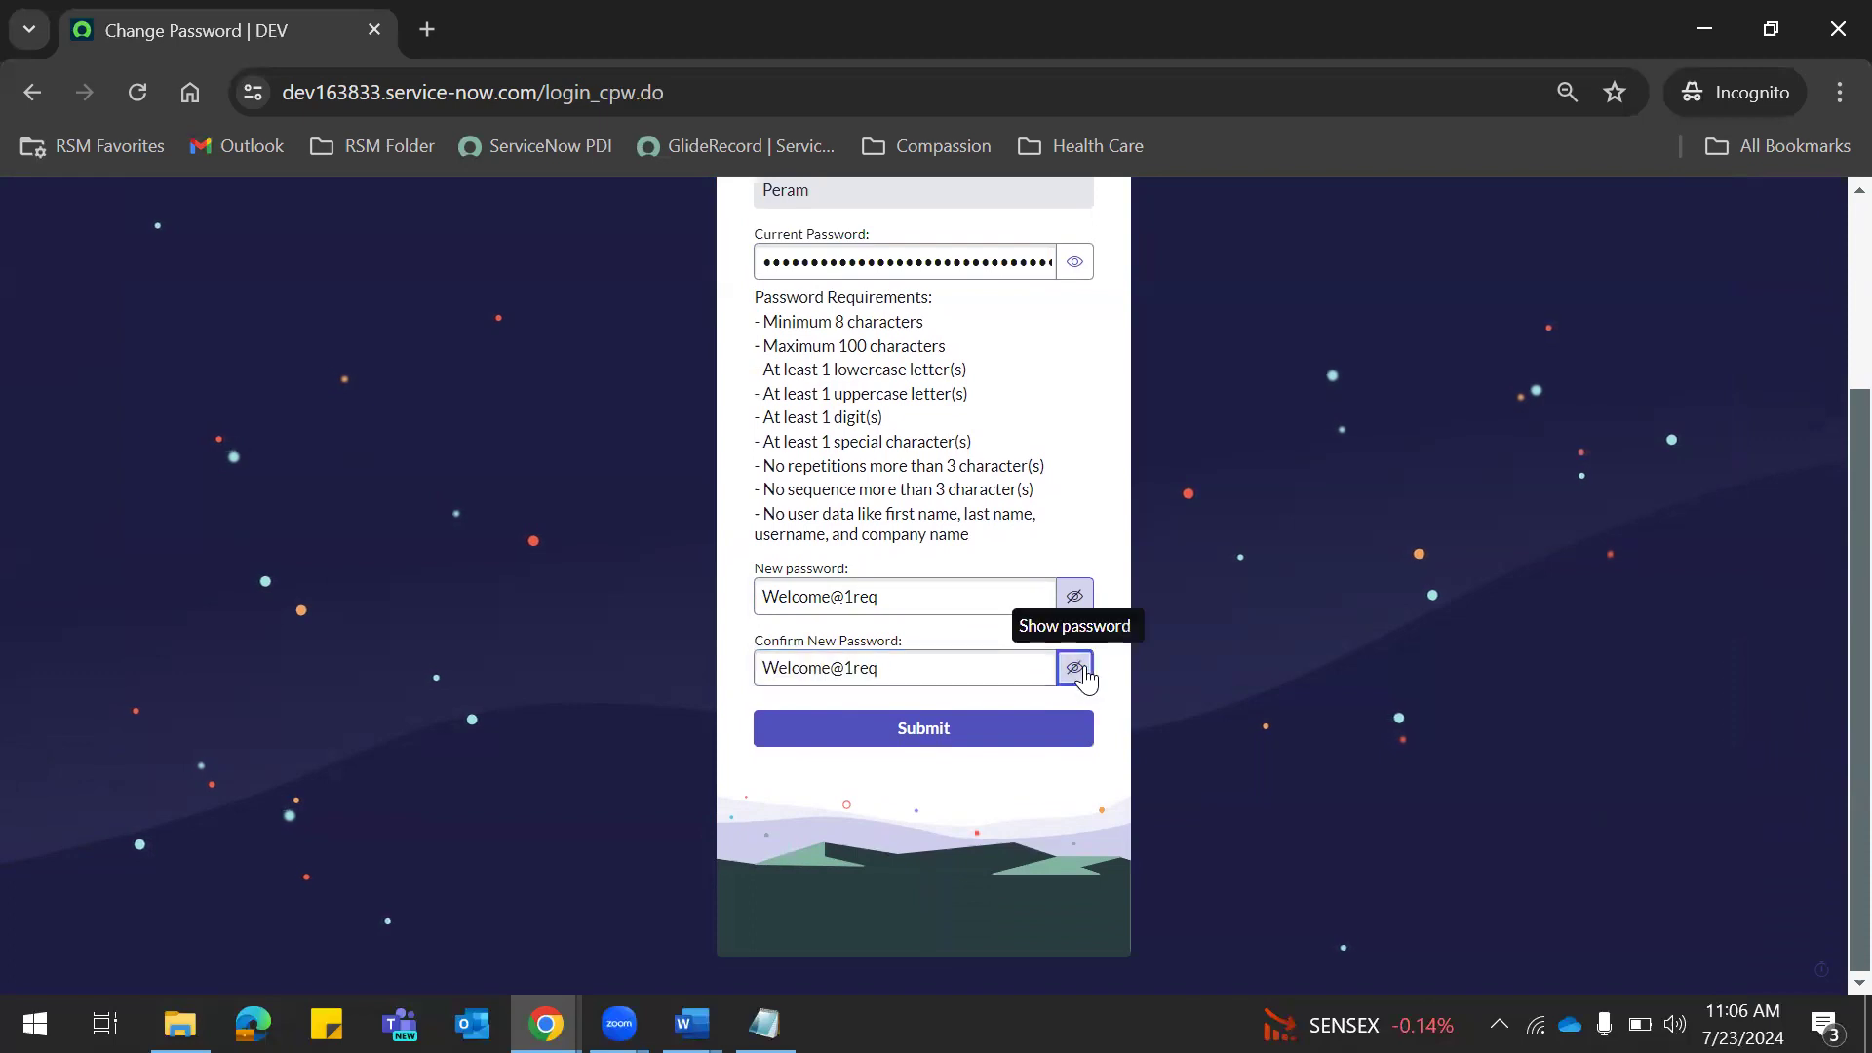
click(899, 746)
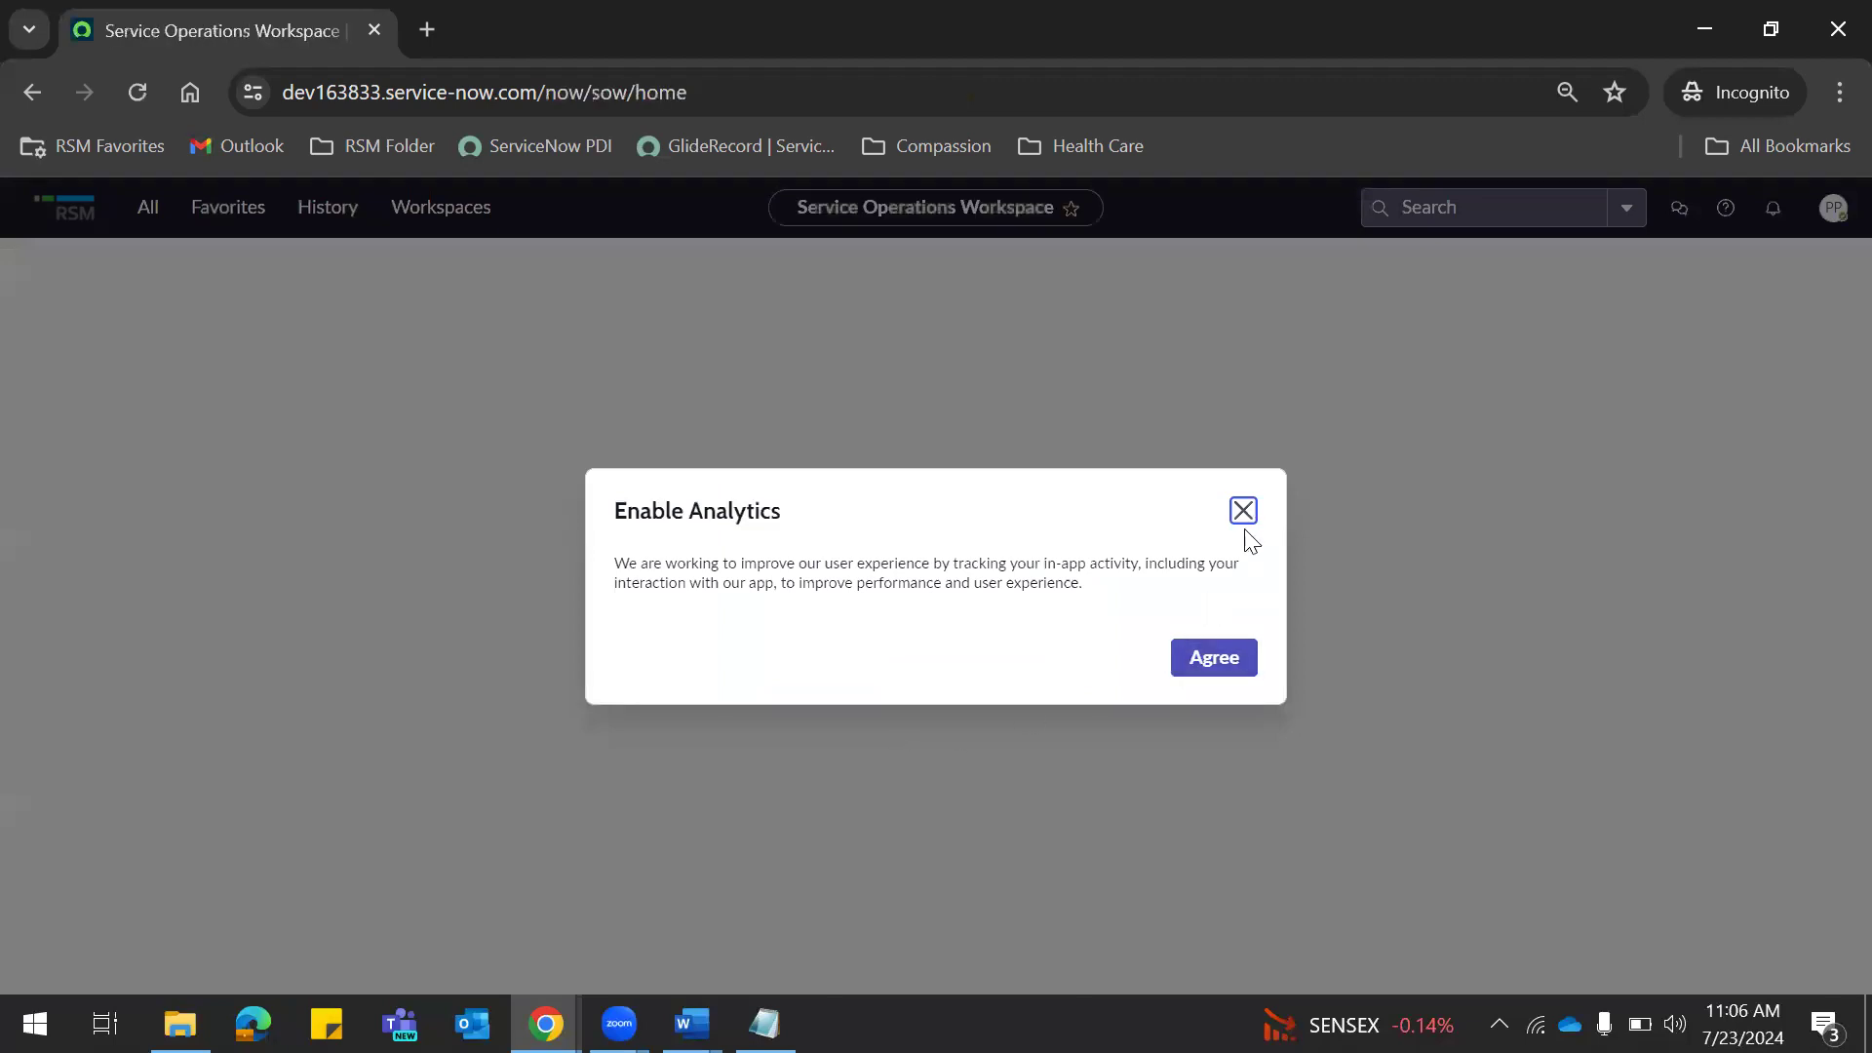
Agree to Enable Analytics and close the Welcome to Service Operations Workspace tour.
click(1238, 661)
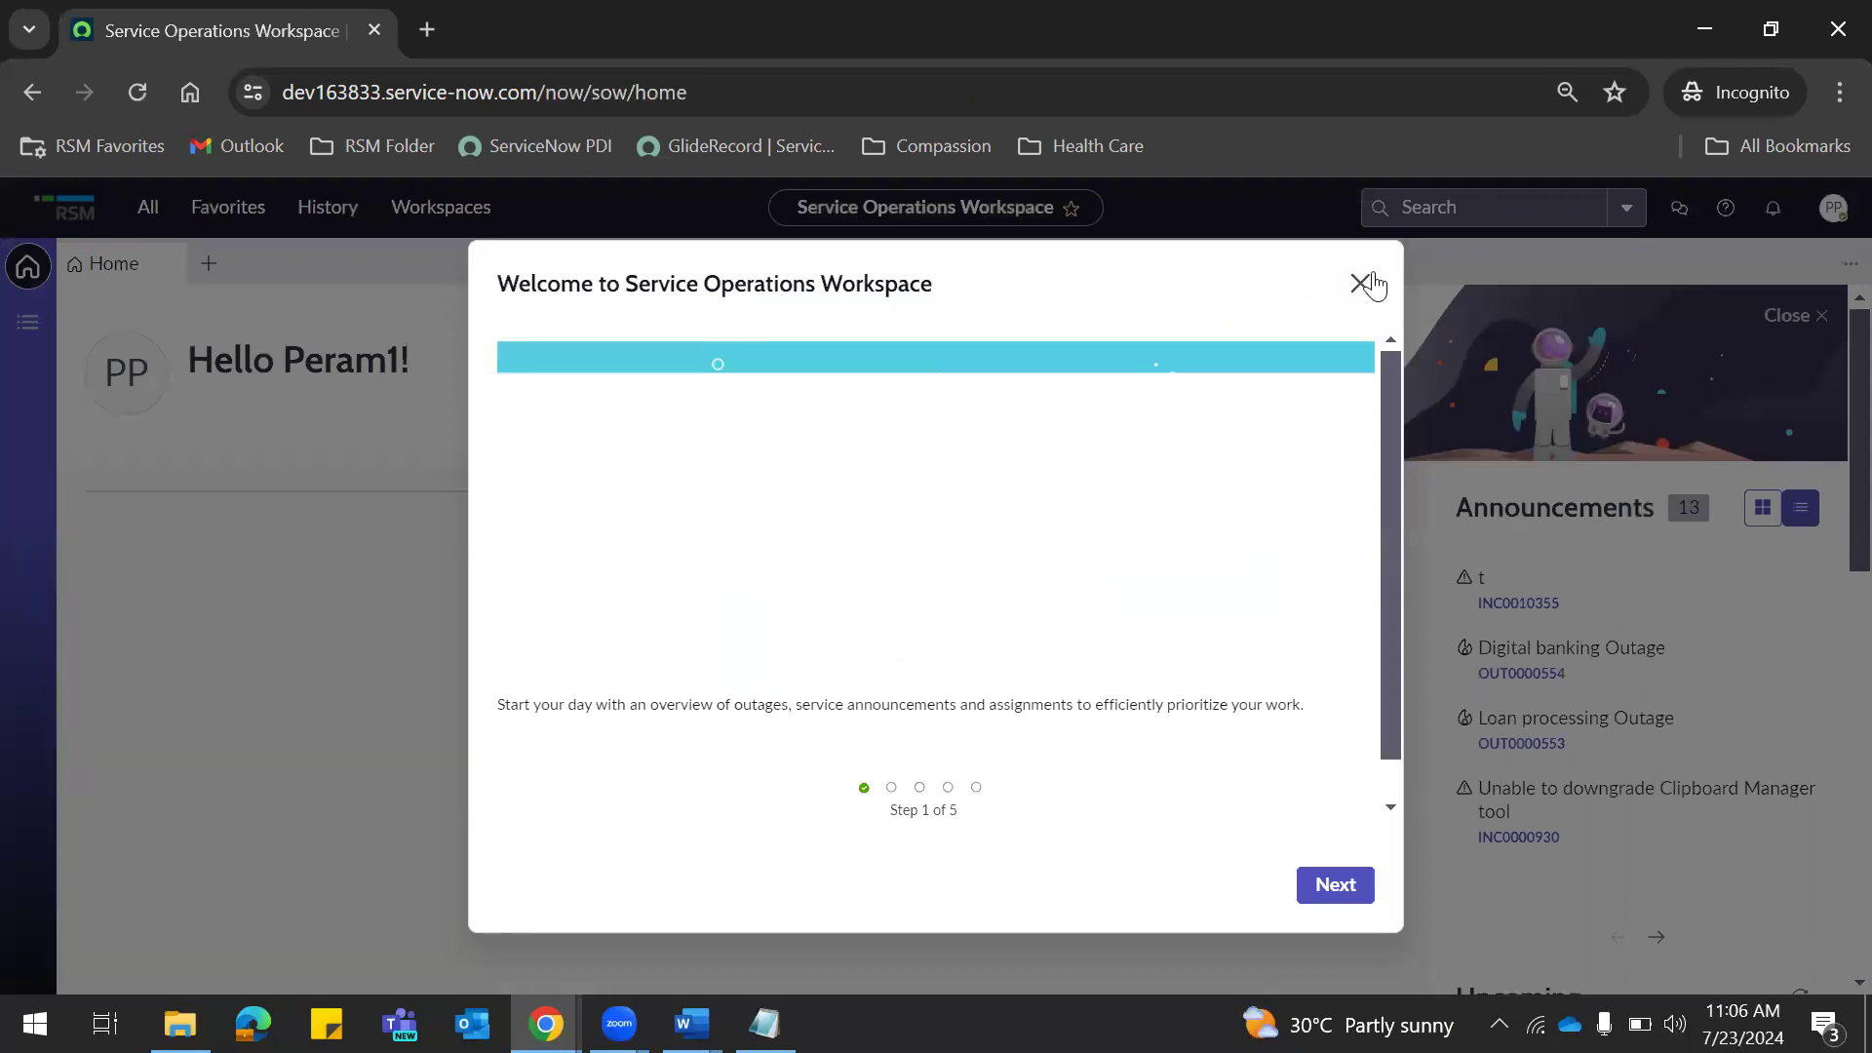
click(1360, 282)
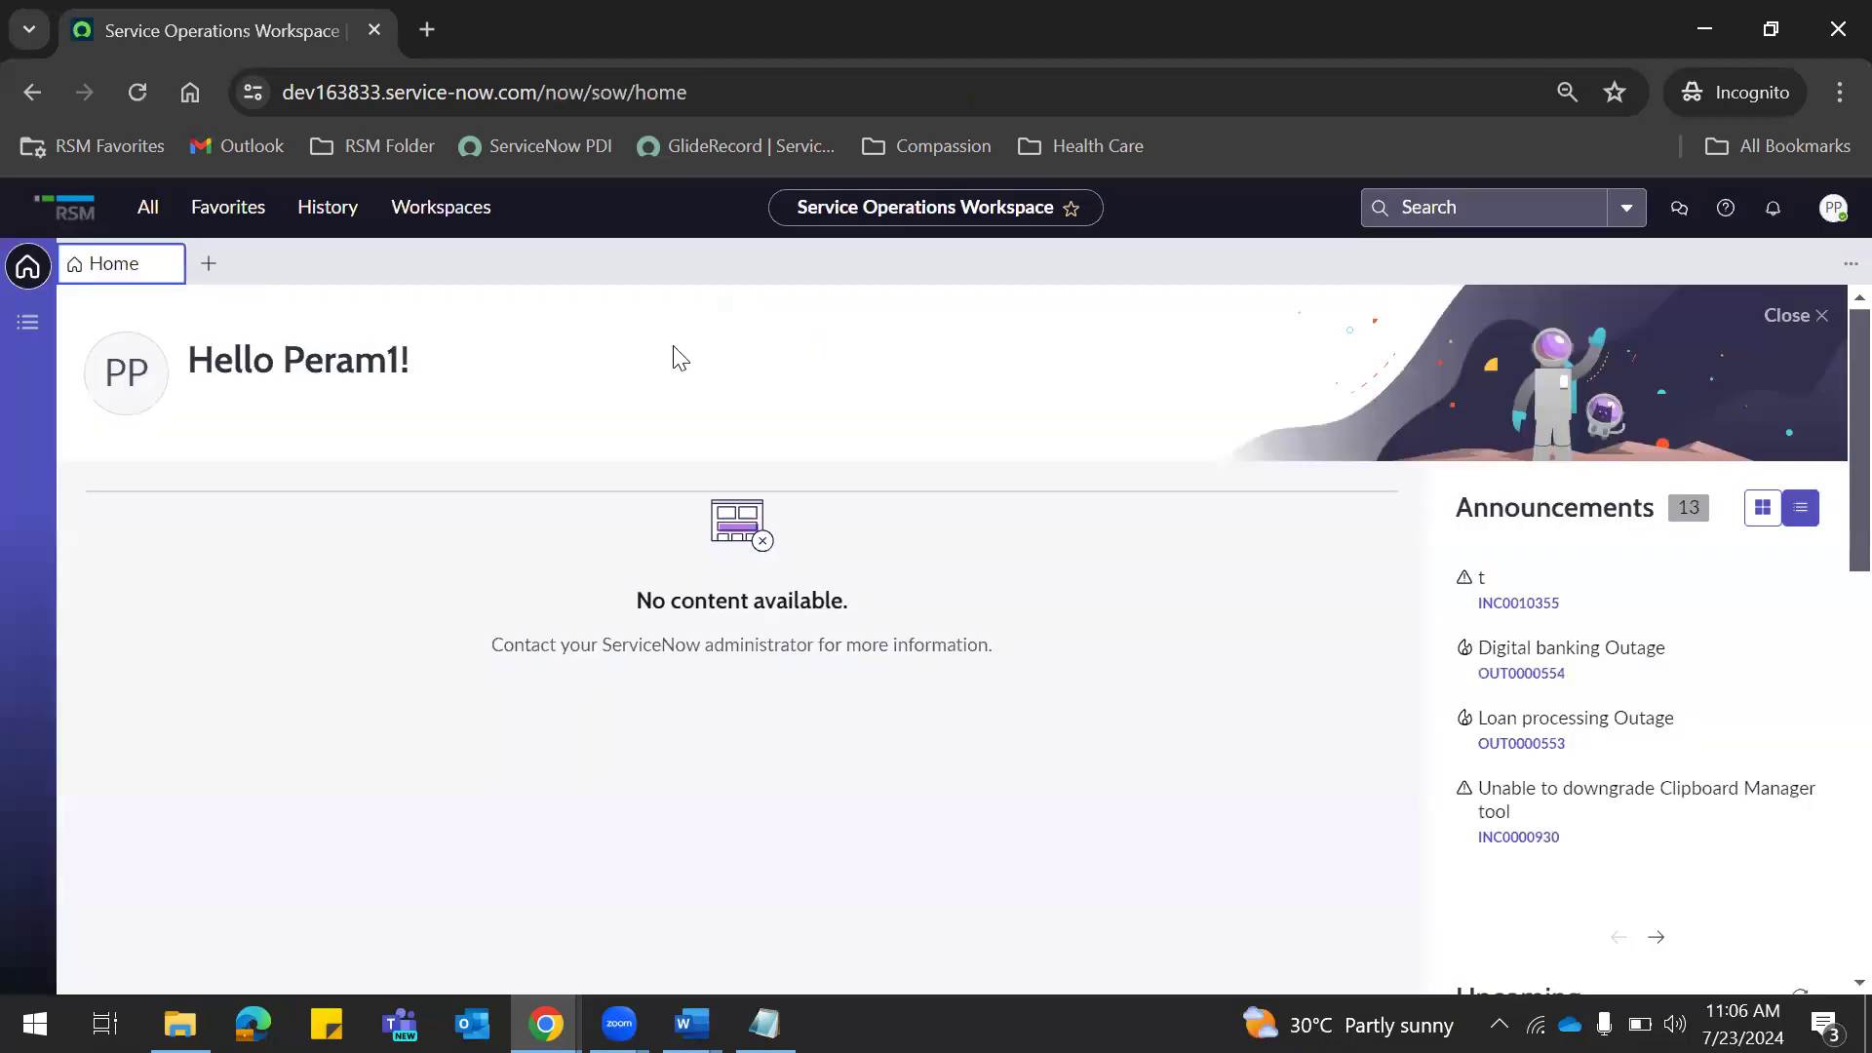
Open the test user's Roles Edit... editor in the admin window, then the workspace avatar menu.
click(151, 208)
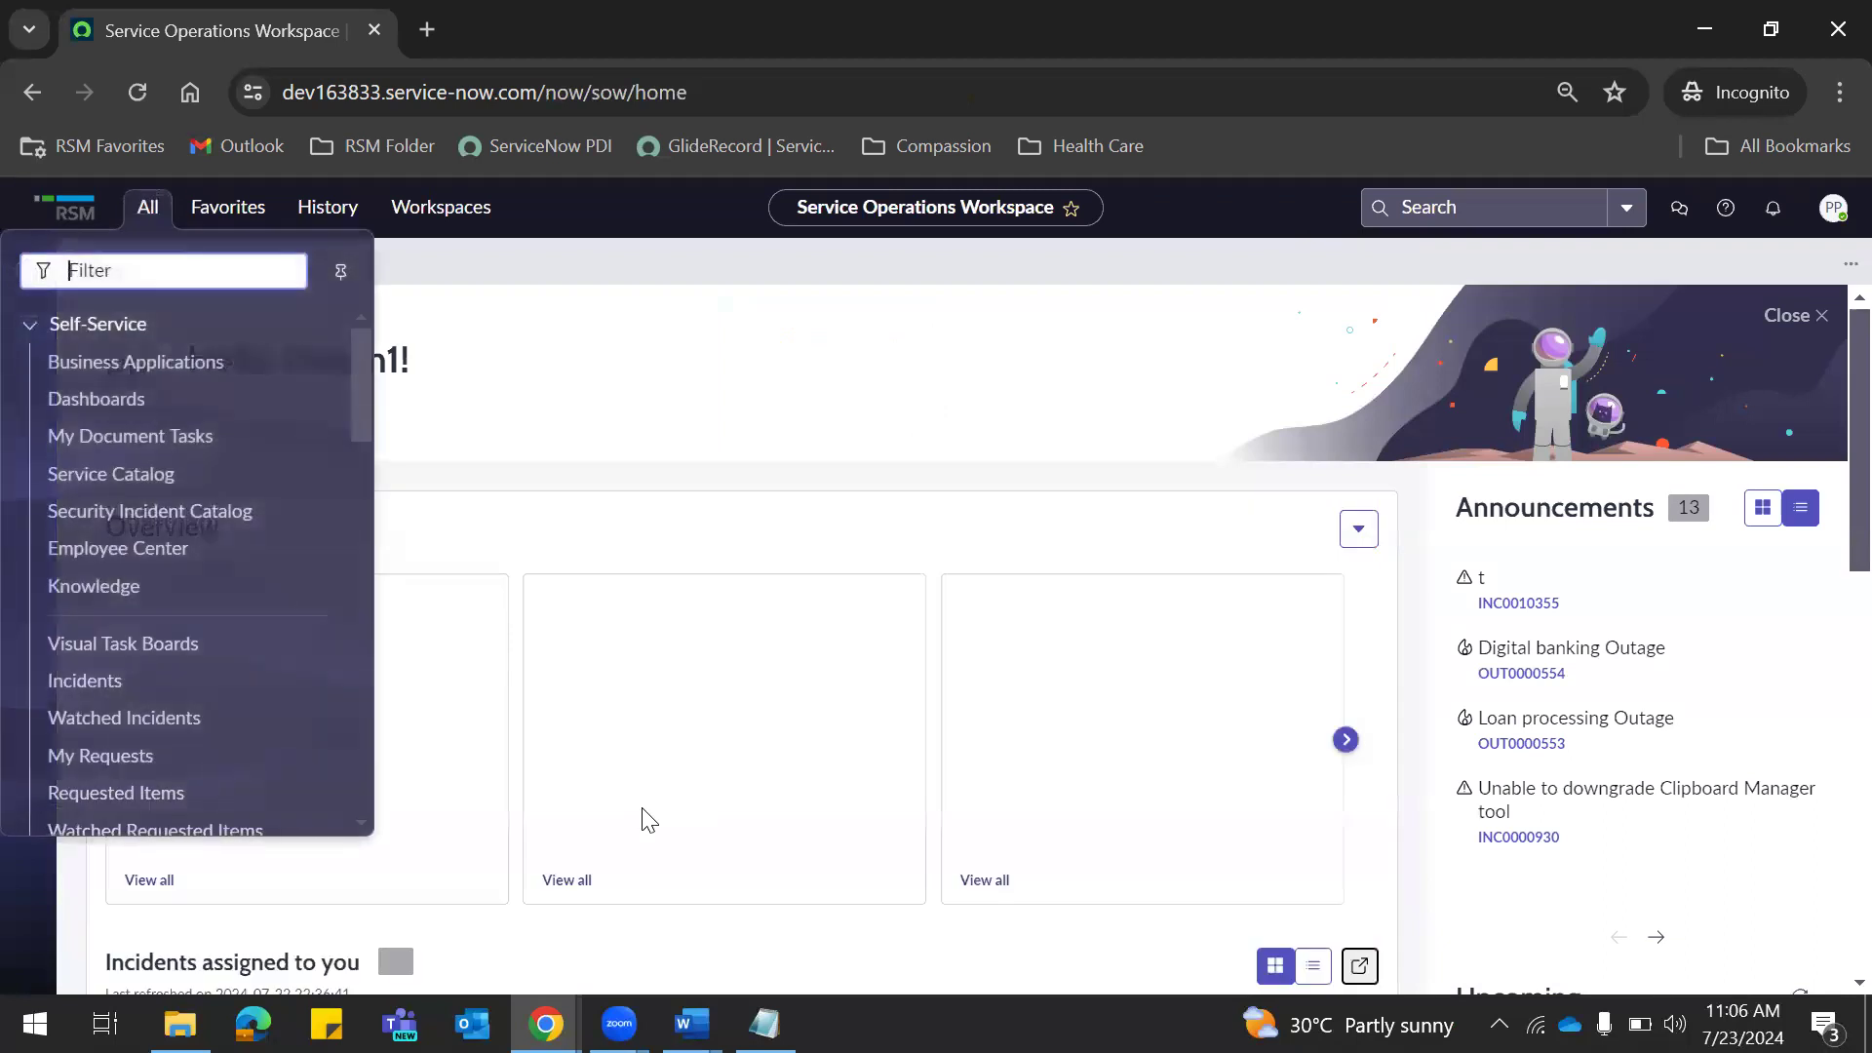
click(546, 1024)
click(404, 927)
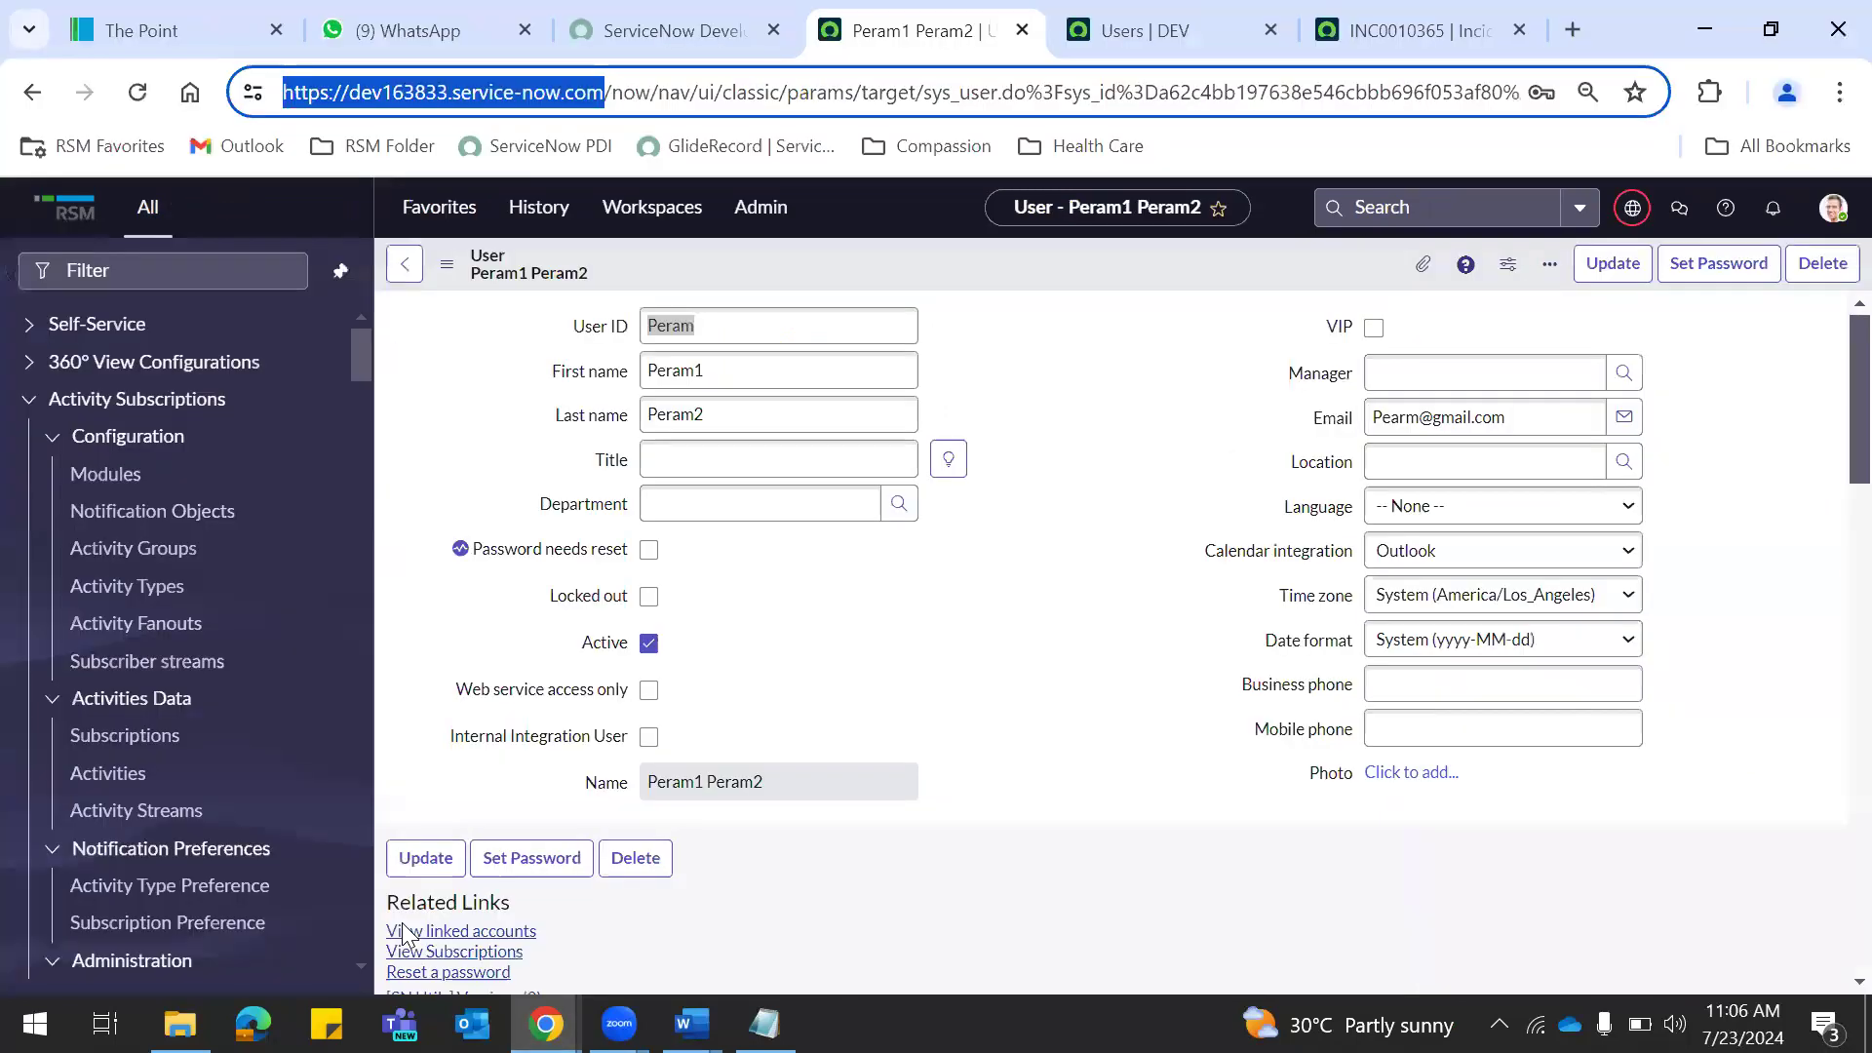
drag(1859, 399, 1831, 599)
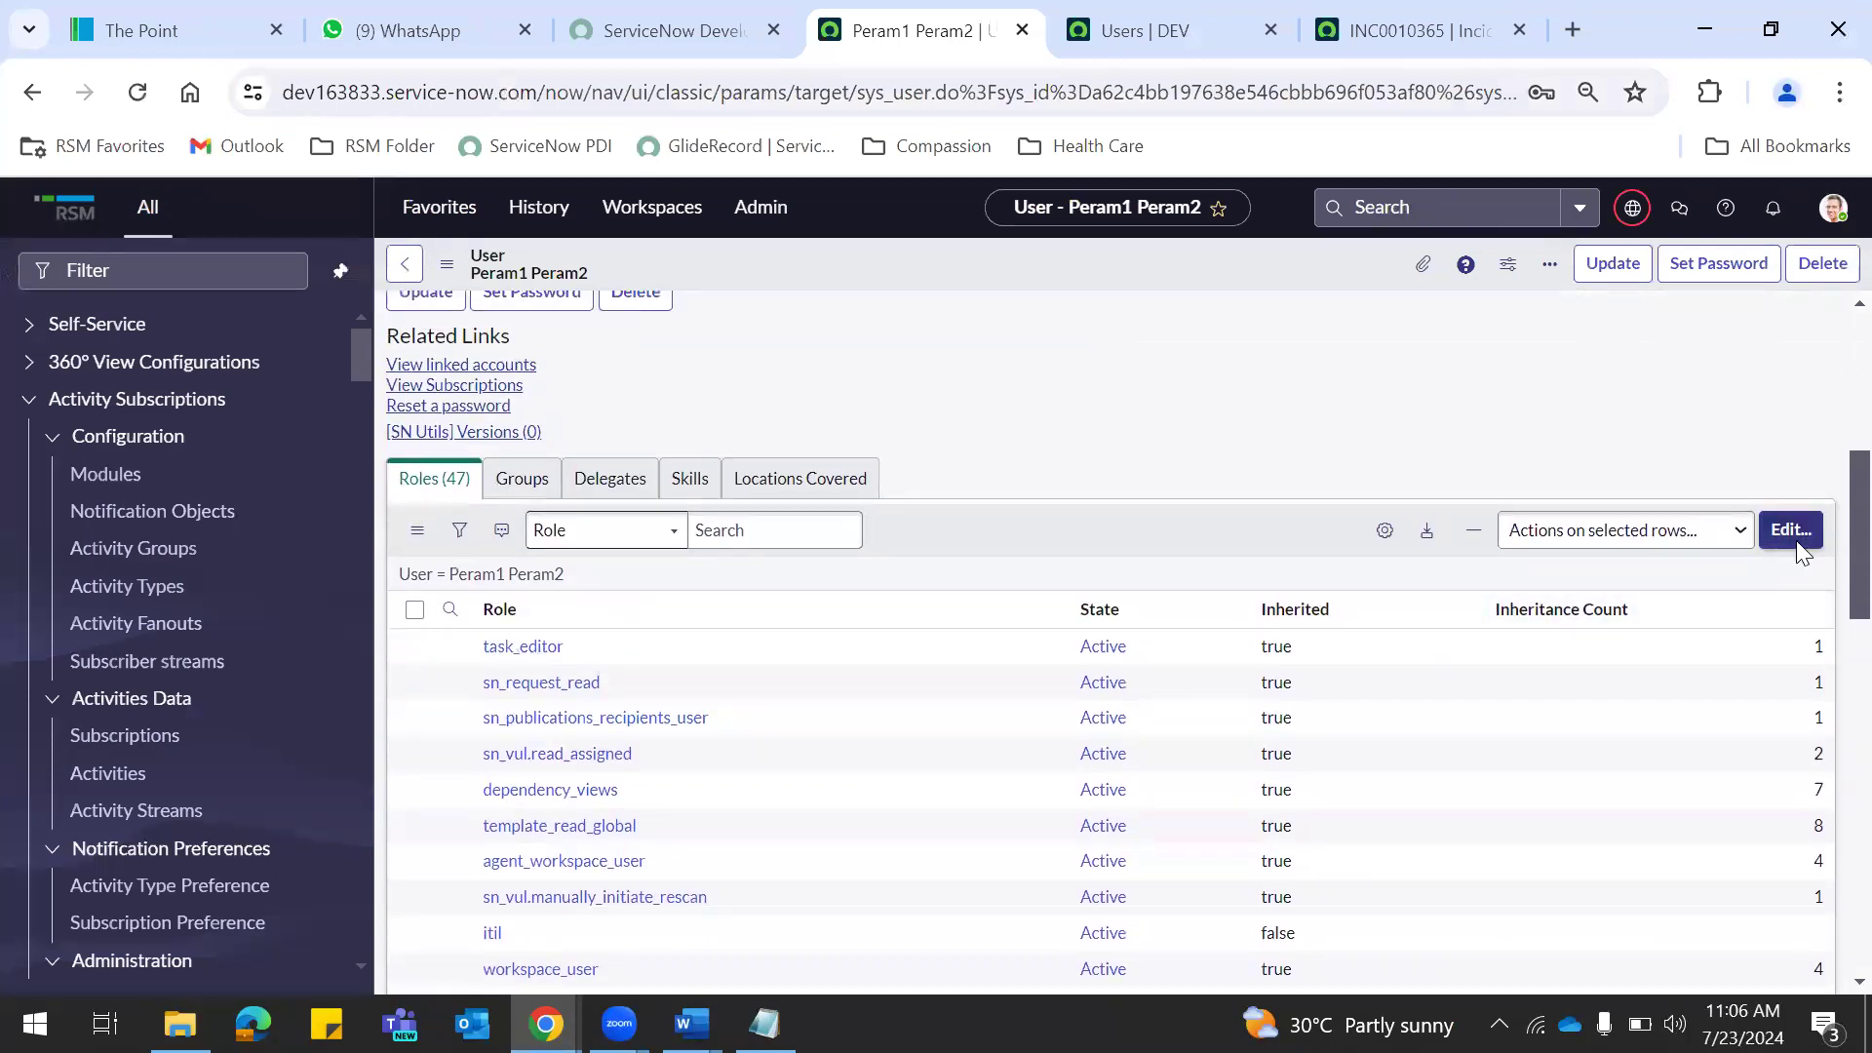
click(1792, 531)
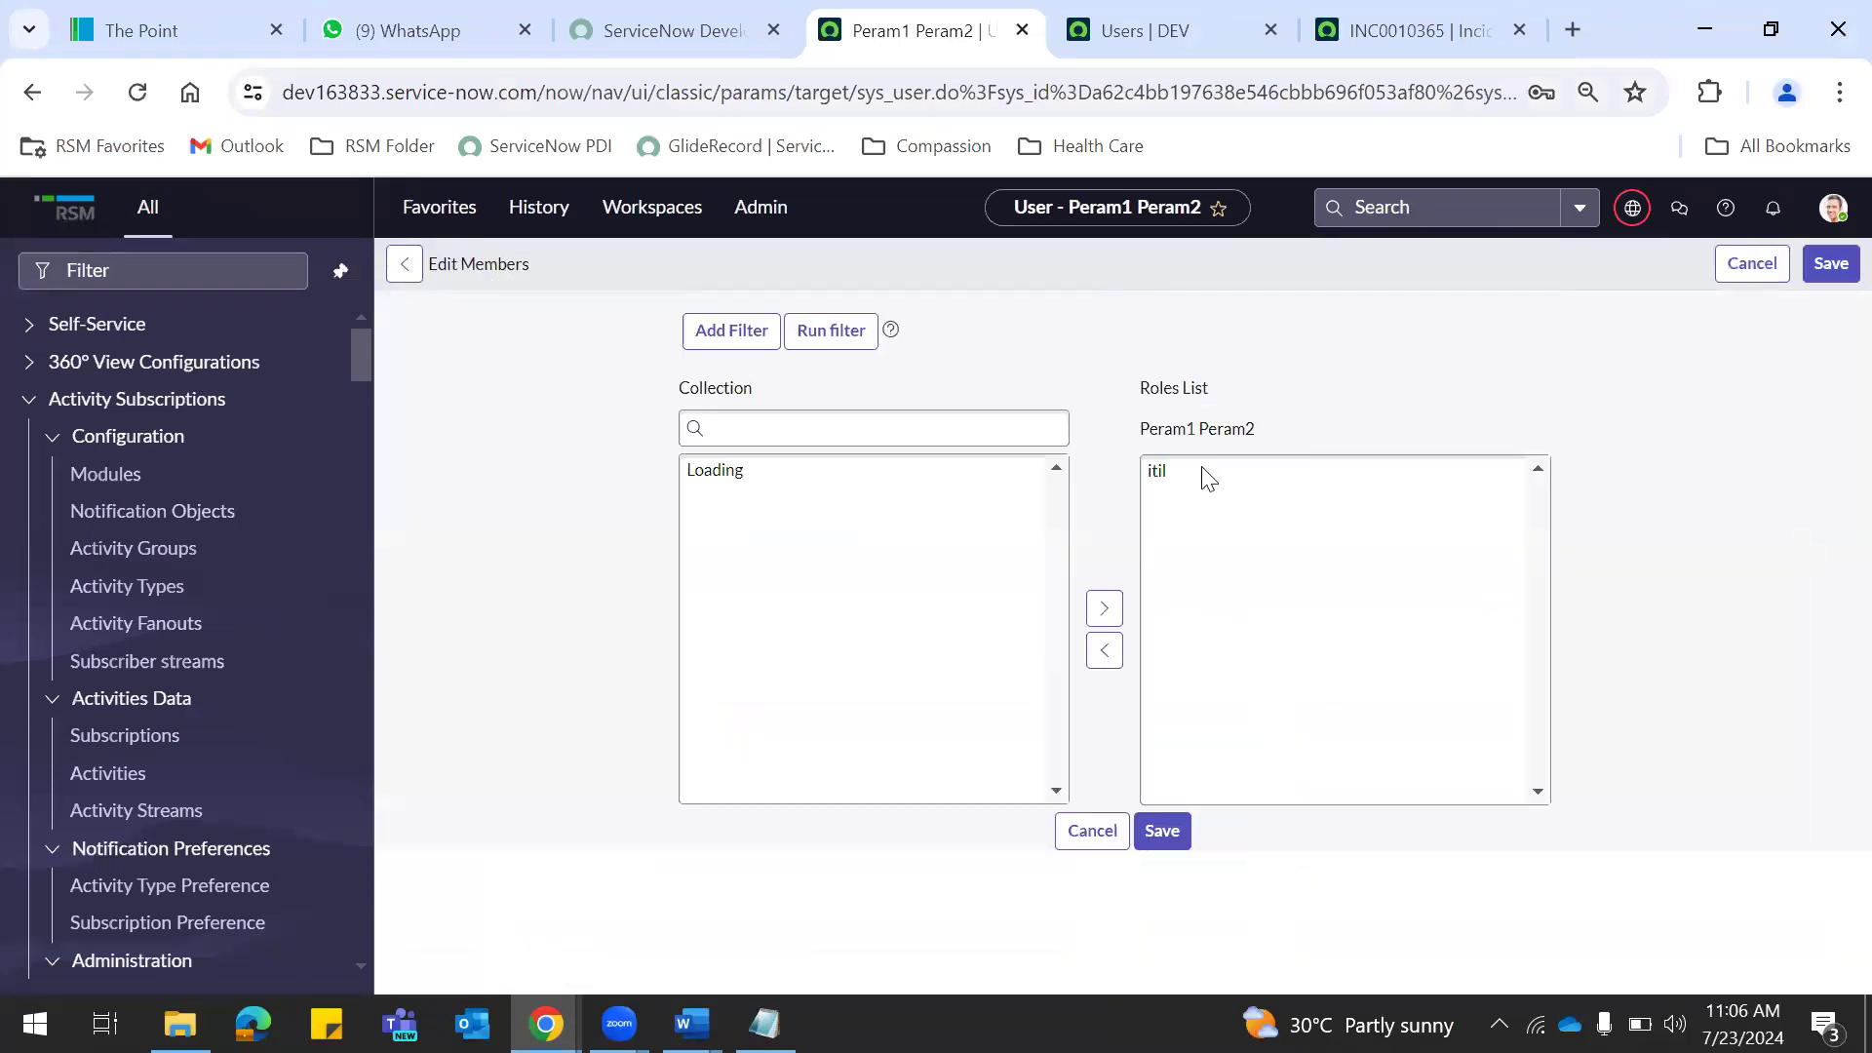
key(alt+Tab)
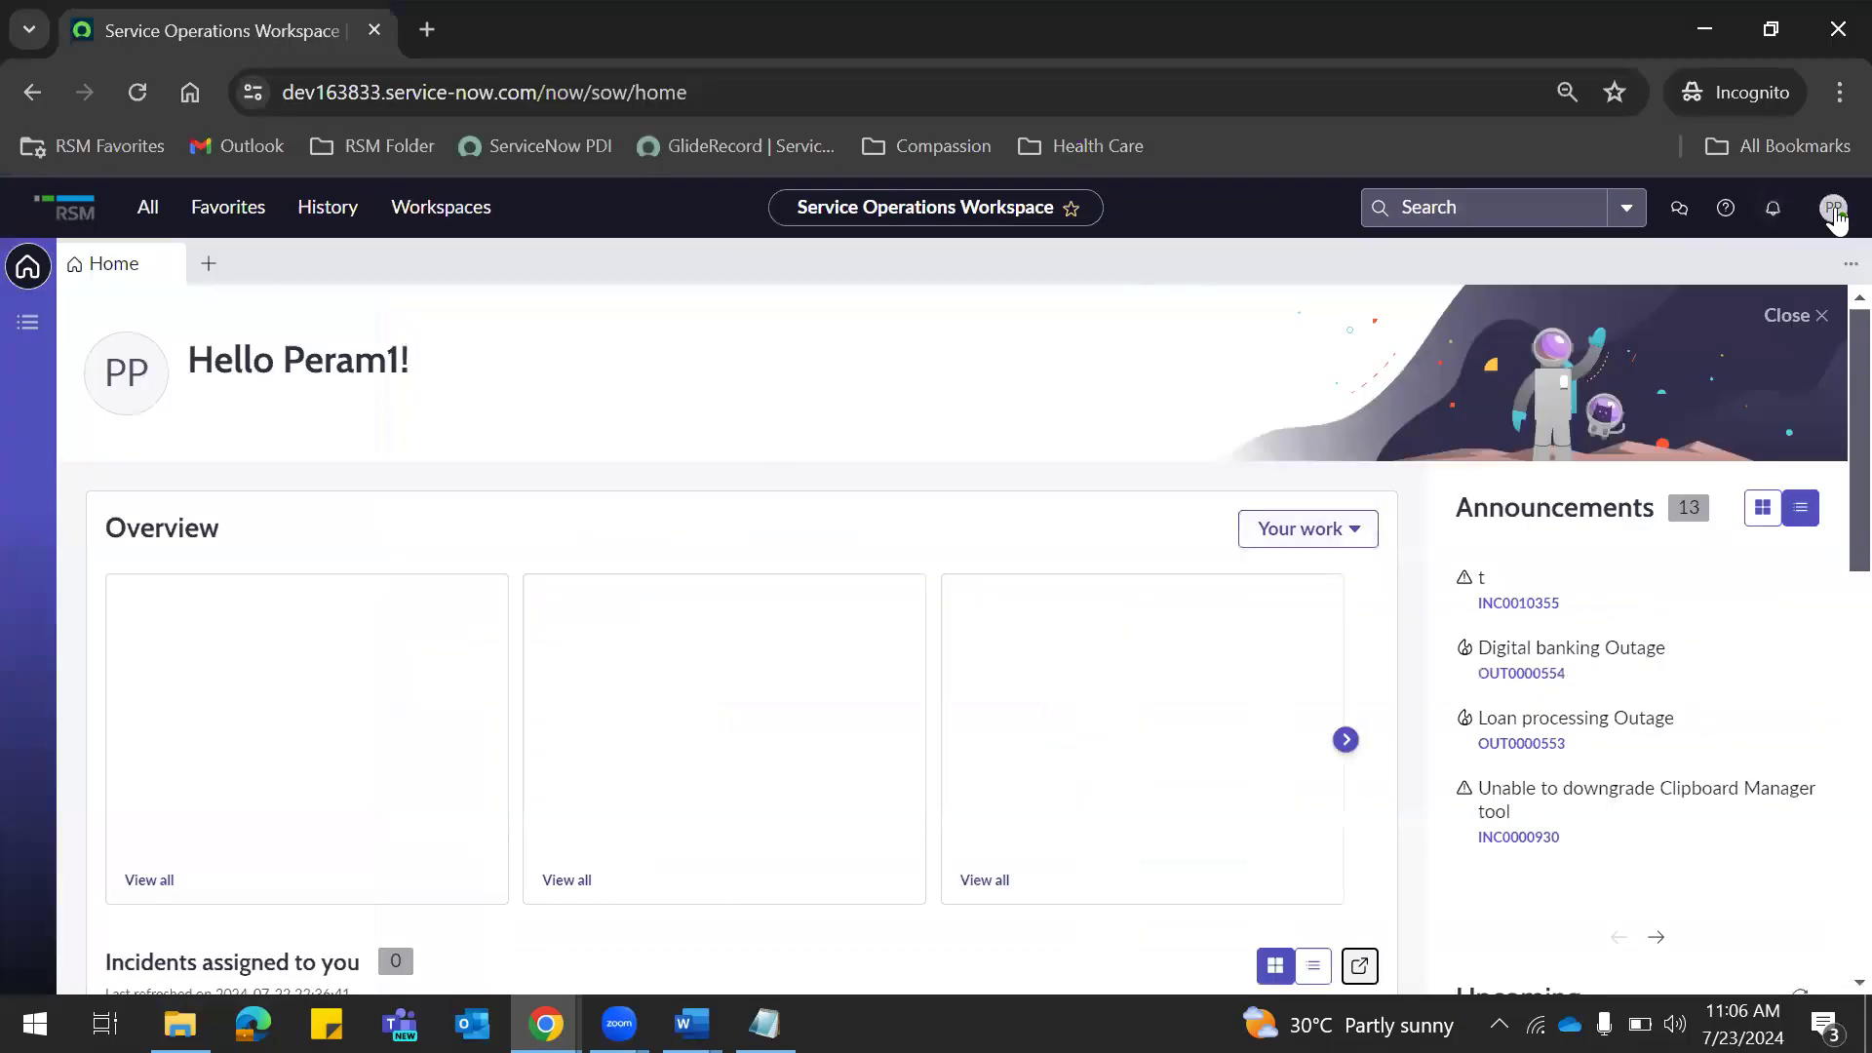
click(1833, 210)
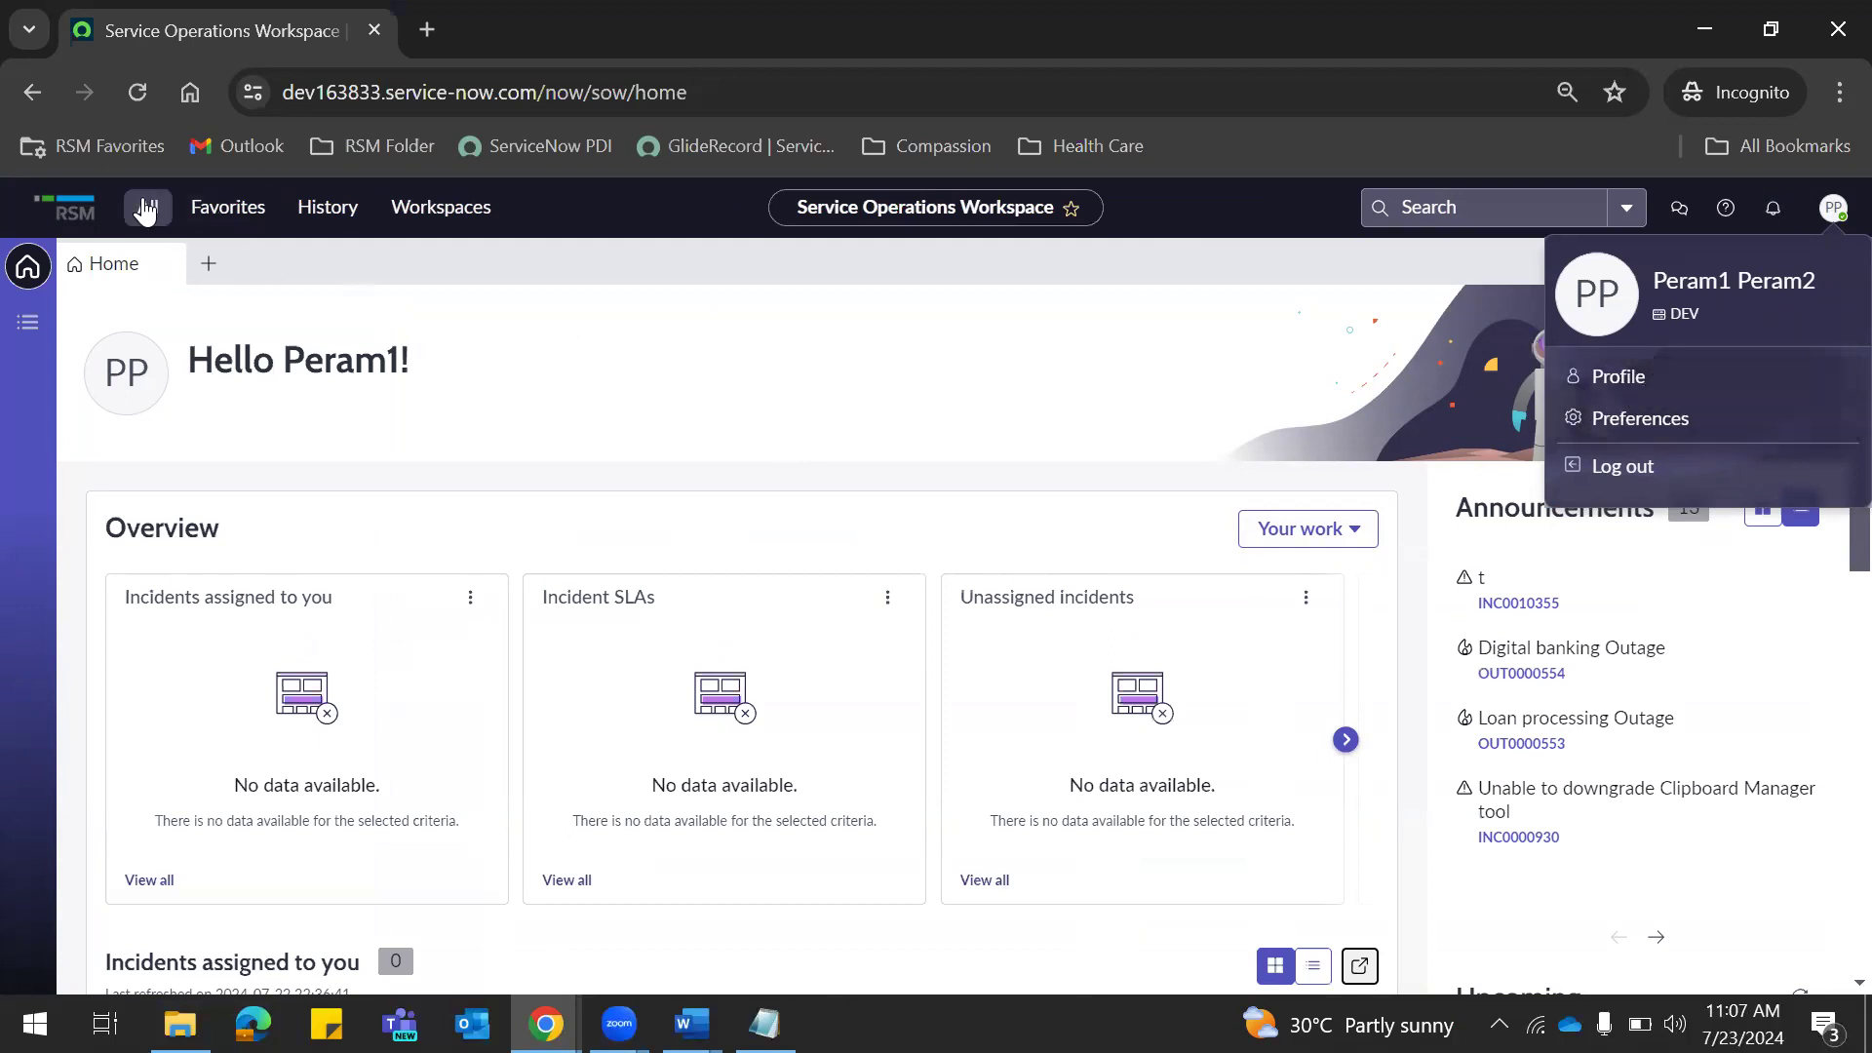
Pin the All menu, filter it on 'incident', and open Incident > All.
click(148, 209)
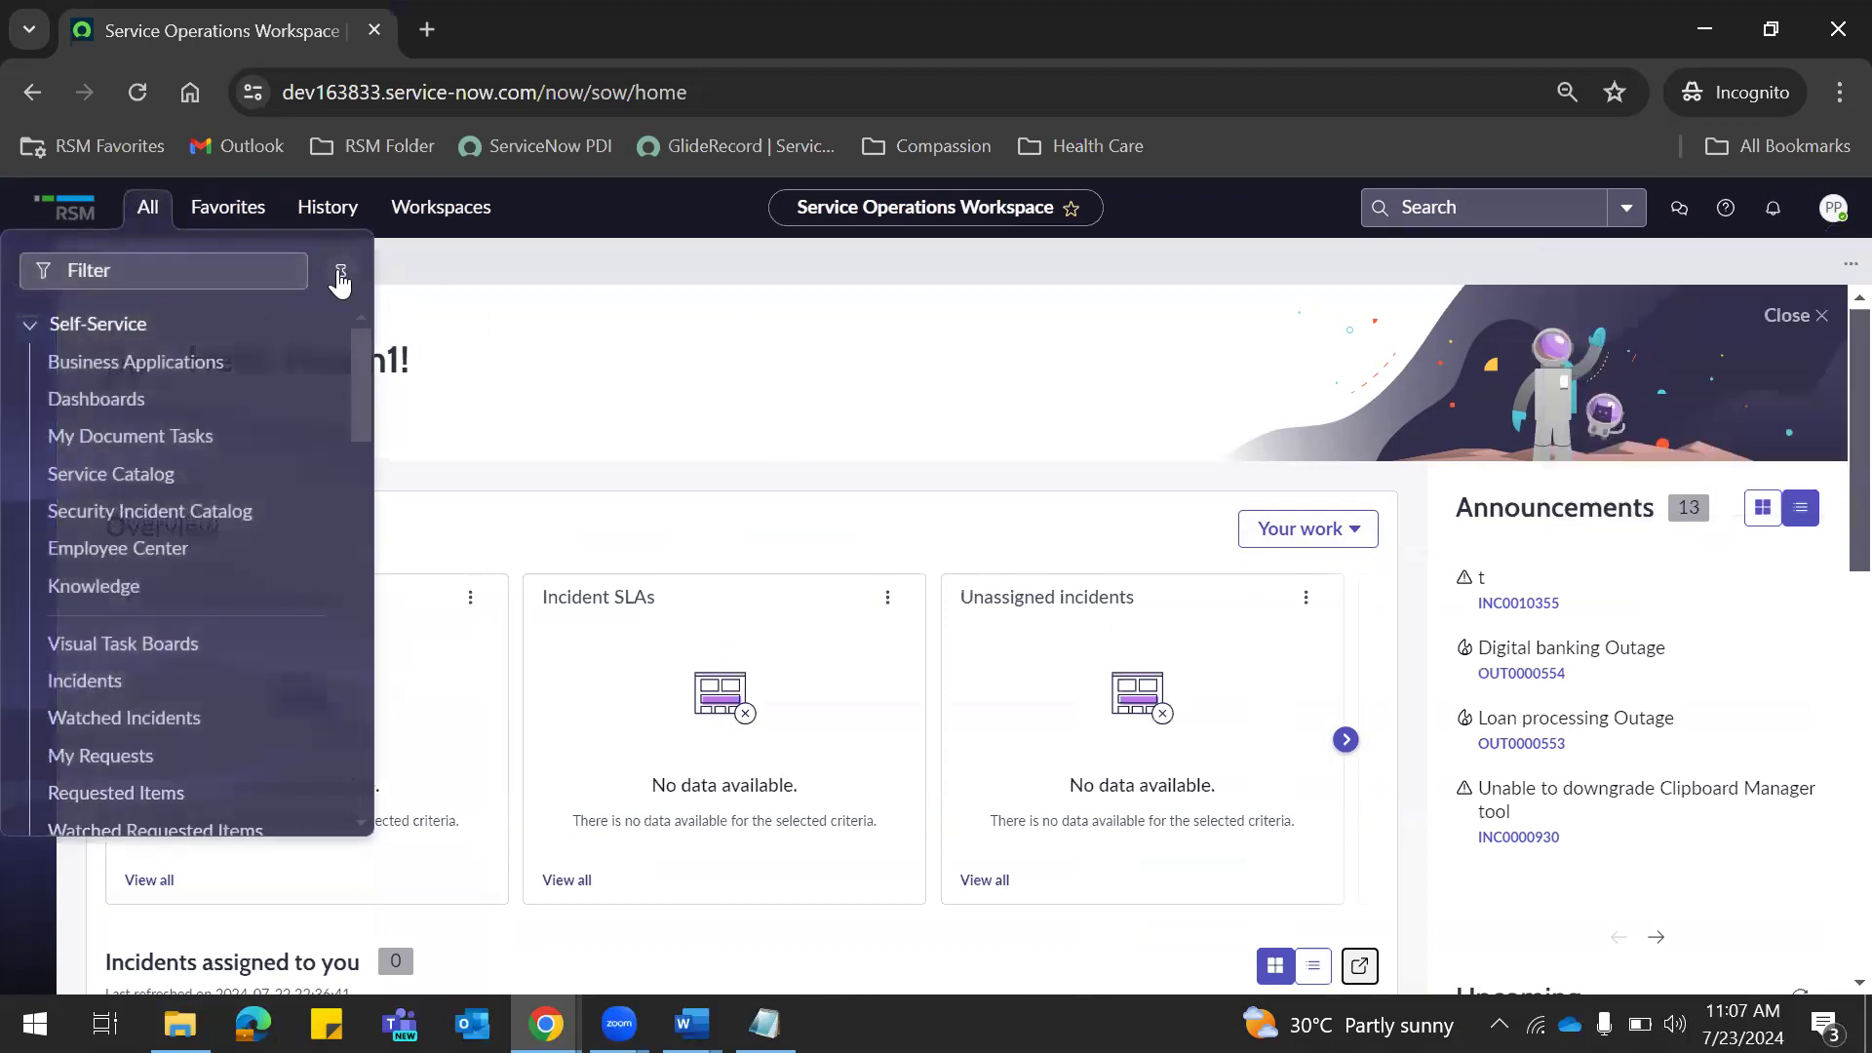
click(340, 271)
text(users)
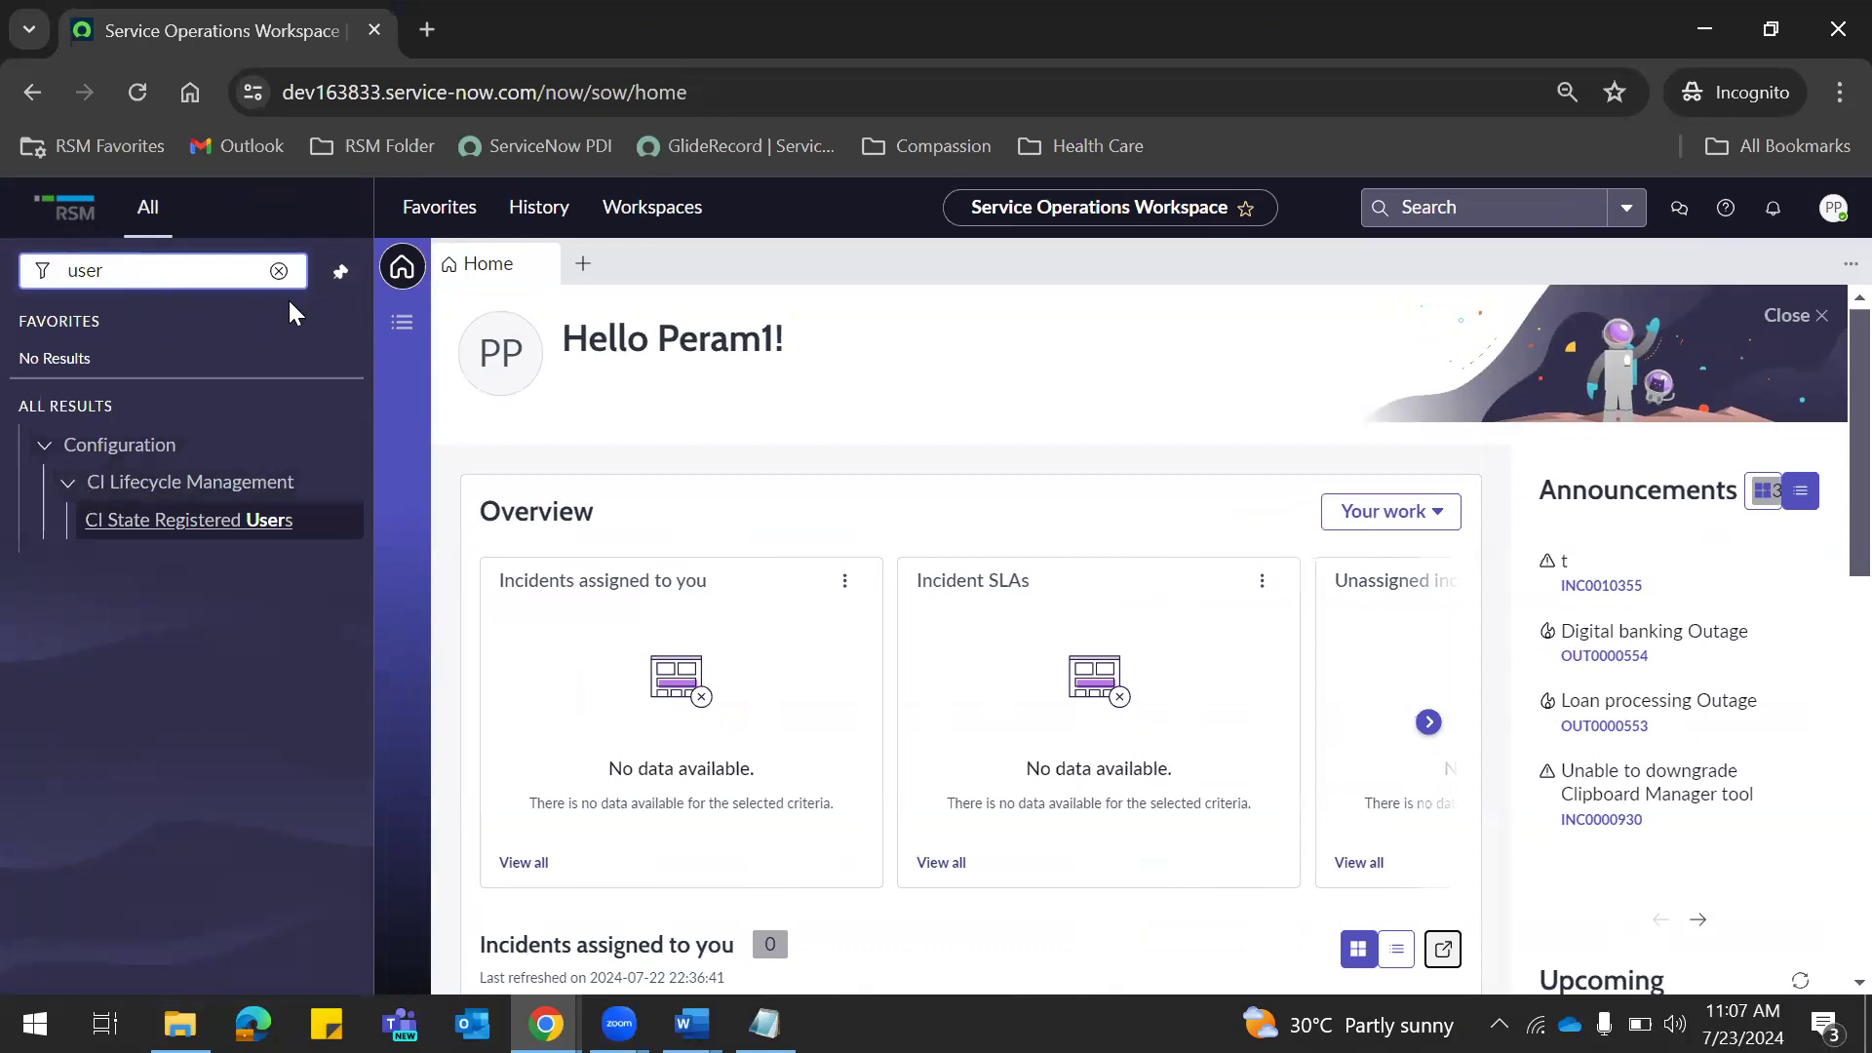
drag(200, 277, 39, 282)
key(BackSpace)
text(incident)
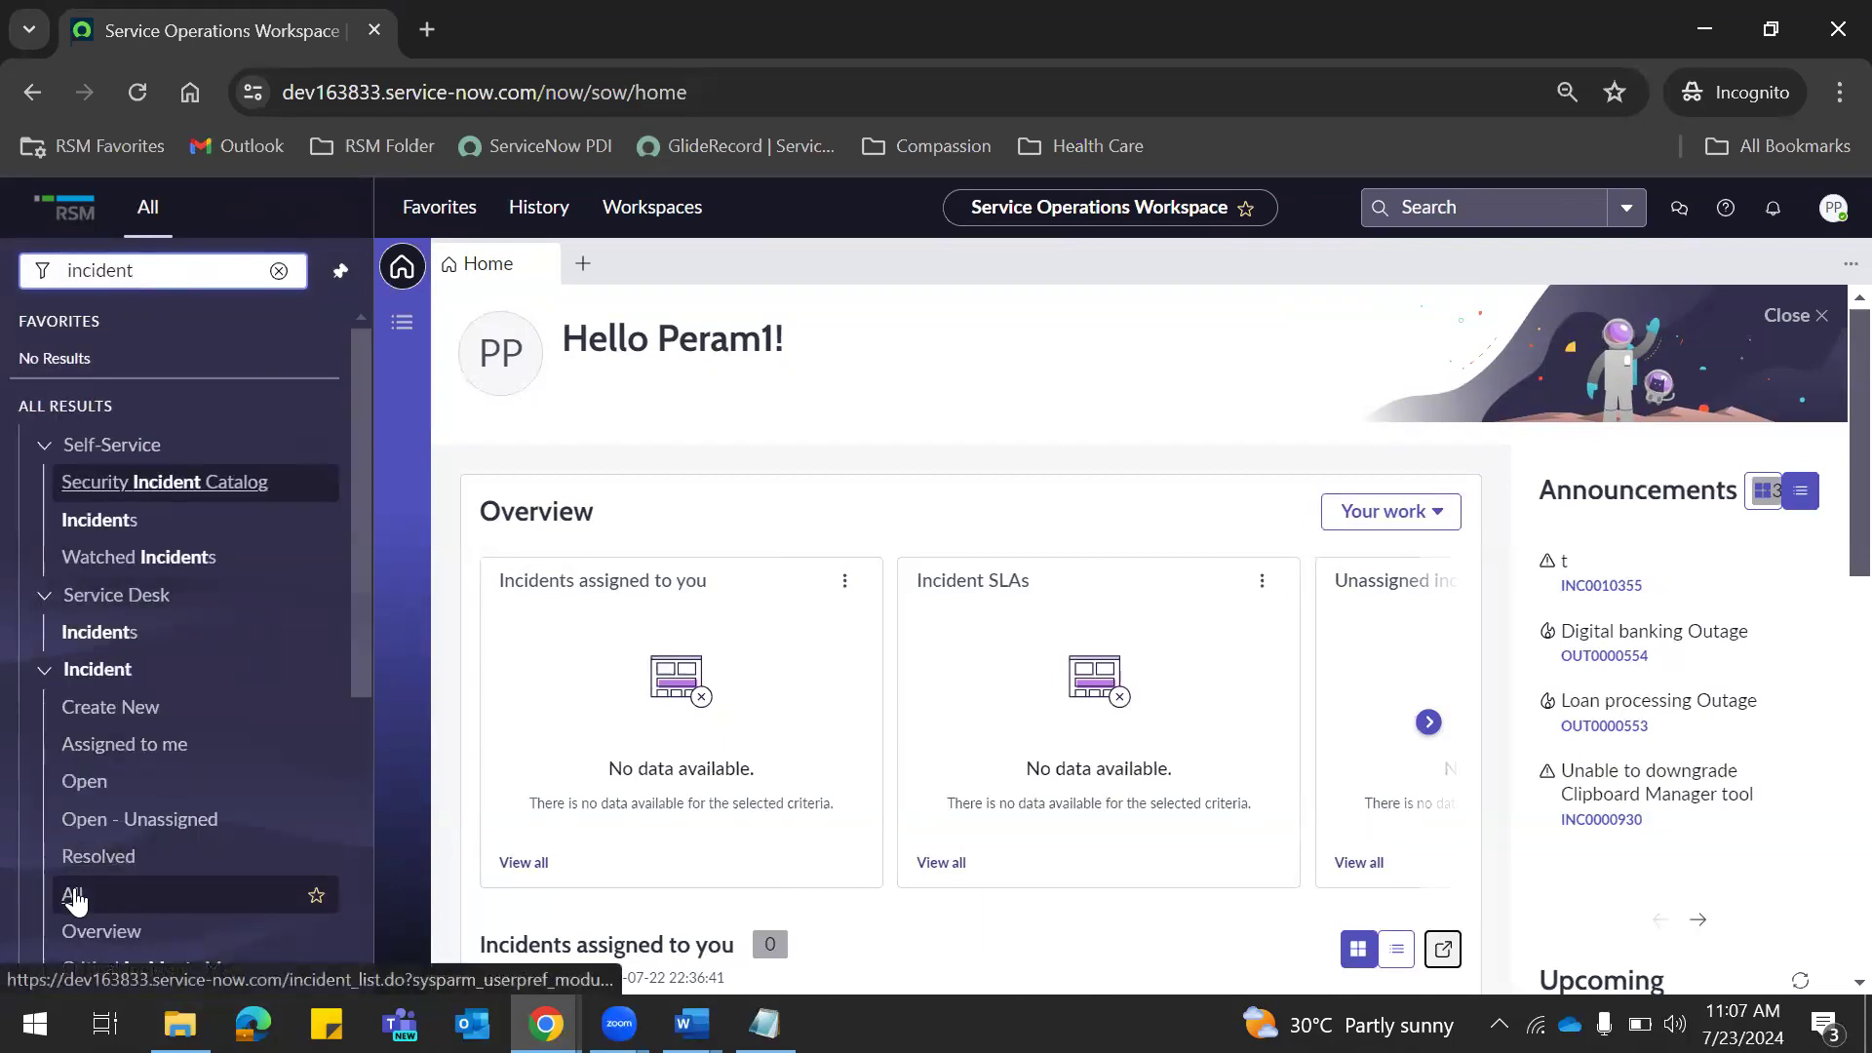
click(75, 895)
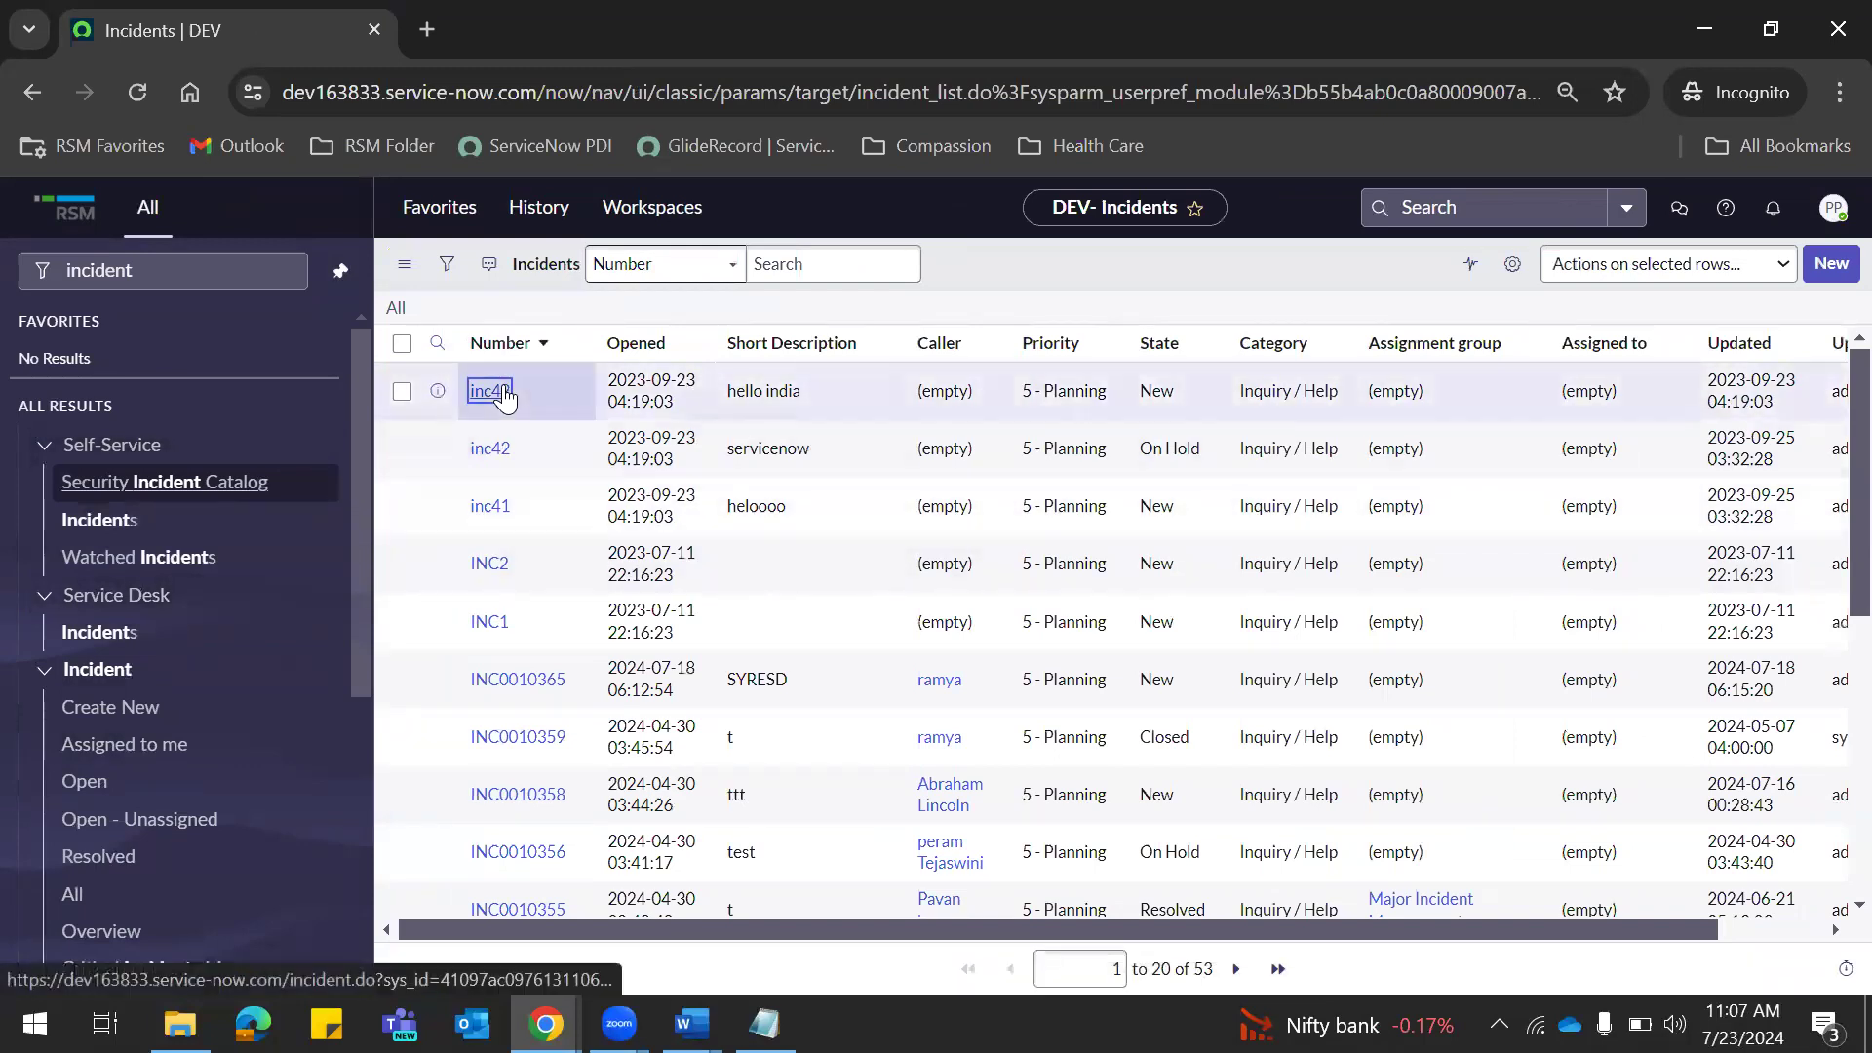
Open incident inc42, then cancel the role edits in the admin window and revisit the user tab.
click(497, 391)
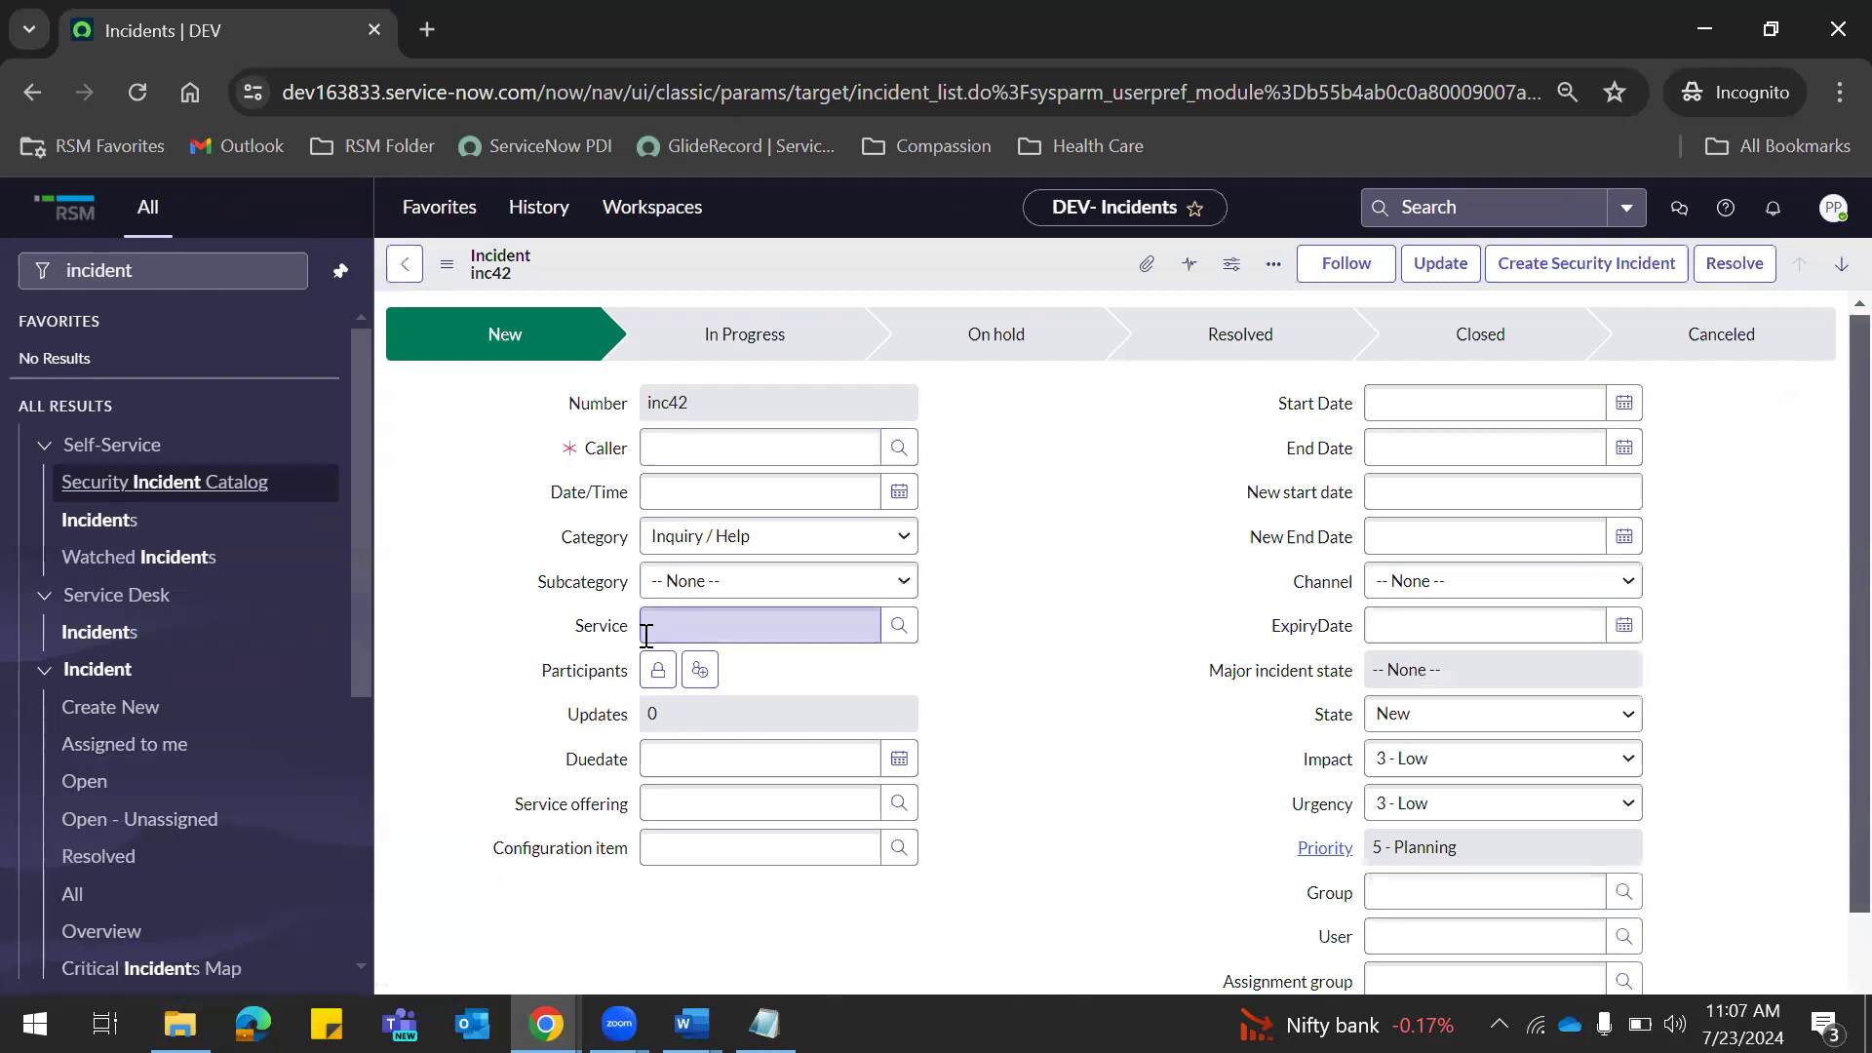
click(546, 1024)
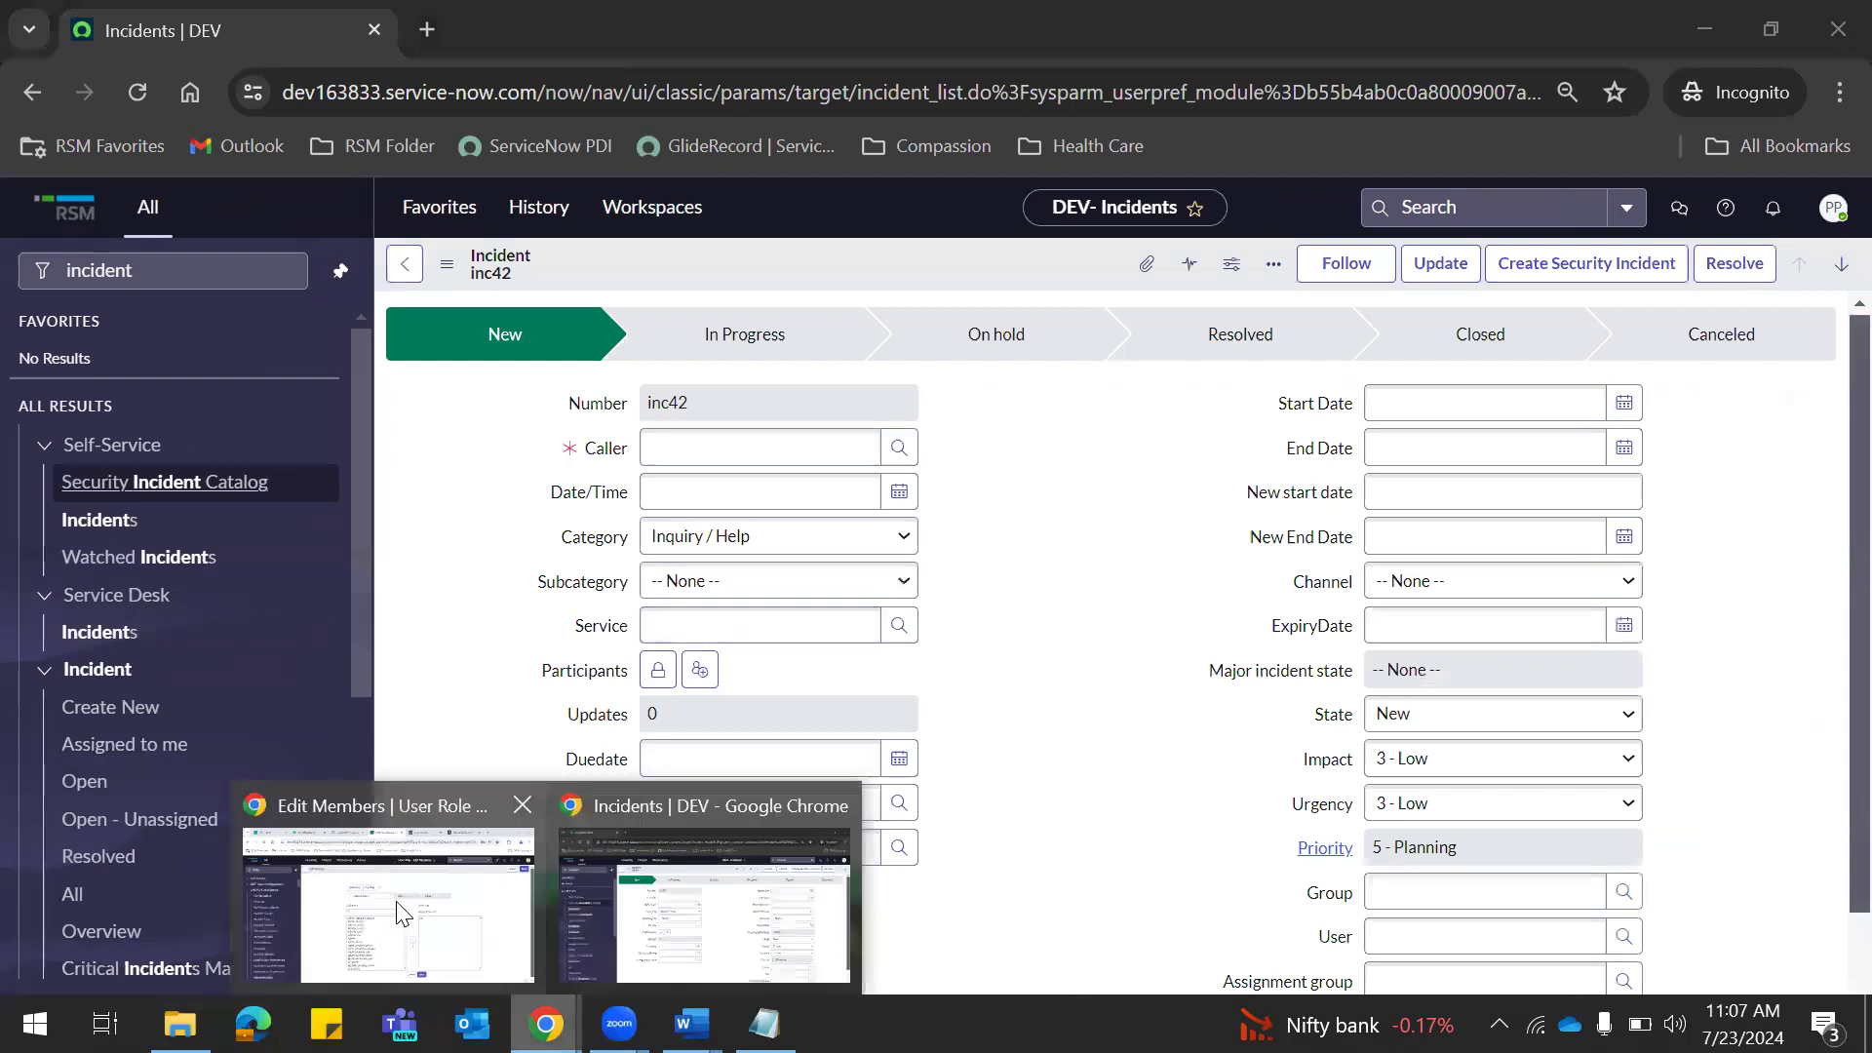
click(400, 914)
click(673, 30)
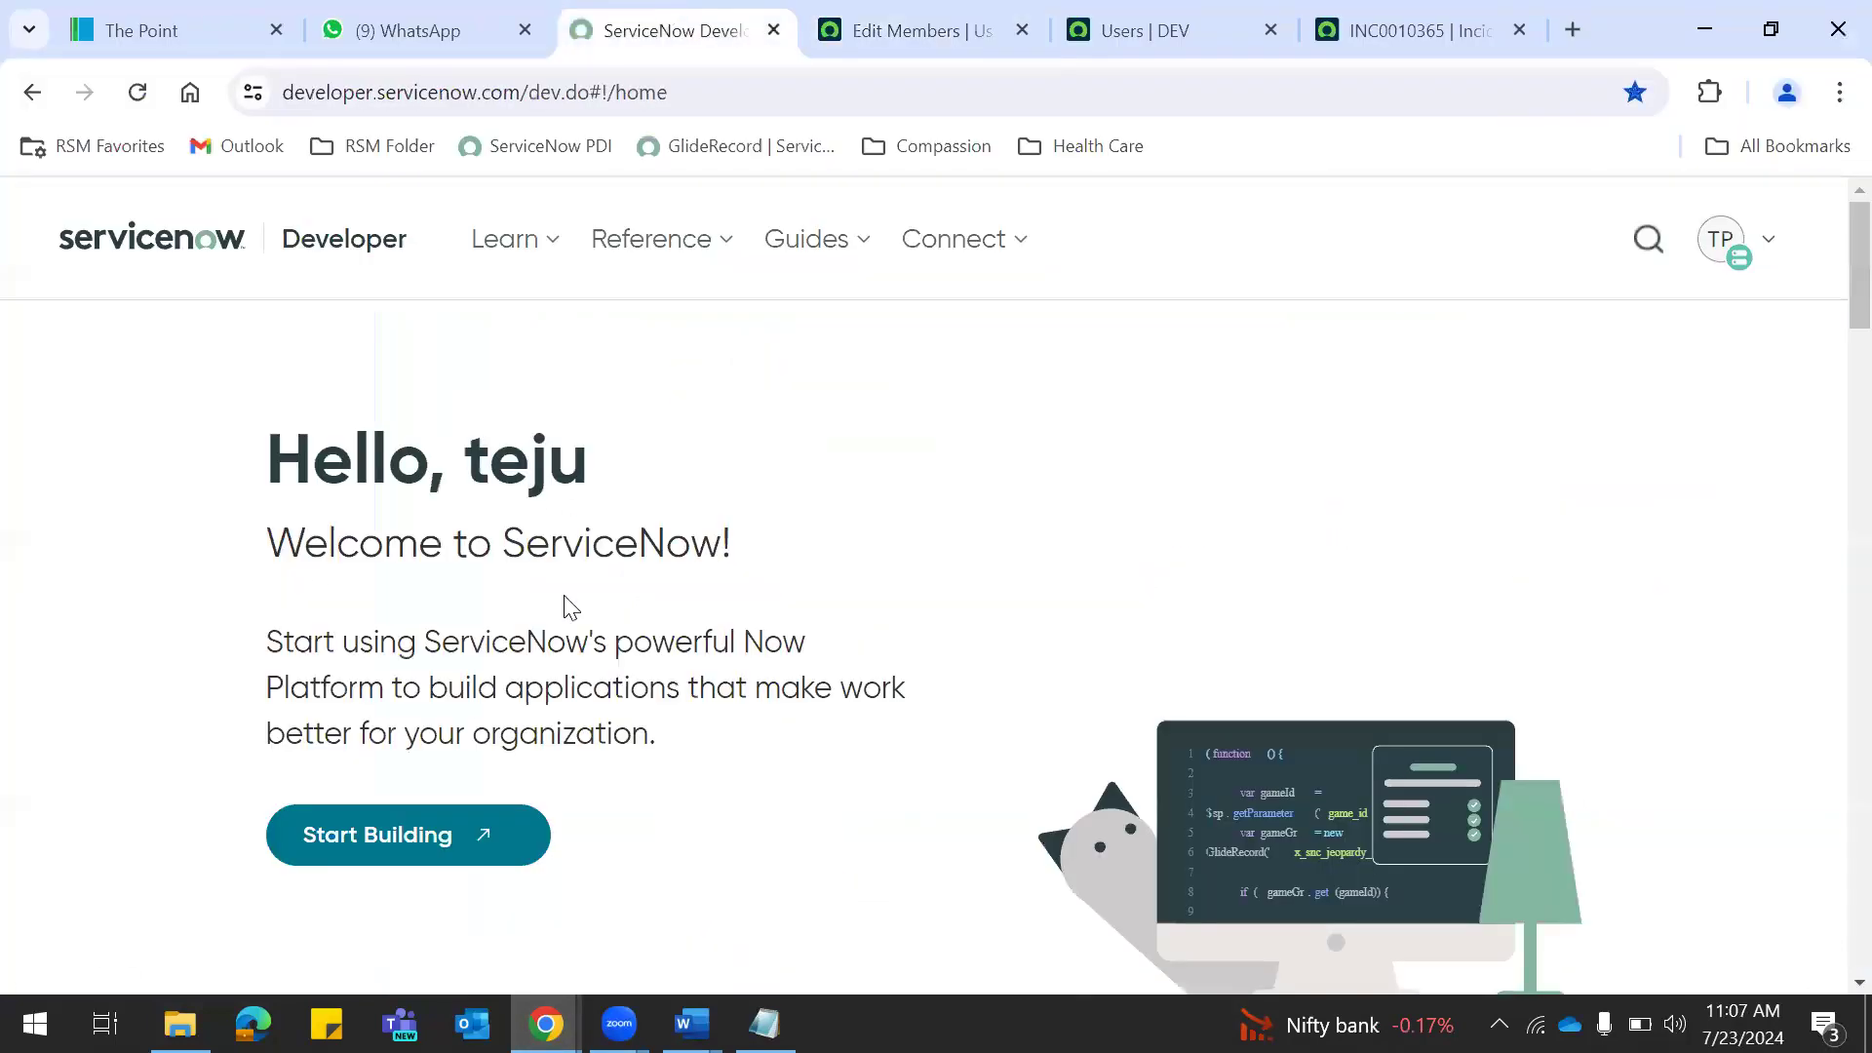
click(890, 31)
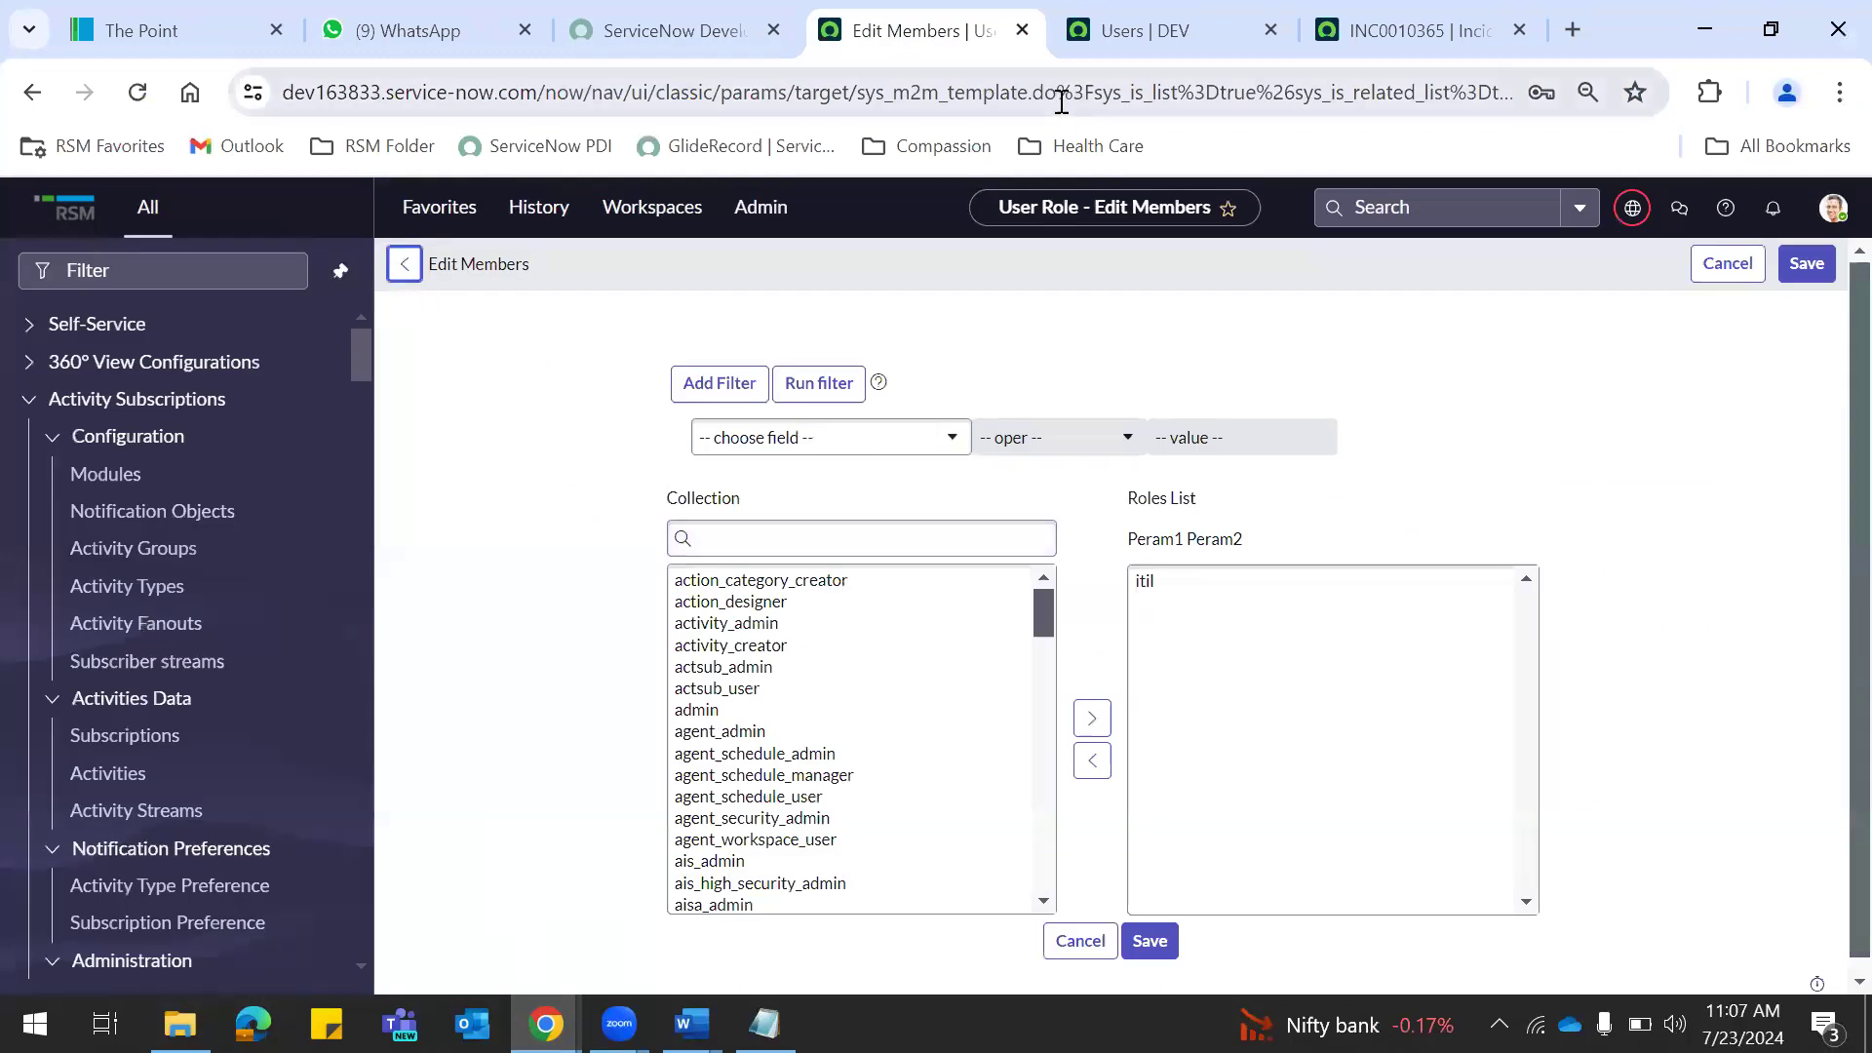
click(1726, 279)
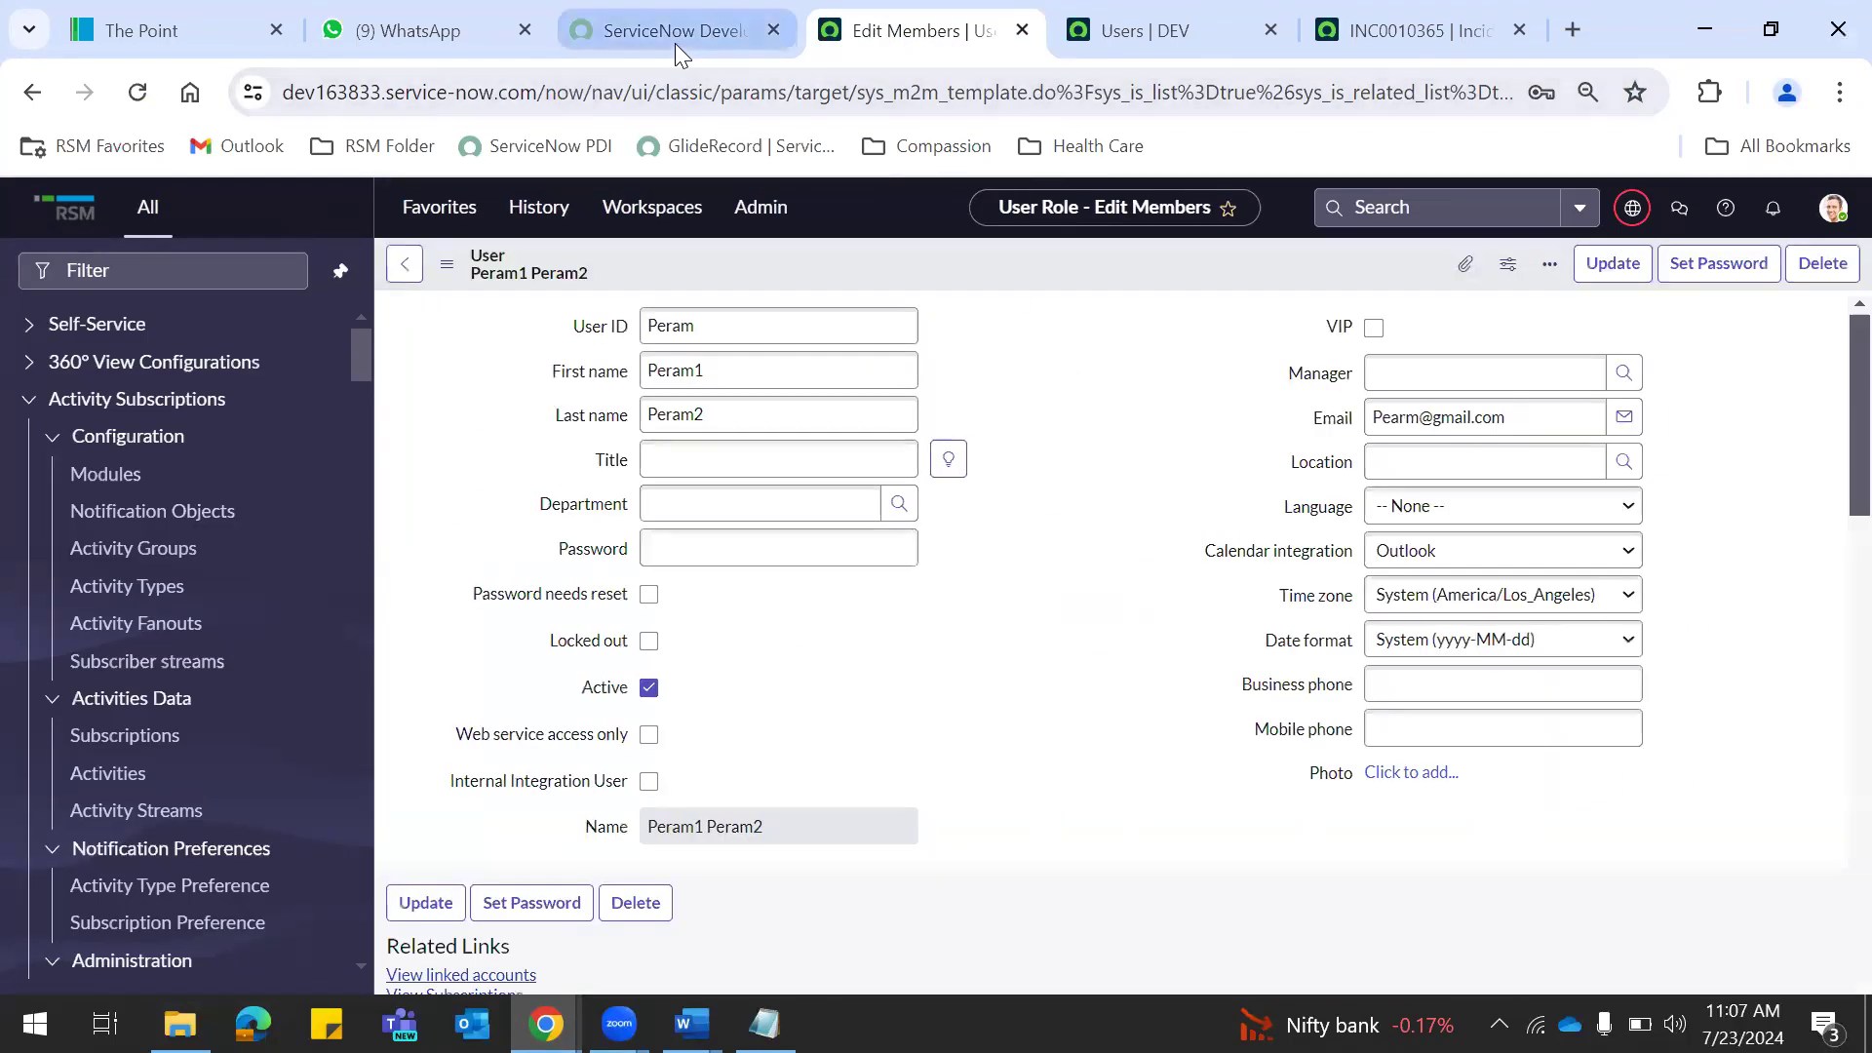
click(675, 43)
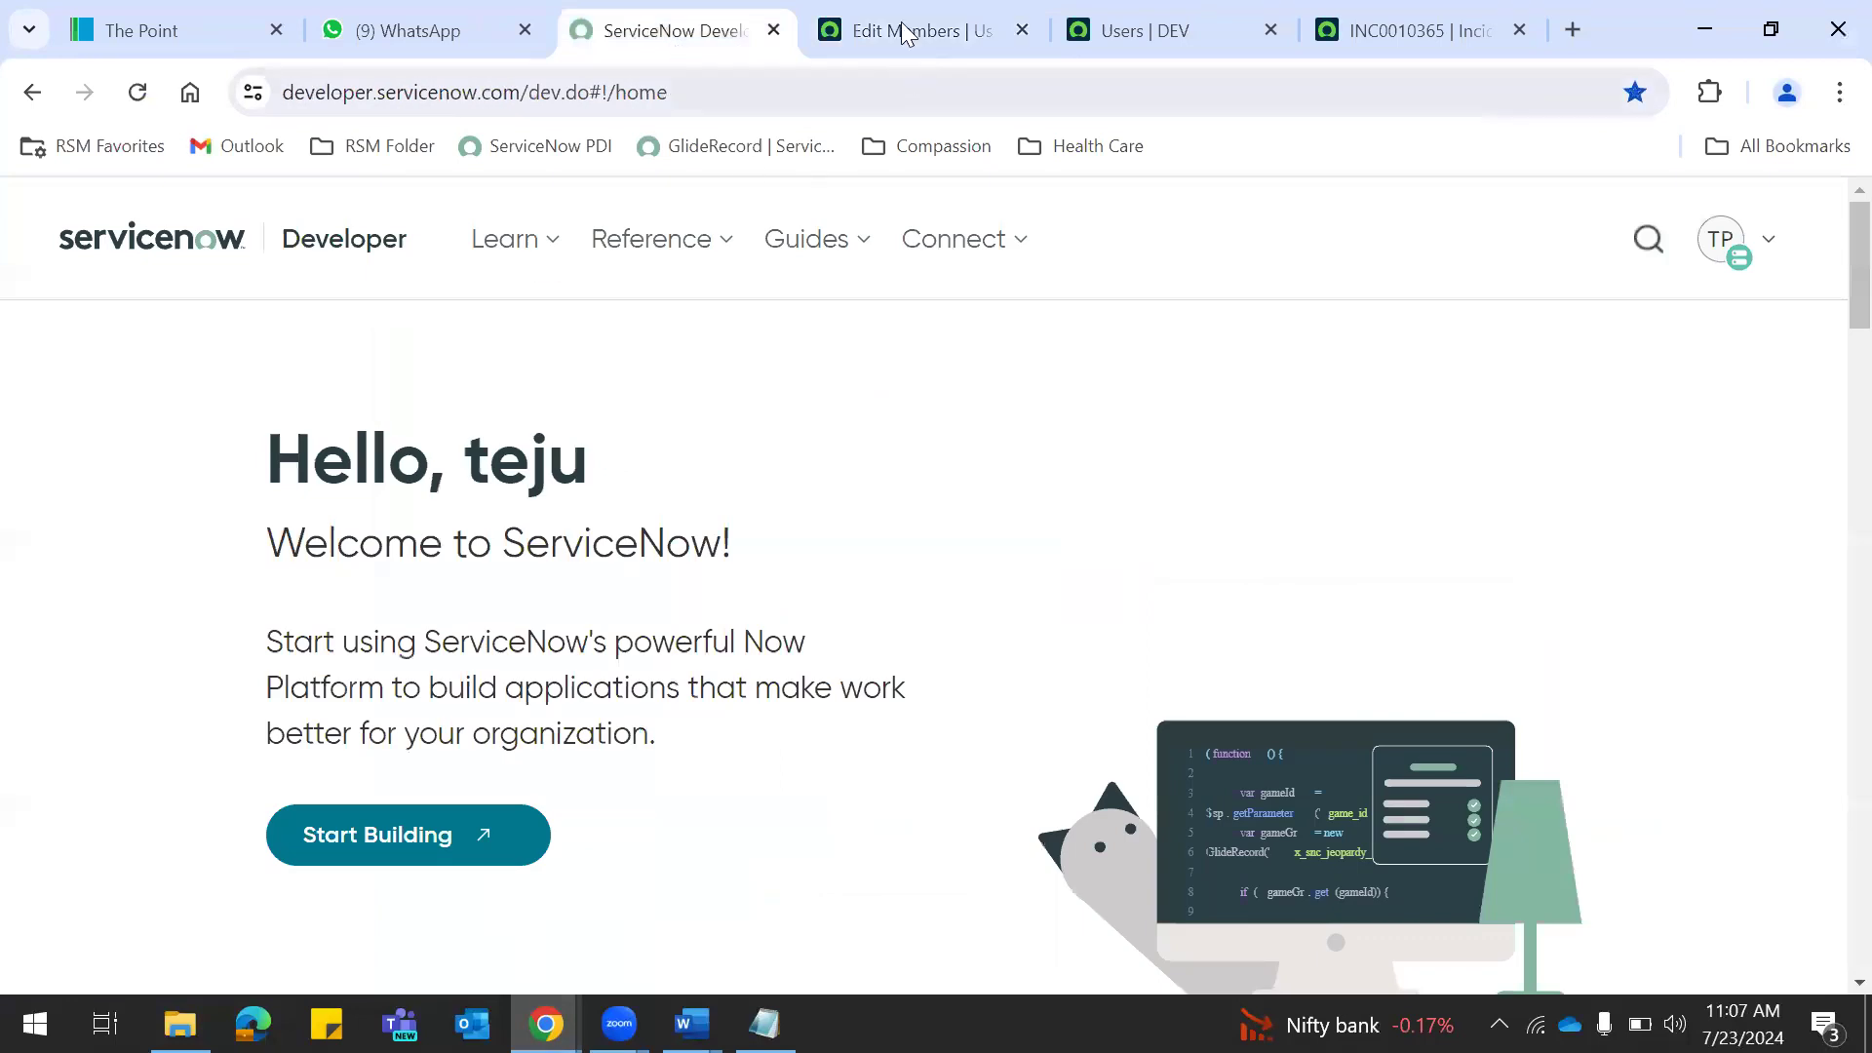
click(907, 35)
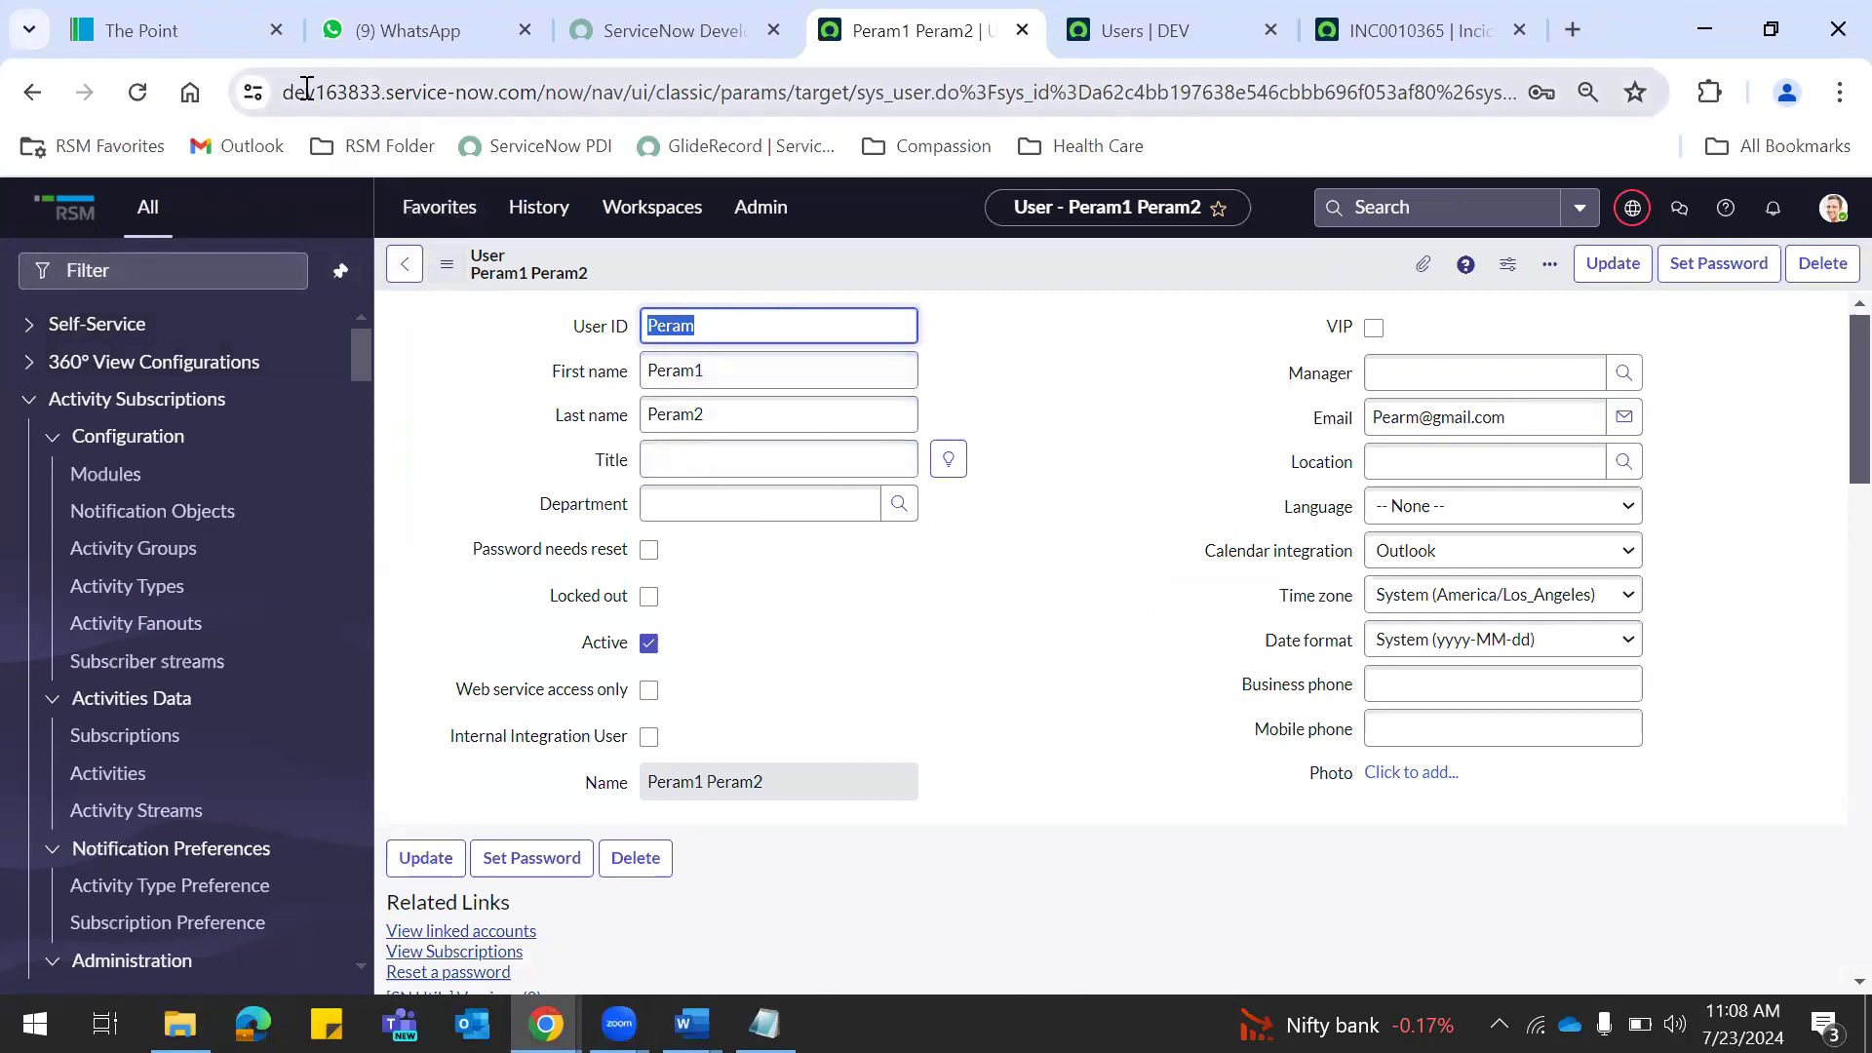
Select the instance name in both the admin and incognito address bars to compare the sessions.
drag(290, 93, 399, 97)
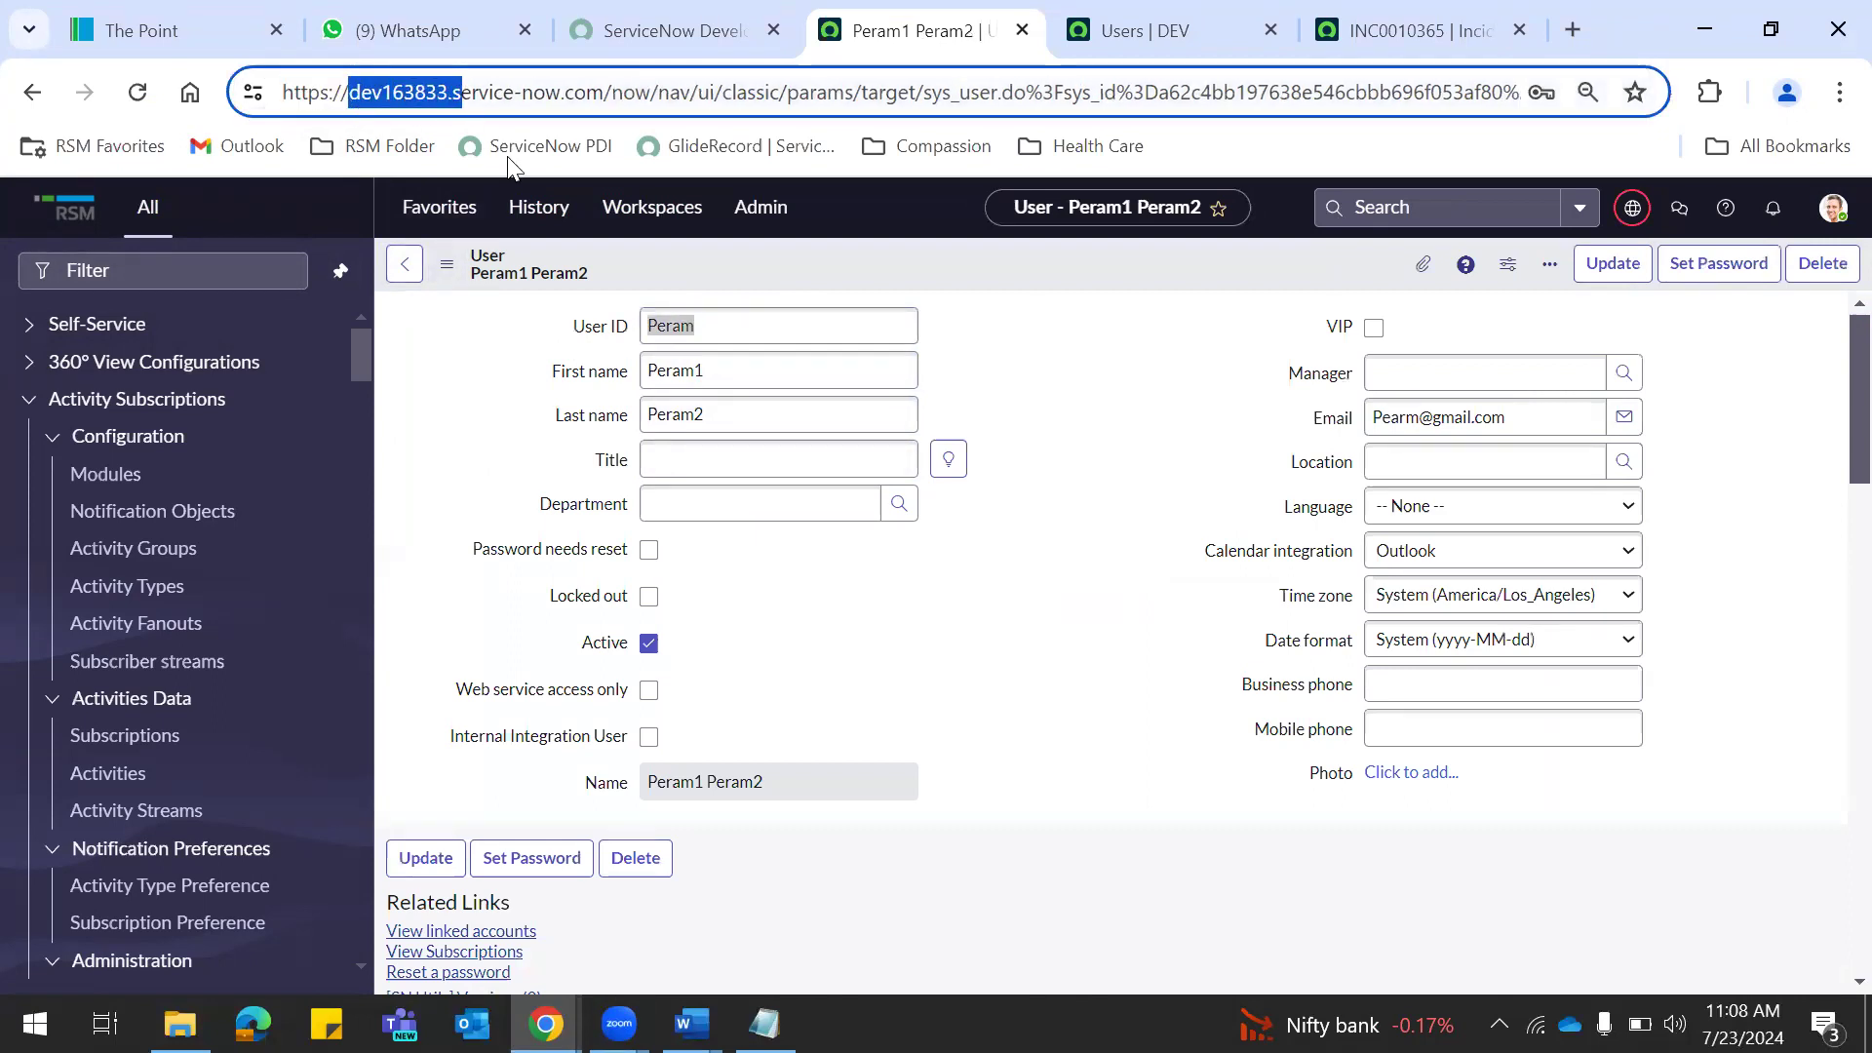
key(alt+Tab)
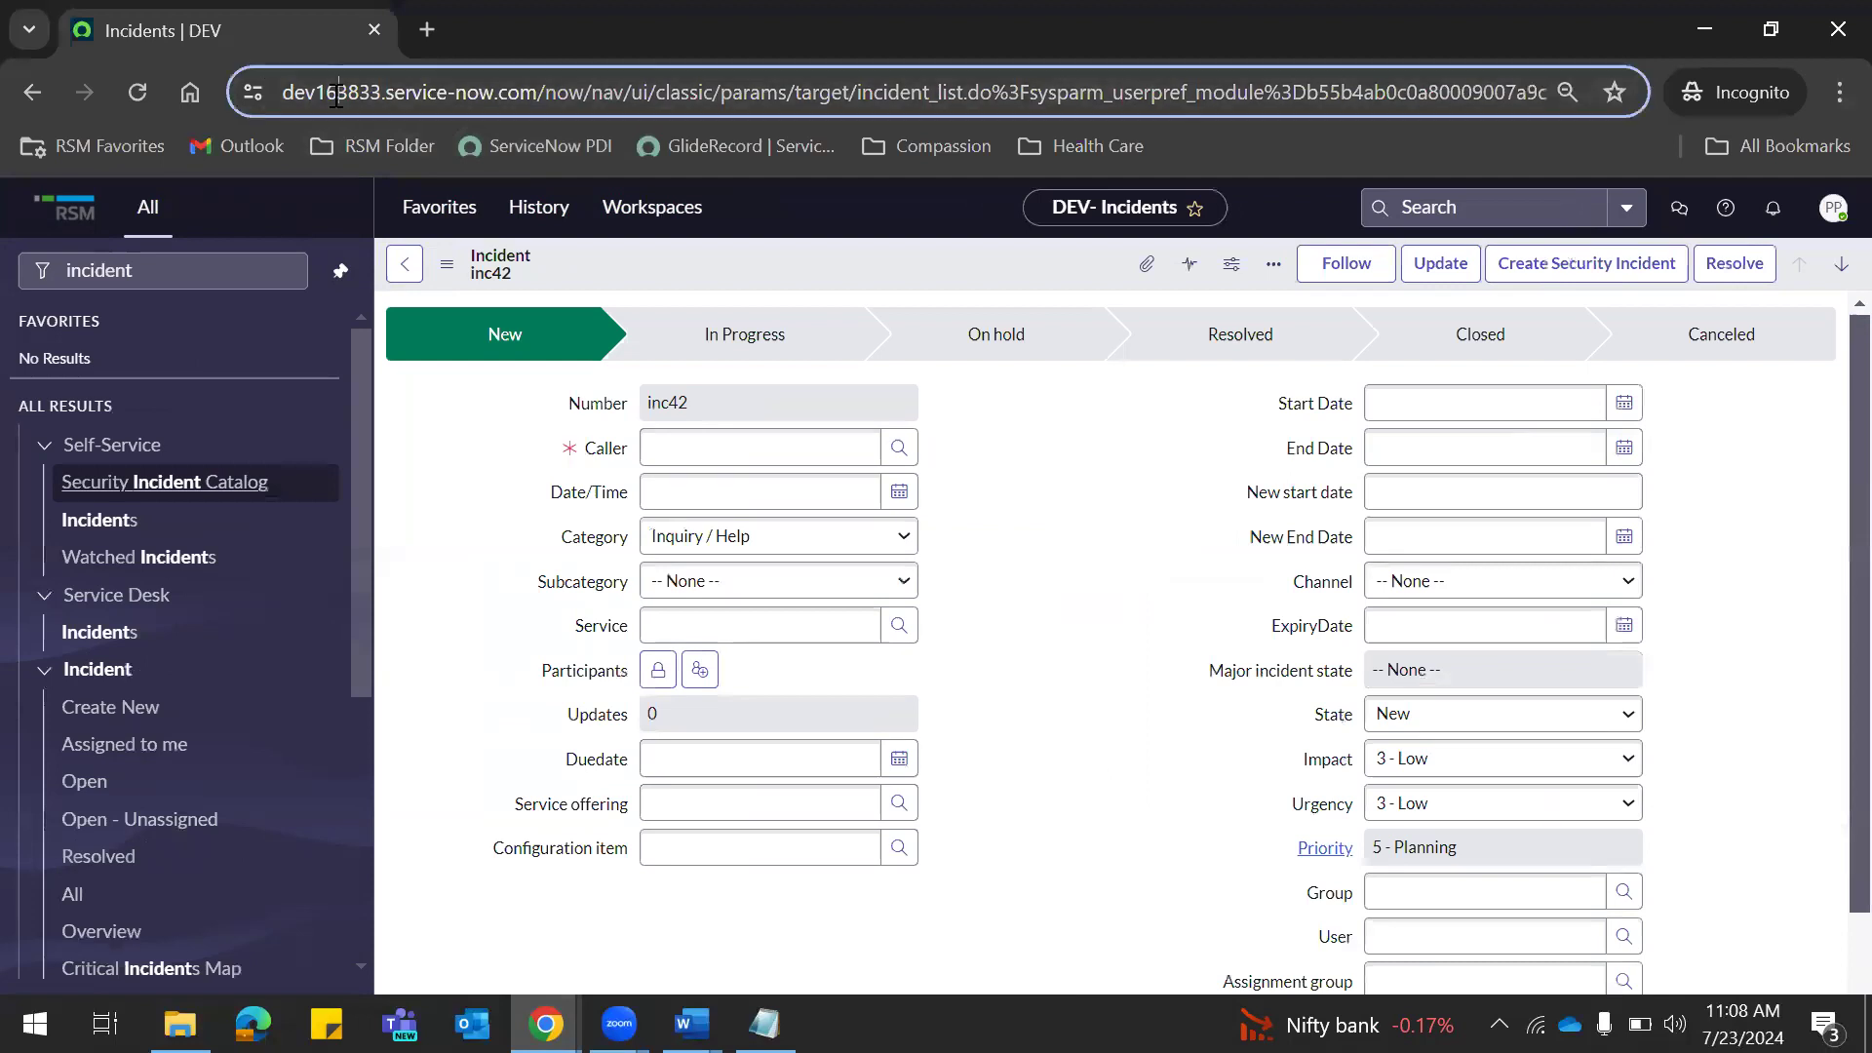
double_click(336, 93)
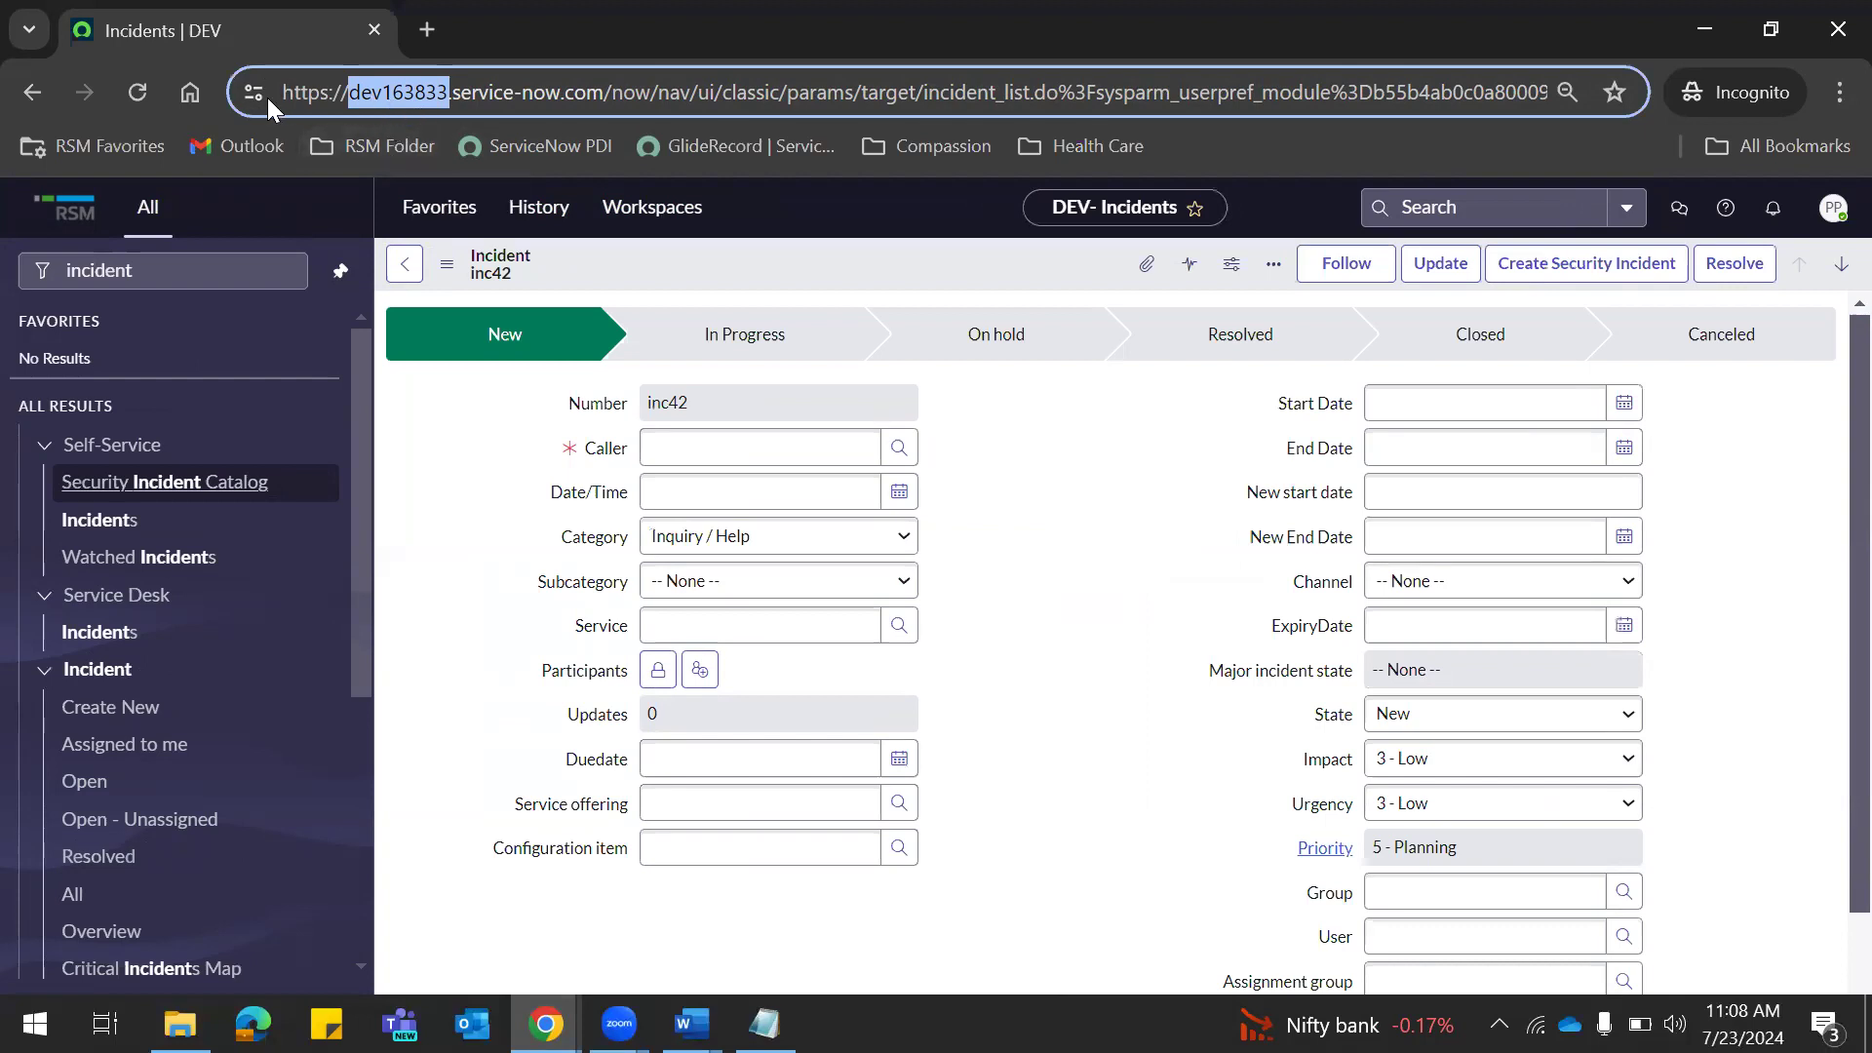
key(alt+Tab)
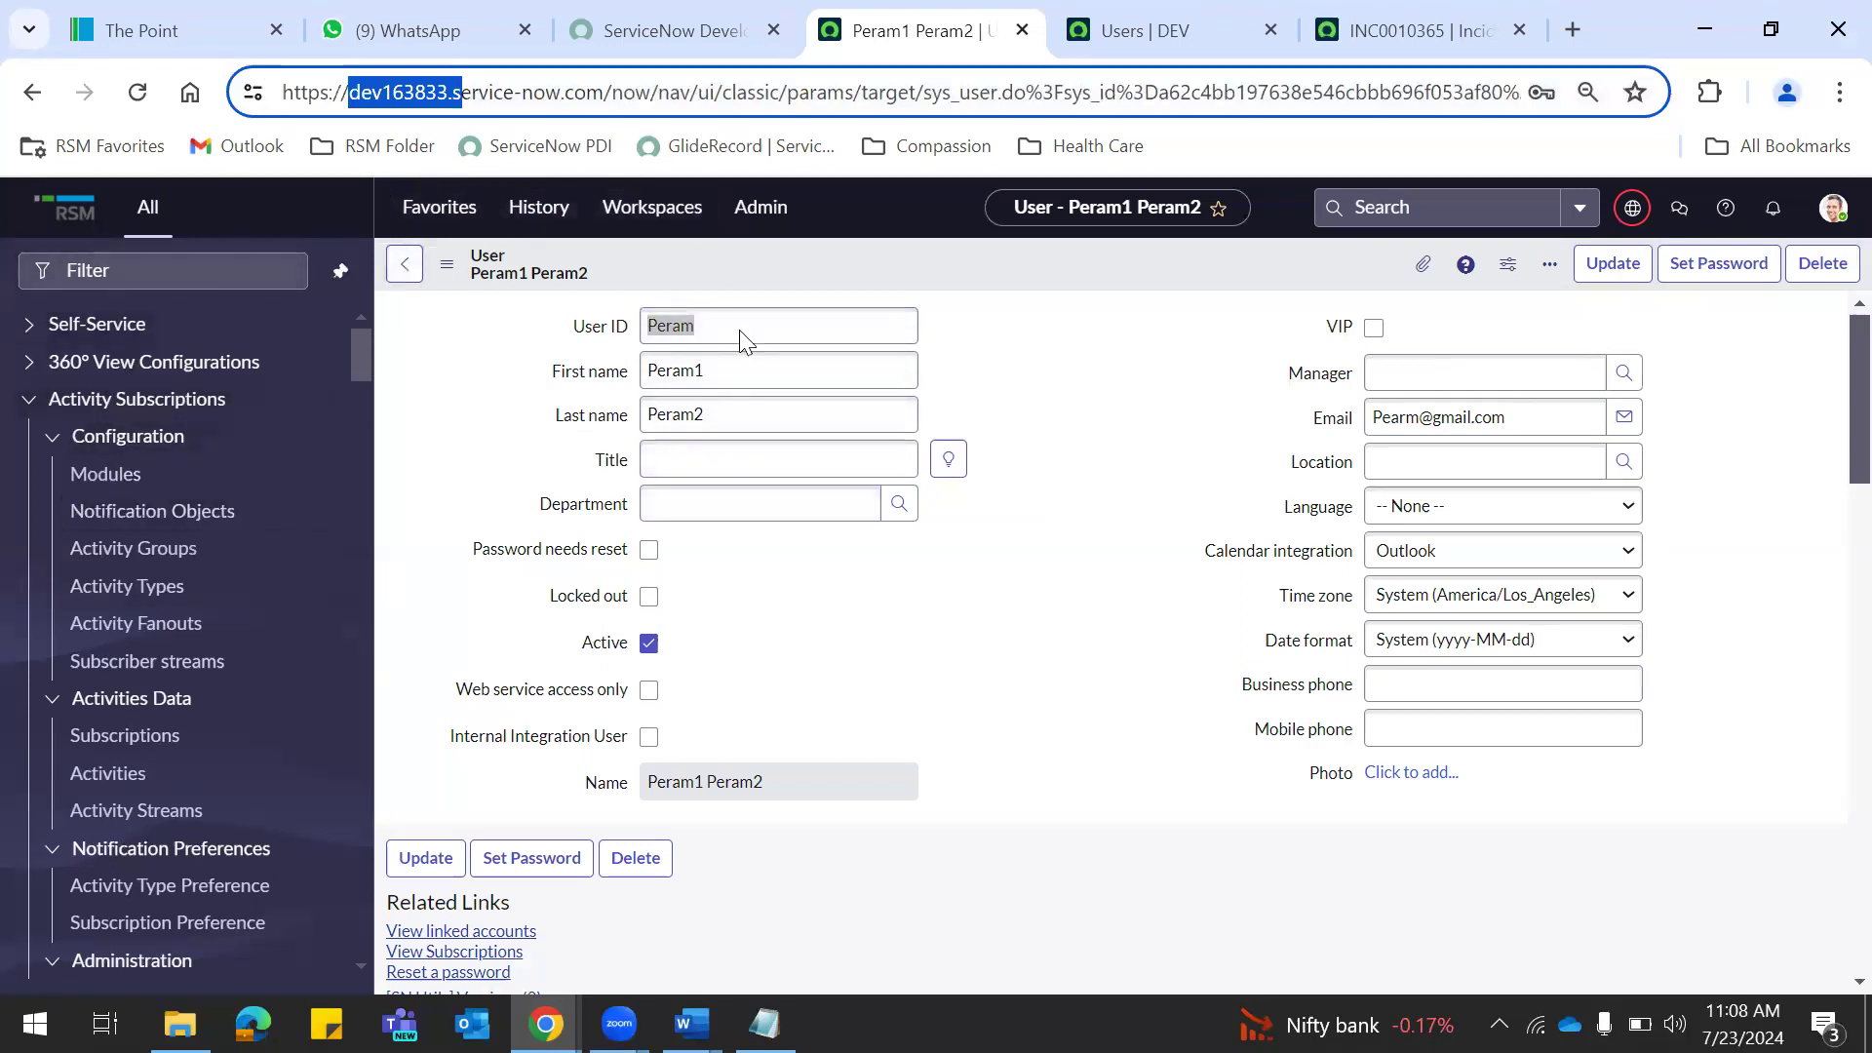
key(alt+Tab)
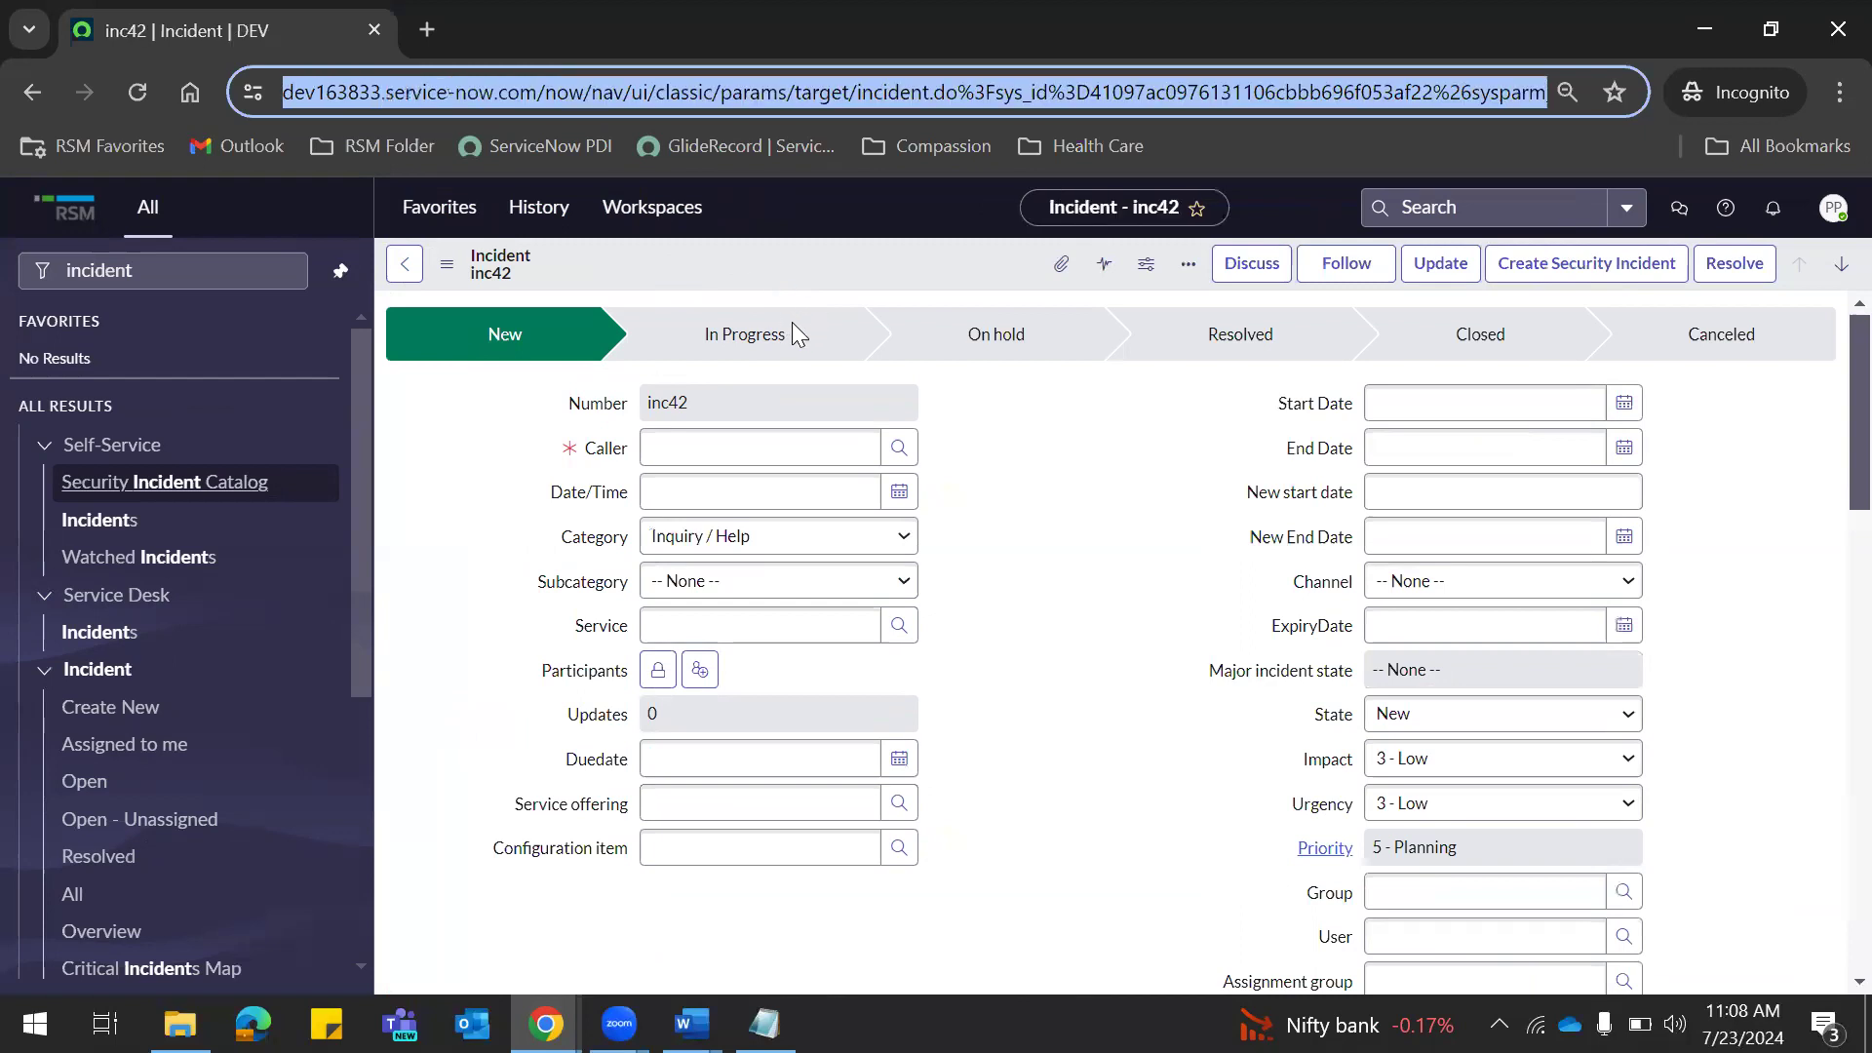
click(764, 272)
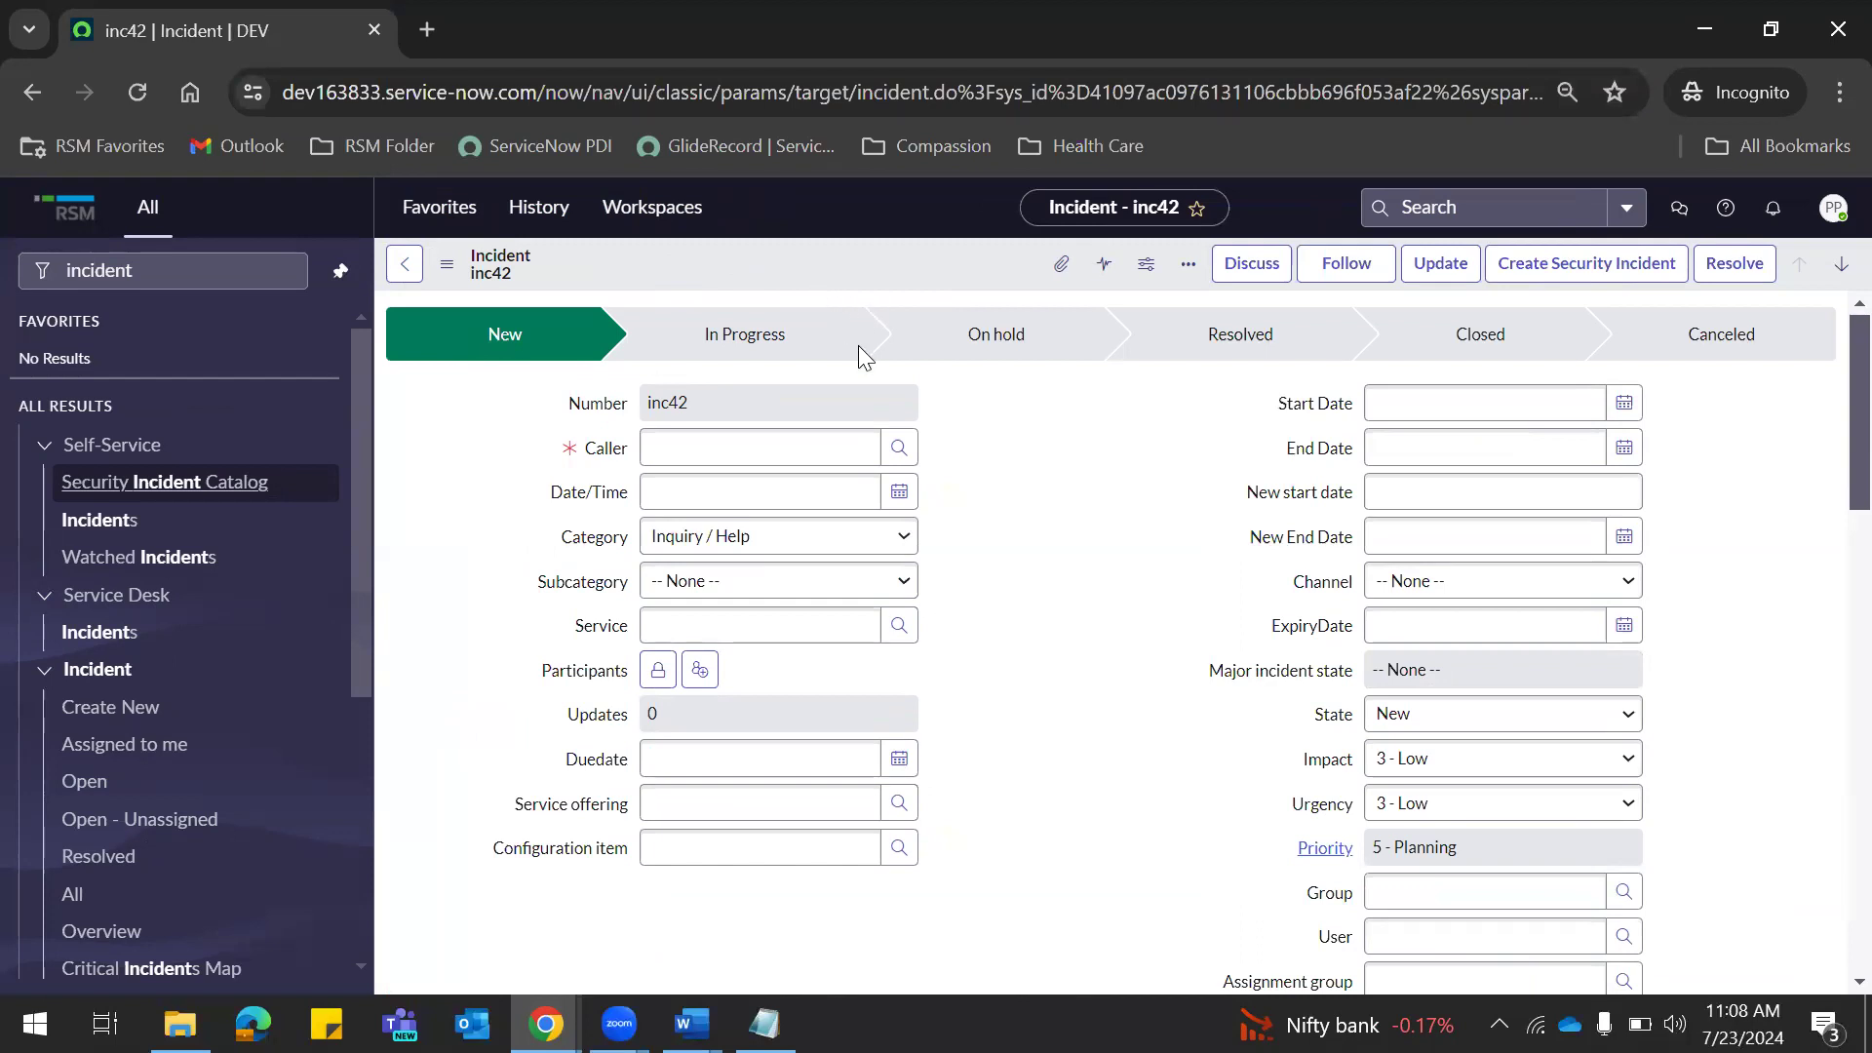
key(alt+Tab)
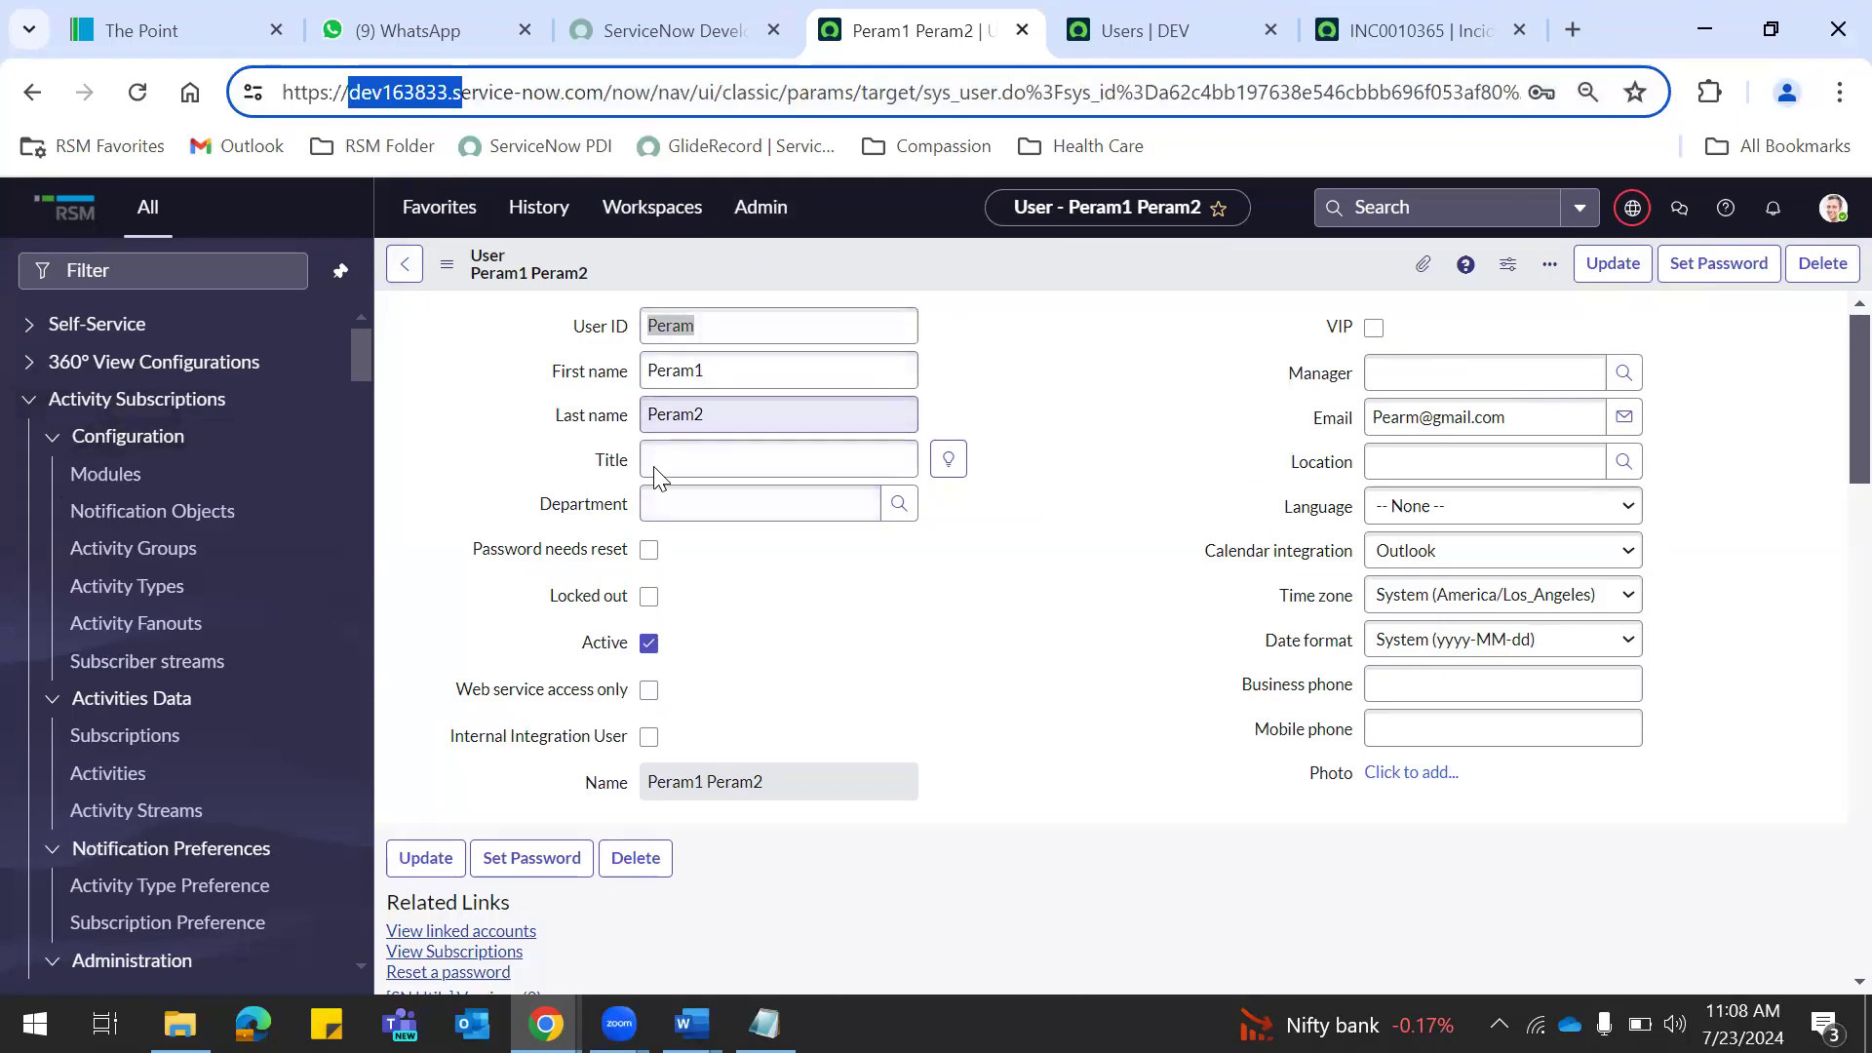
key(alt+Tab)
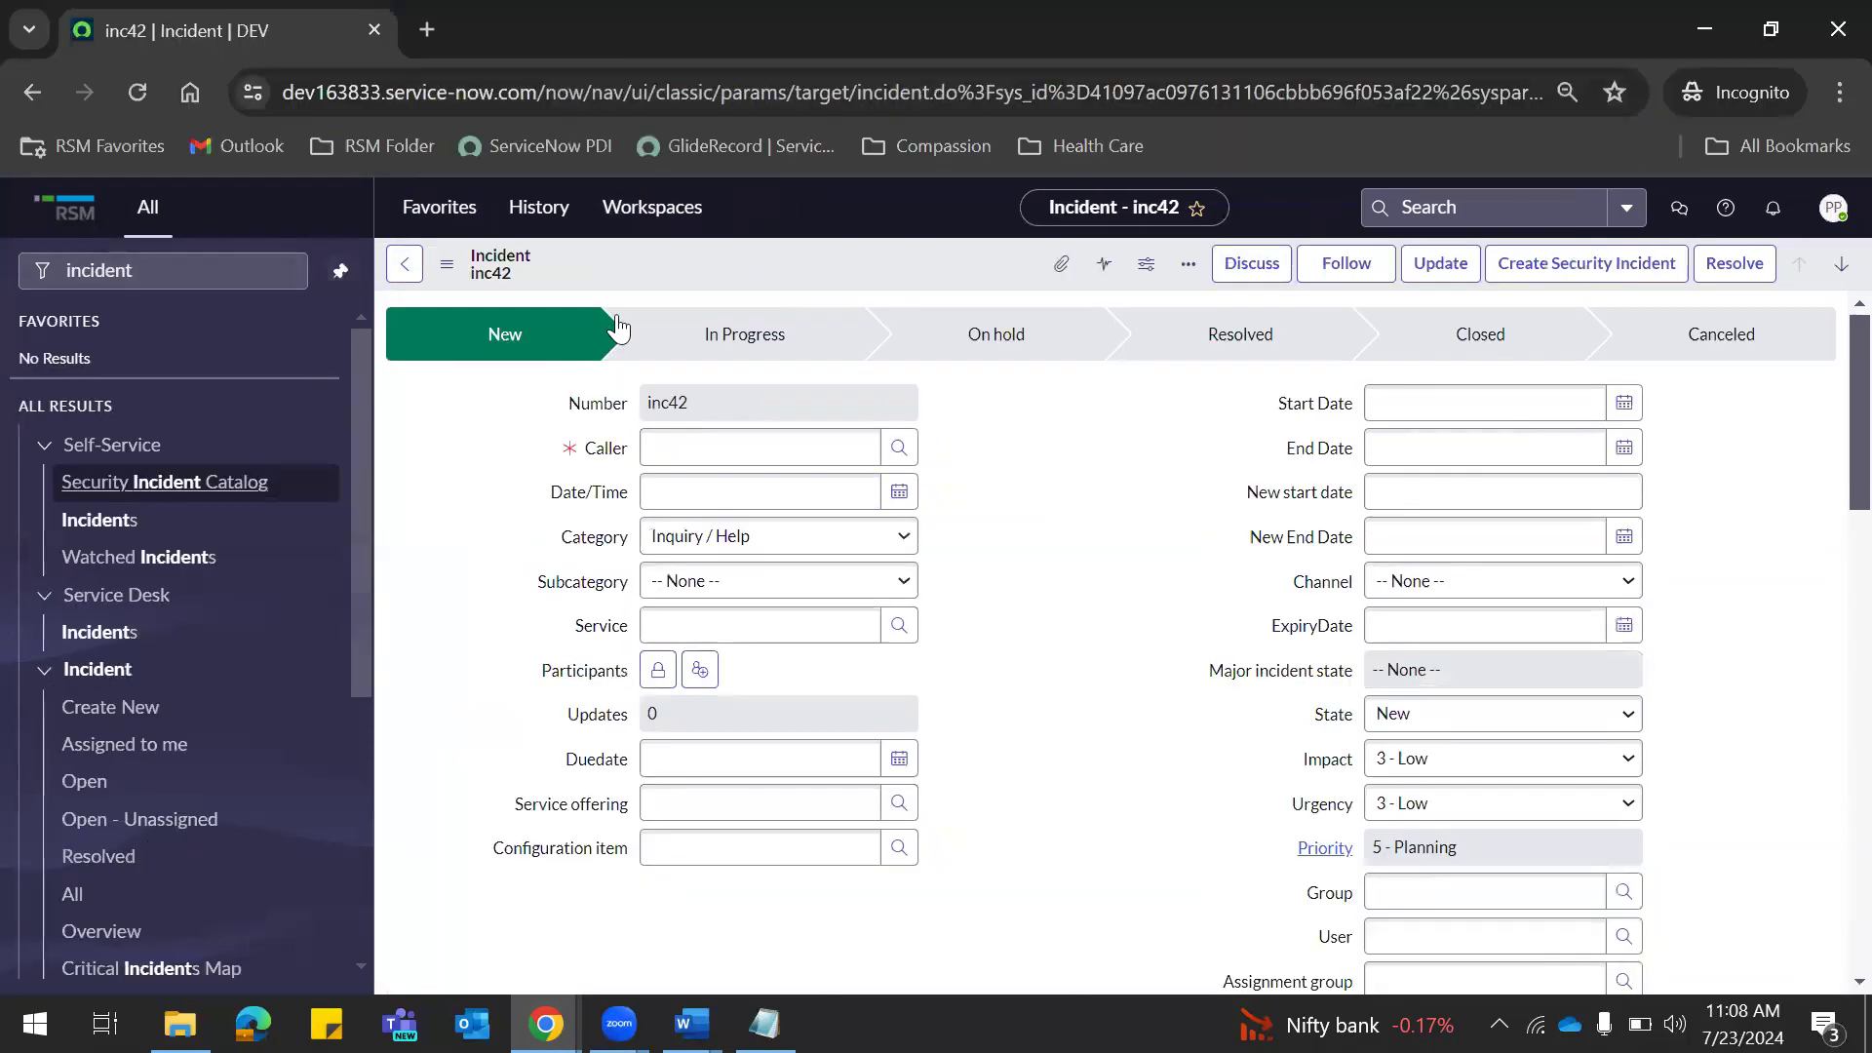
Confirm the incognito session's signed-in user and select incident number inc42.
click(1833, 207)
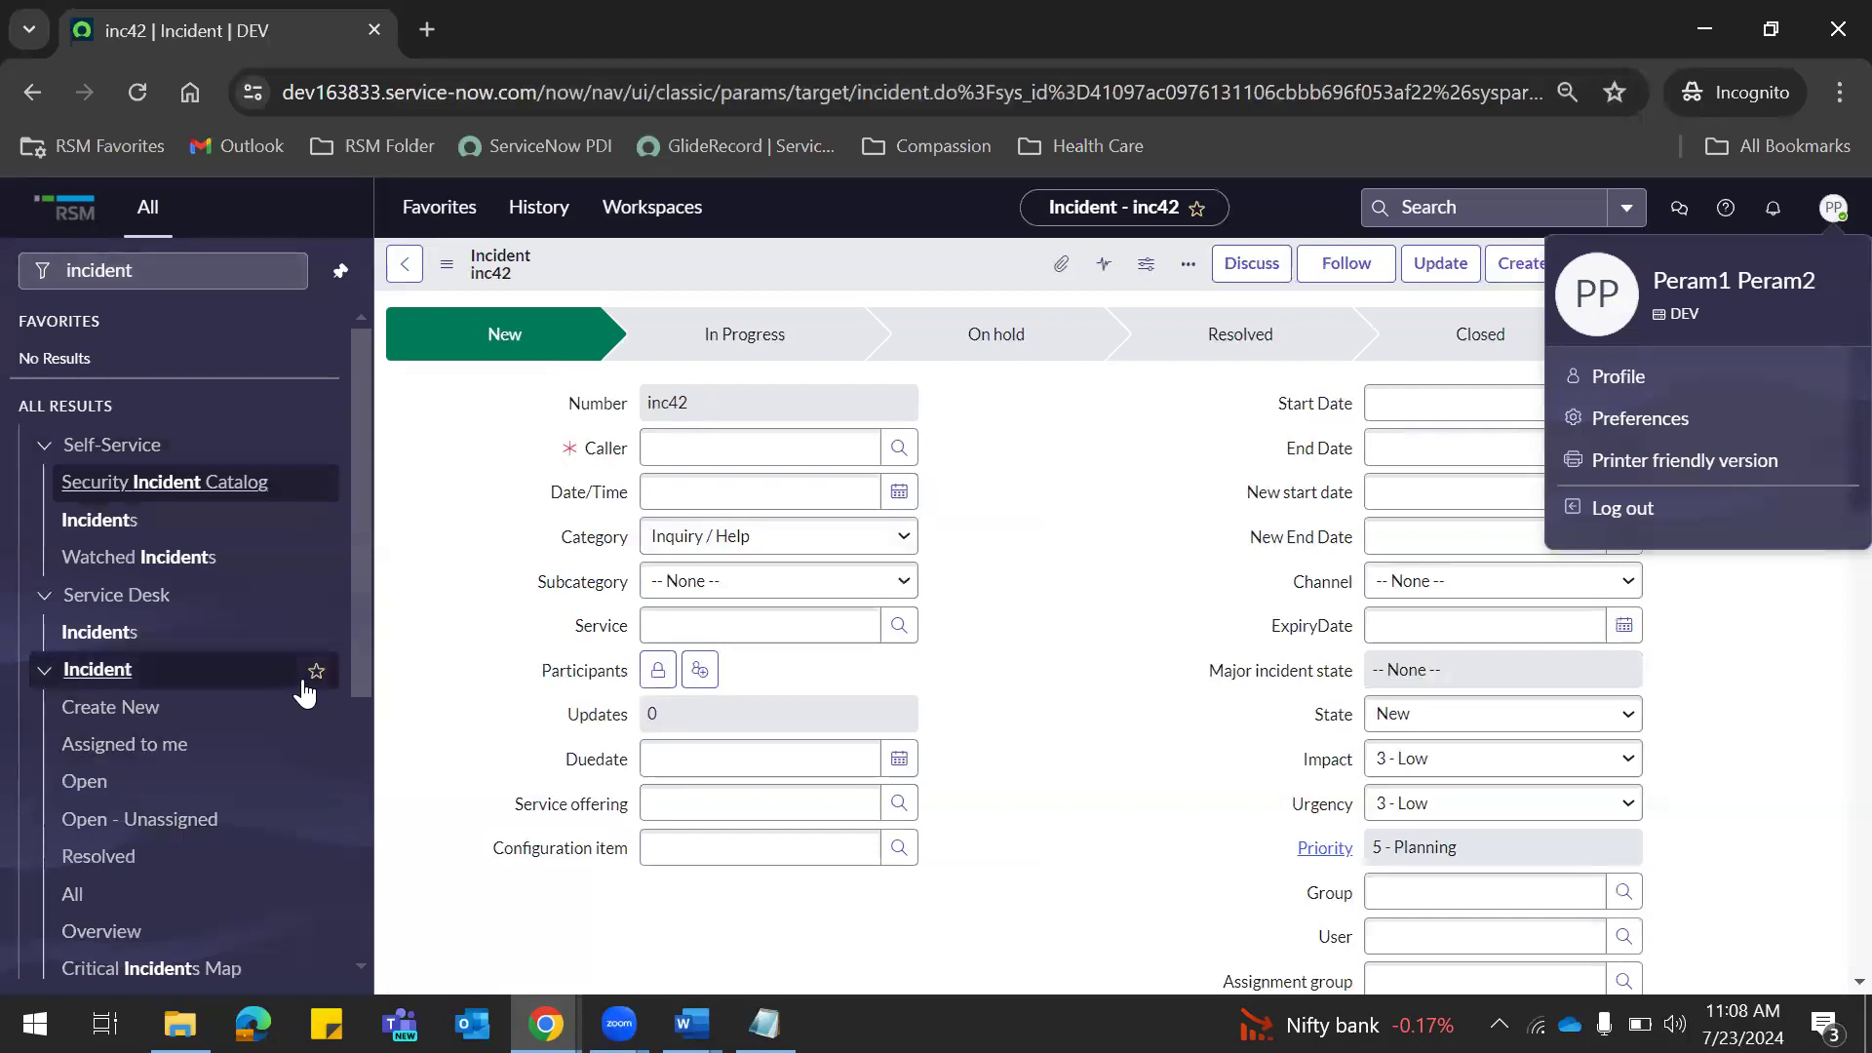
drag(359, 470, 330, 332)
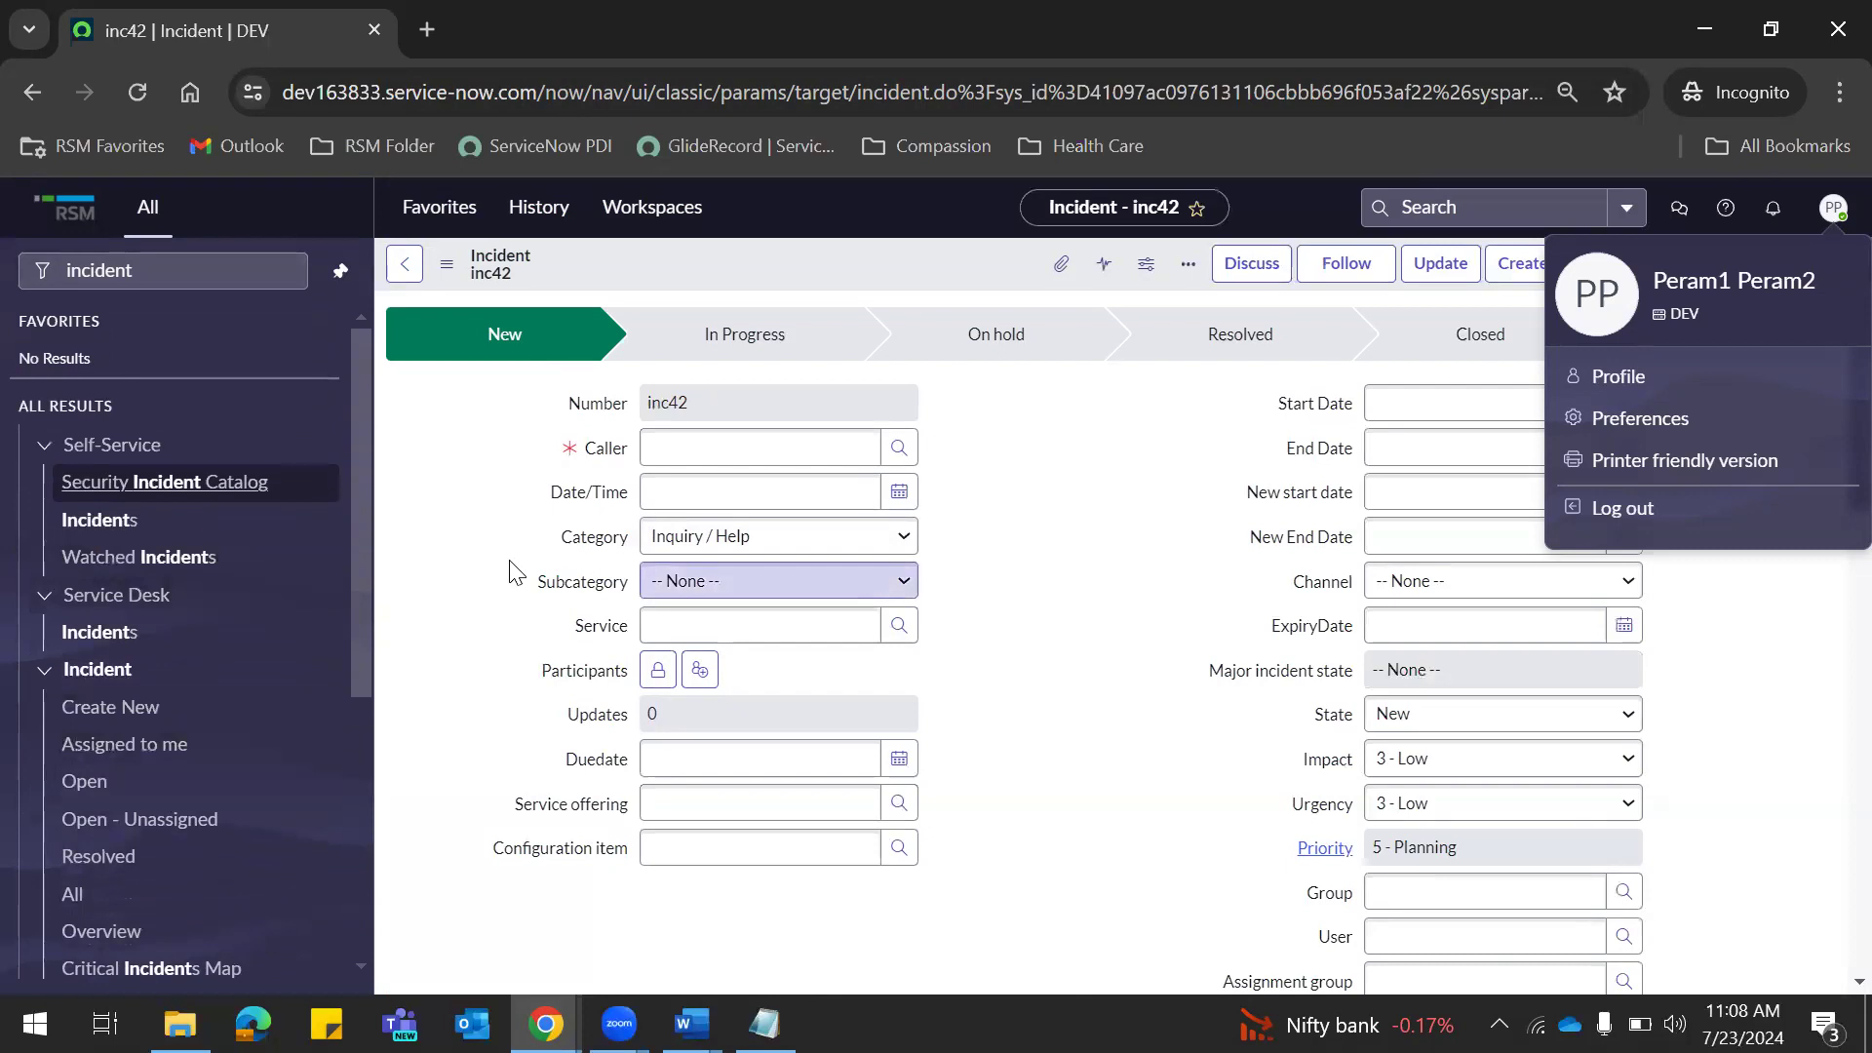
click(1322, 581)
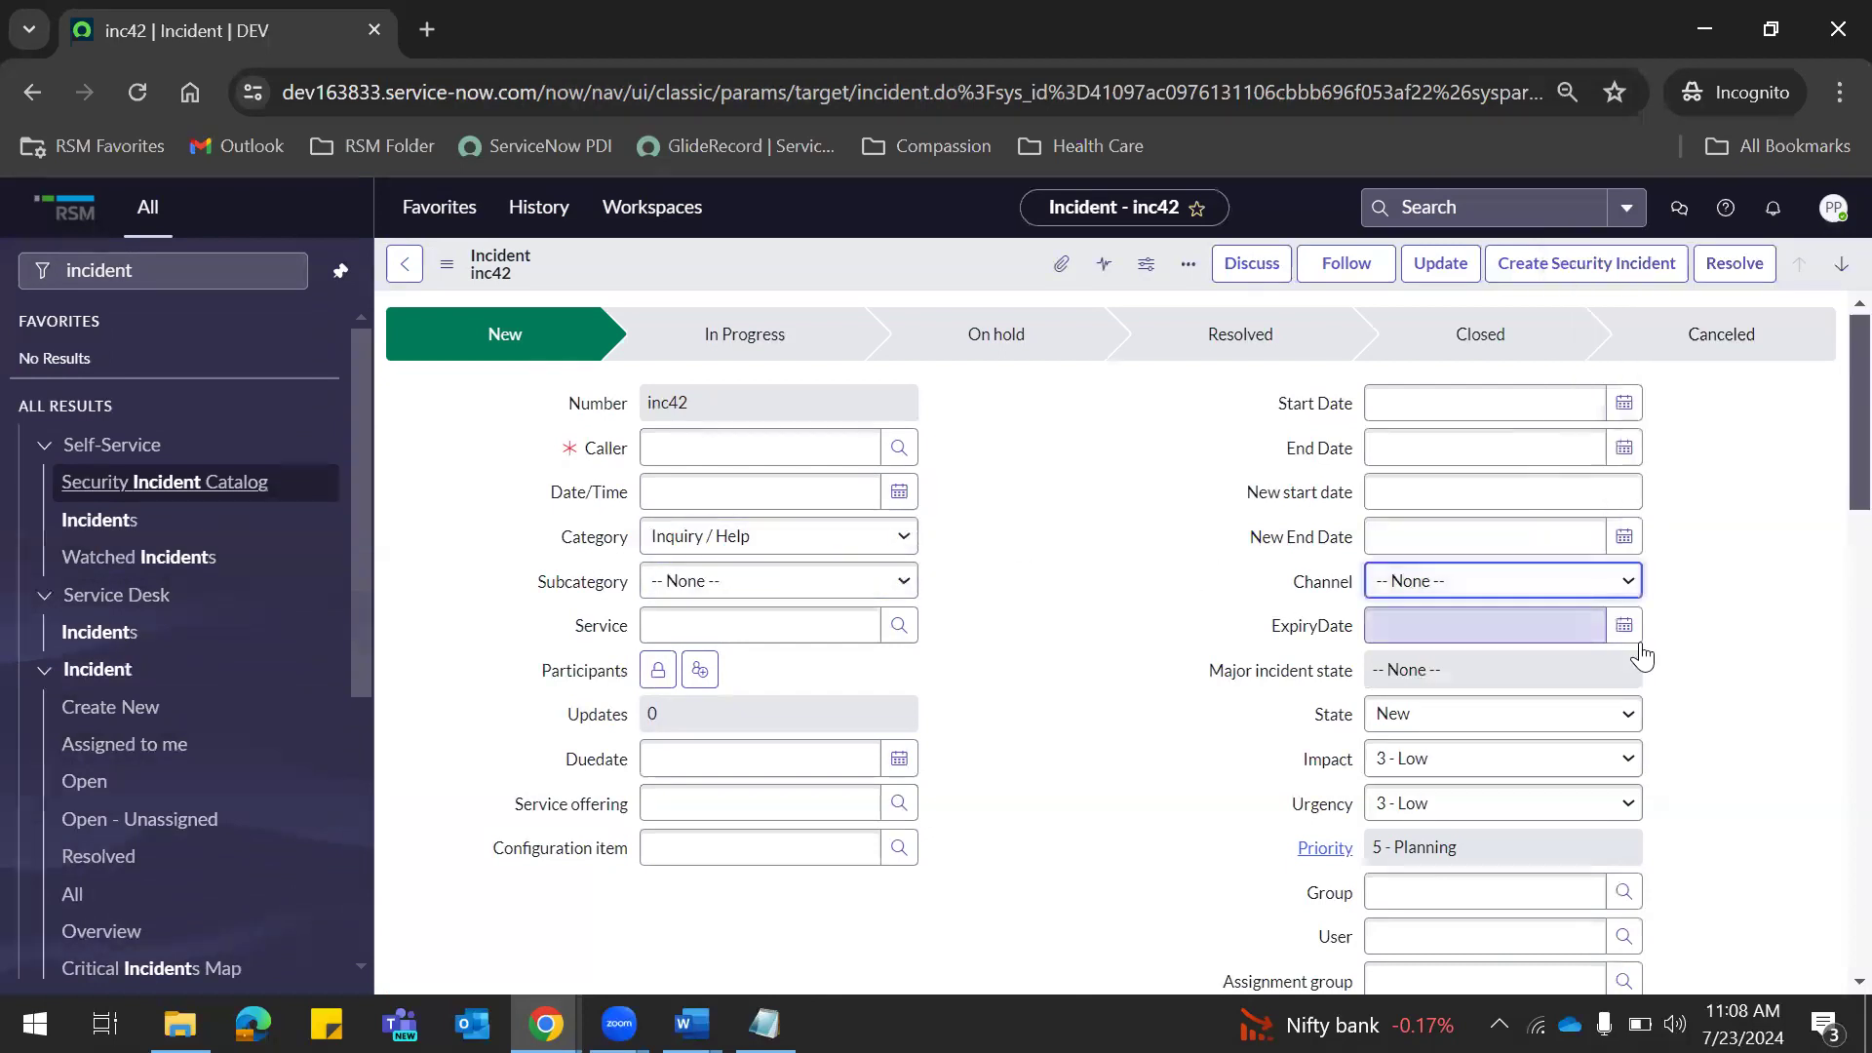
mouse_move(1826, 405)
mouse_down()
mouse_move(1826, 898)
mouse_move(1833, 375)
mouse_up()
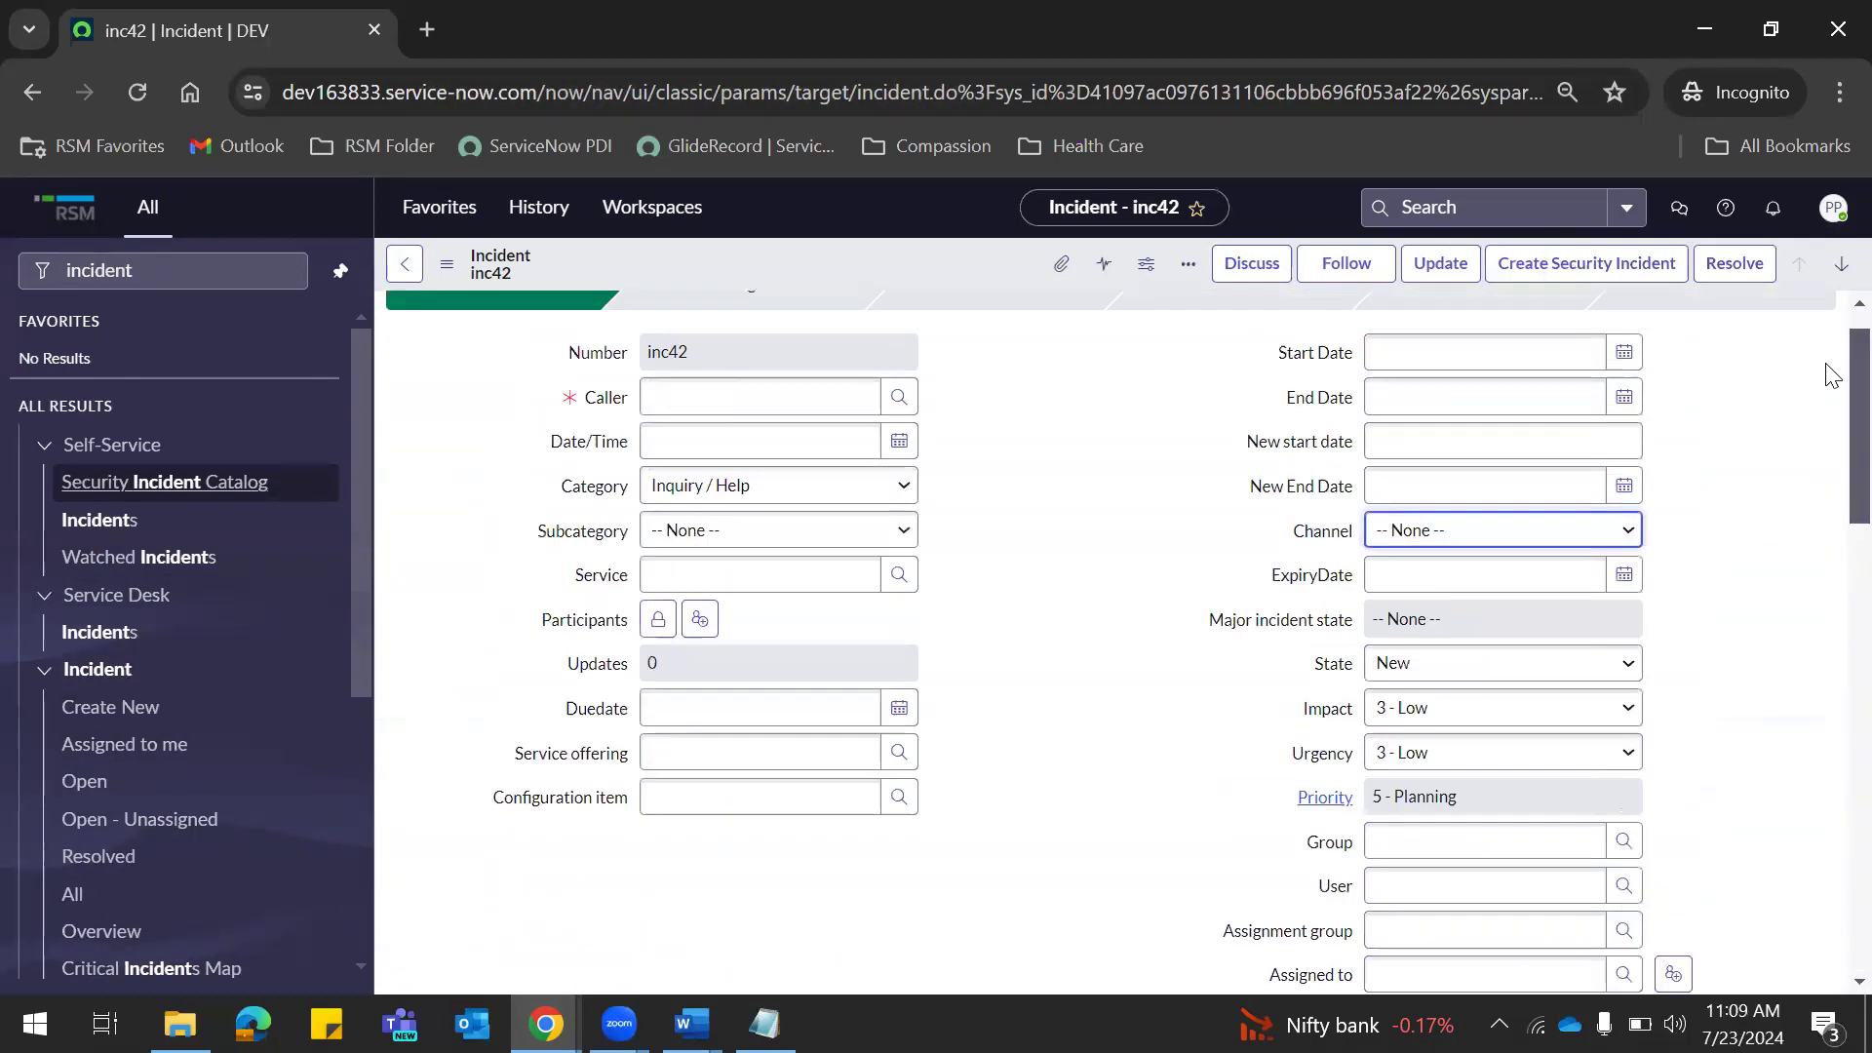
key(alt+Tab)
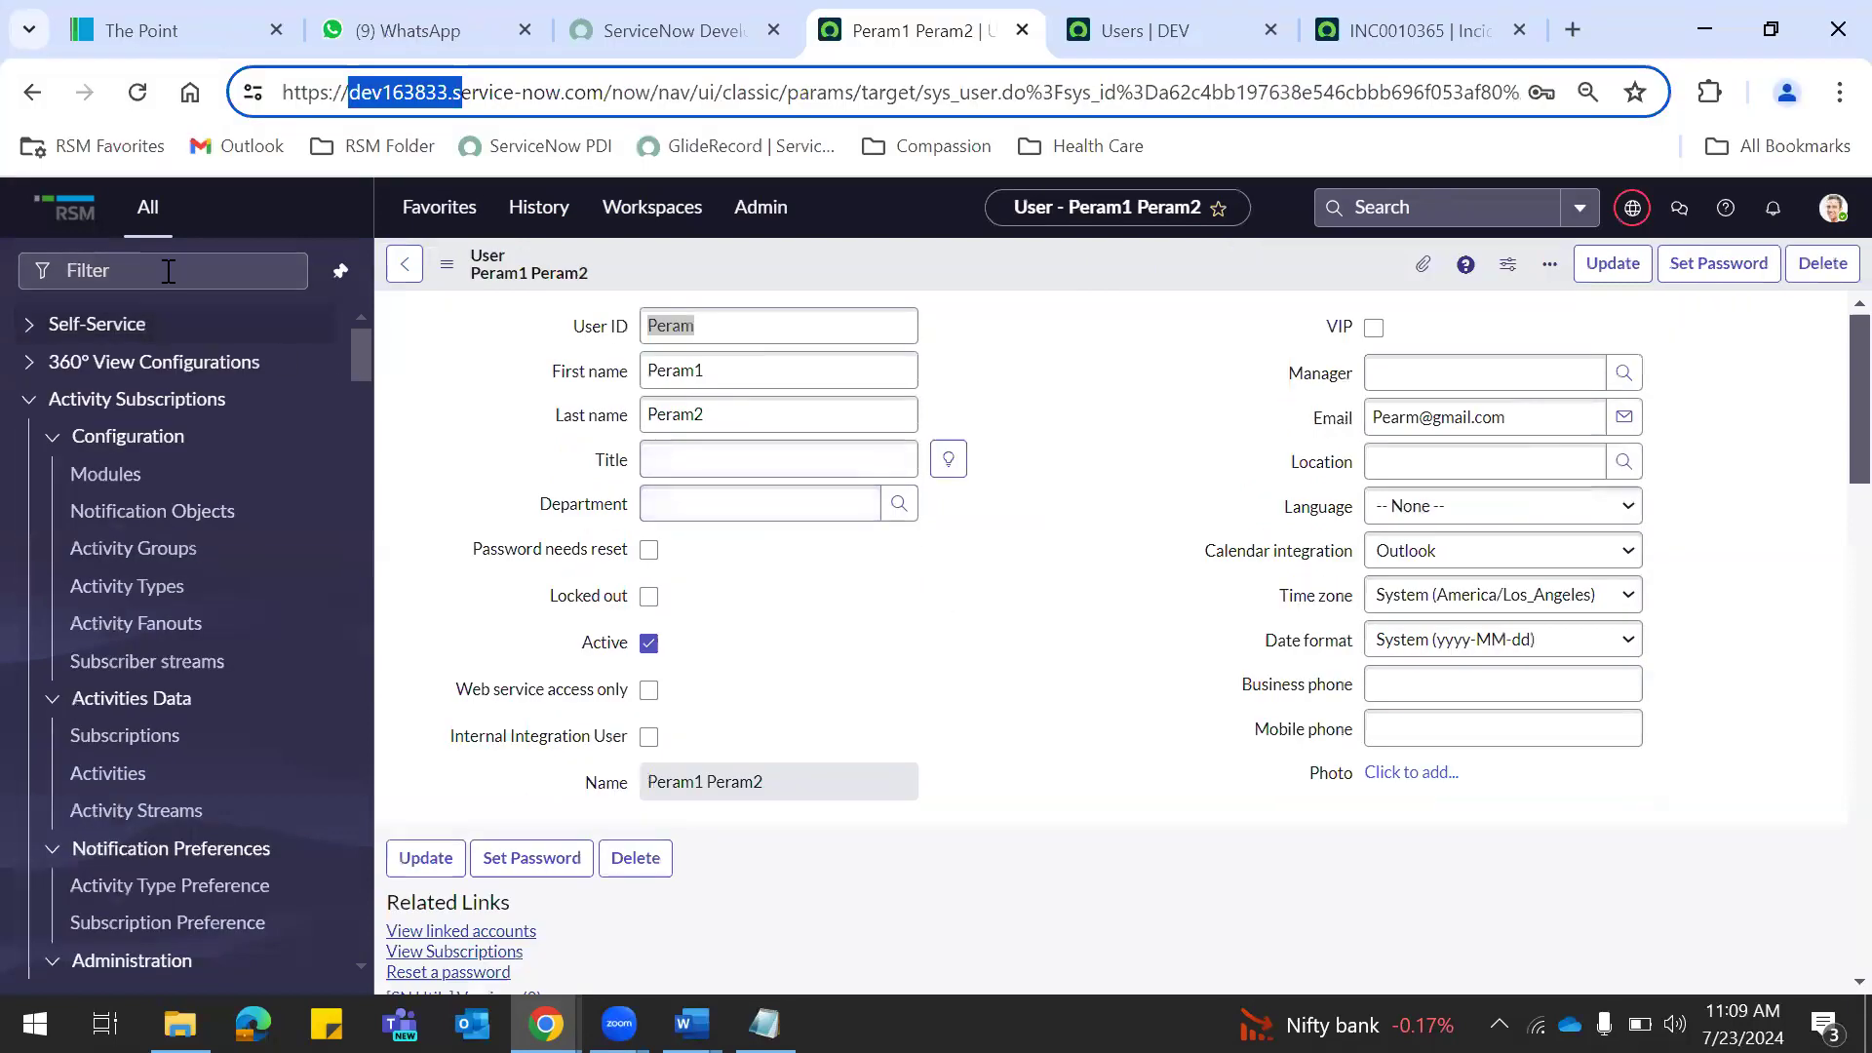
key(alt+Tab)
click(725, 416)
double_click(703, 411)
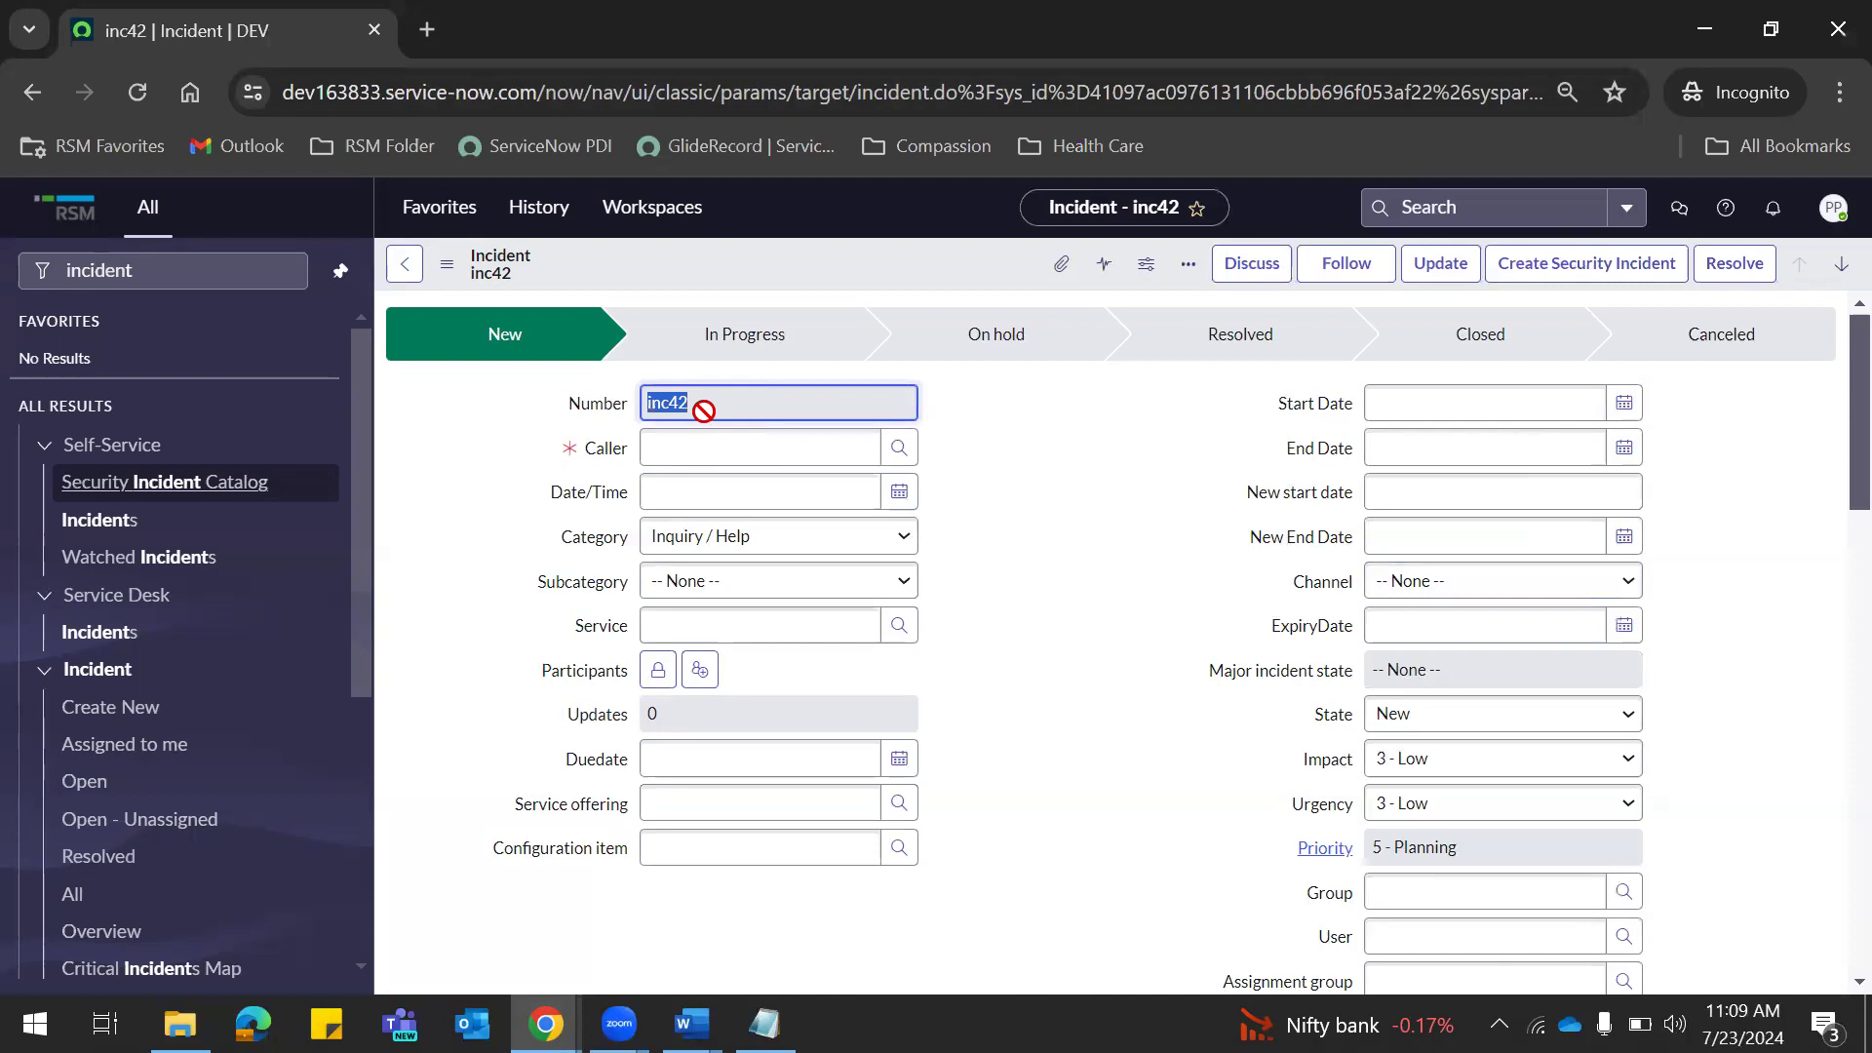
Filter the admin navigator to 'incident' modules.
key(alt+Tab)
click(110, 273)
text(incident)
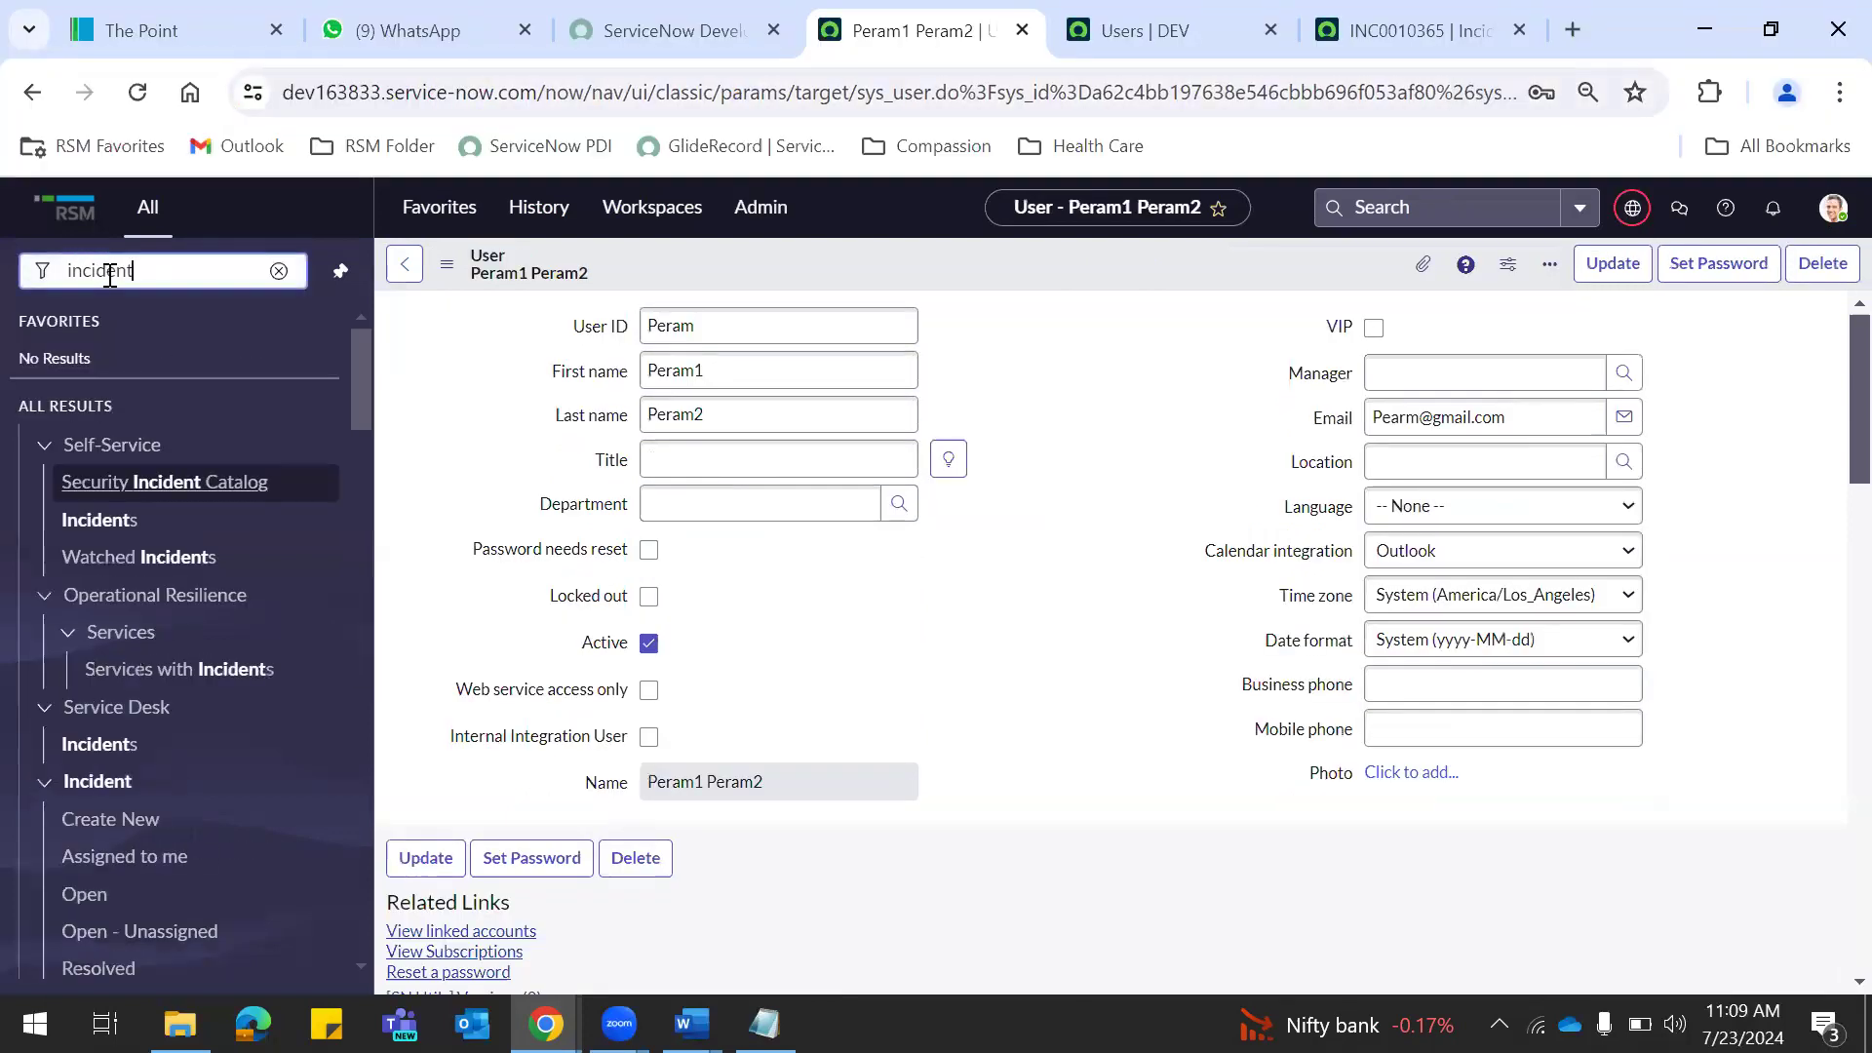
Filter the Open - Unassigned incidents by number inc42, leaving two records.
click(82, 929)
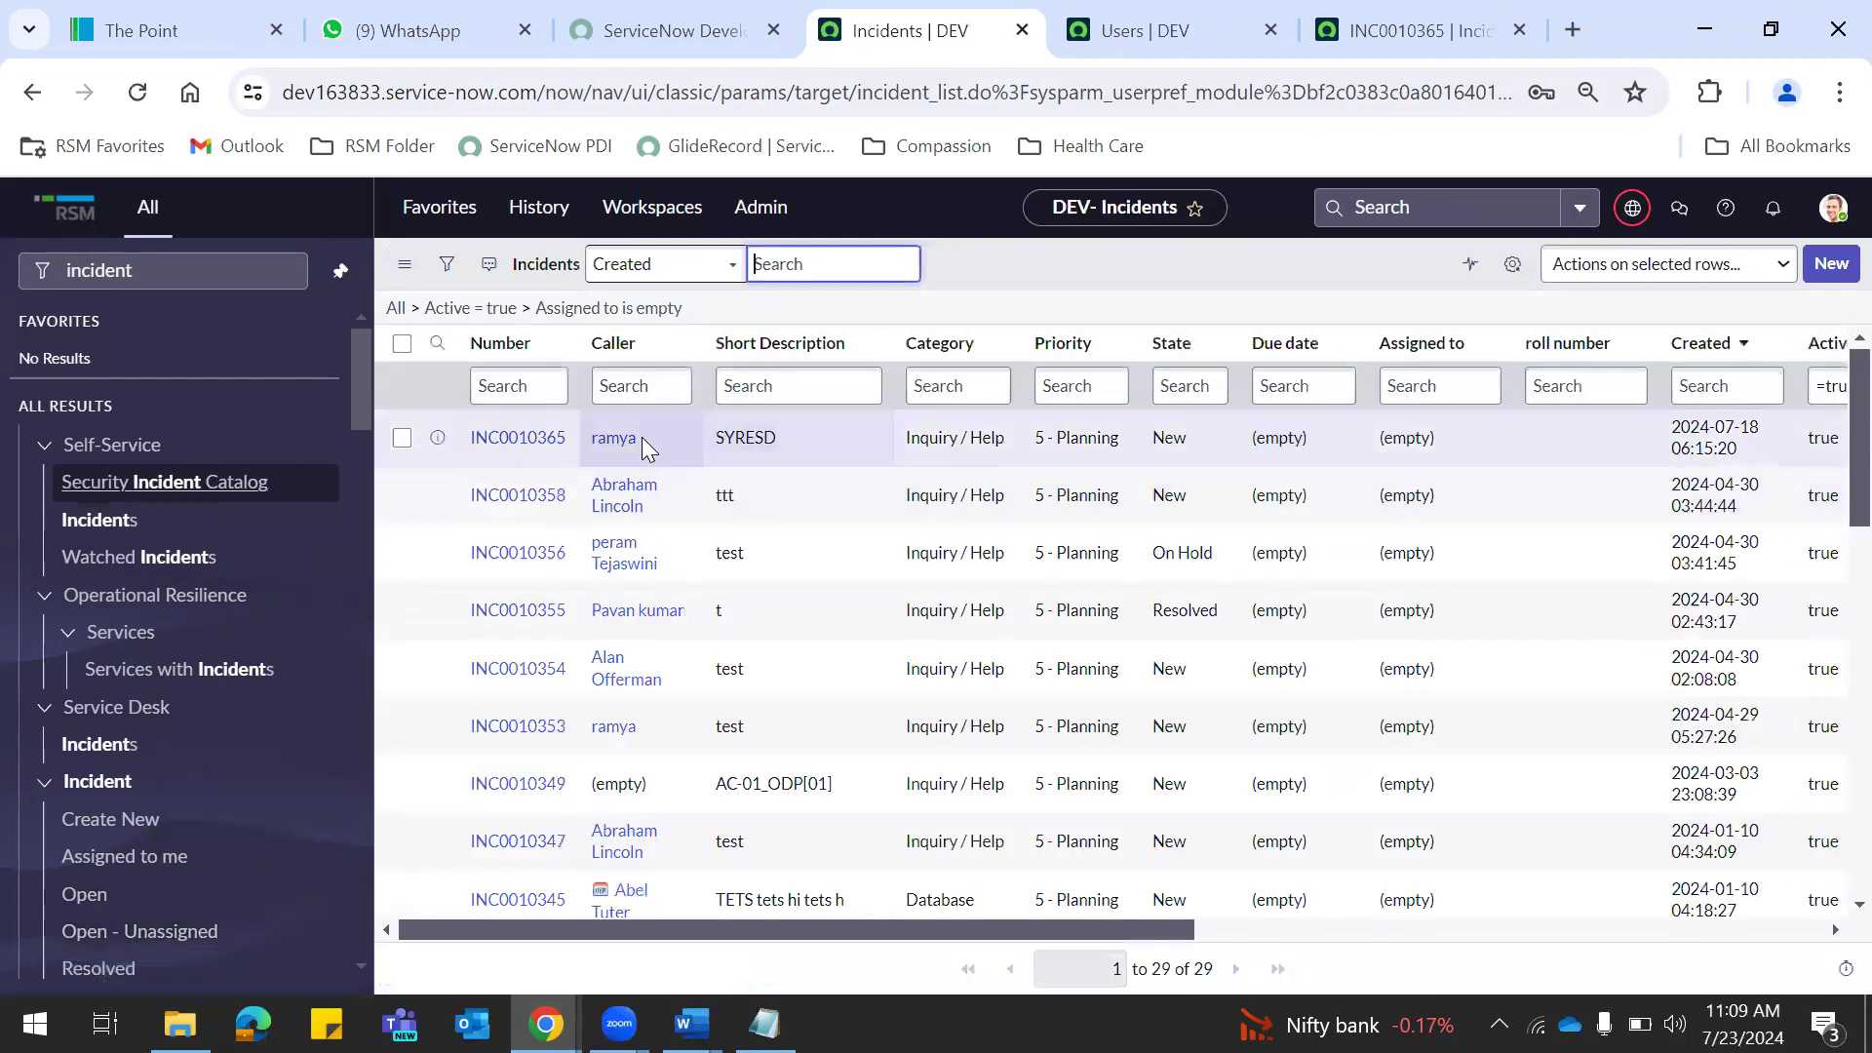
click(514, 387)
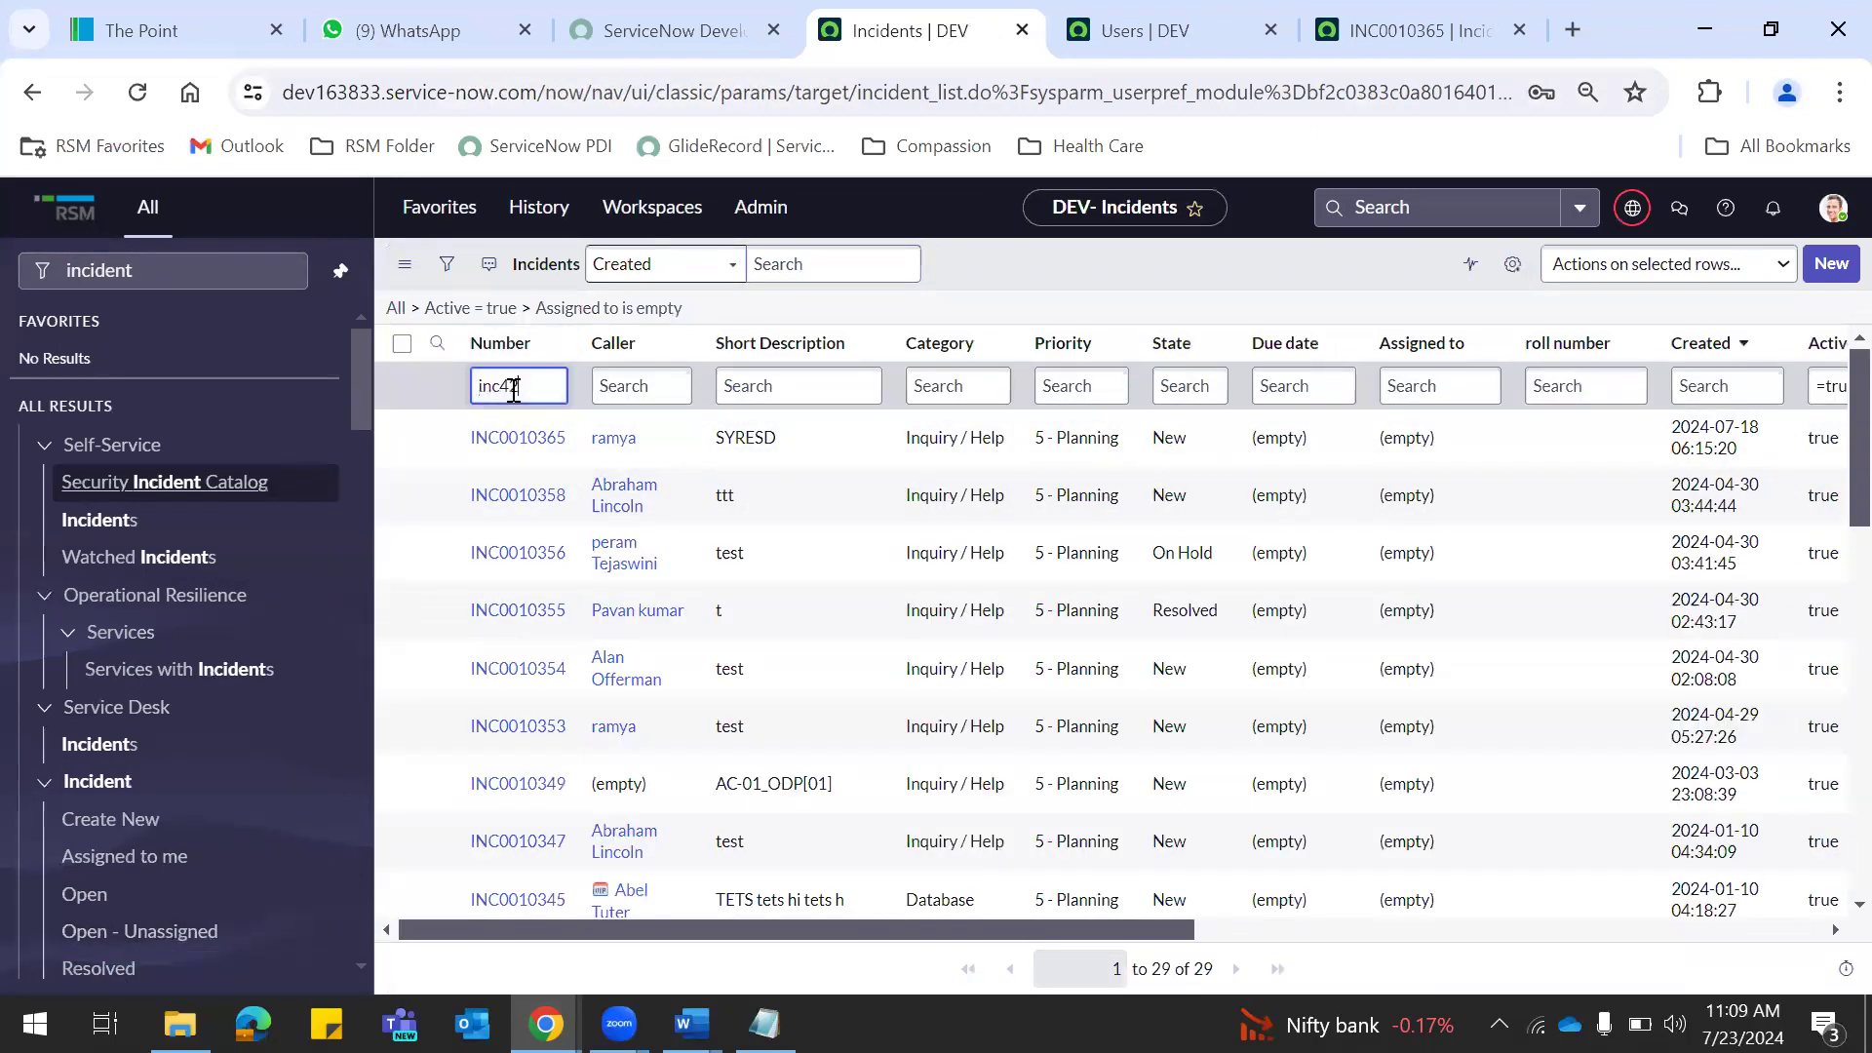
text(inc42)
key(Return)
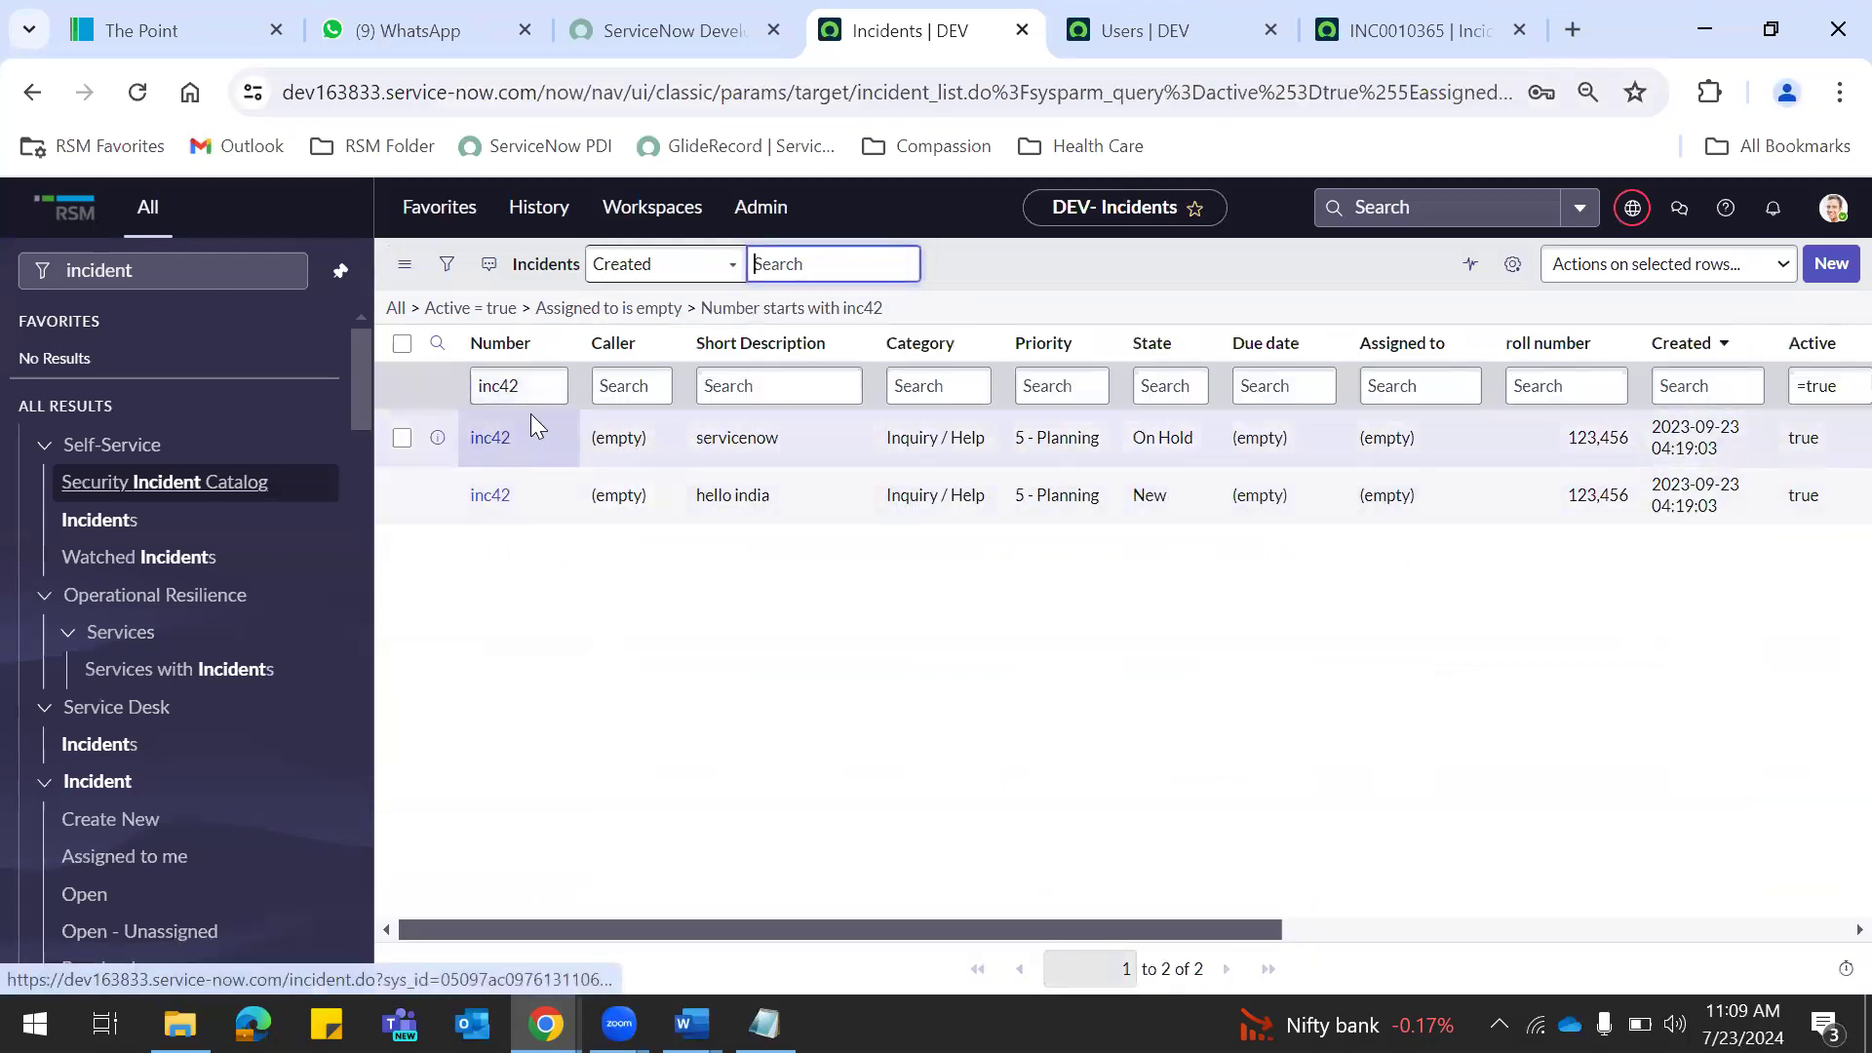
Compare the admin's inc42 list with the incognito session's full incident list and check its signed-in user.
key(alt+Tab)
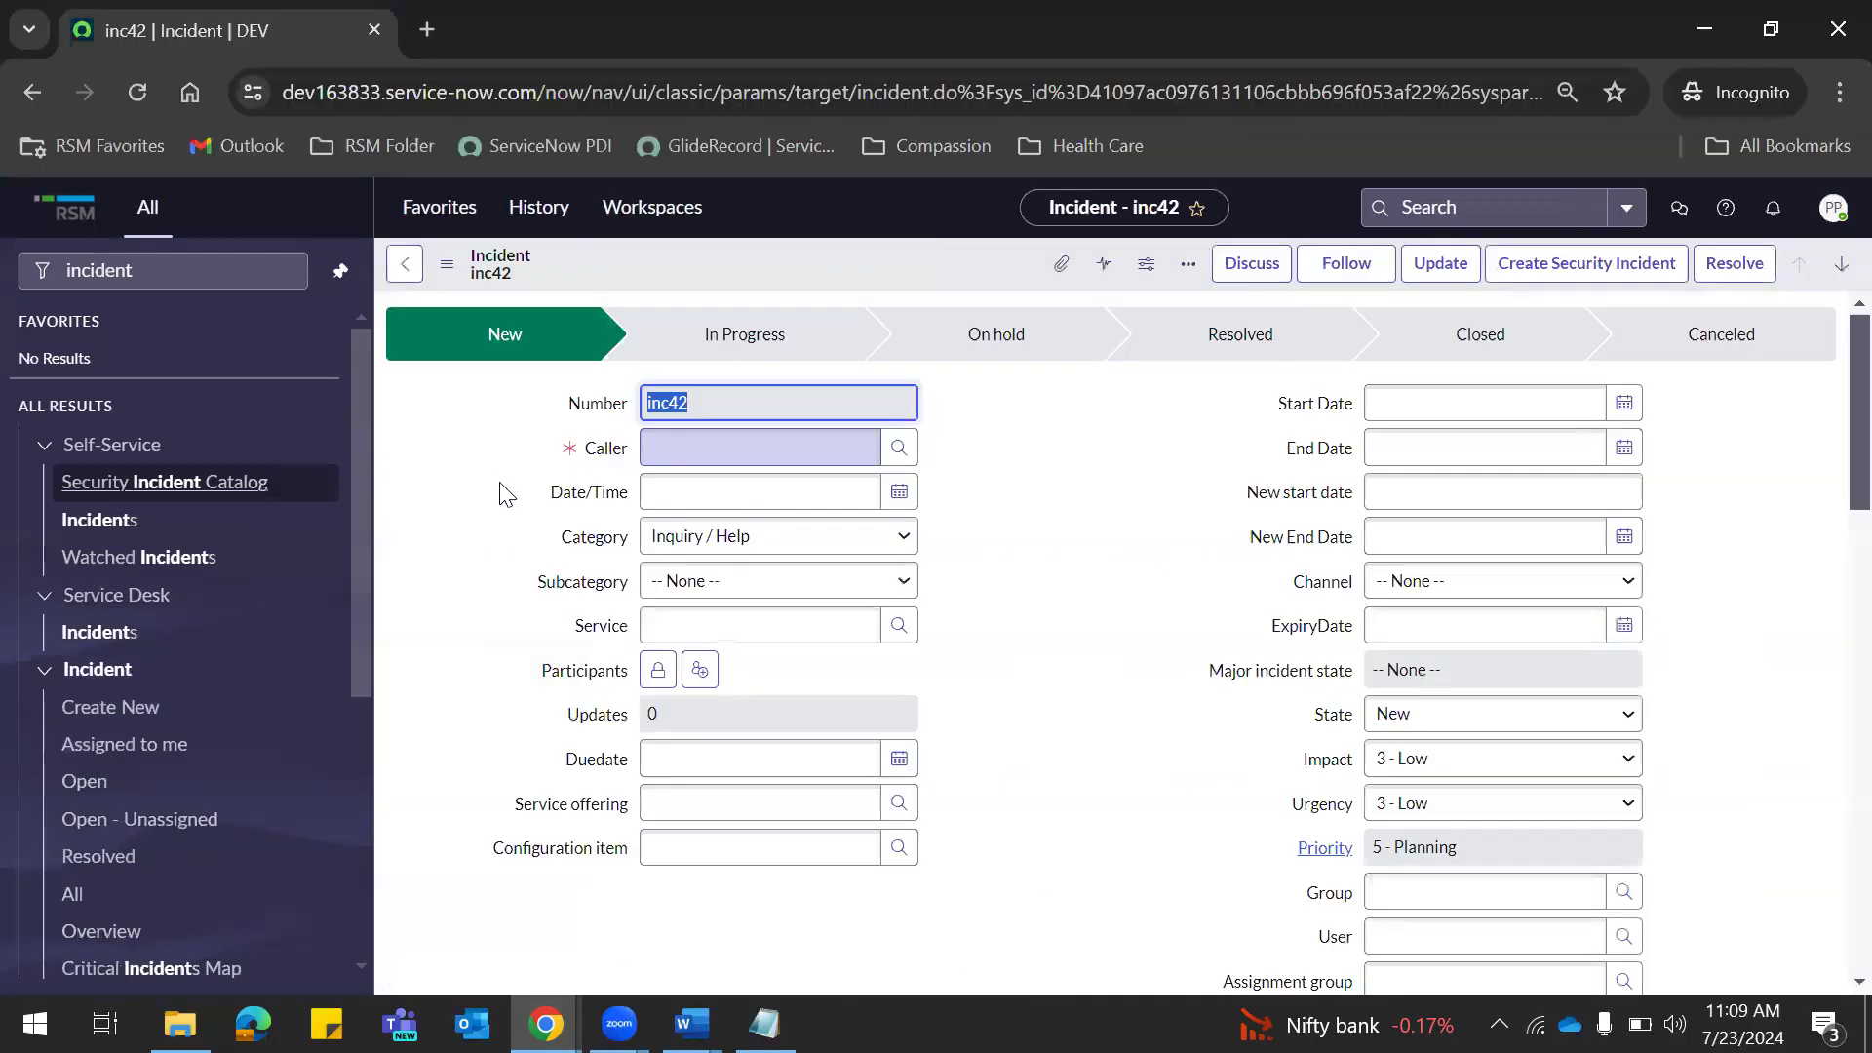
click(415, 261)
key(alt+Tab)
key(alt+Tab)
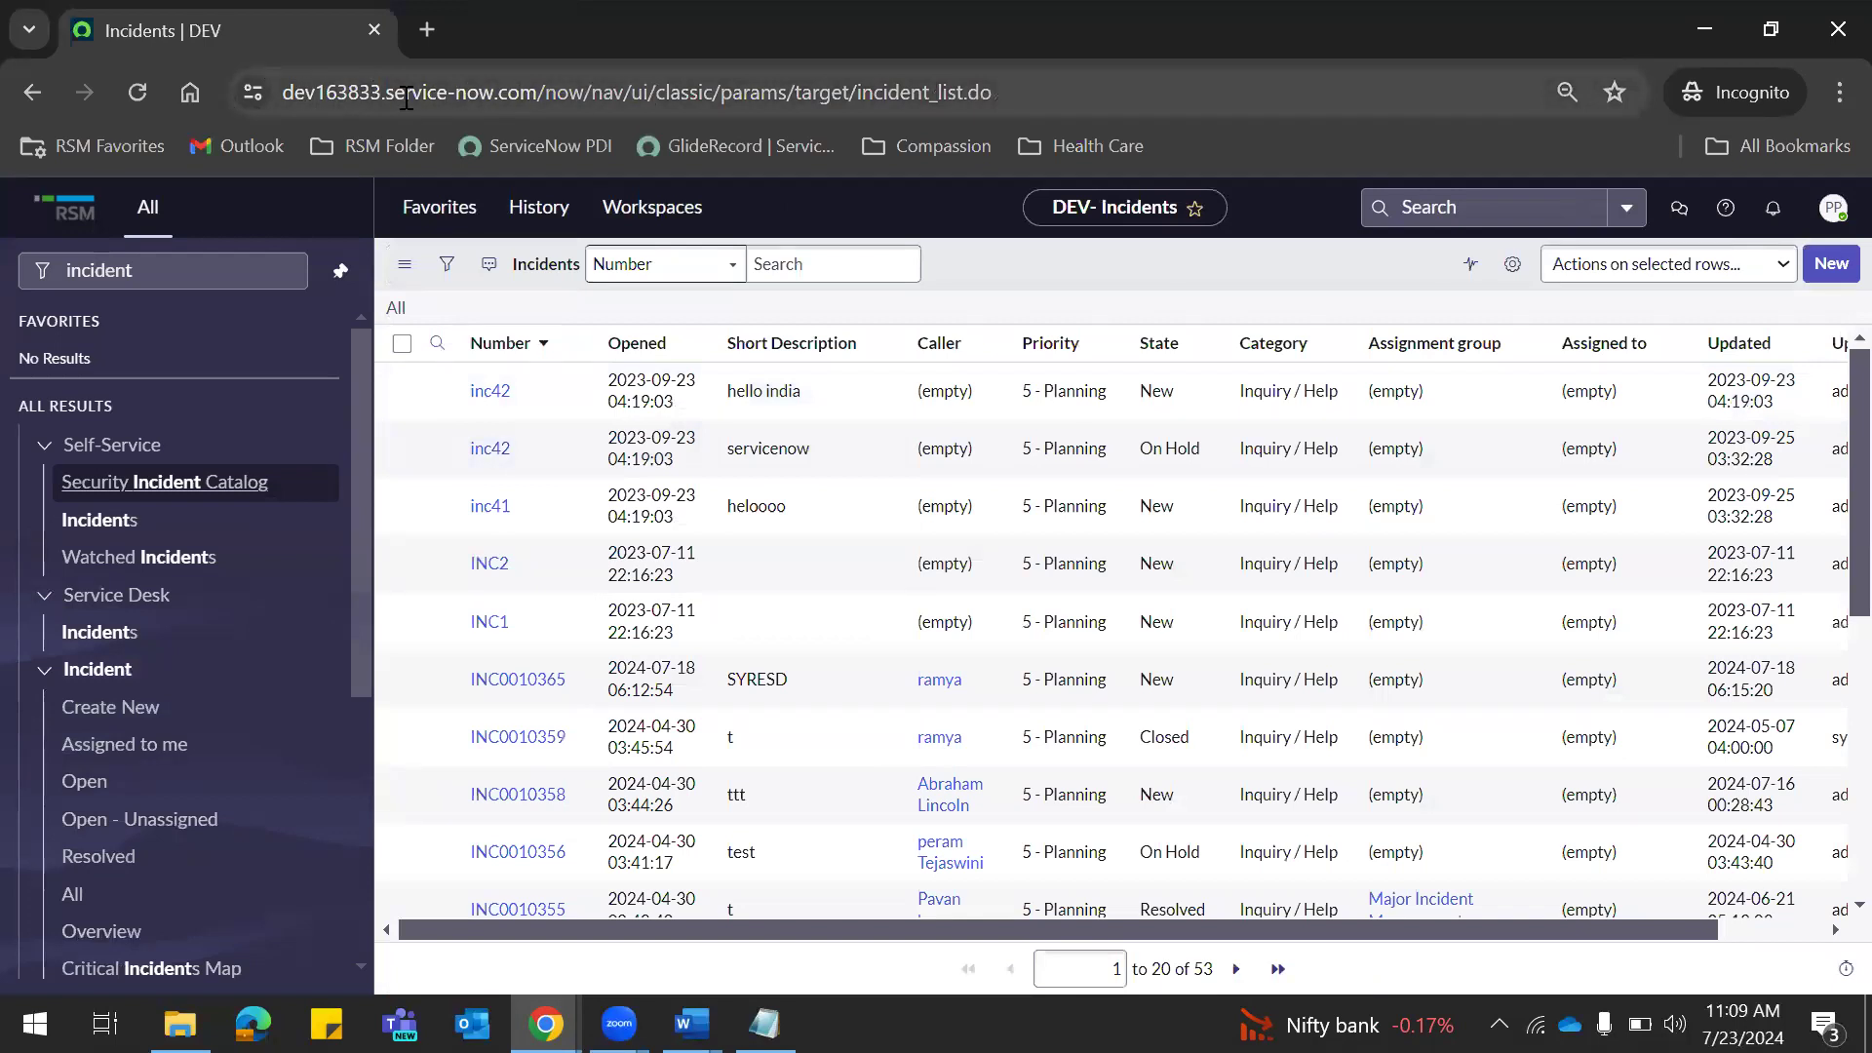
key(alt+Tab)
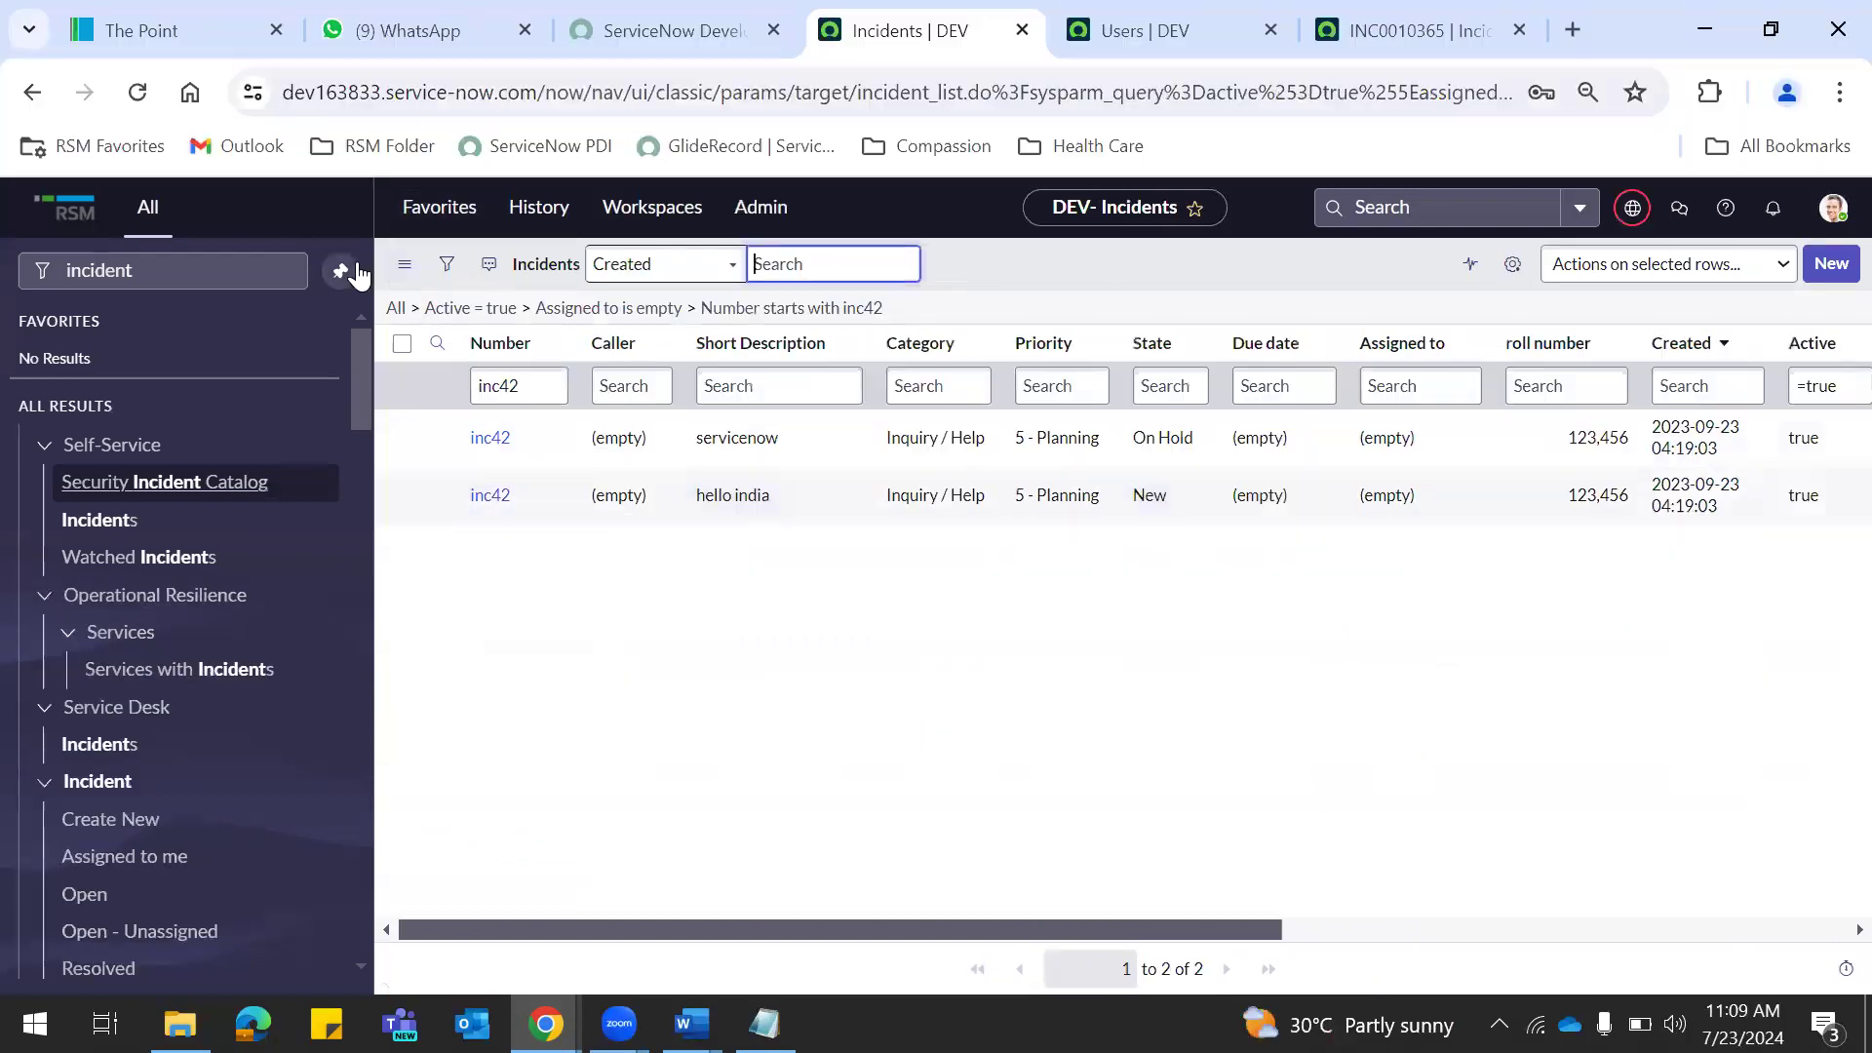
key(alt+Tab)
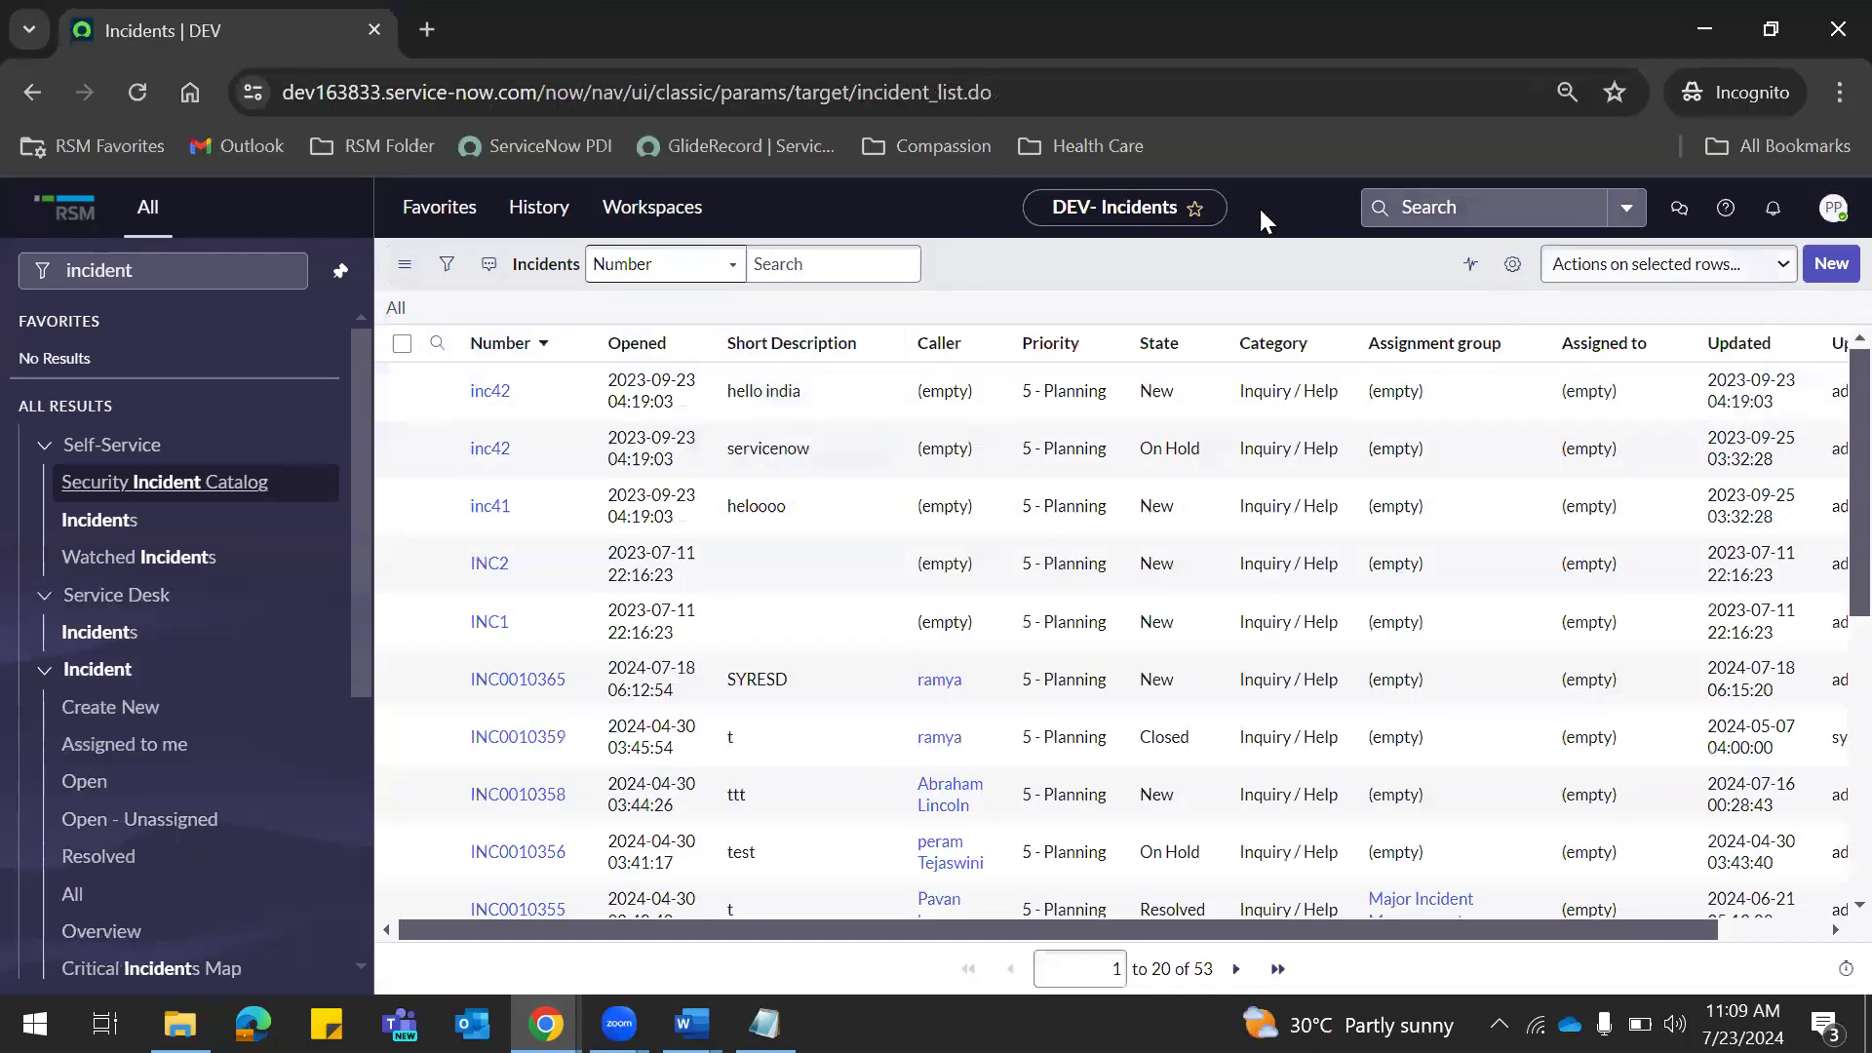
key(alt+Tab)
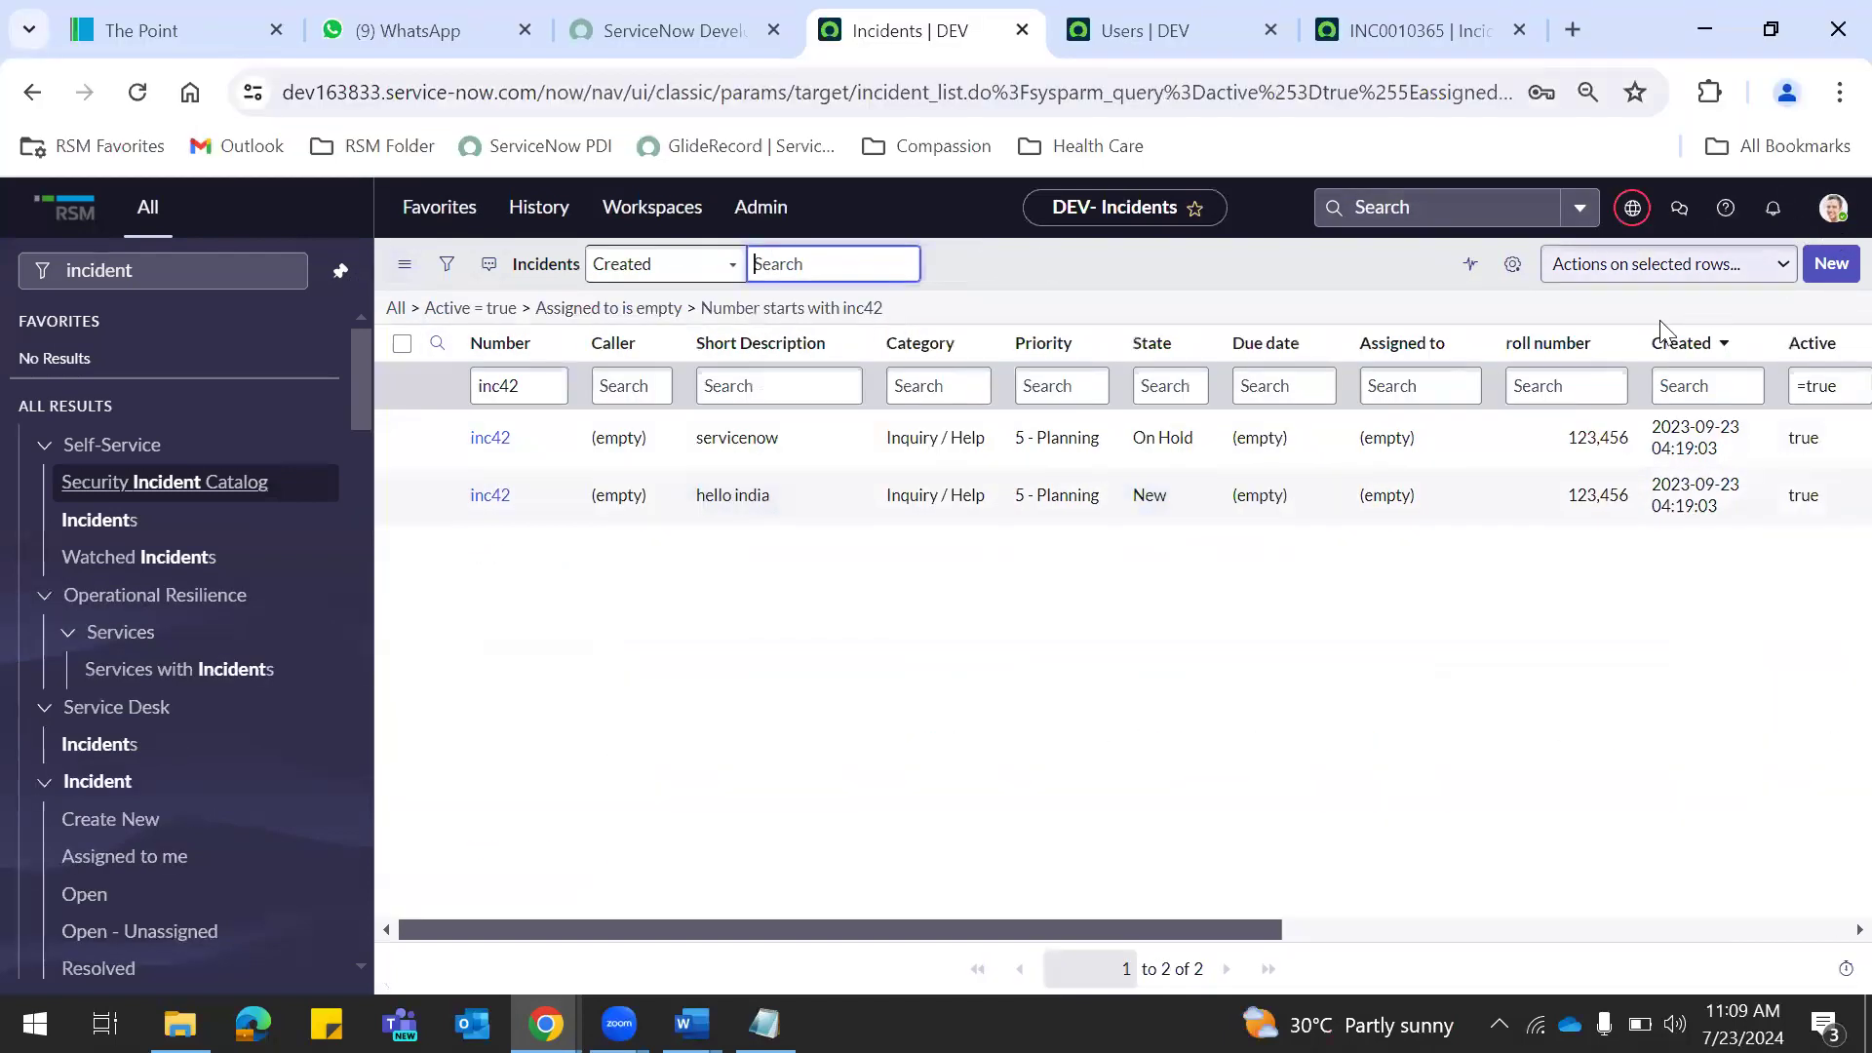
key(alt+Tab)
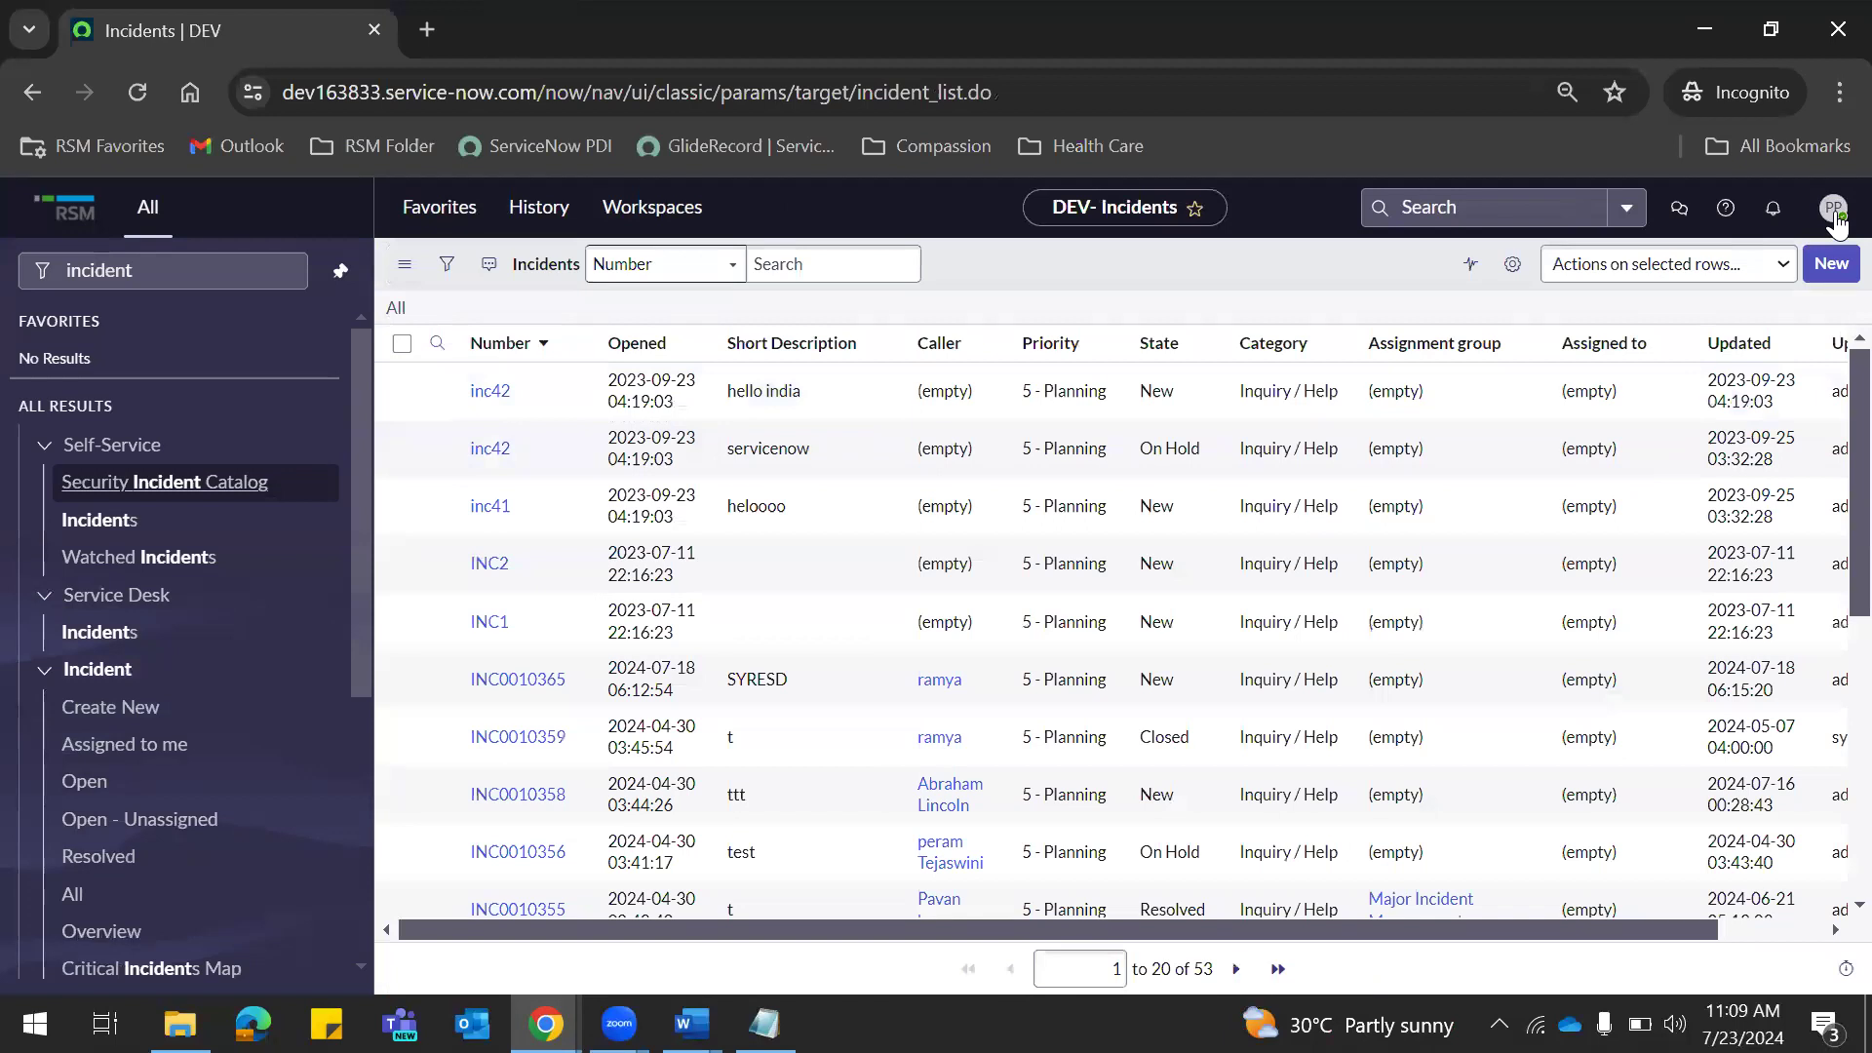
click(1837, 220)
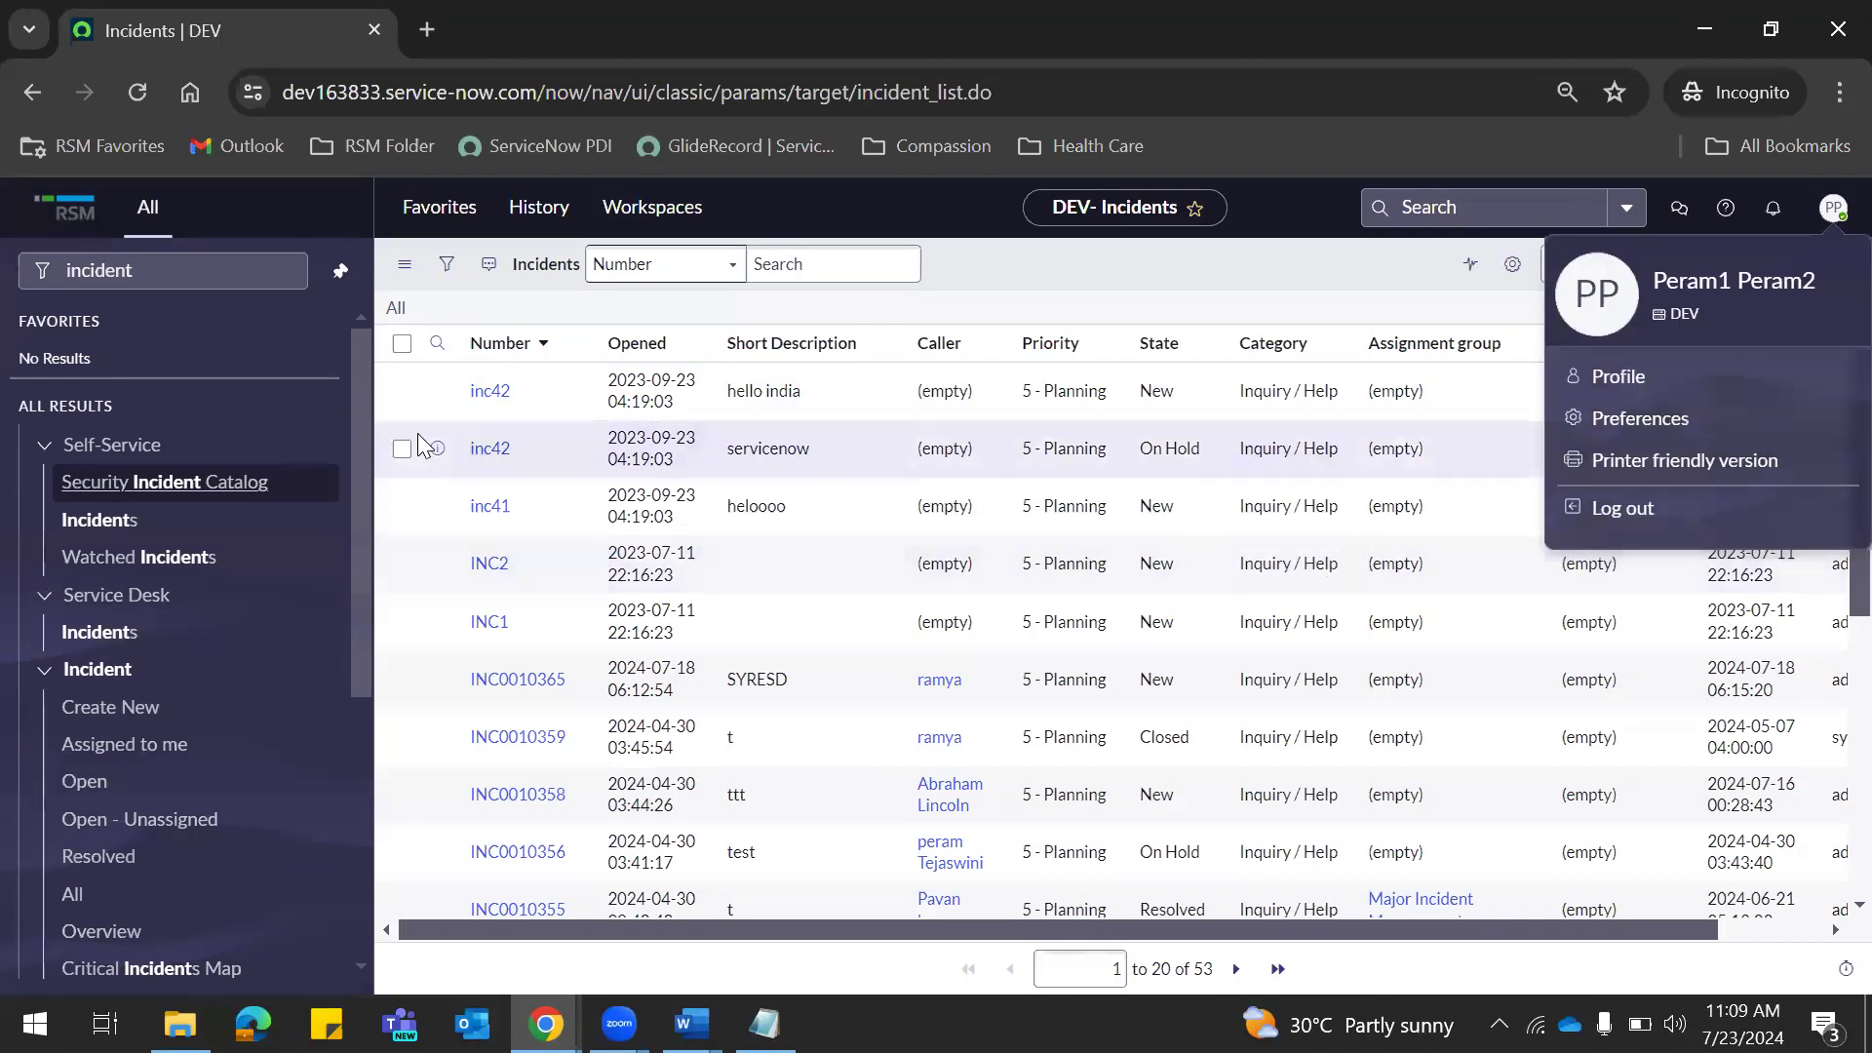
click(147, 270)
double_click(182, 273)
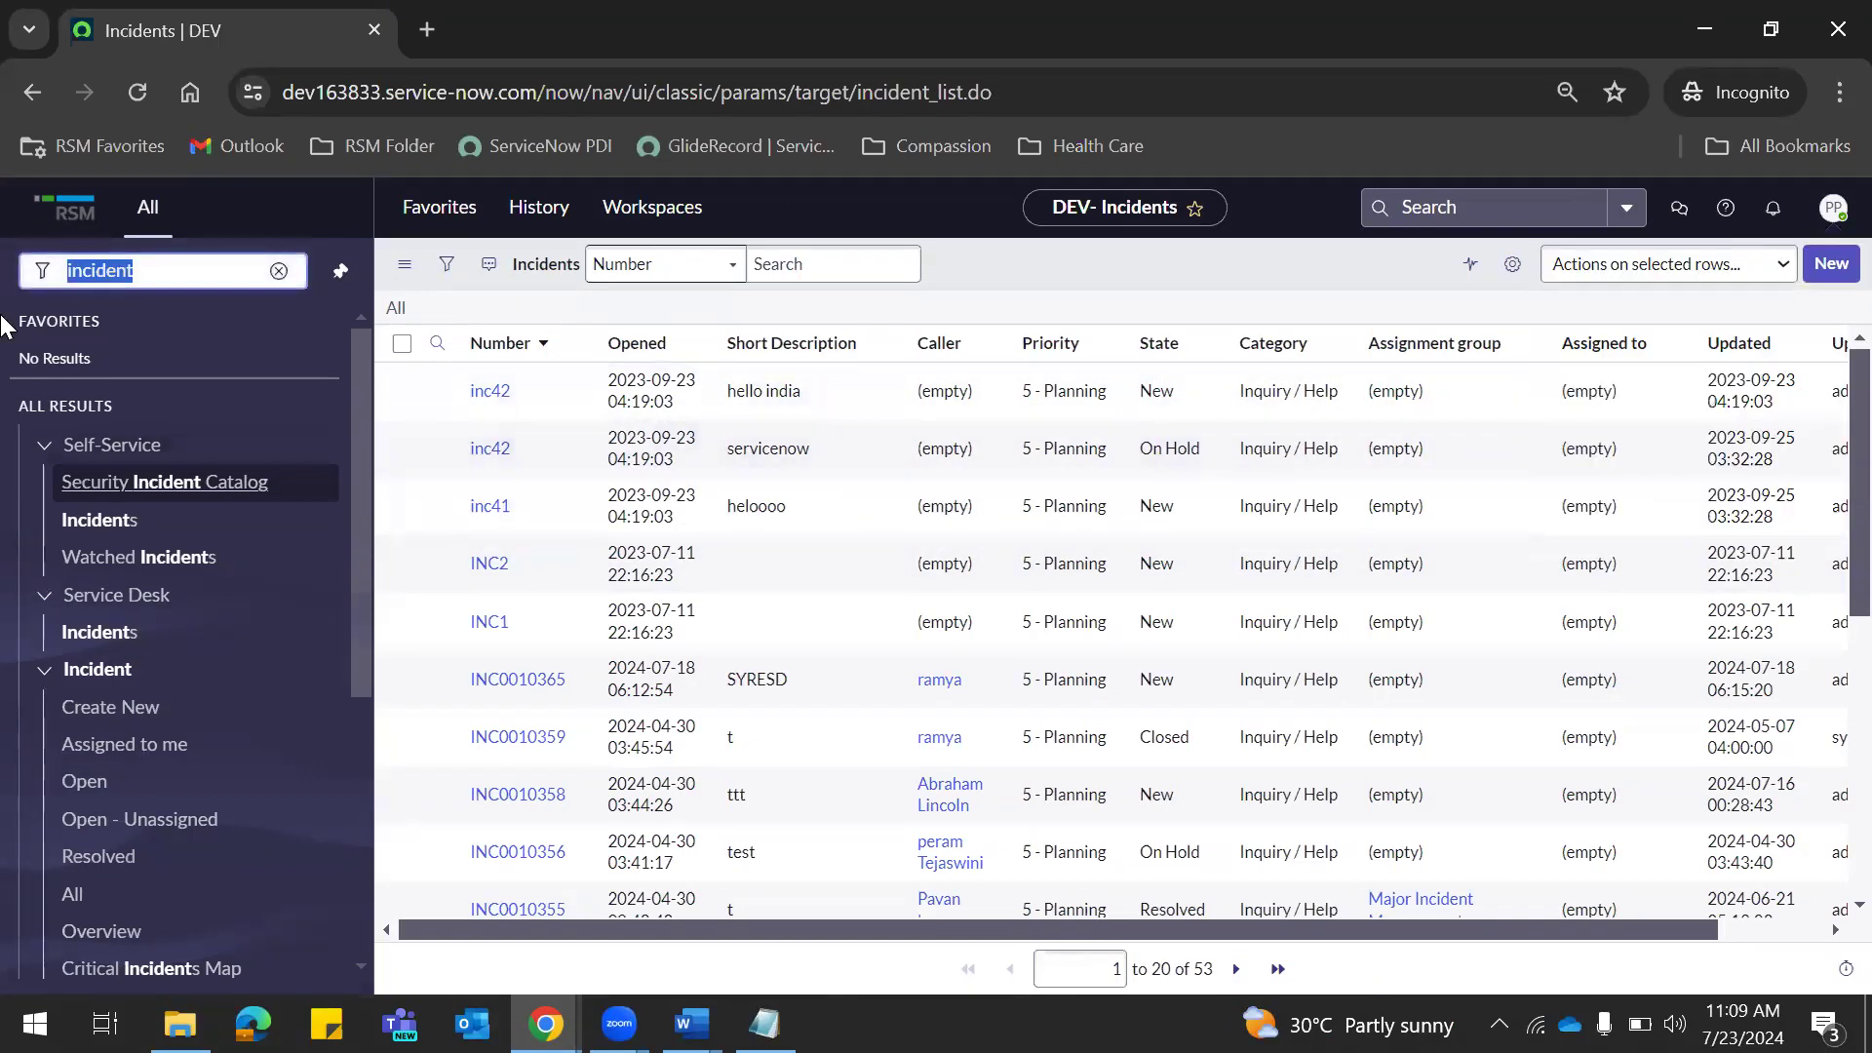
Open the Users table list using 'sys' in the navigator filter.
key(BackSpace)
text(user)
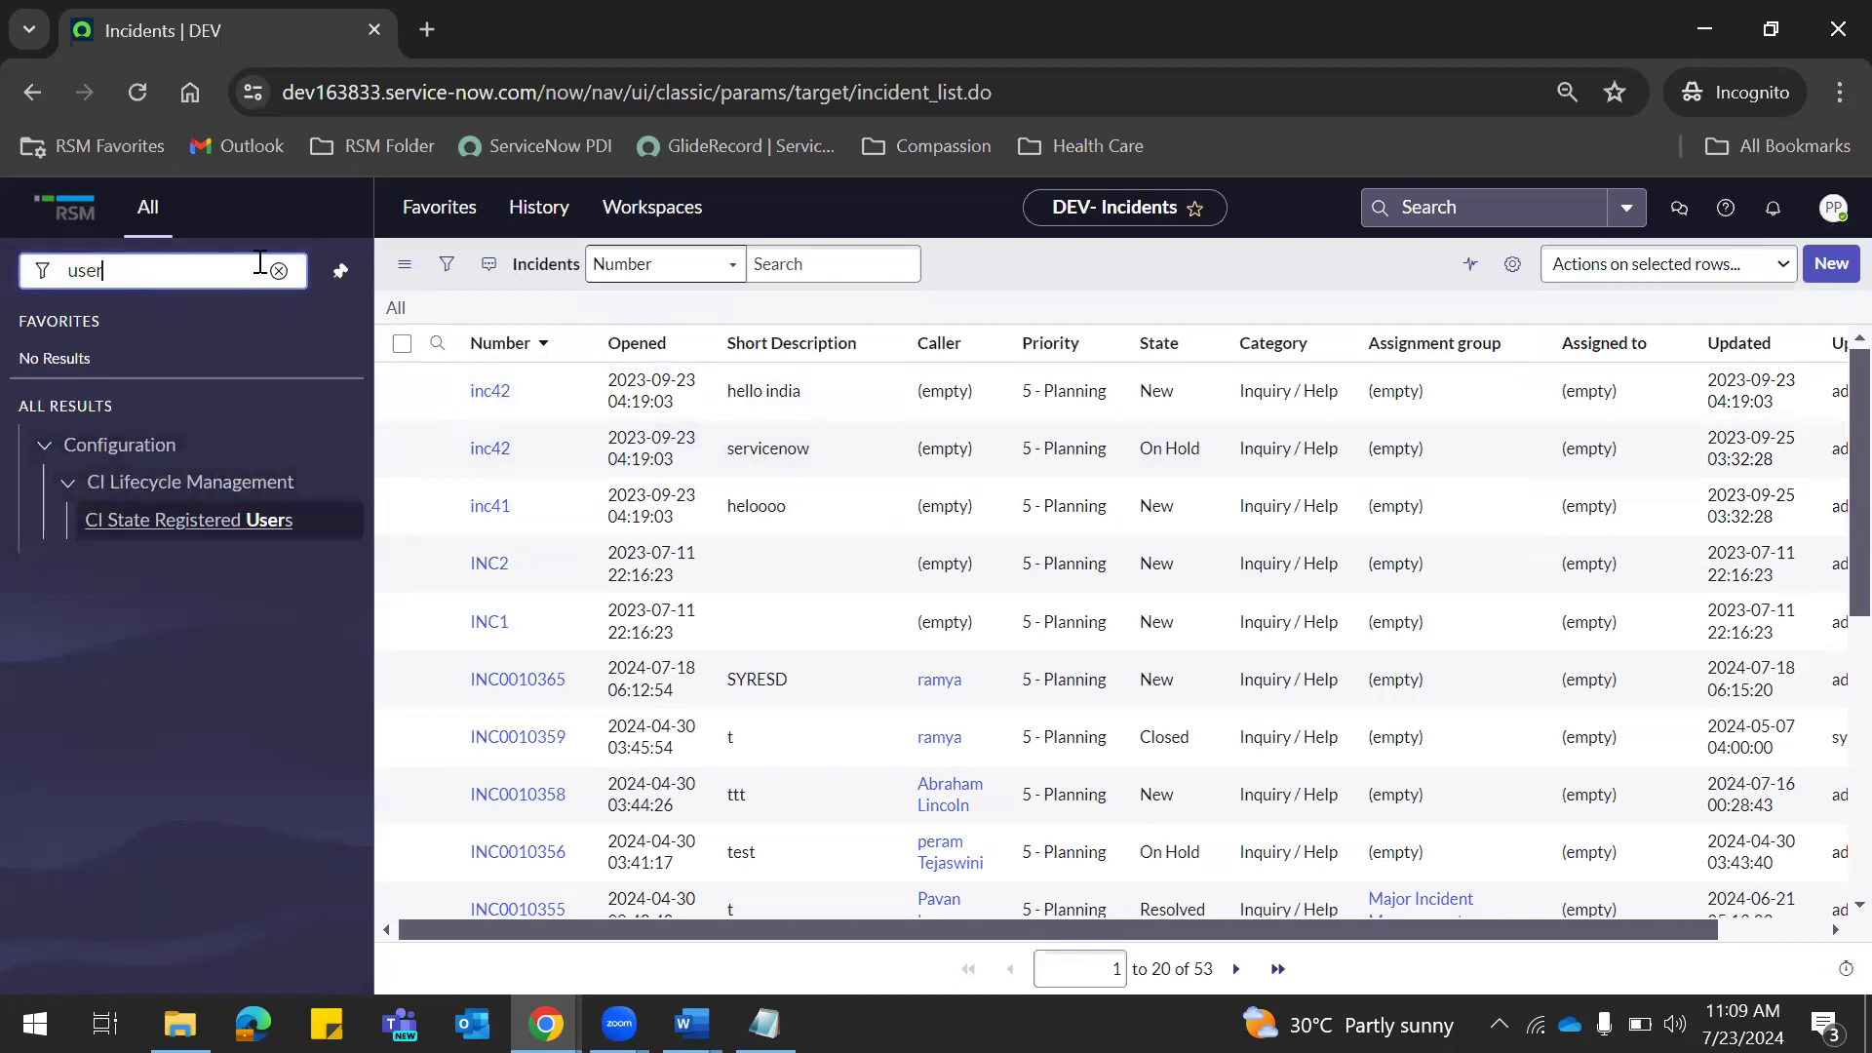
click(278, 270)
text(sys_)
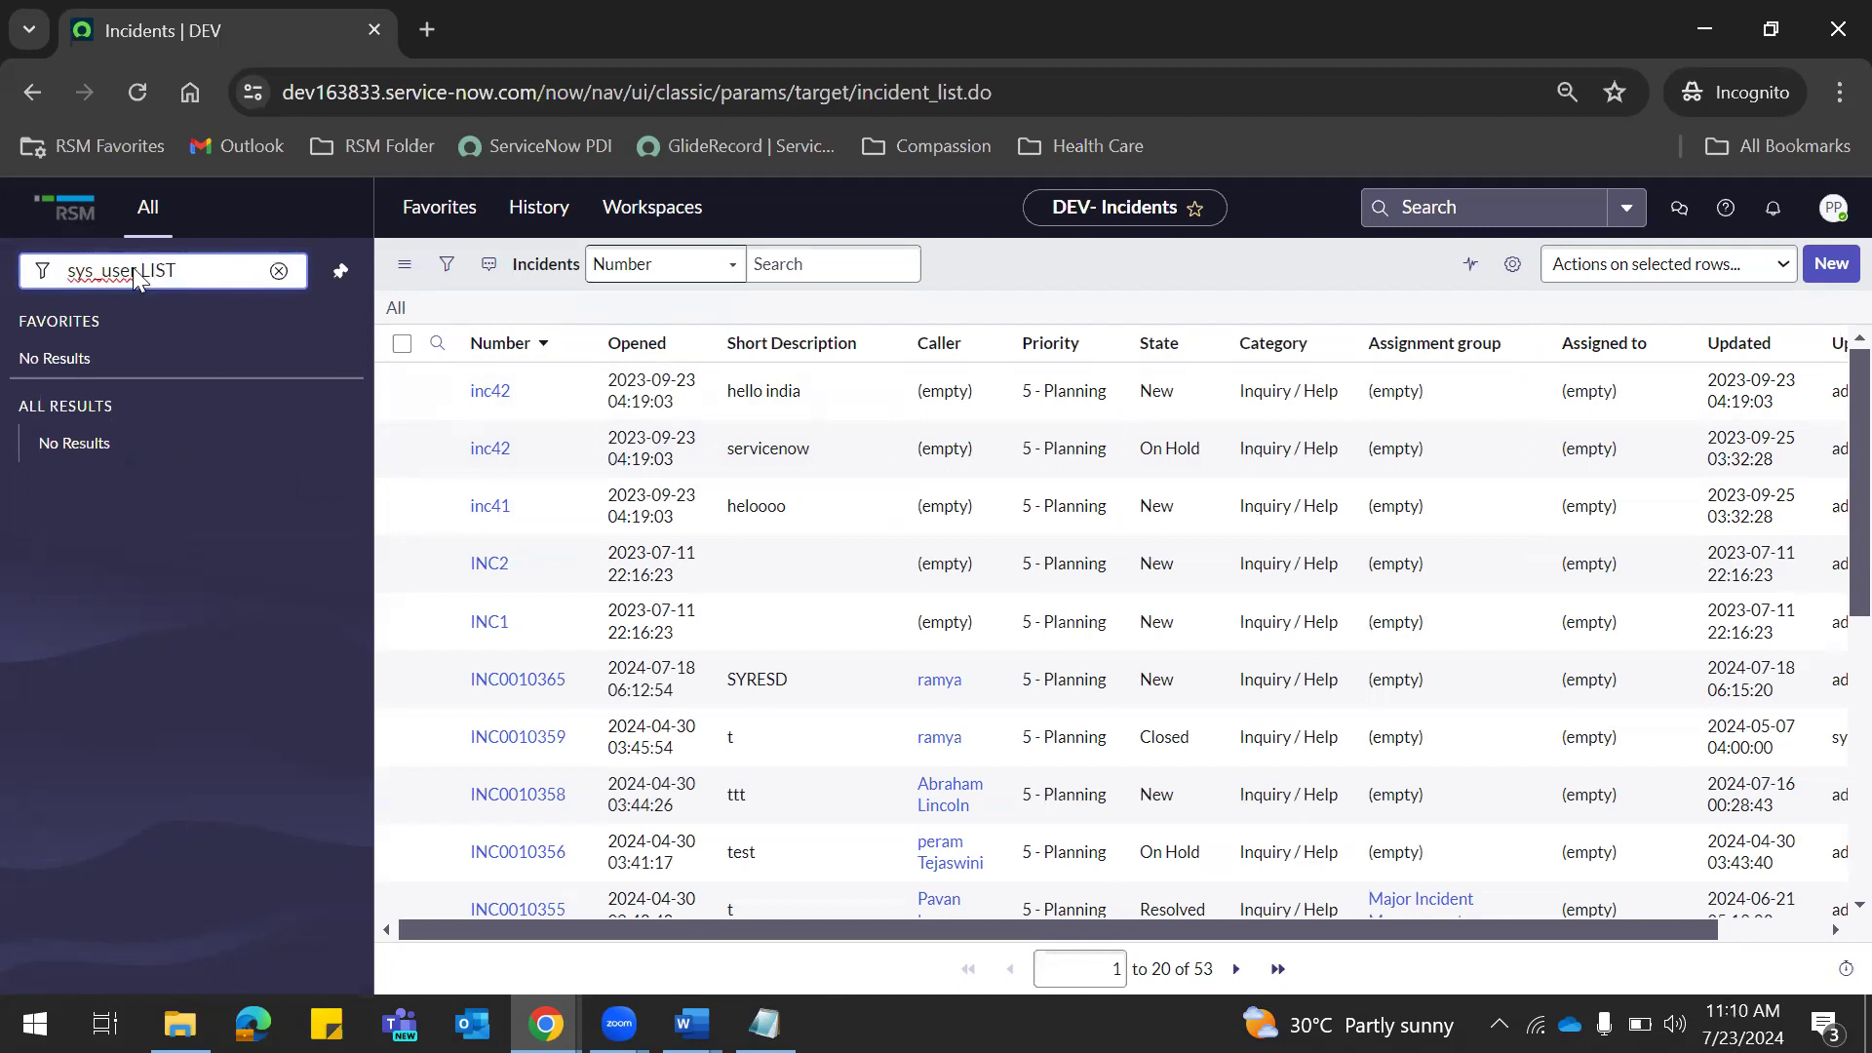
key(Return)
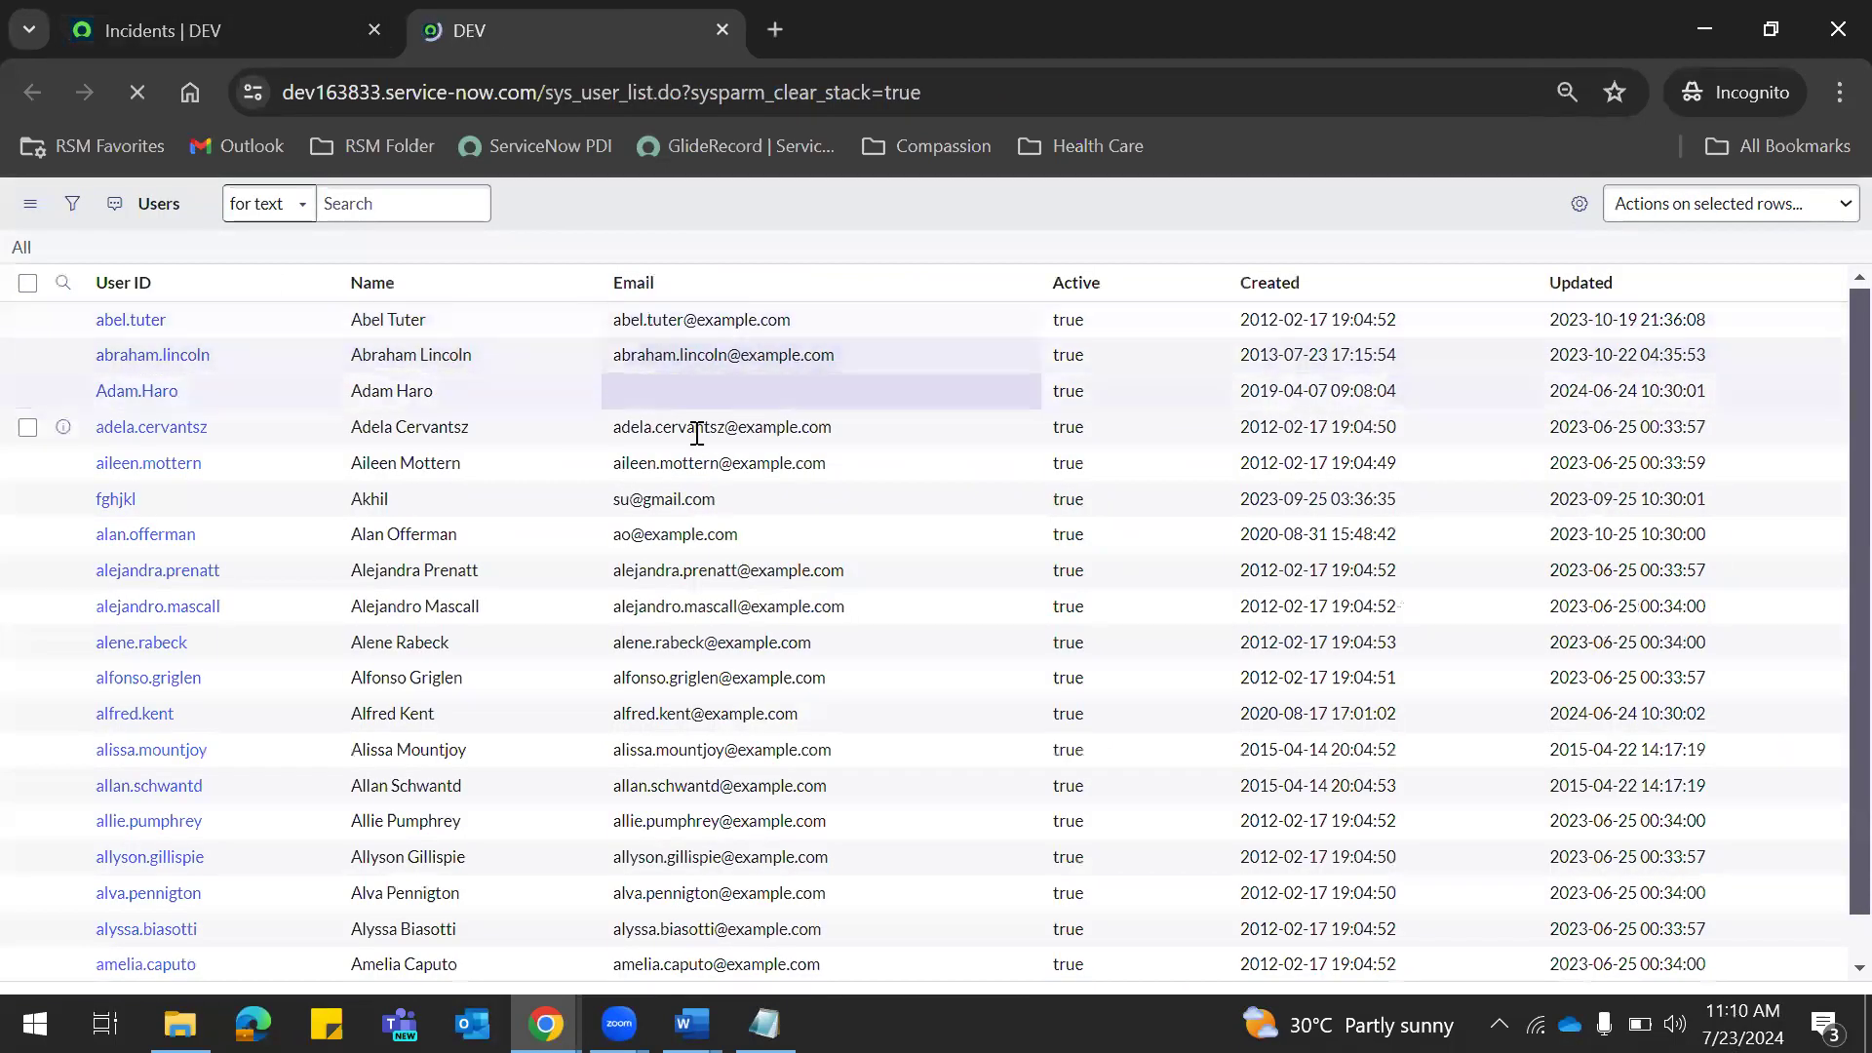
Open the first user's record in a new tab, scroll through its fields and roles, then return.
middle_click(122, 334)
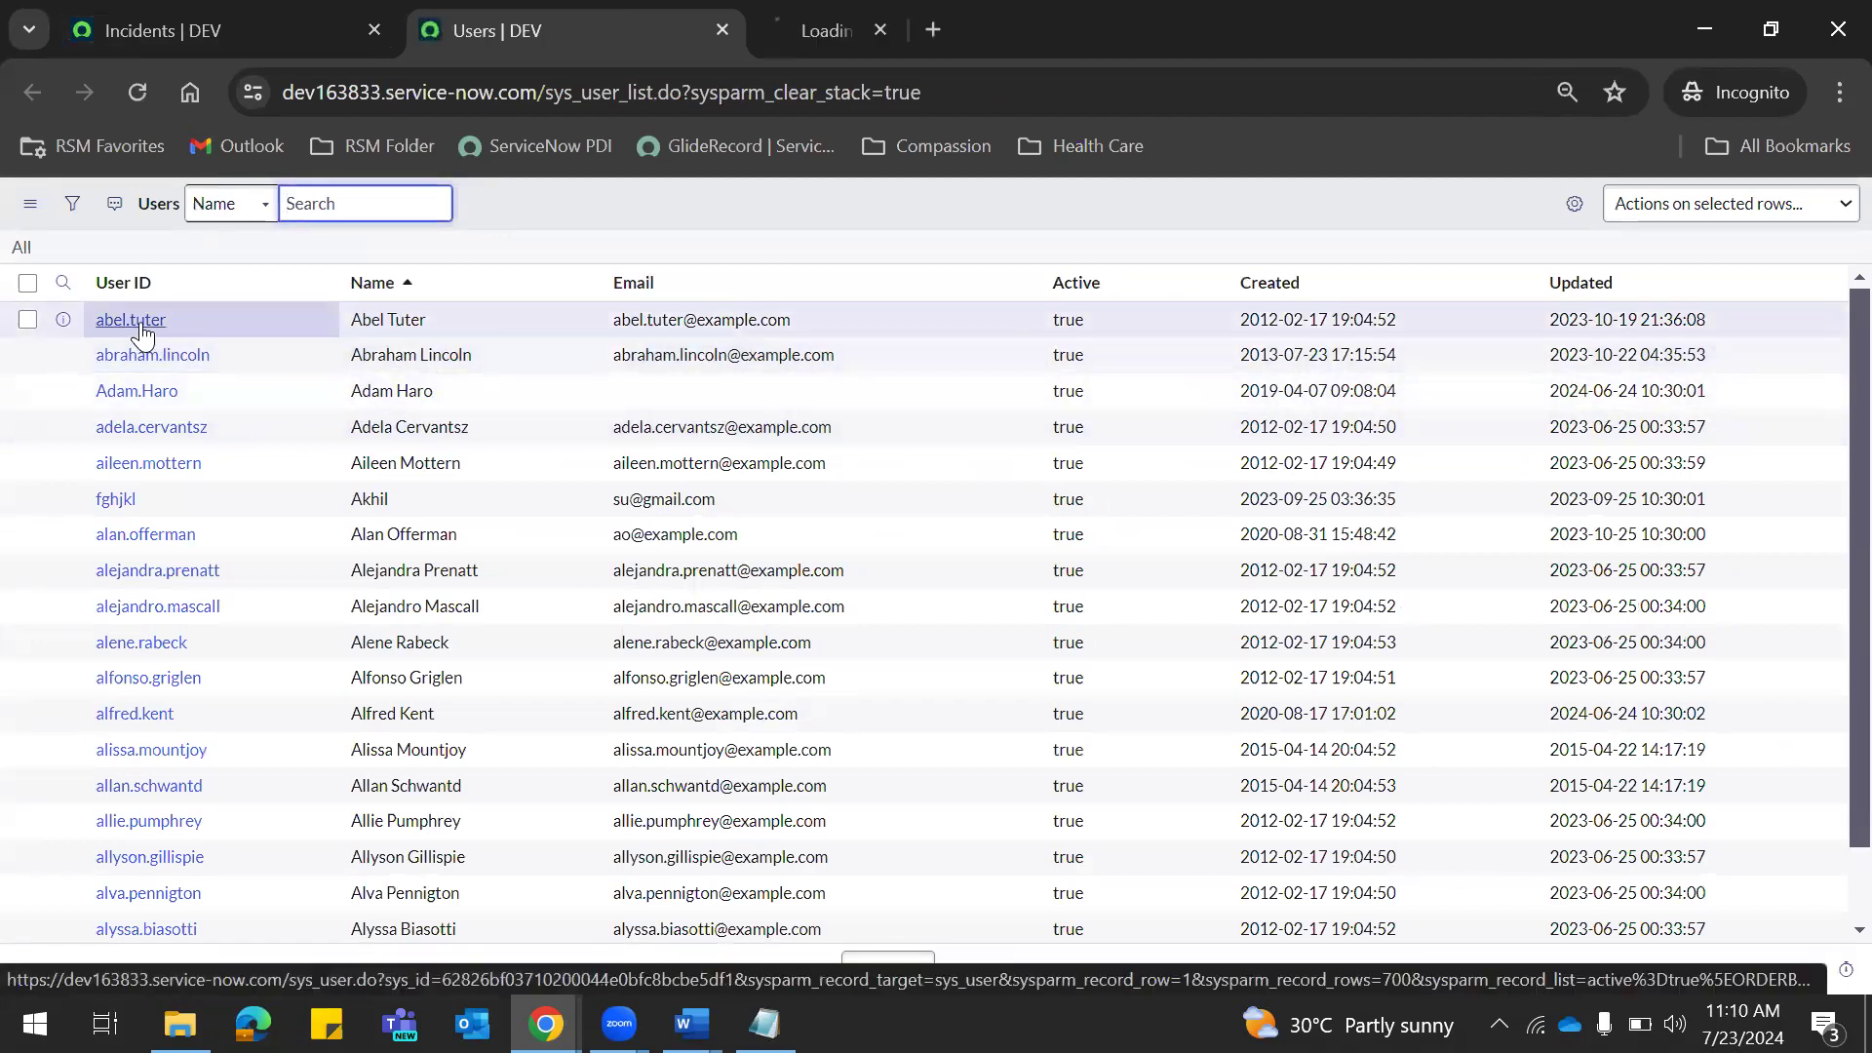
click(833, 30)
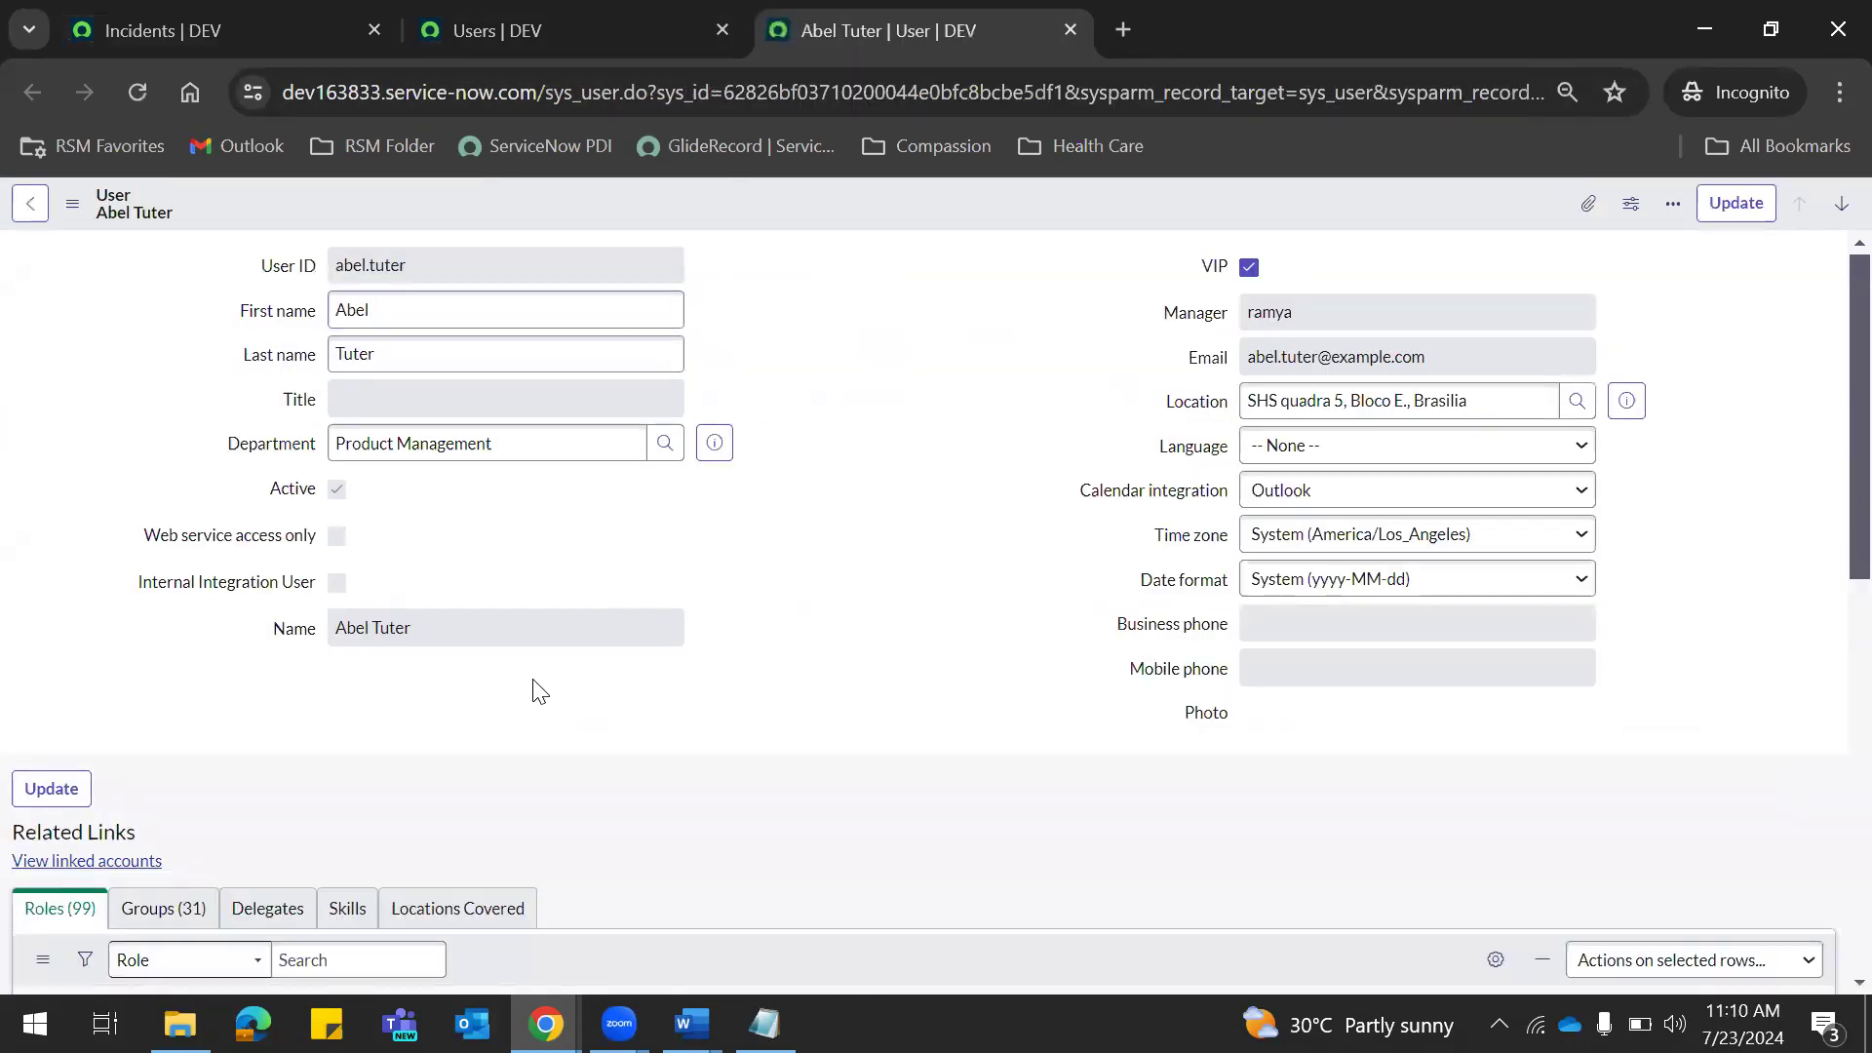
double_click(439, 619)
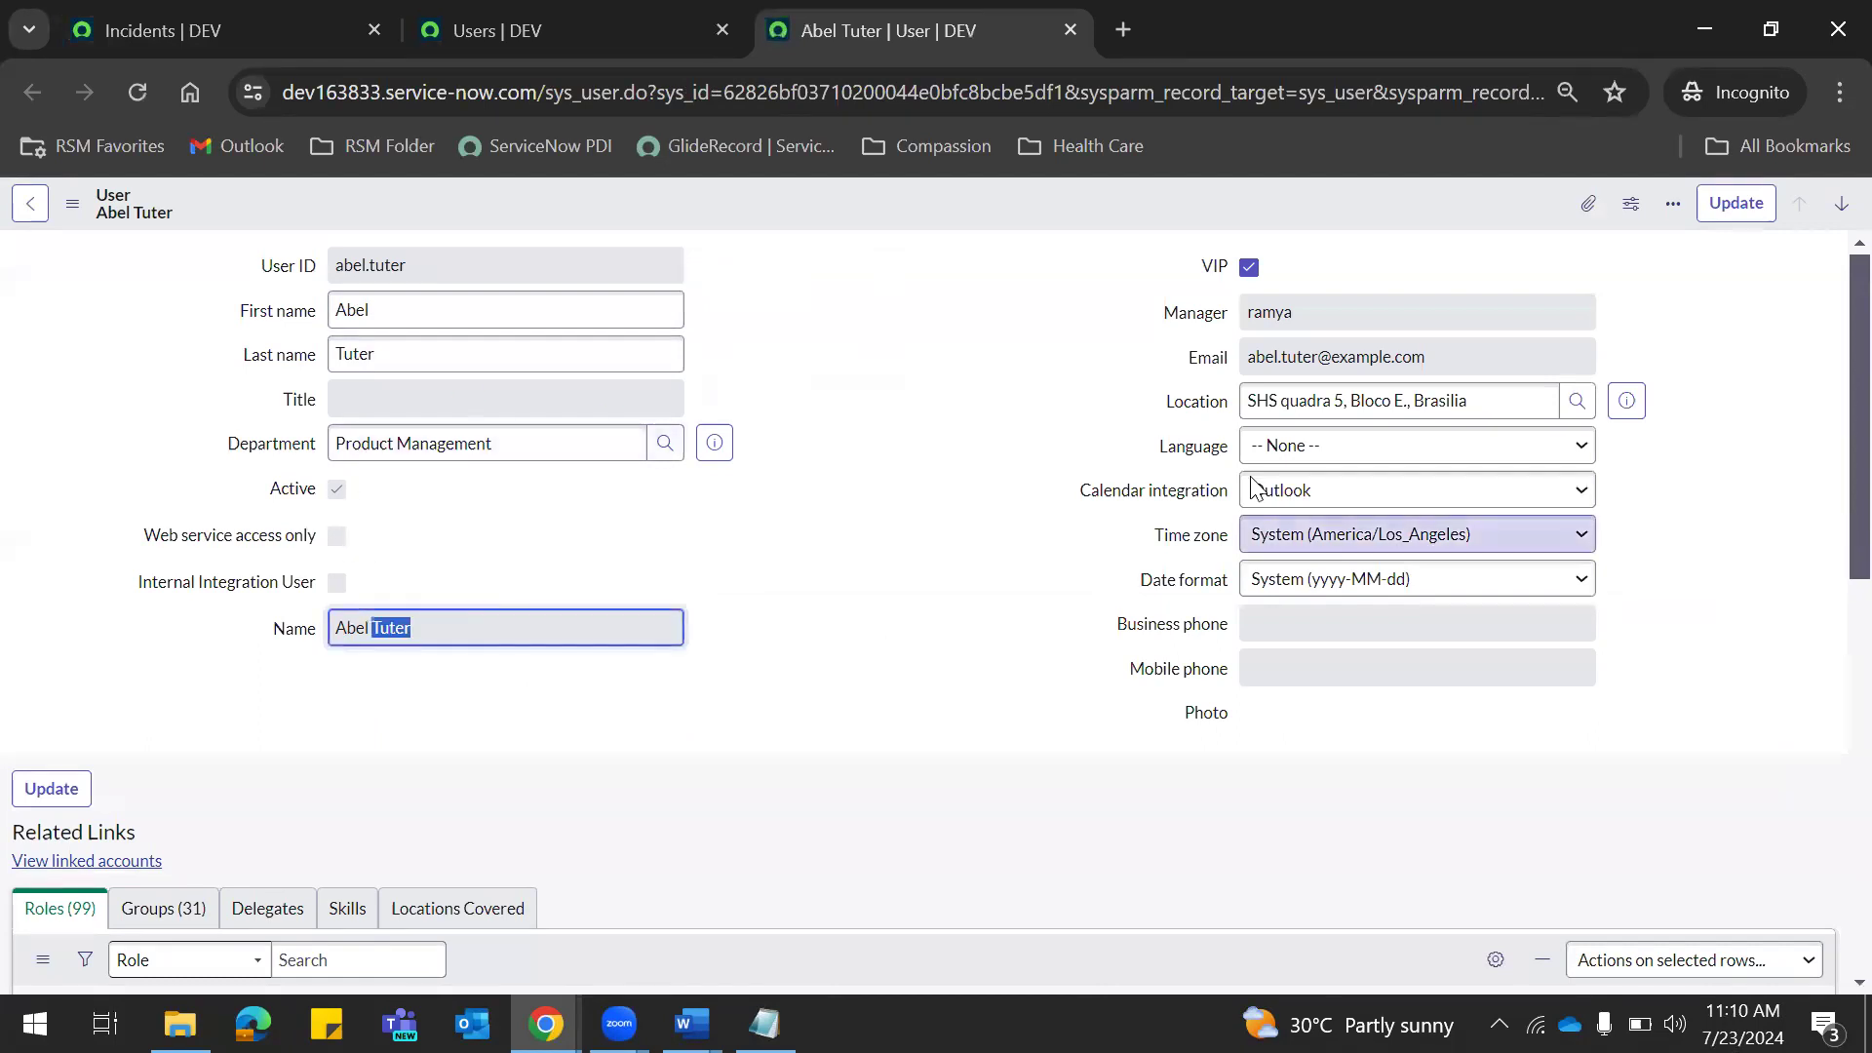
scroll(1826, 390, down, 5)
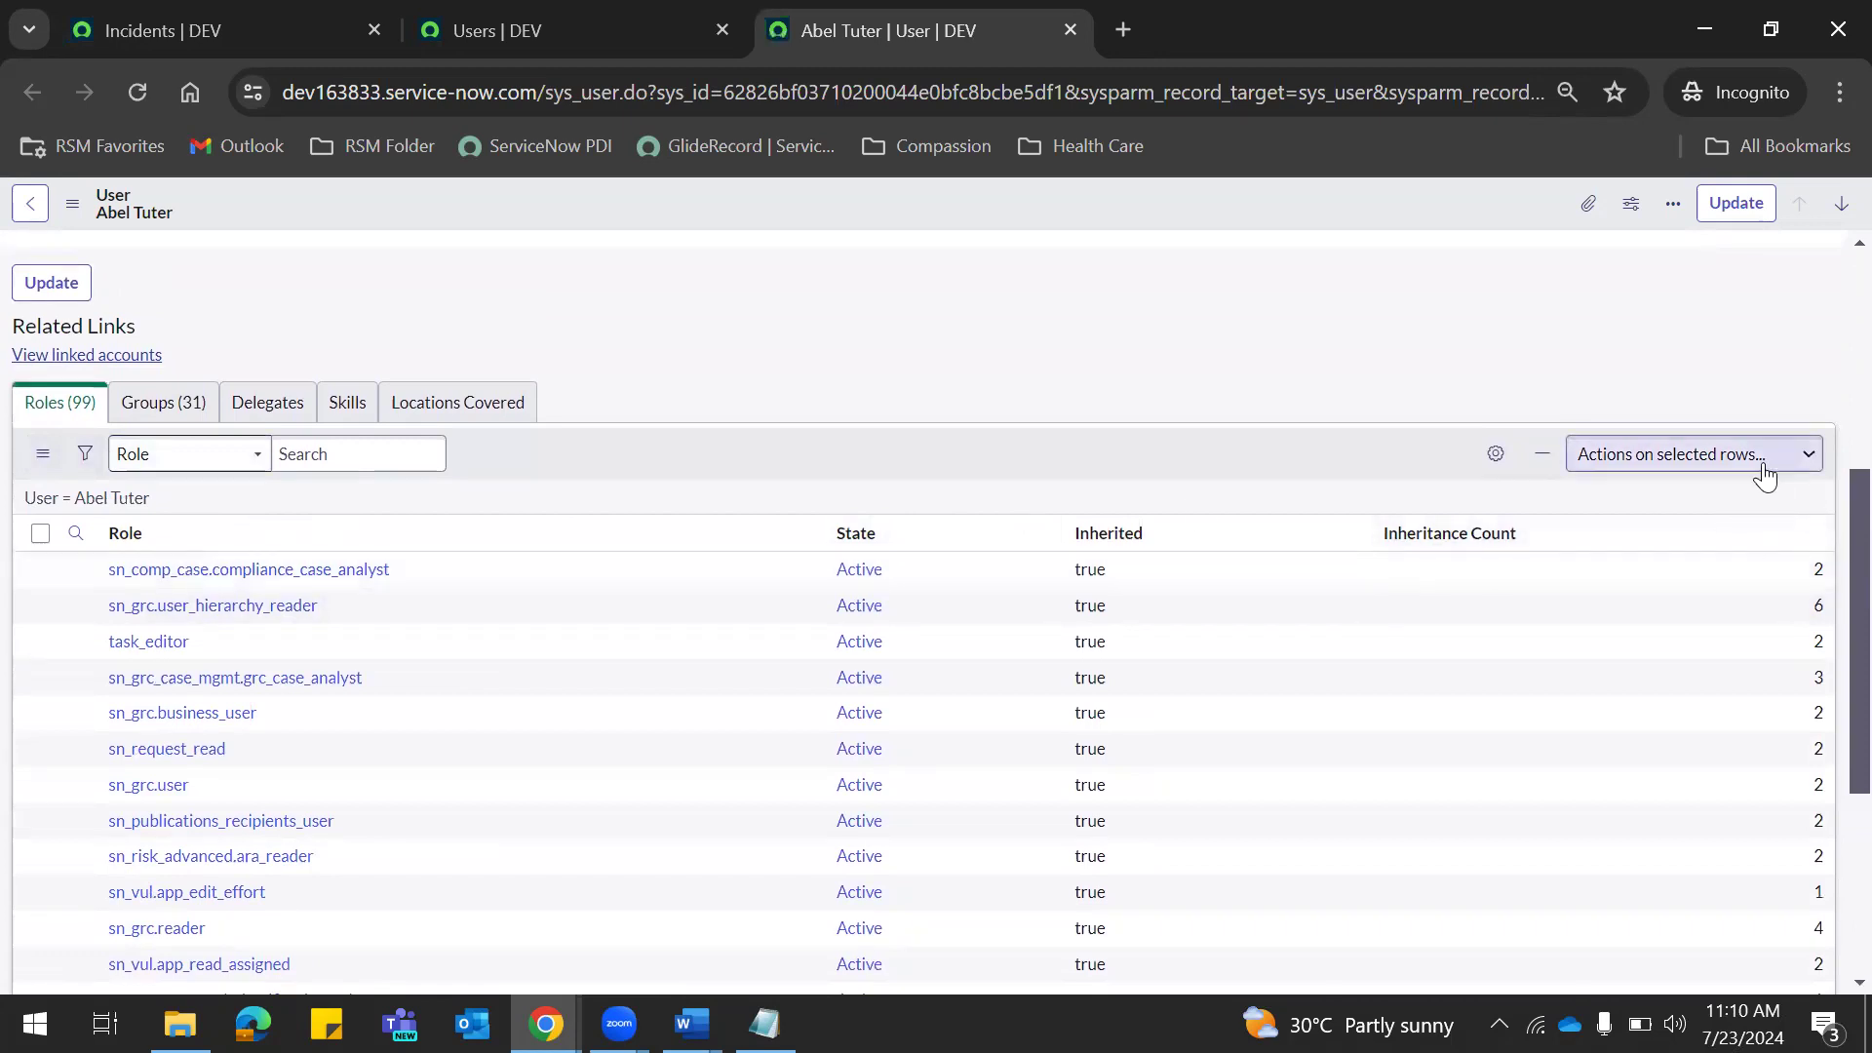
drag(1831, 628, 1833, 292)
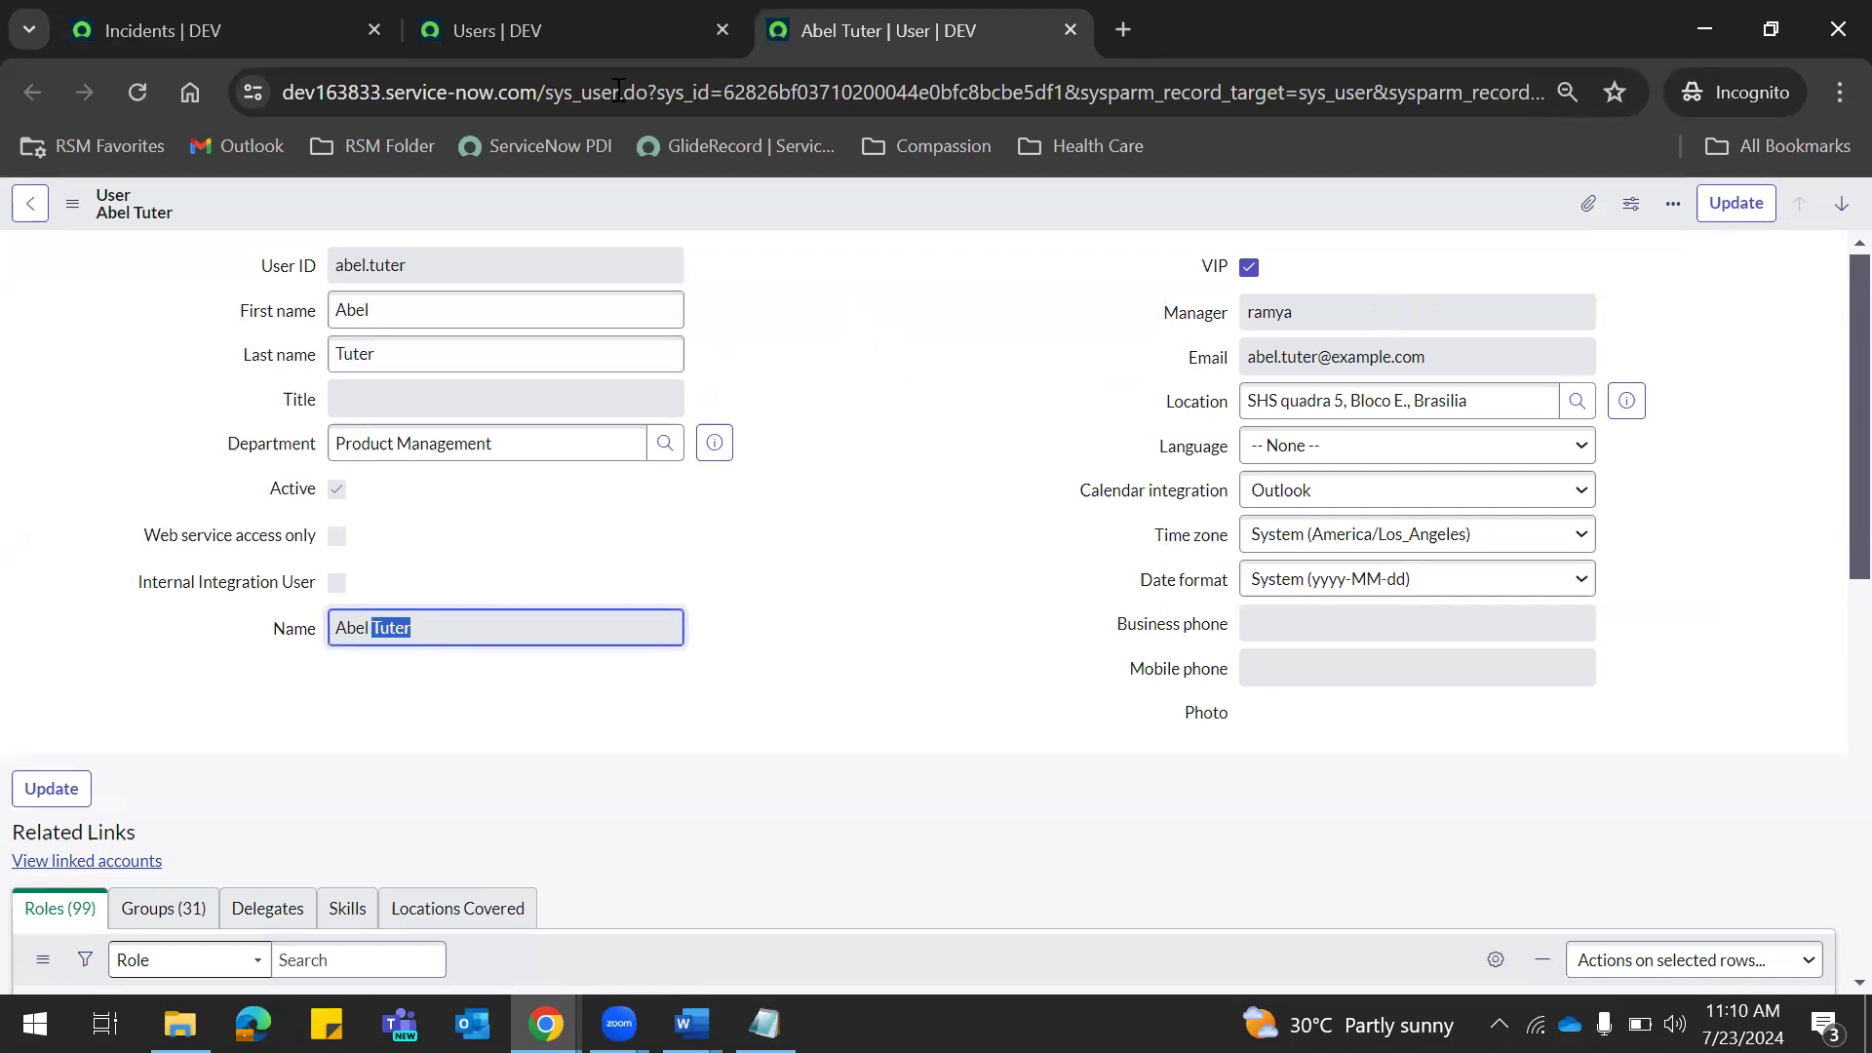
click(569, 31)
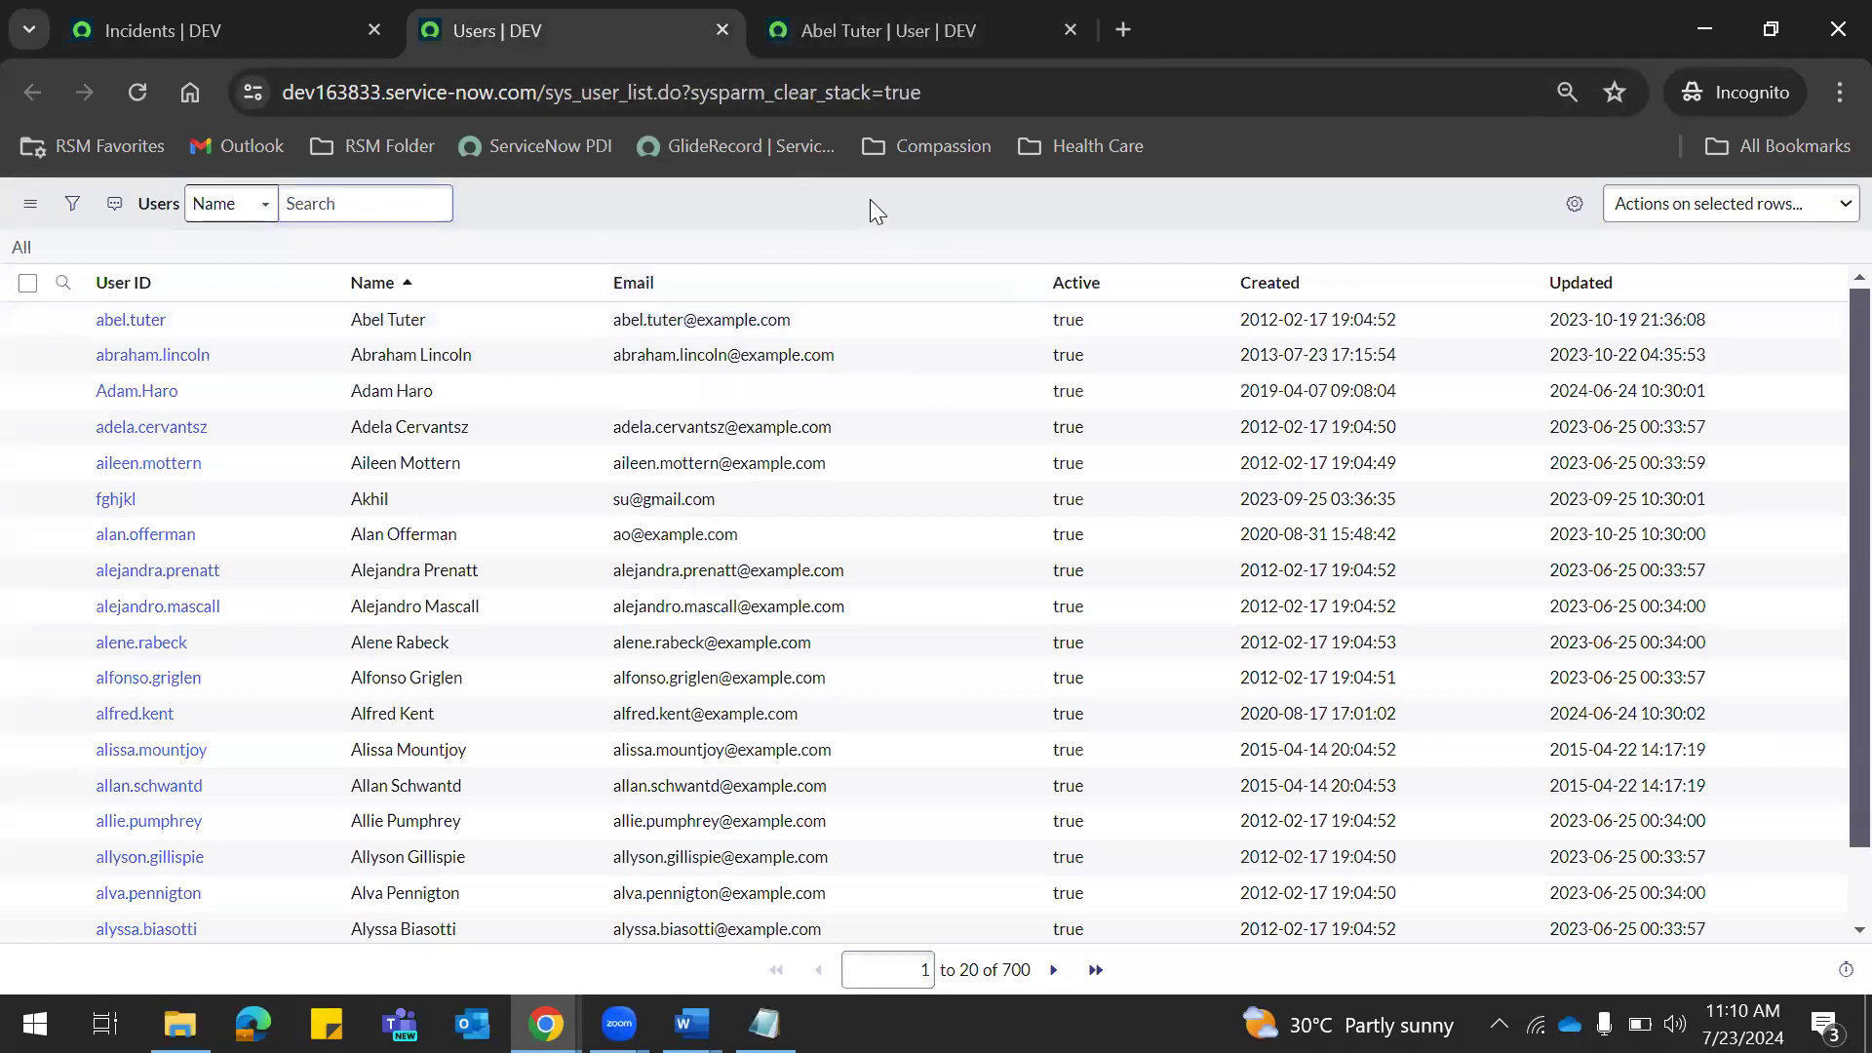
Try 'USERS' in the navigator filter, then move between the user list and first user's record.
click(206, 27)
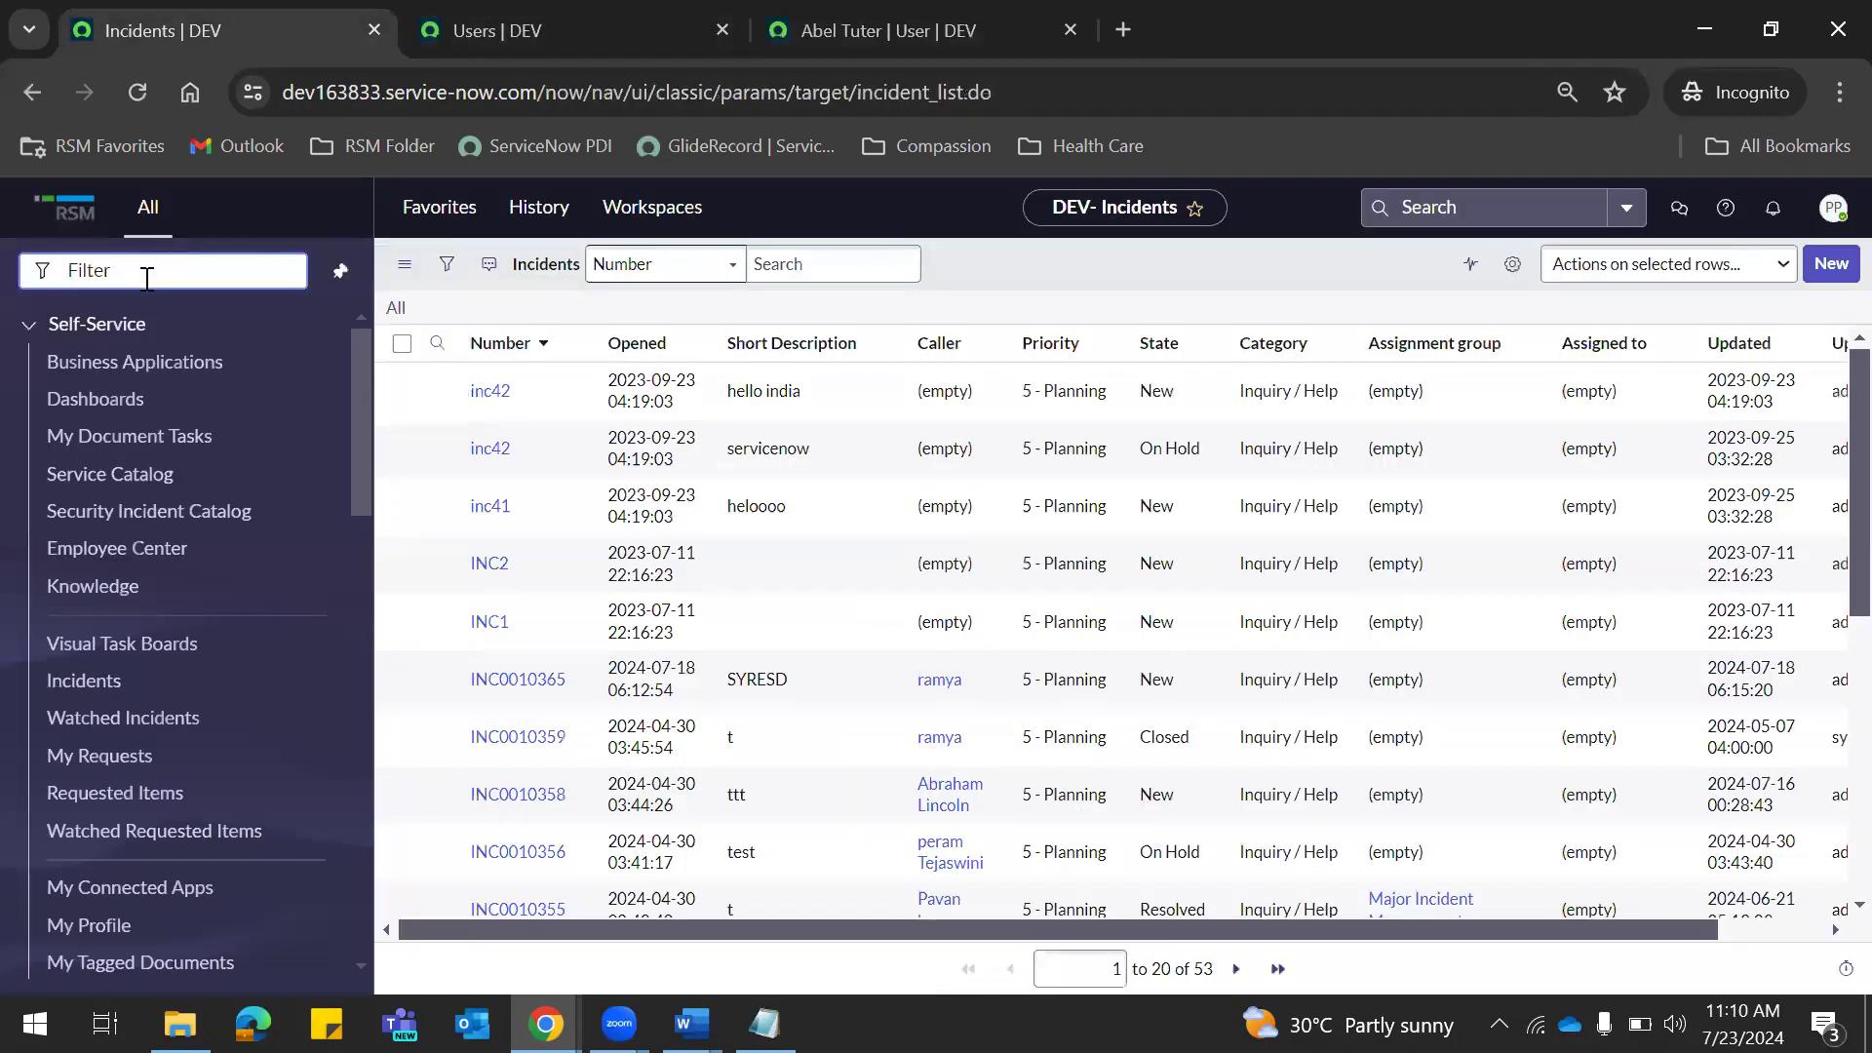
text(USERS)
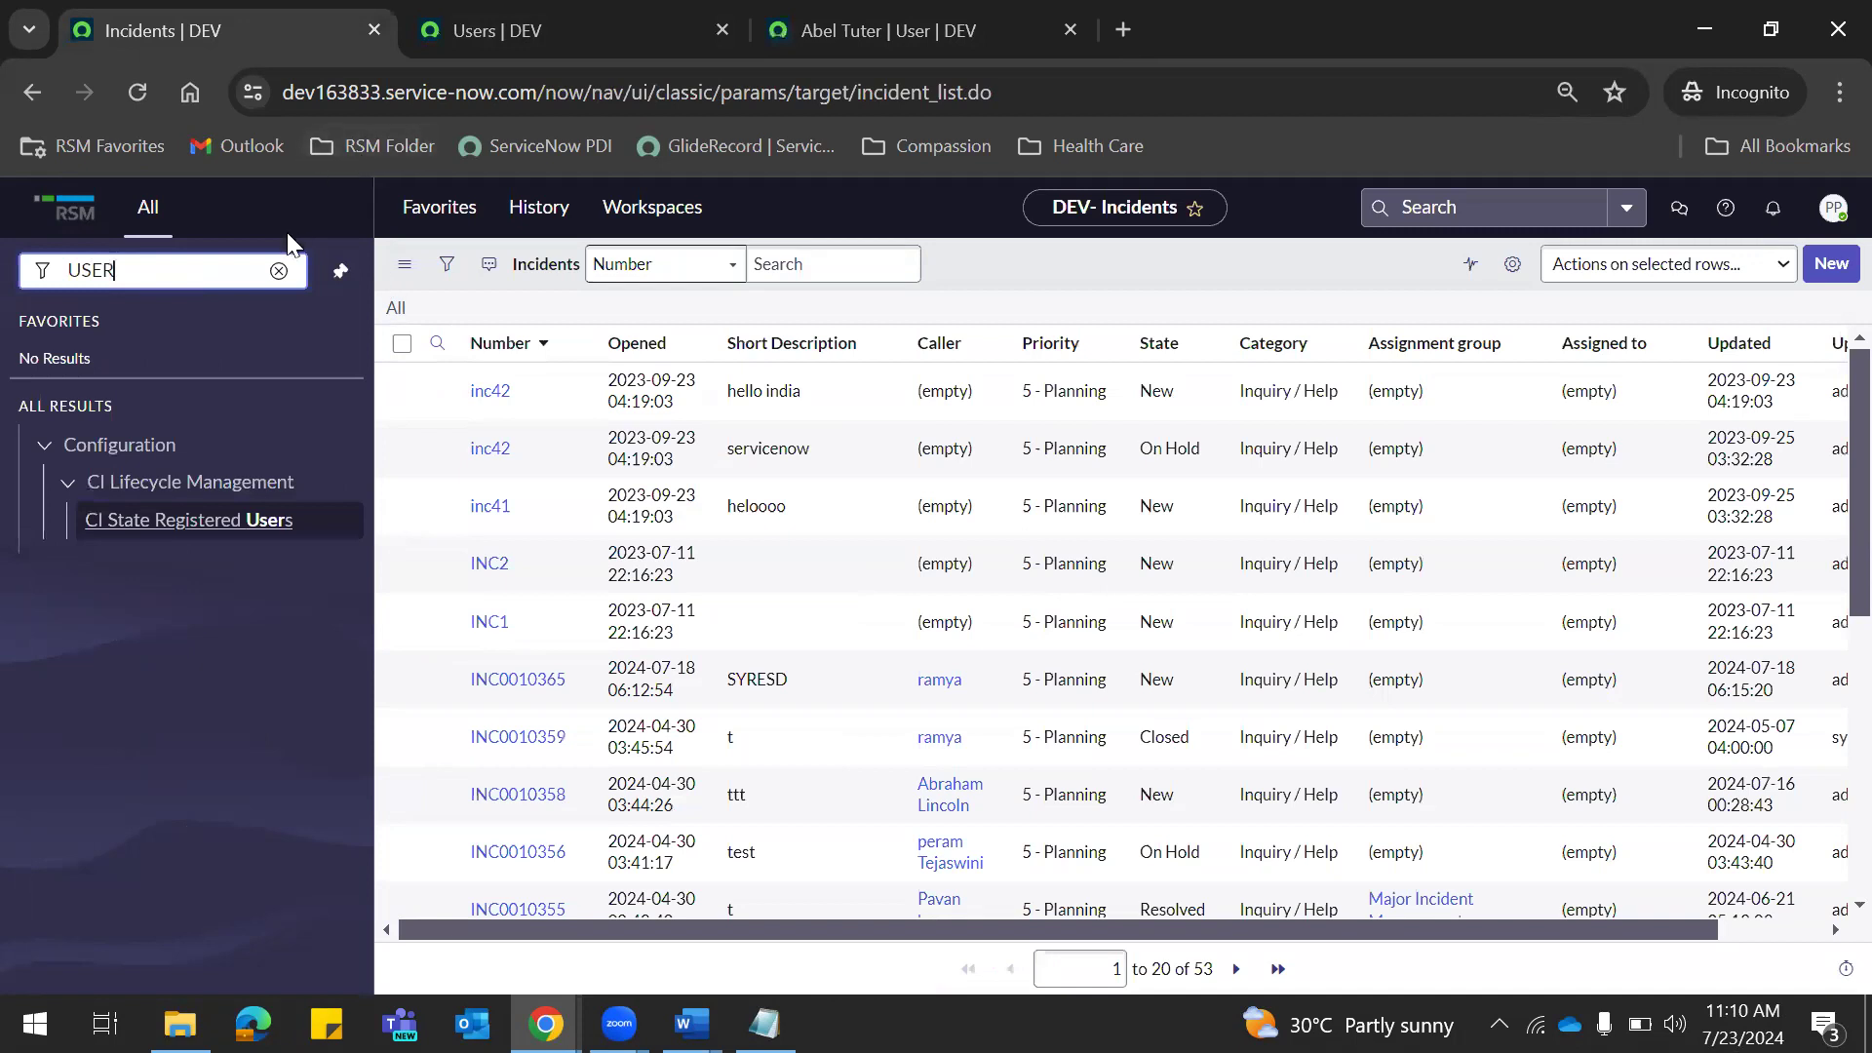
click(278, 270)
click(546, 45)
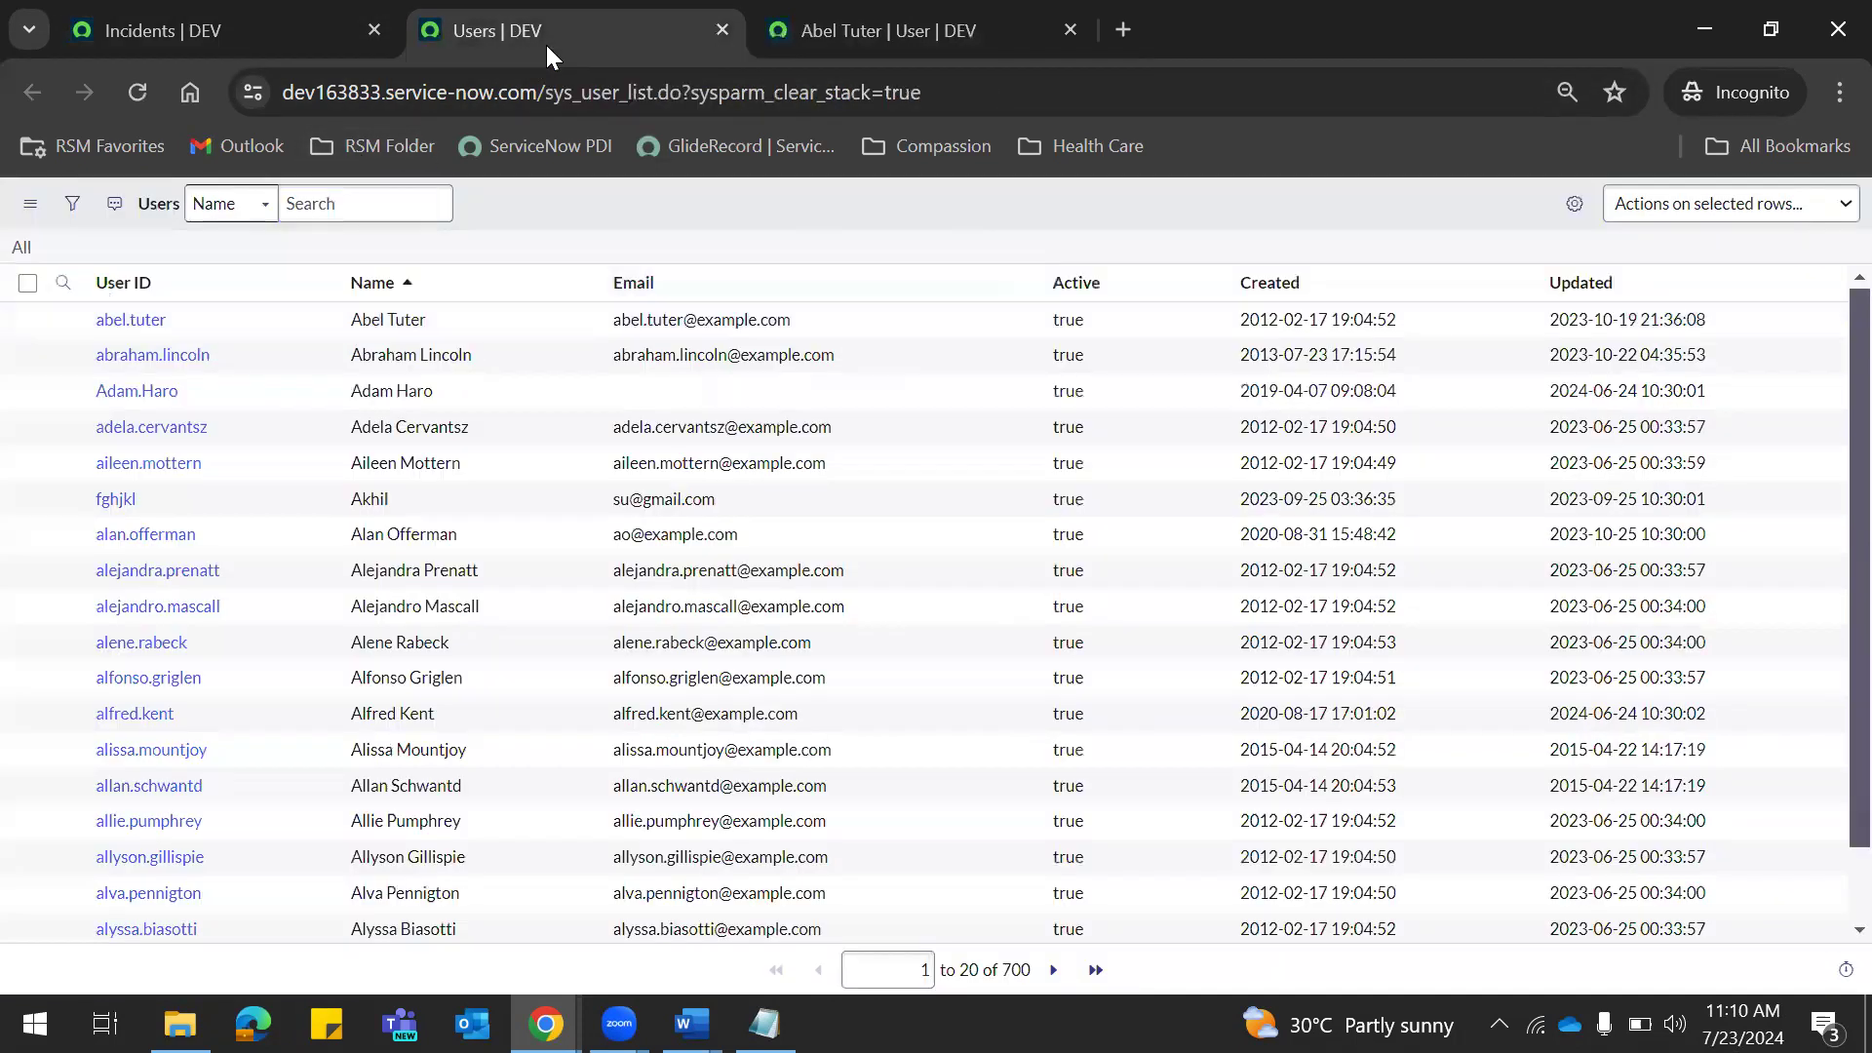
click(878, 29)
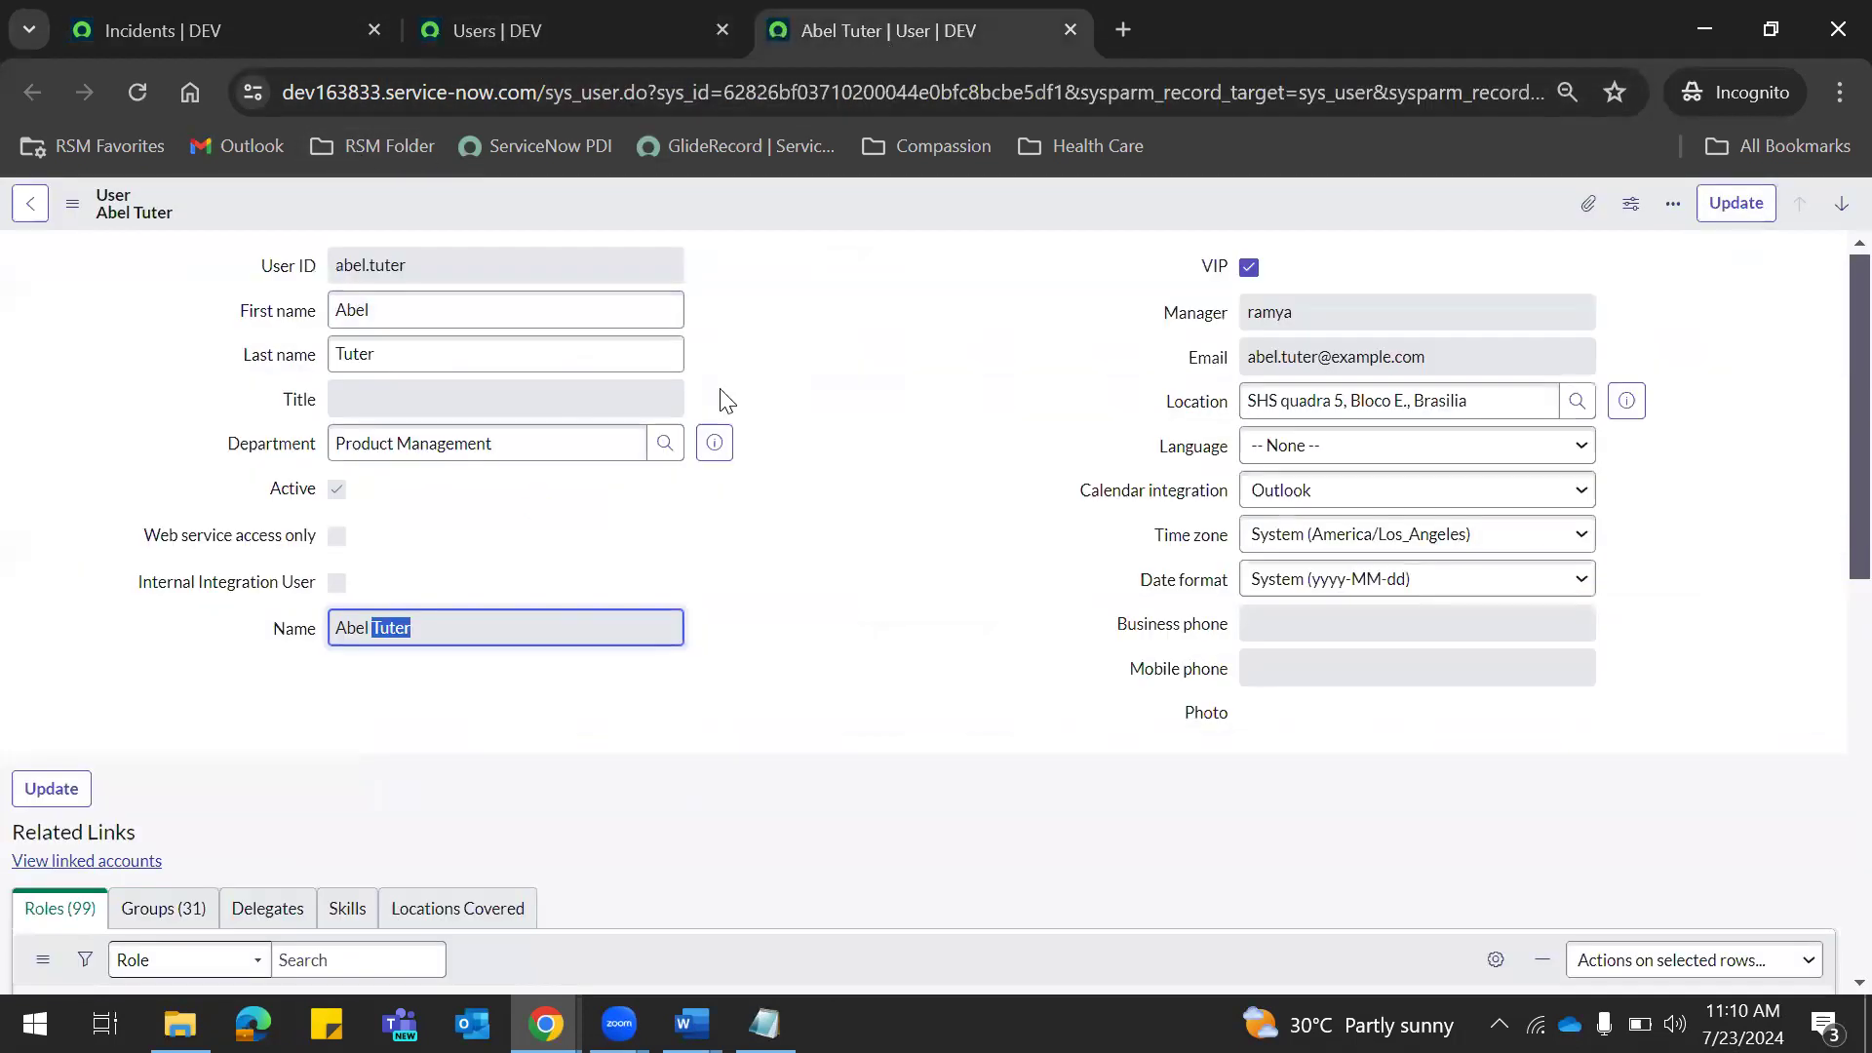
Select the User ID and last name on the first user's record, then return to the user list.
double_click(455, 269)
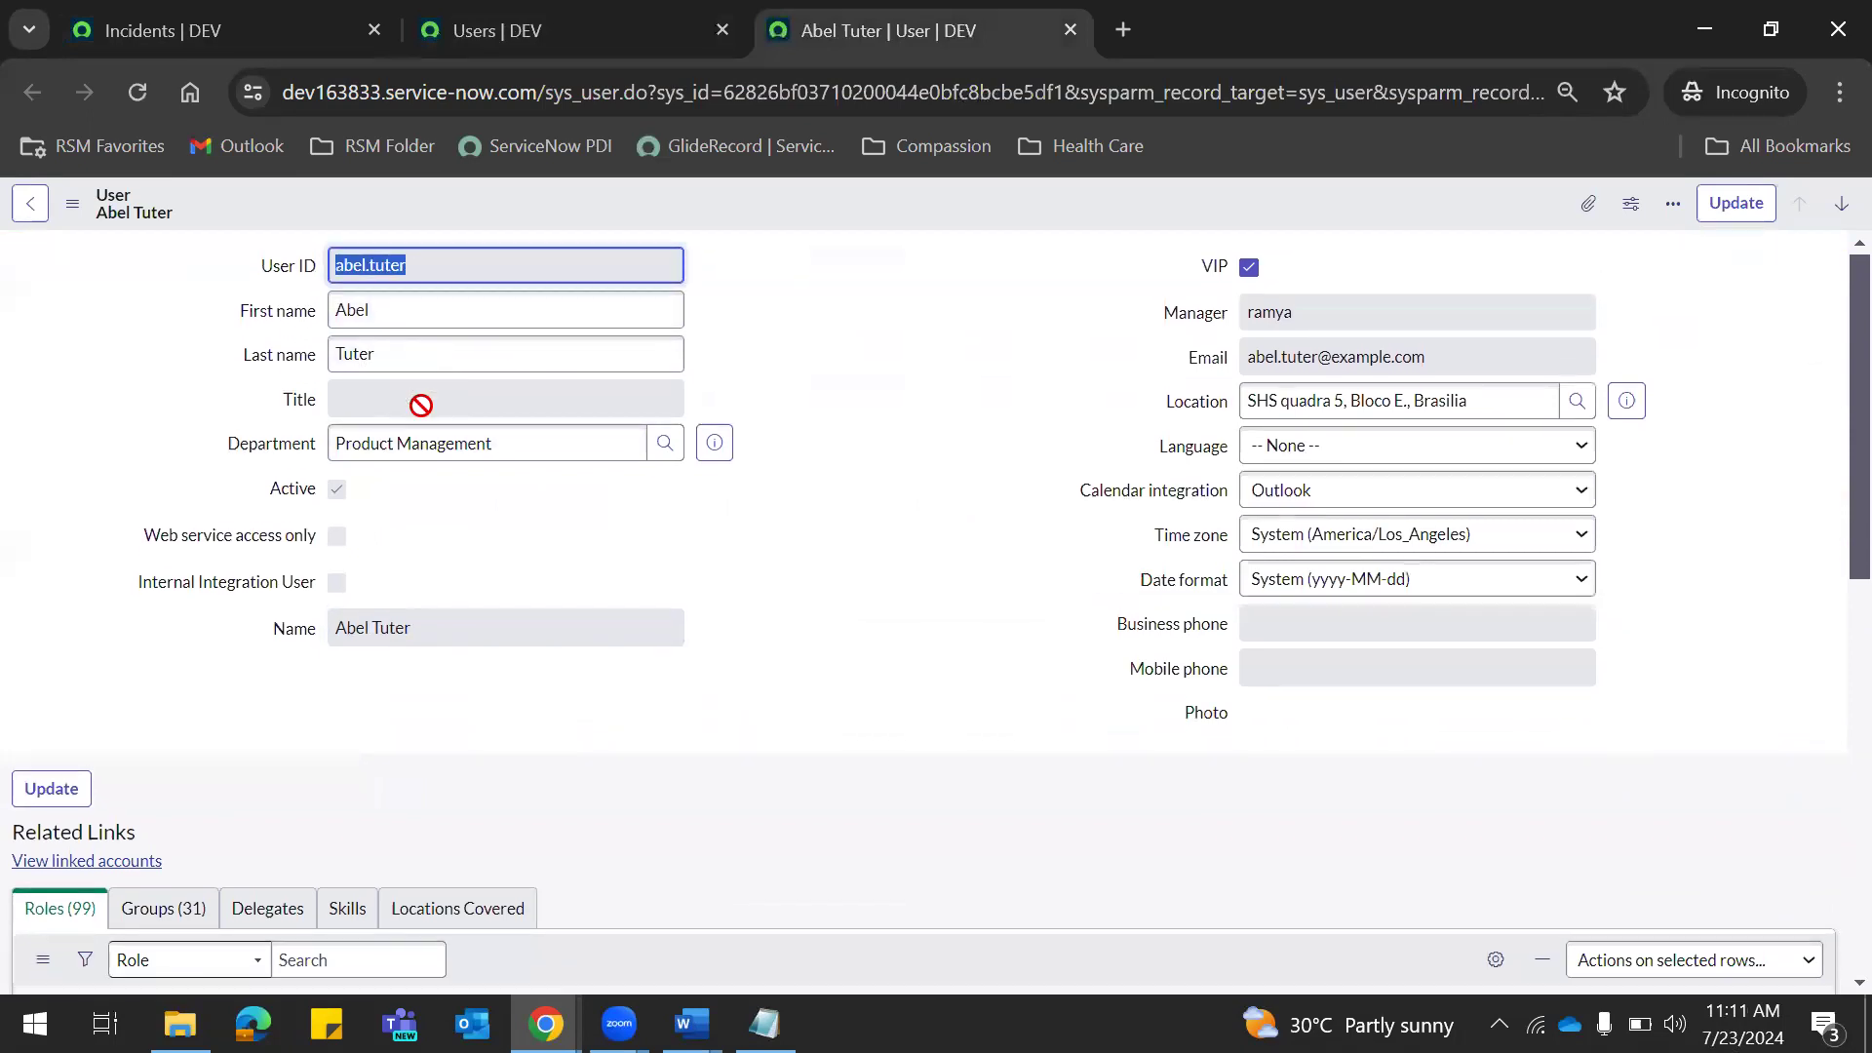
click(421, 404)
click(475, 624)
double_click(474, 624)
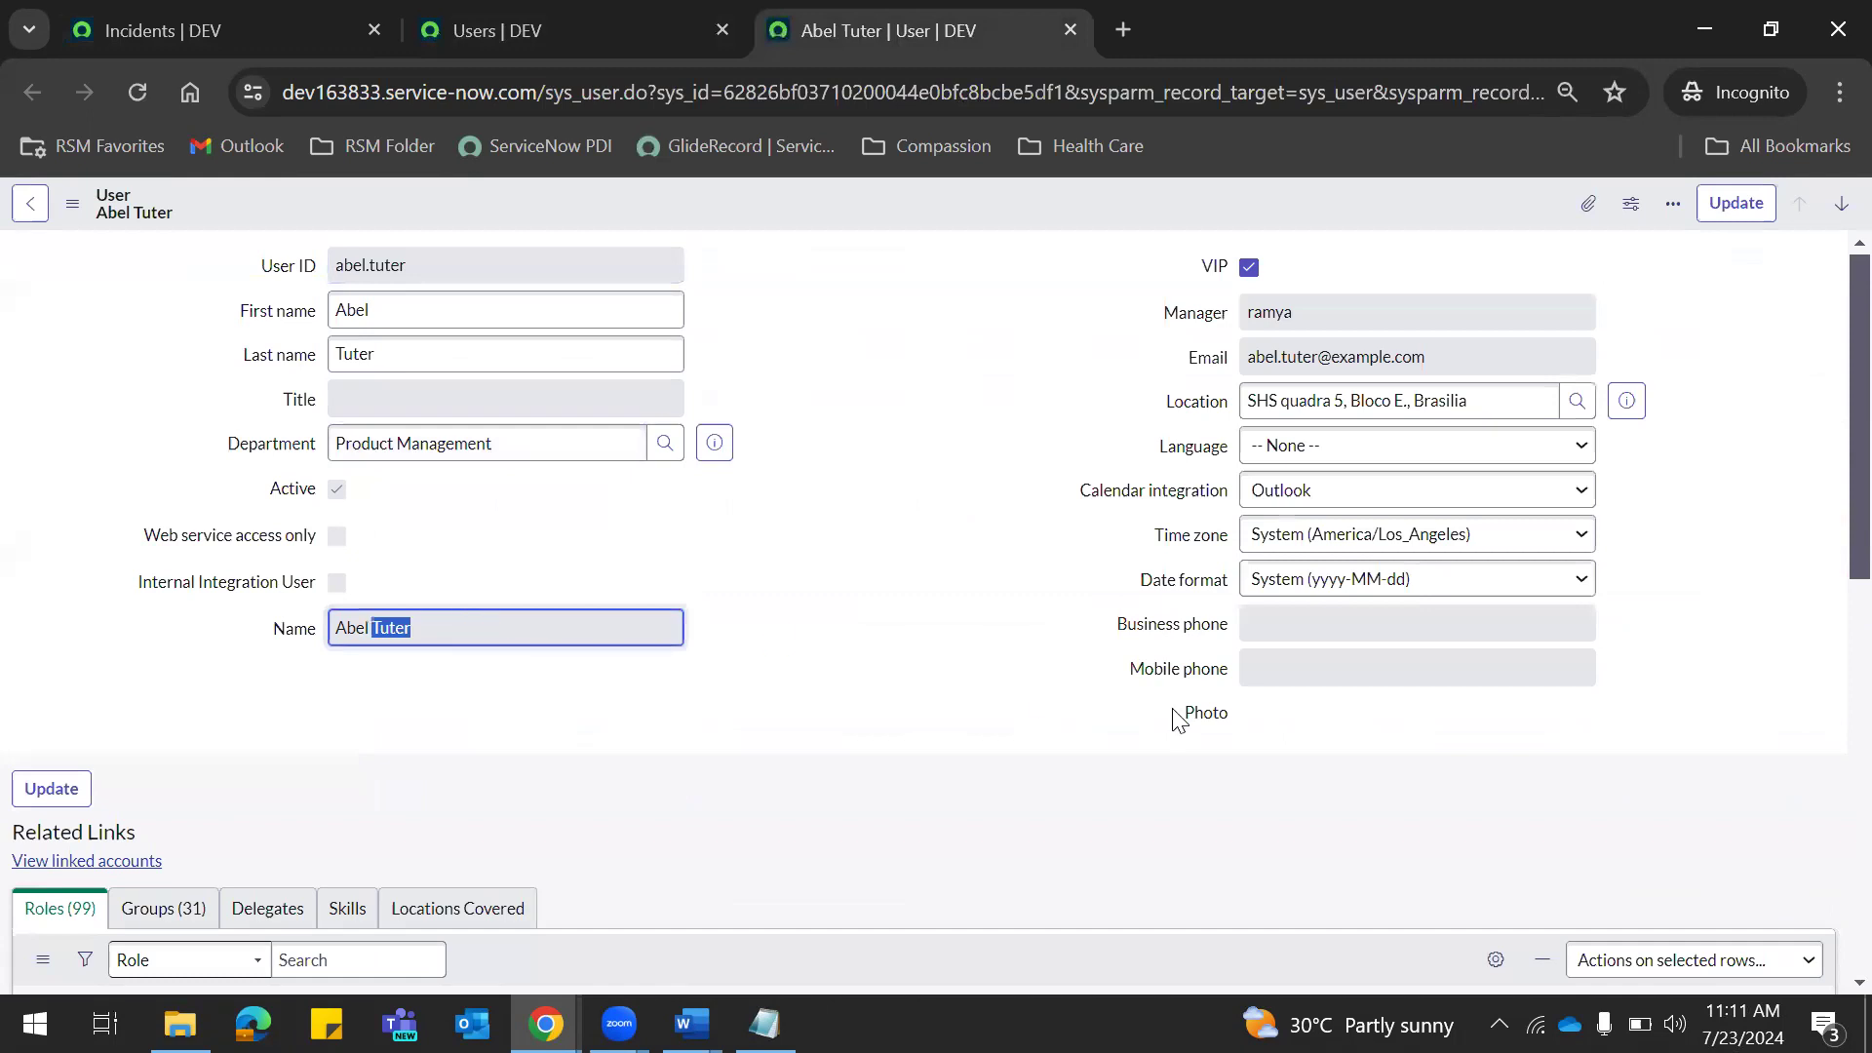
click(1327, 671)
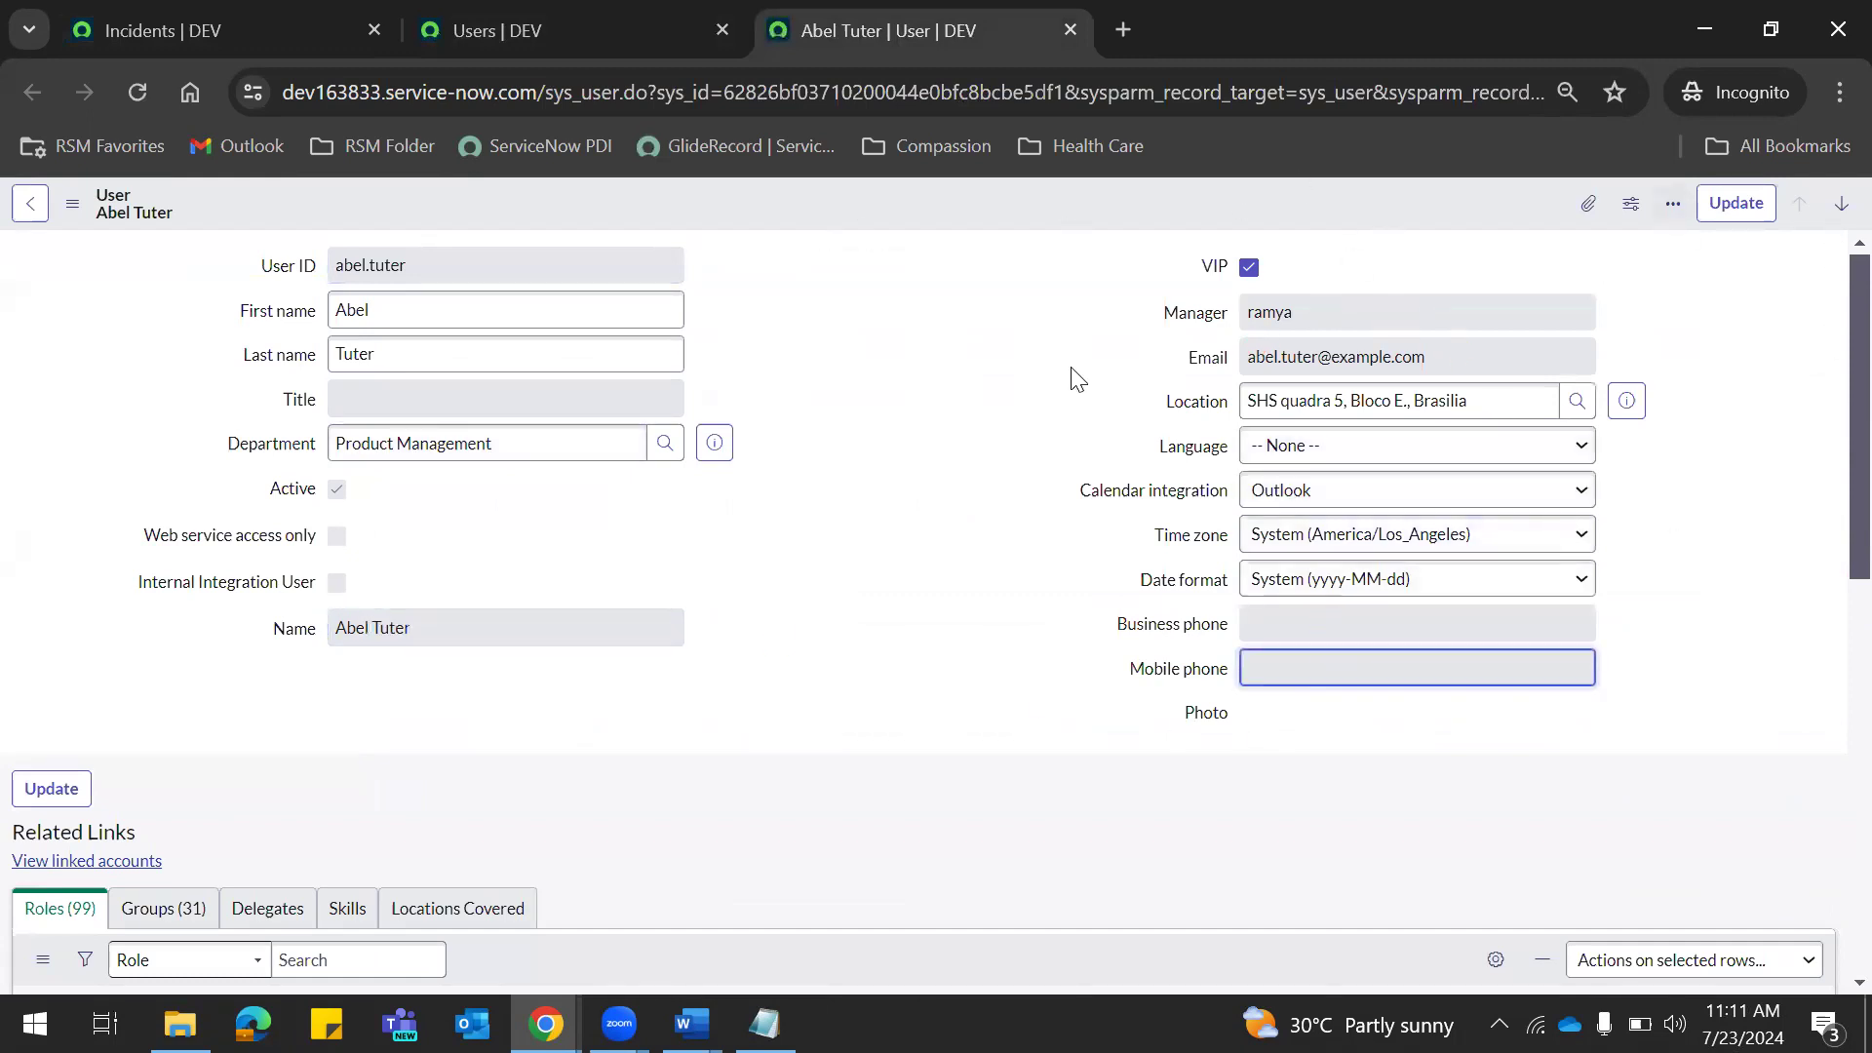
click(513, 18)
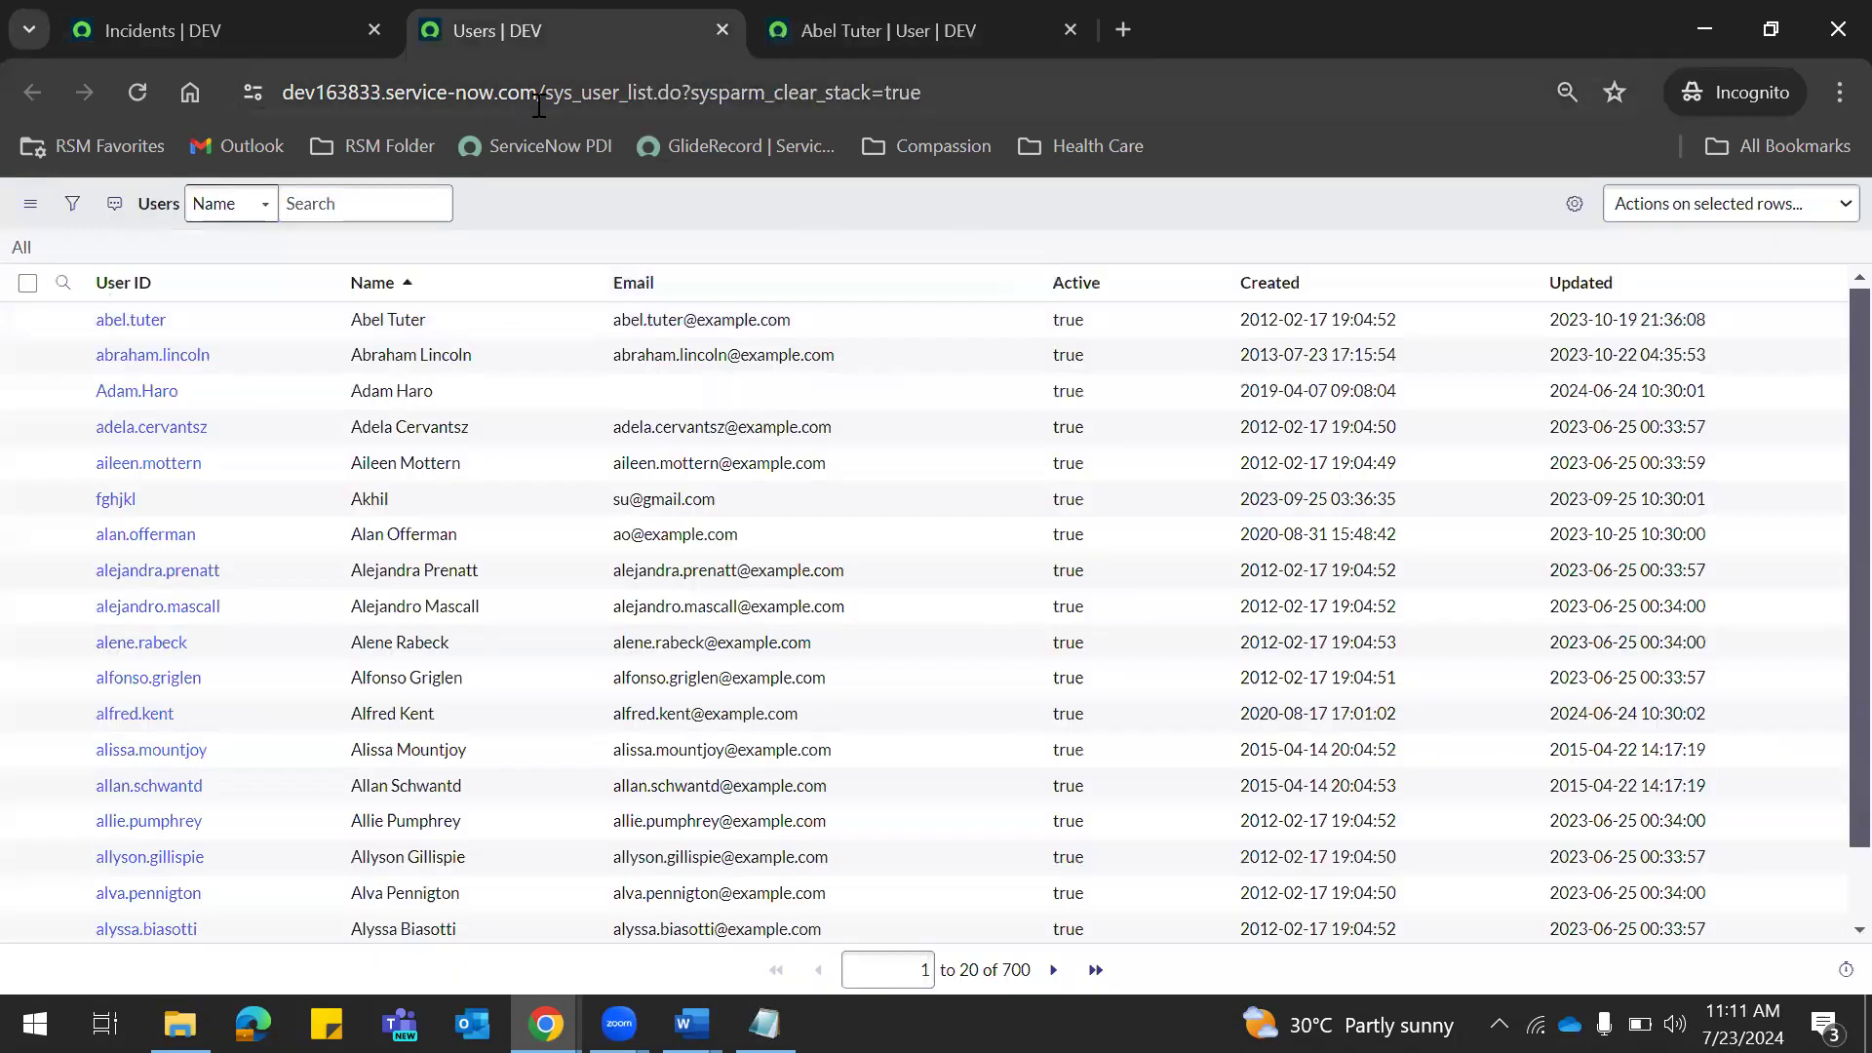
Log out of the admin session from the incidents page.
click(243, 12)
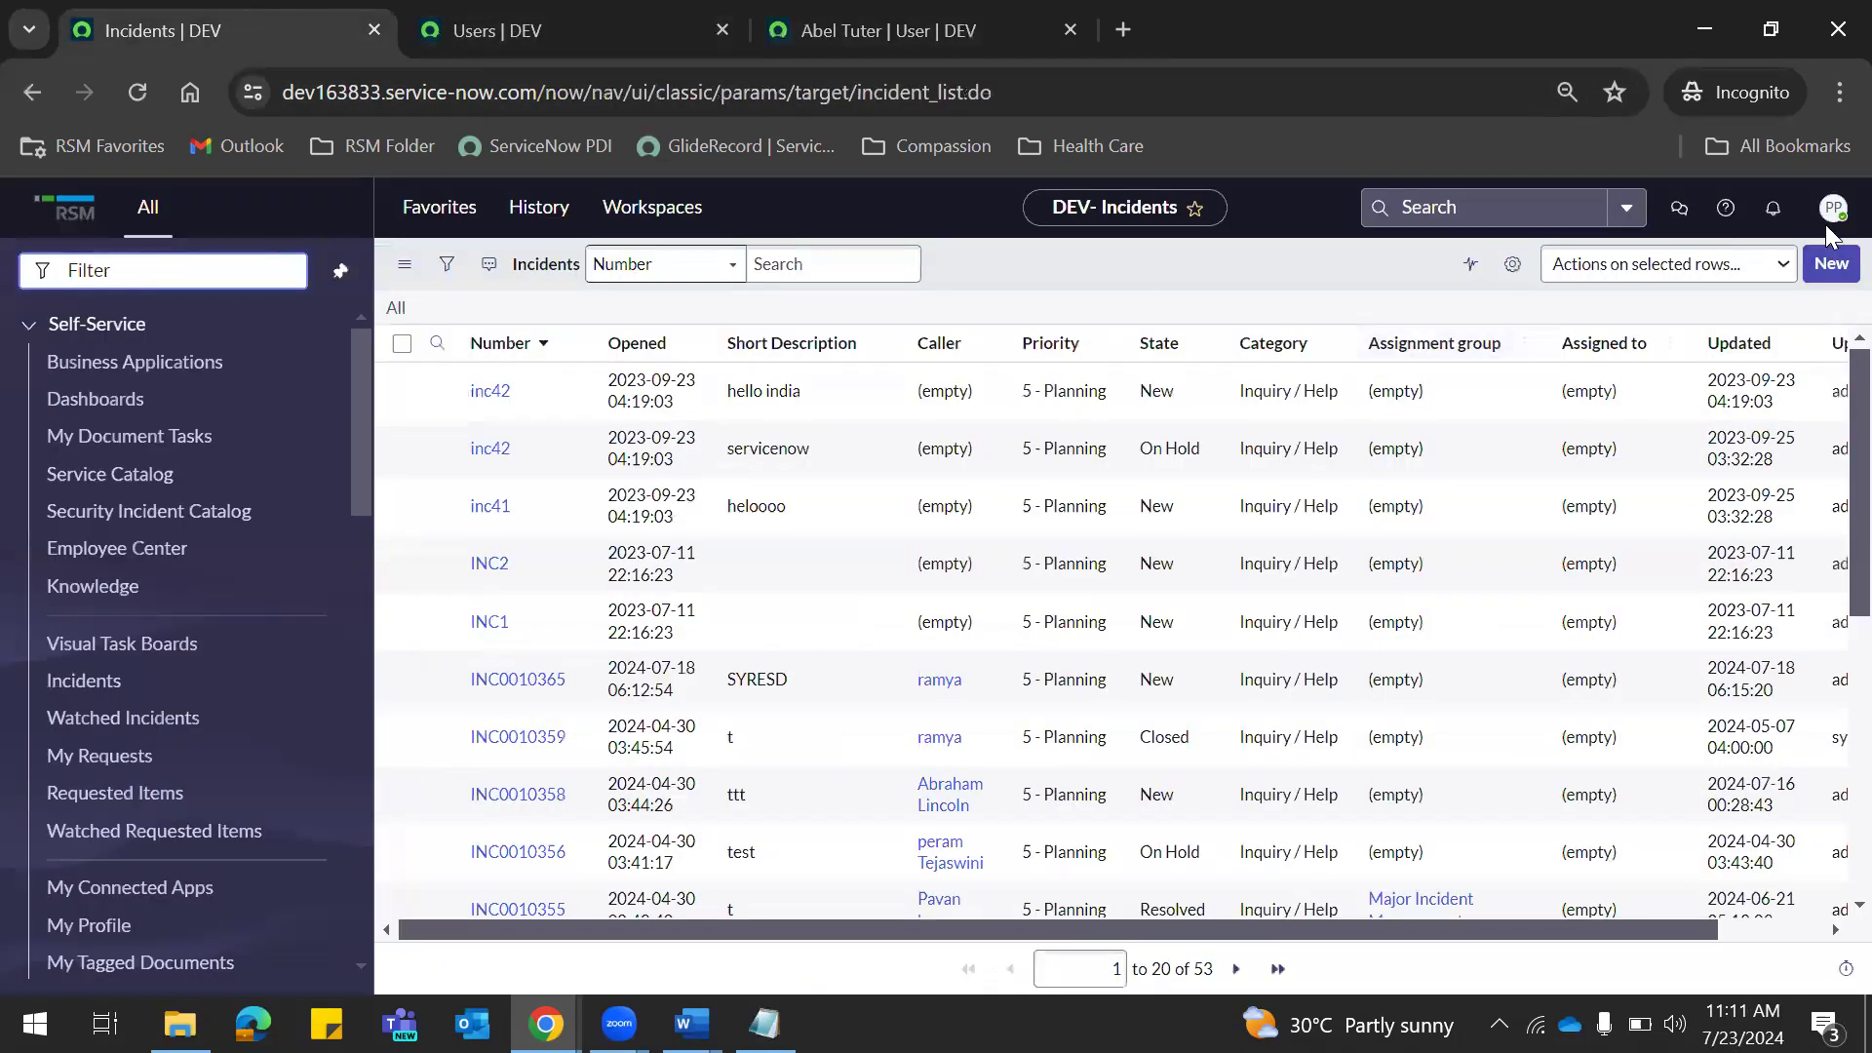
click(1833, 208)
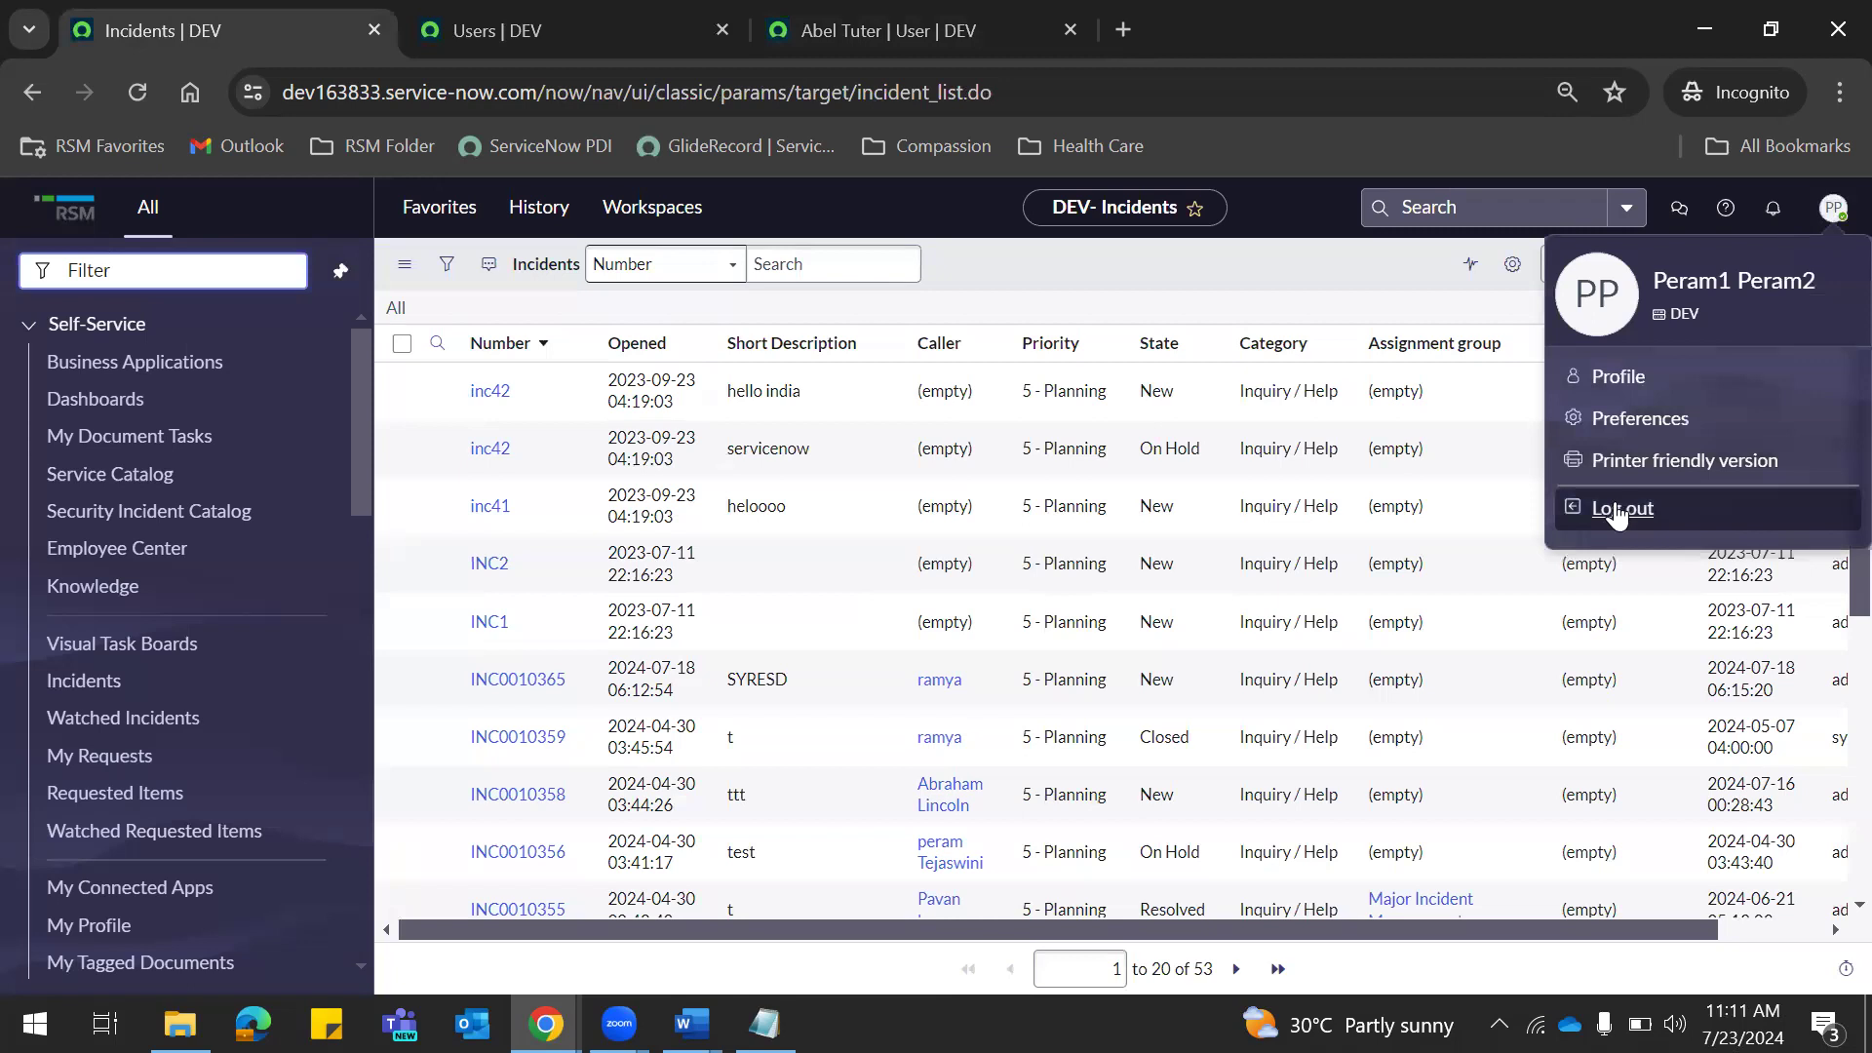
click(1617, 505)
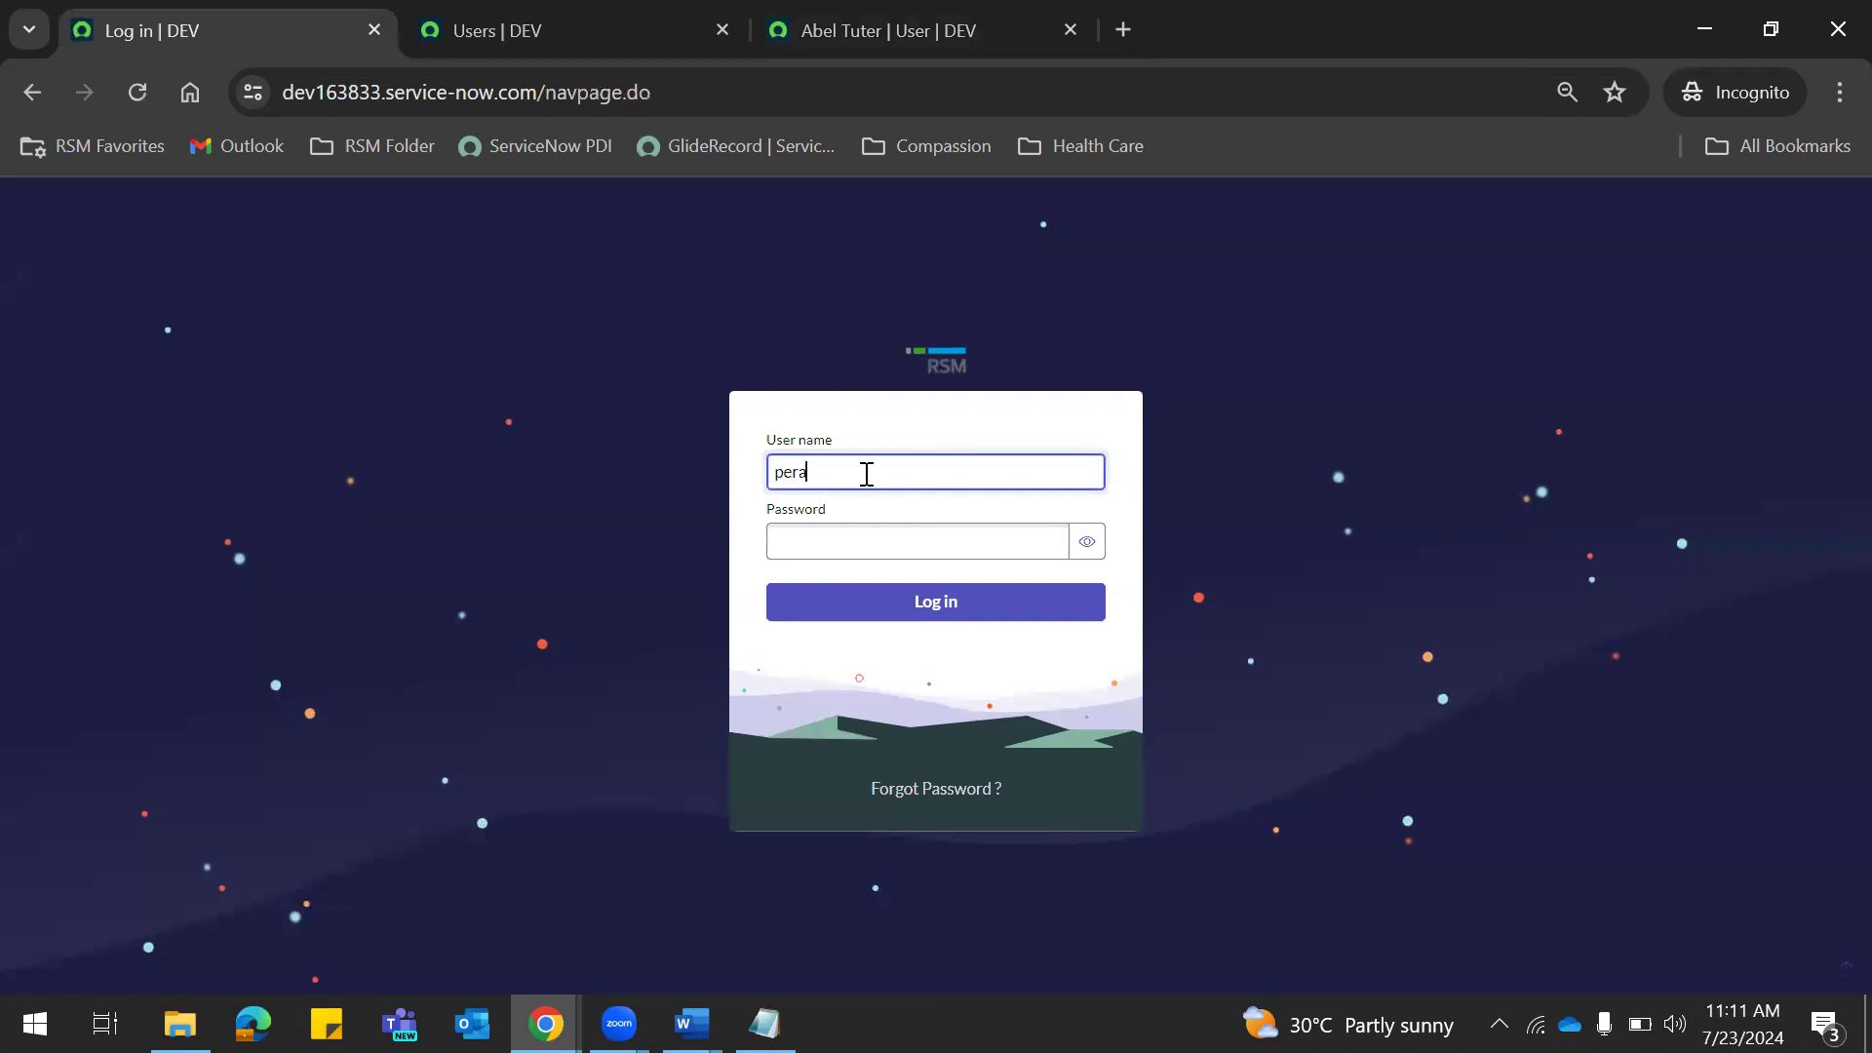
Attempt login as the test user with the password, receiving an invalid-credentials error.
click(1086, 541)
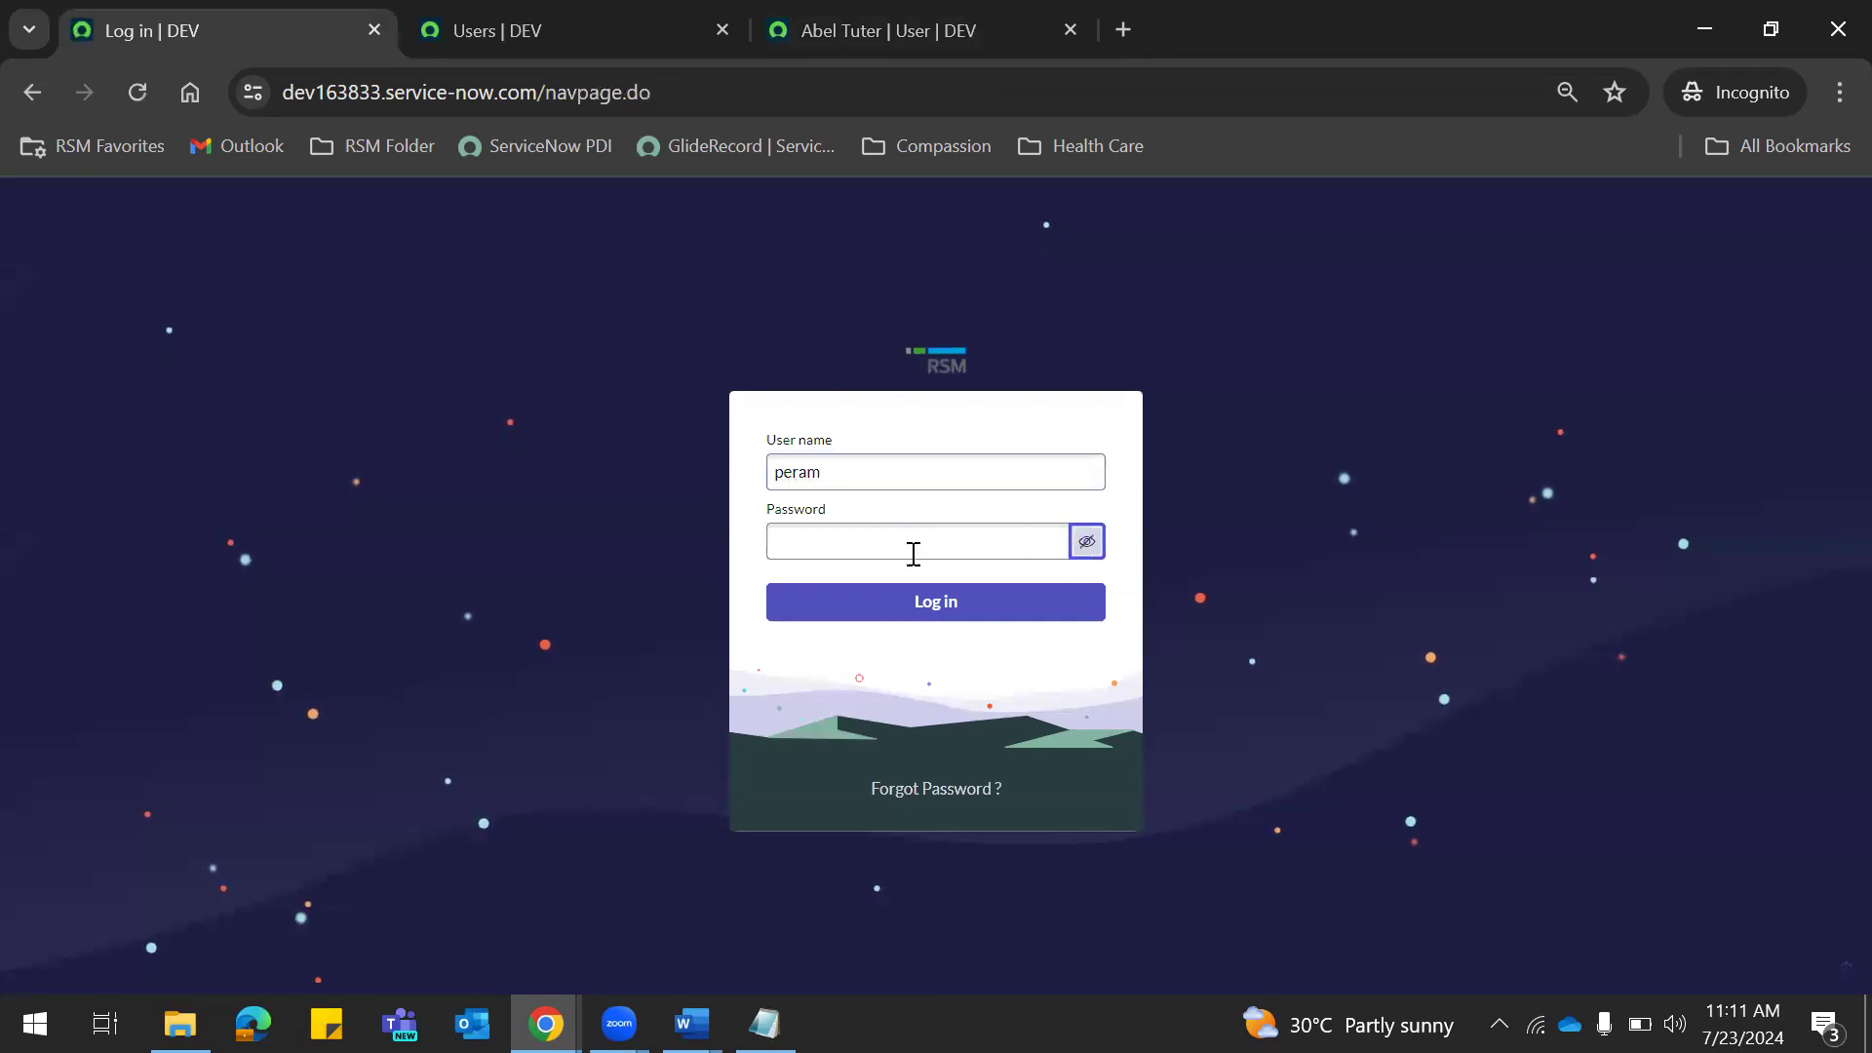
click(820, 552)
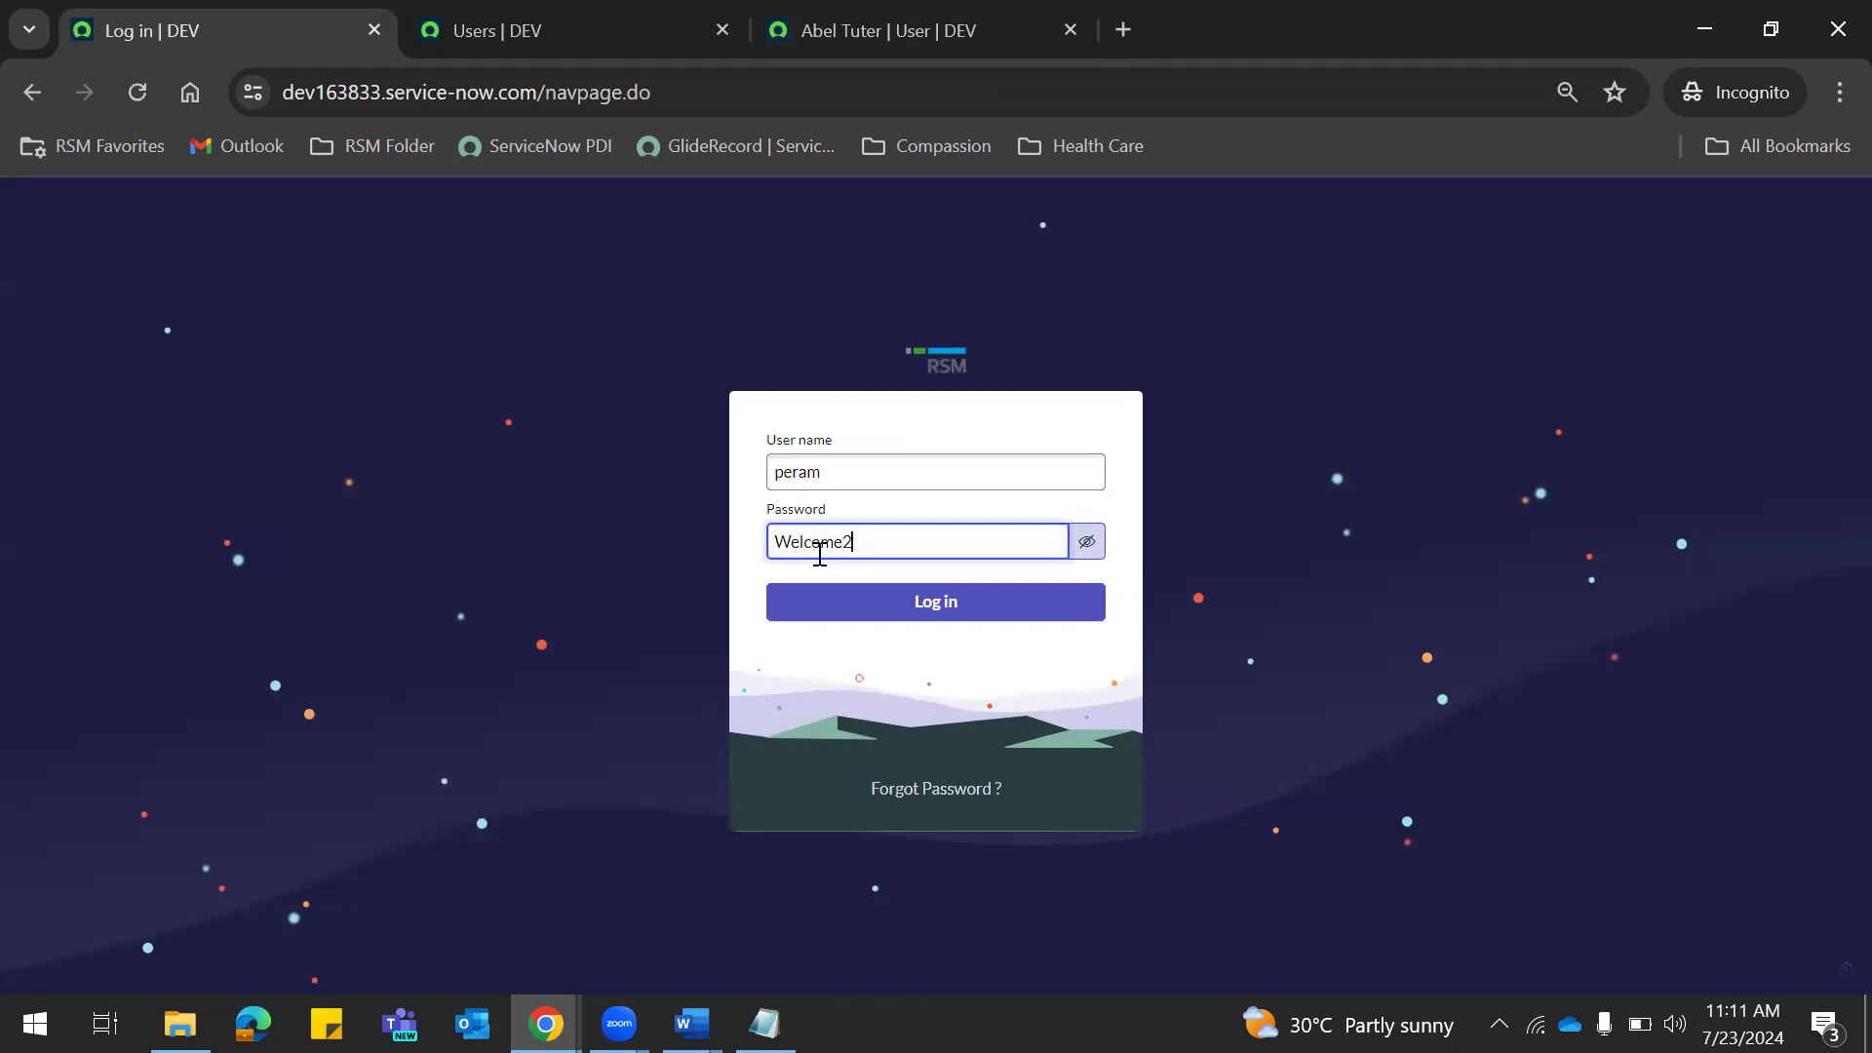
click(914, 602)
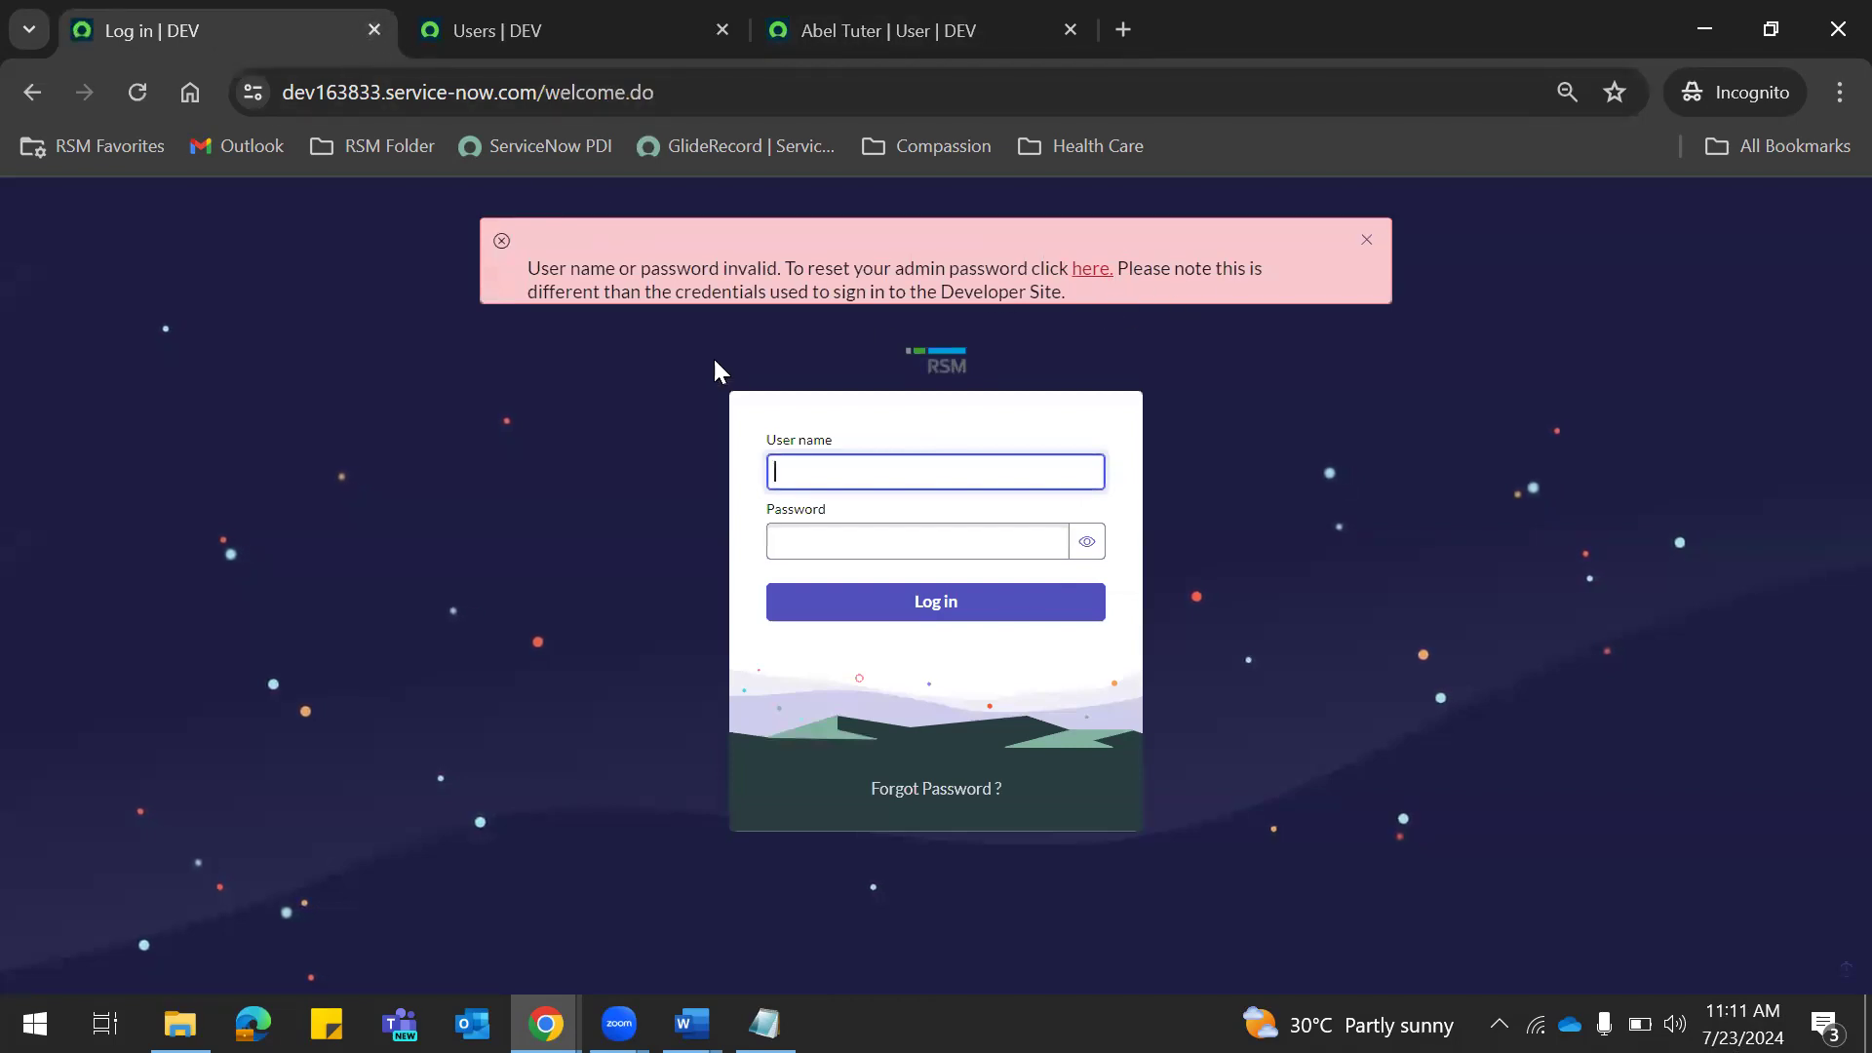
click(876, 542)
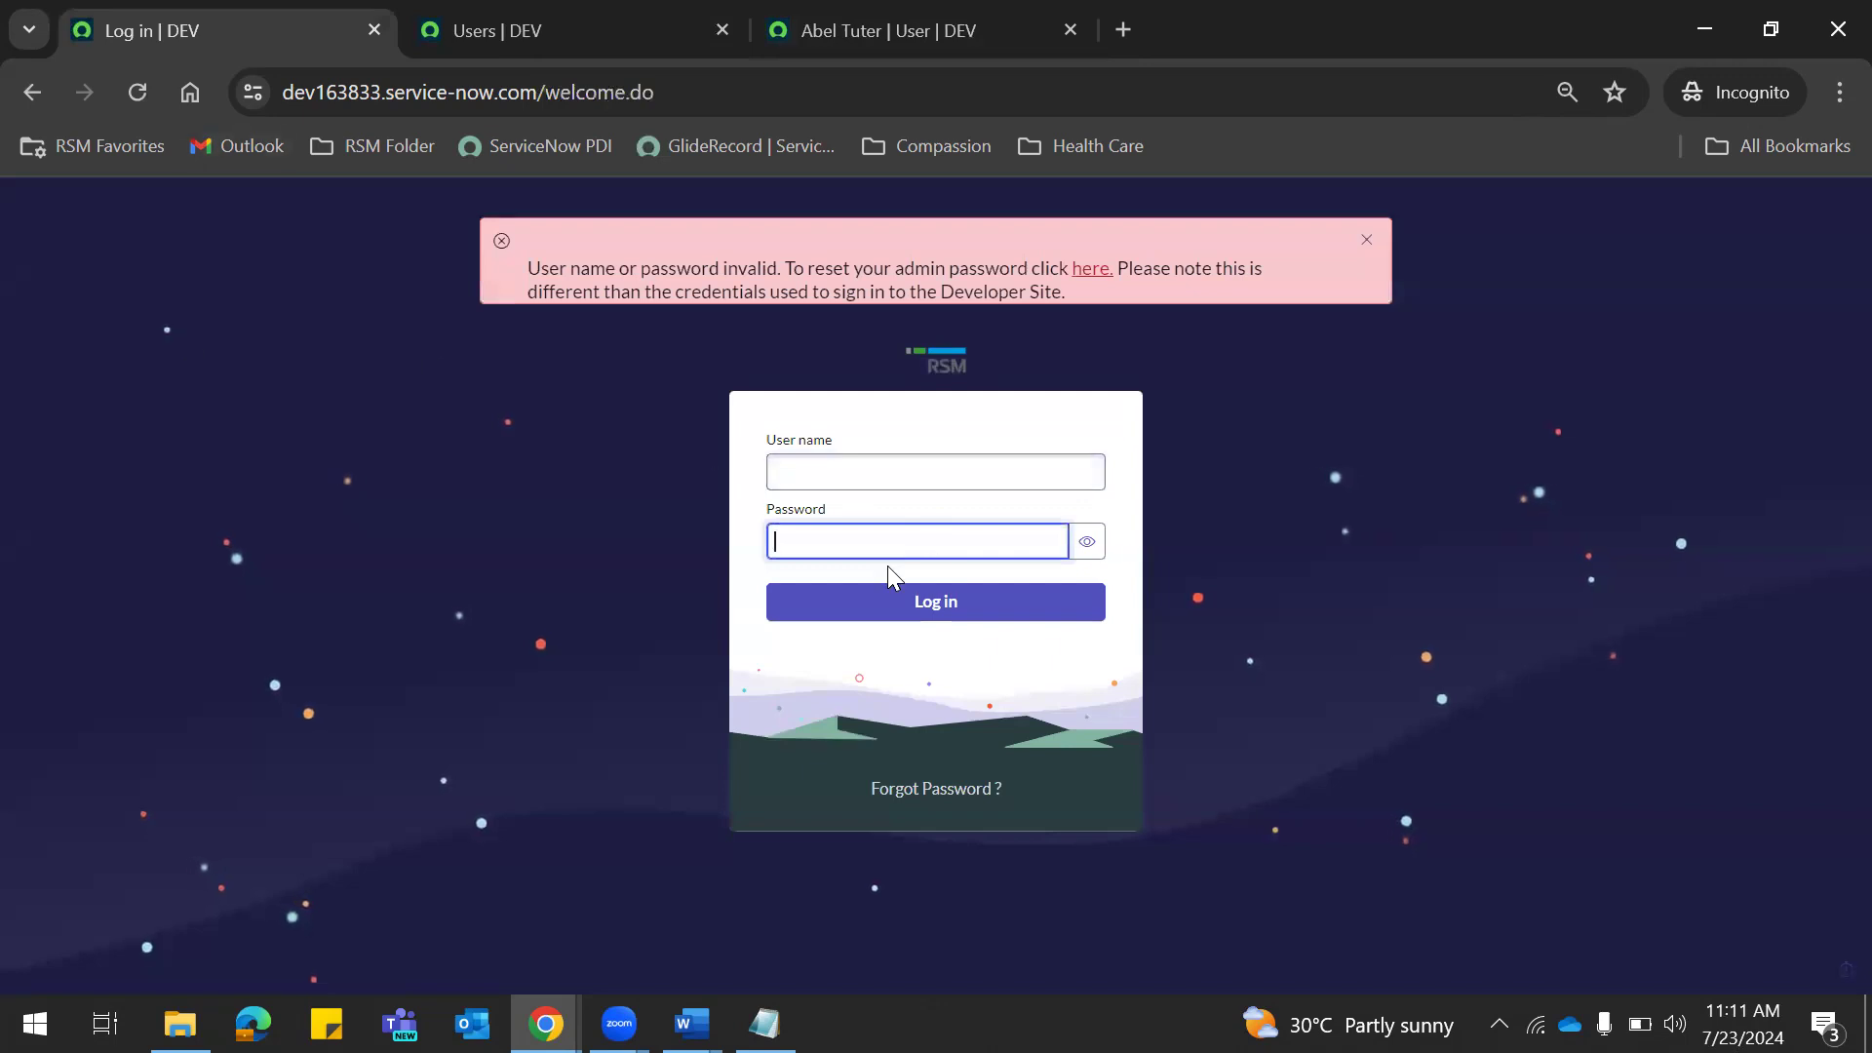
In the admin window, filter the Users list by the test user's User ID.
key(alt+Tab)
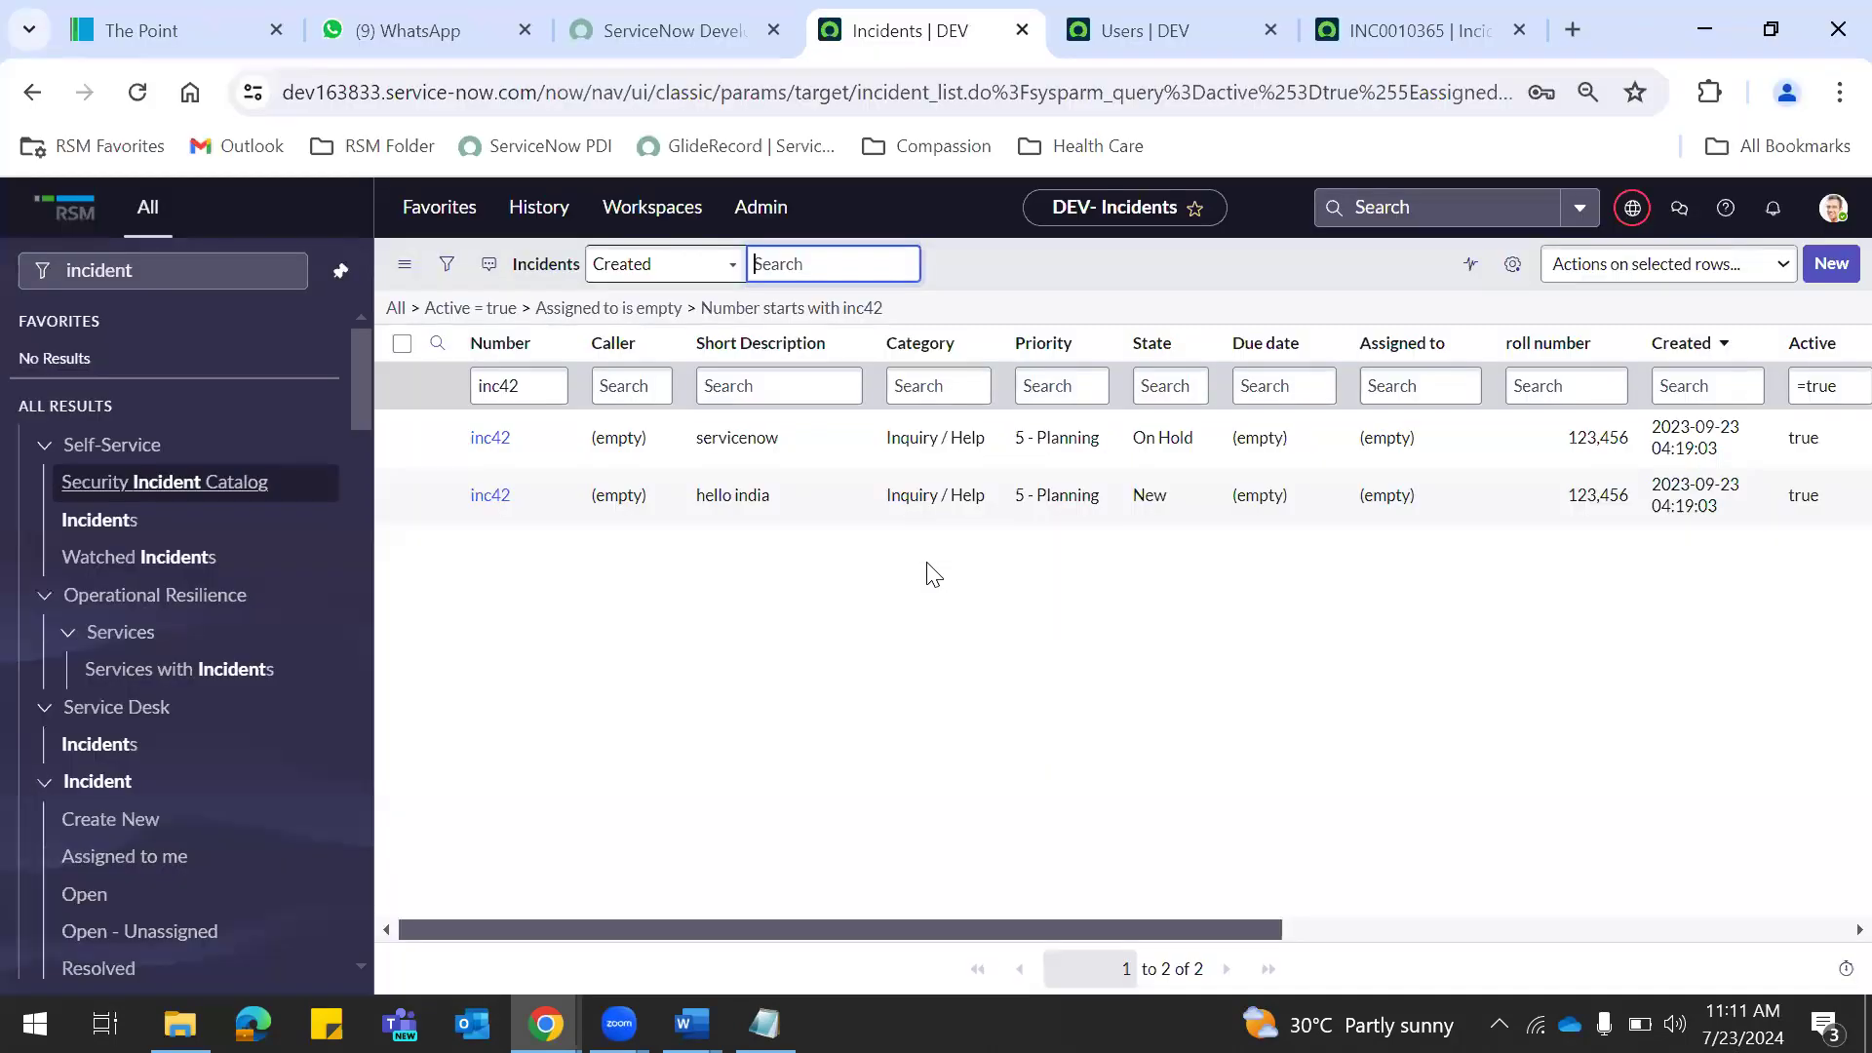
click(1142, 39)
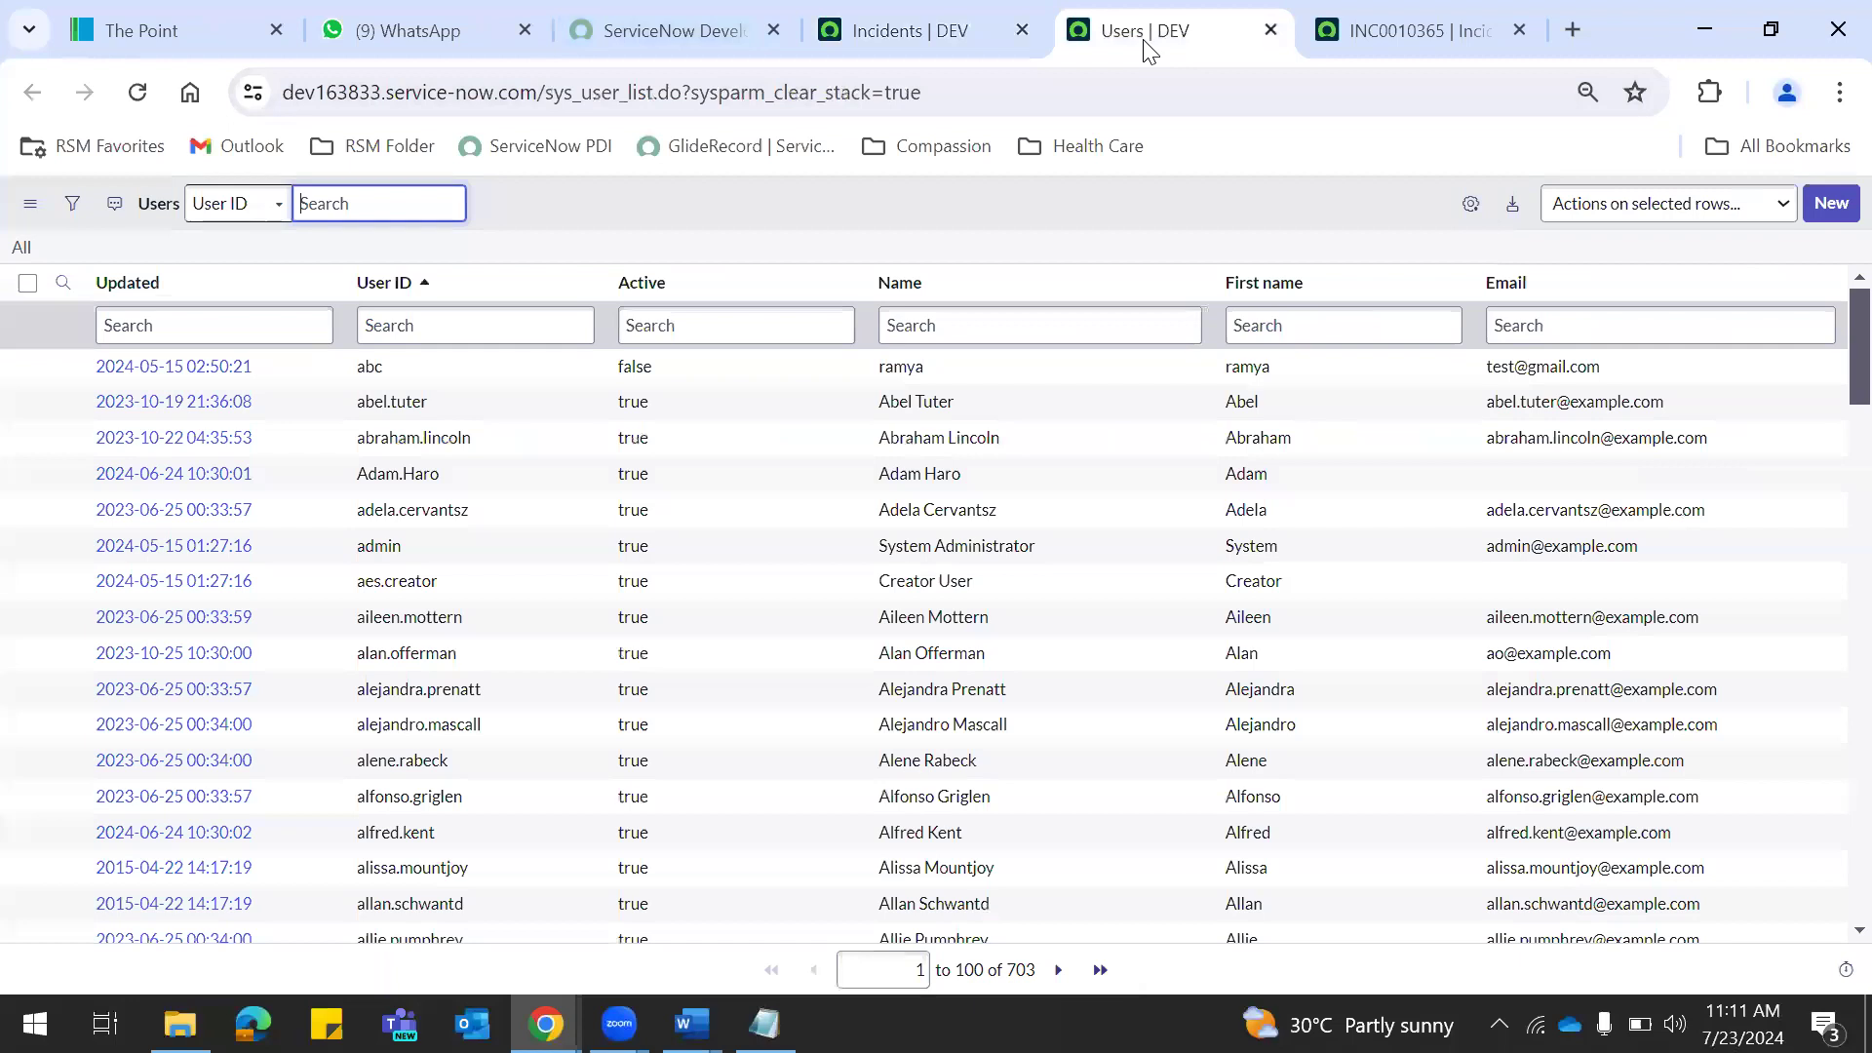
click(922, 29)
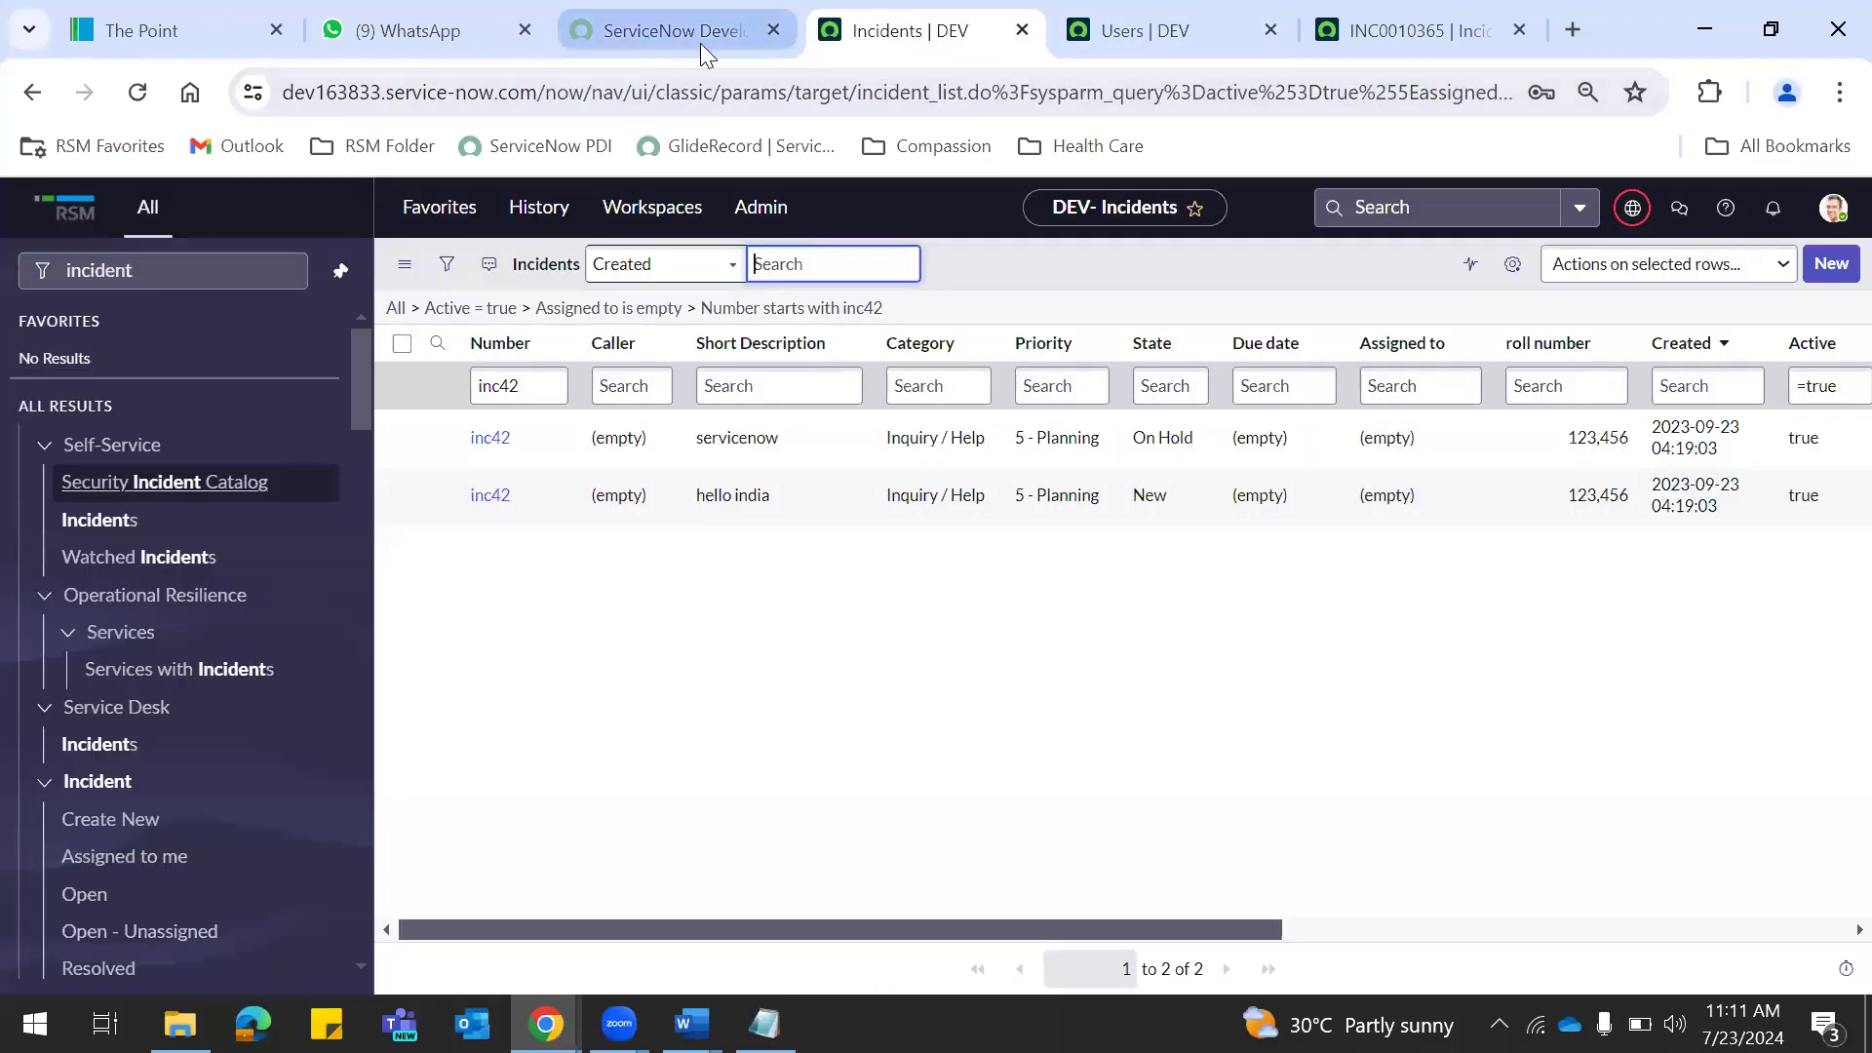
click(1123, 36)
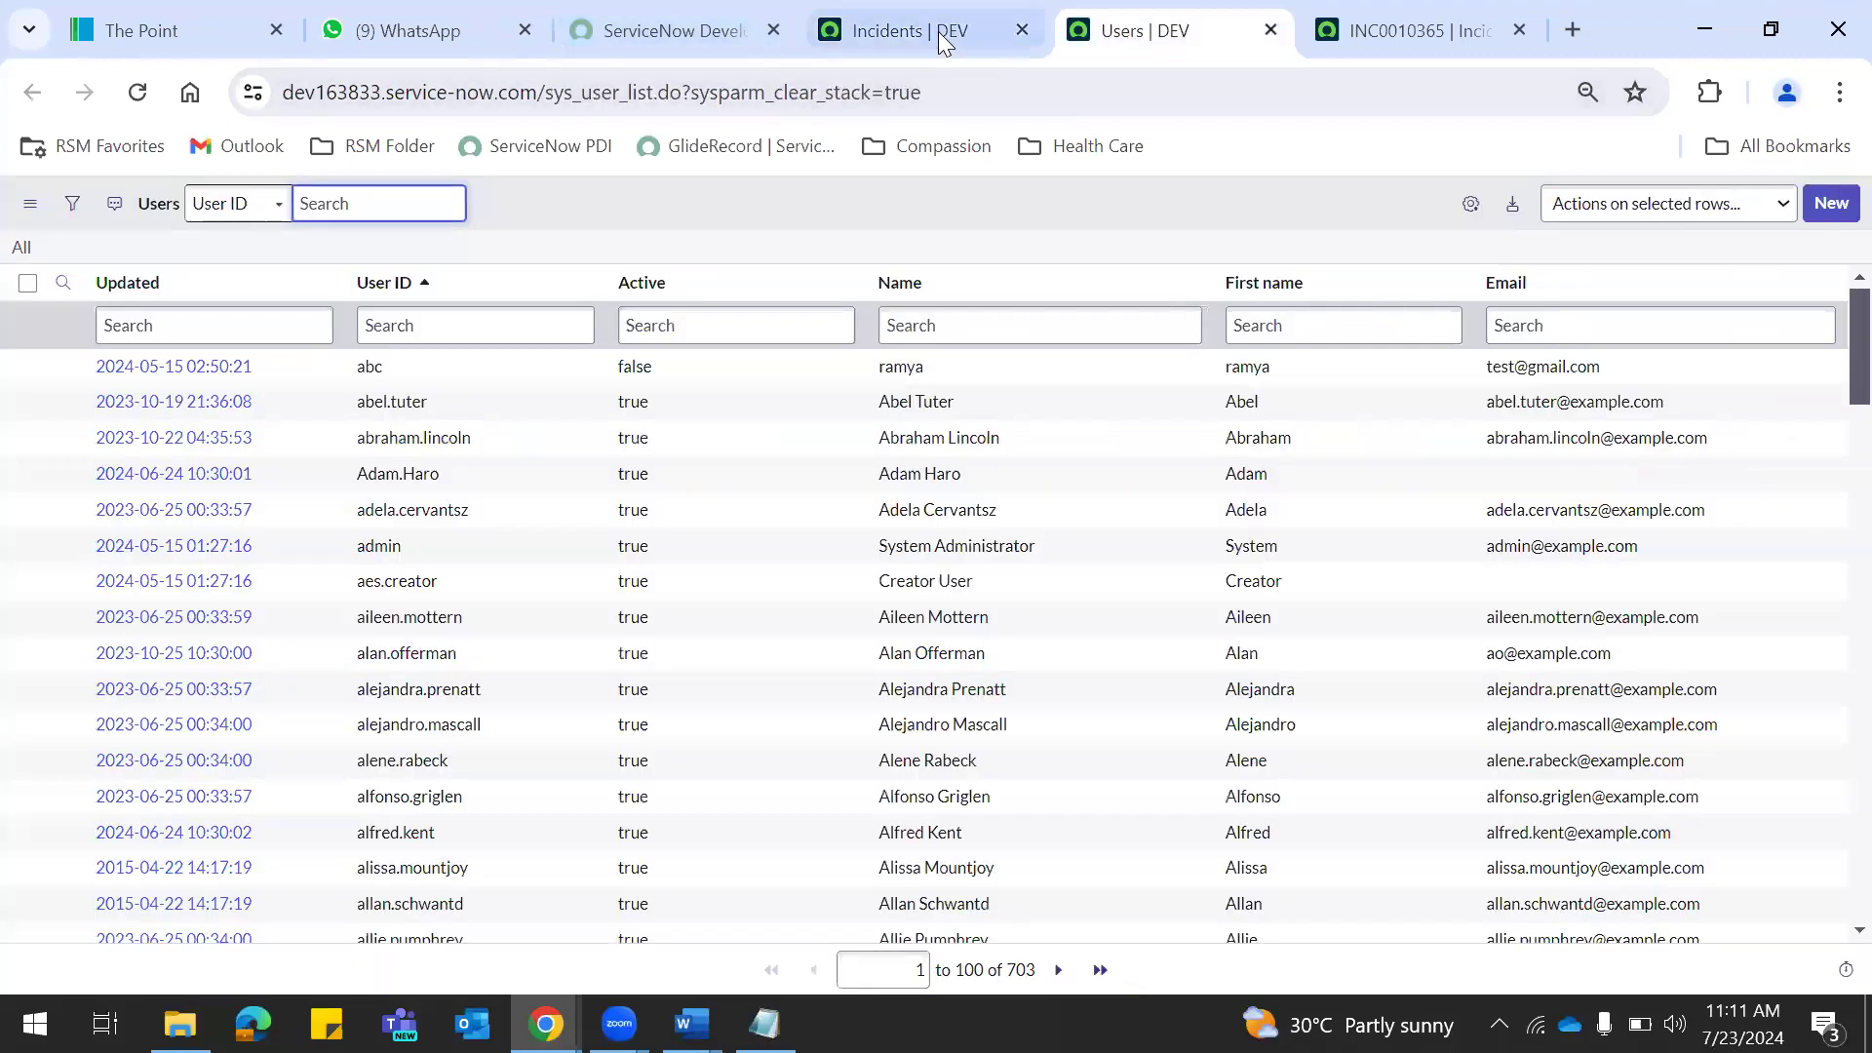
click(936, 32)
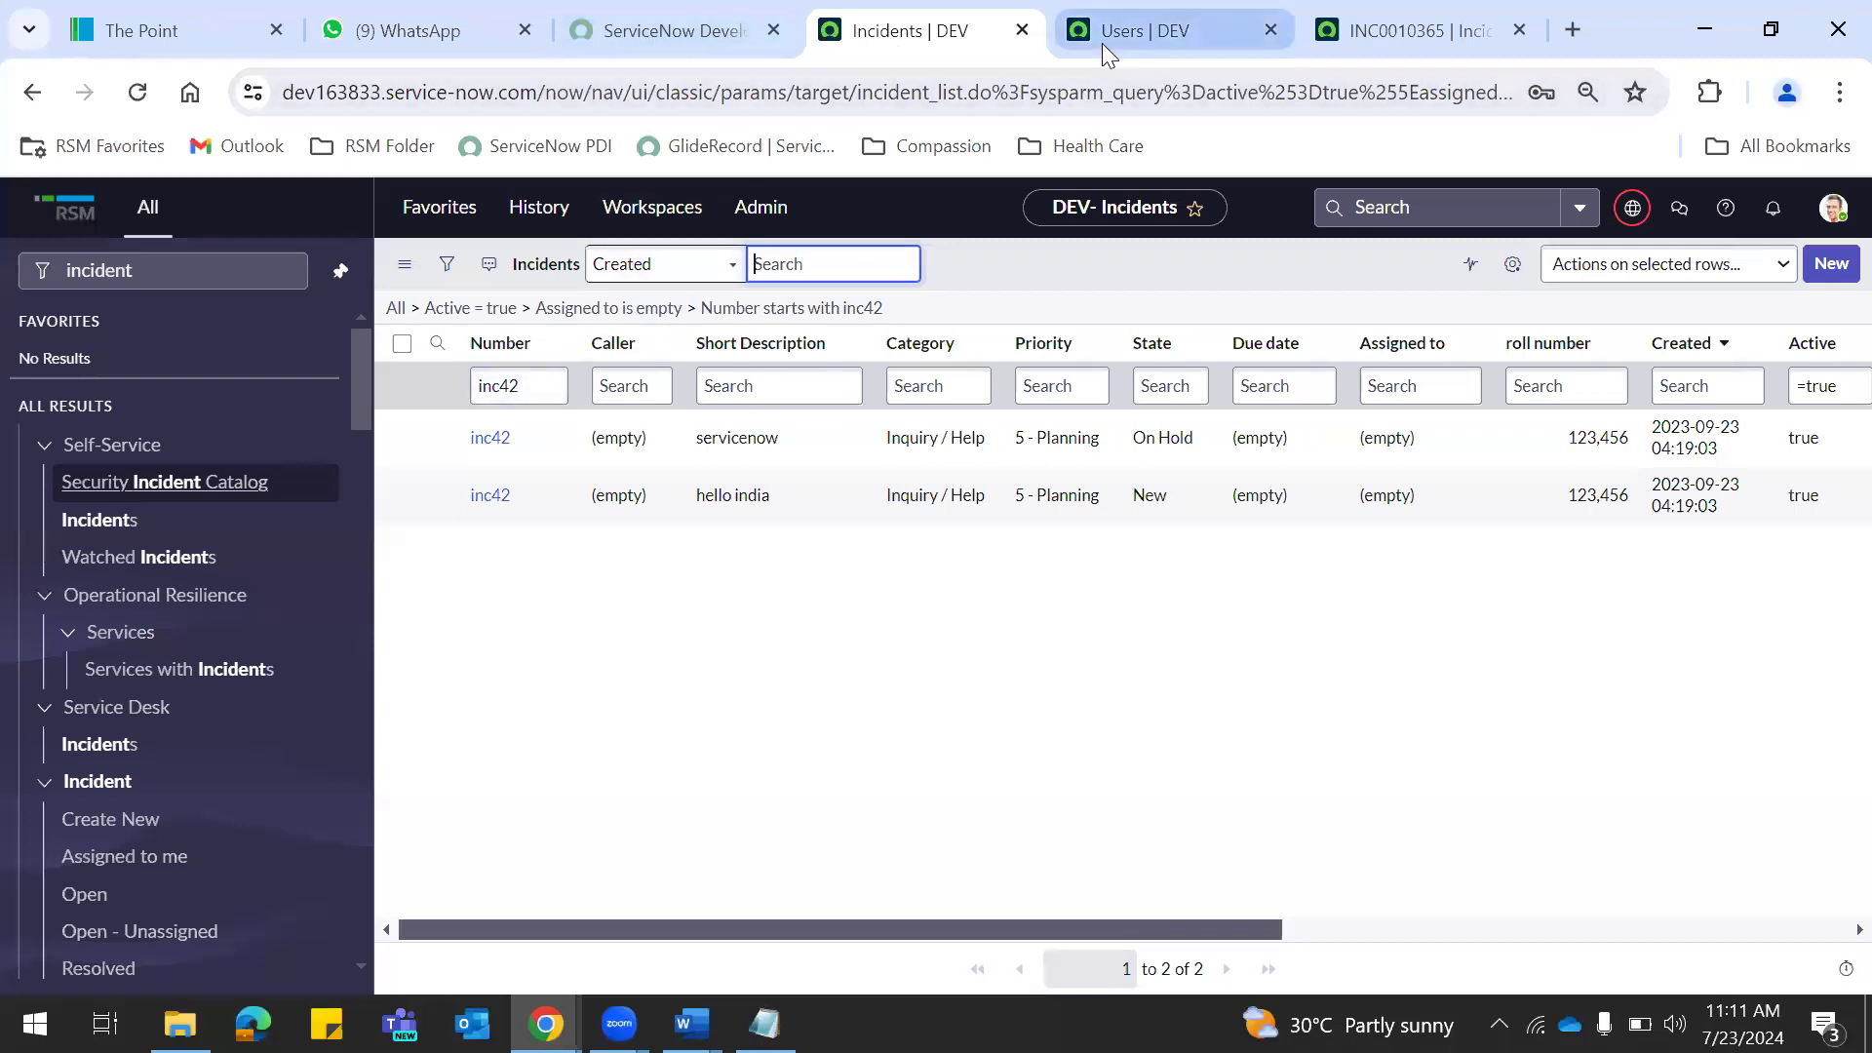
click(1101, 39)
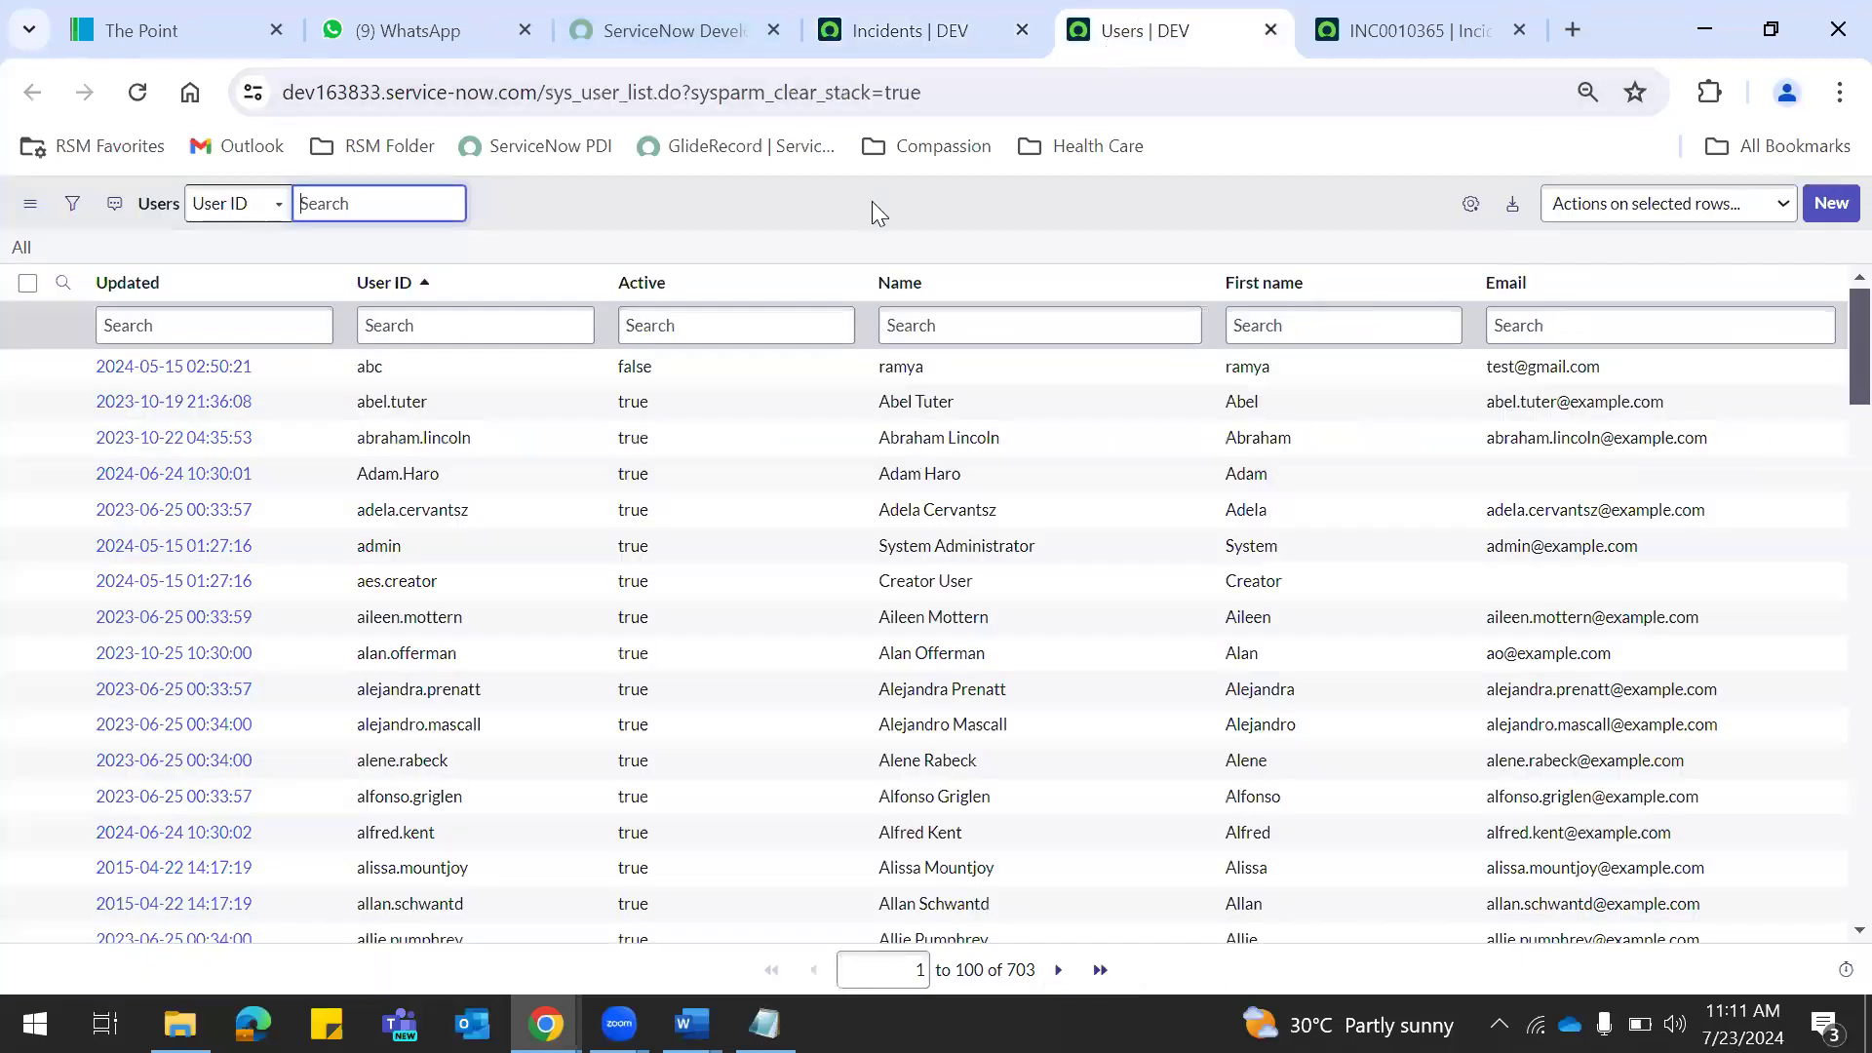
click(482, 339)
text(Peram)
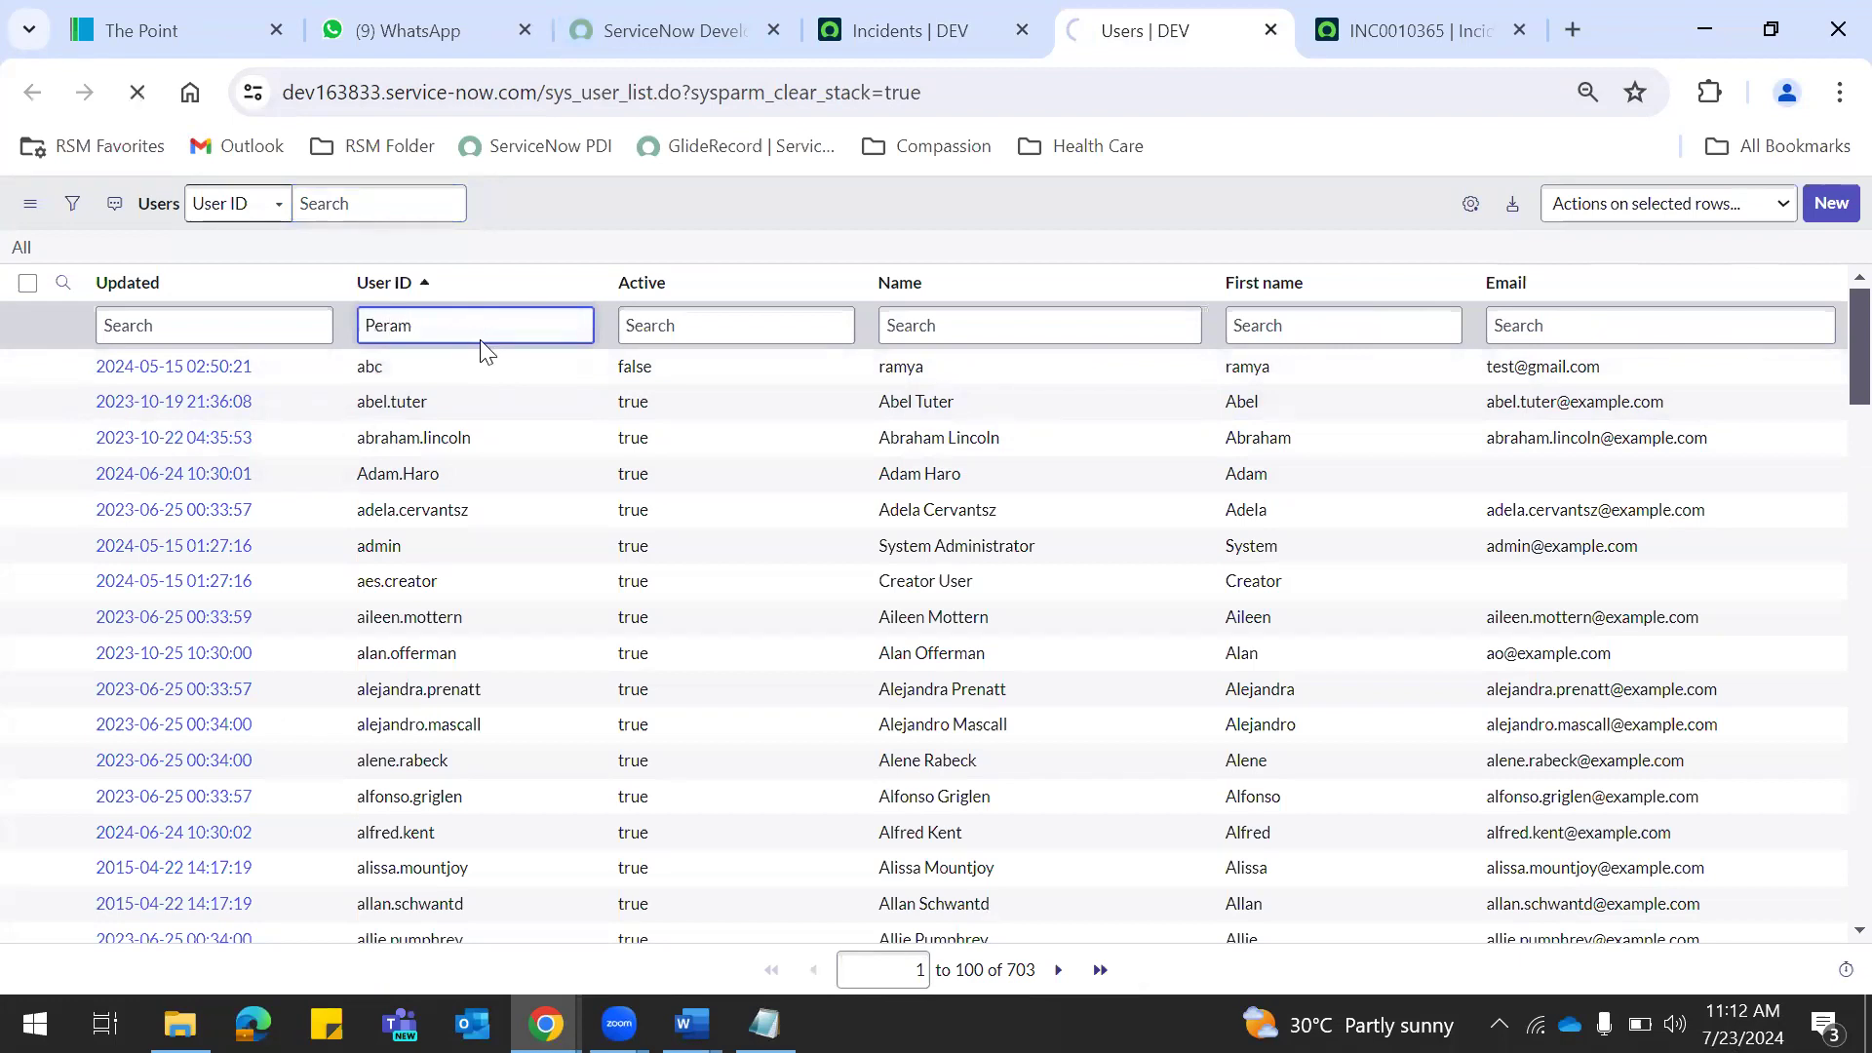
key(Return)
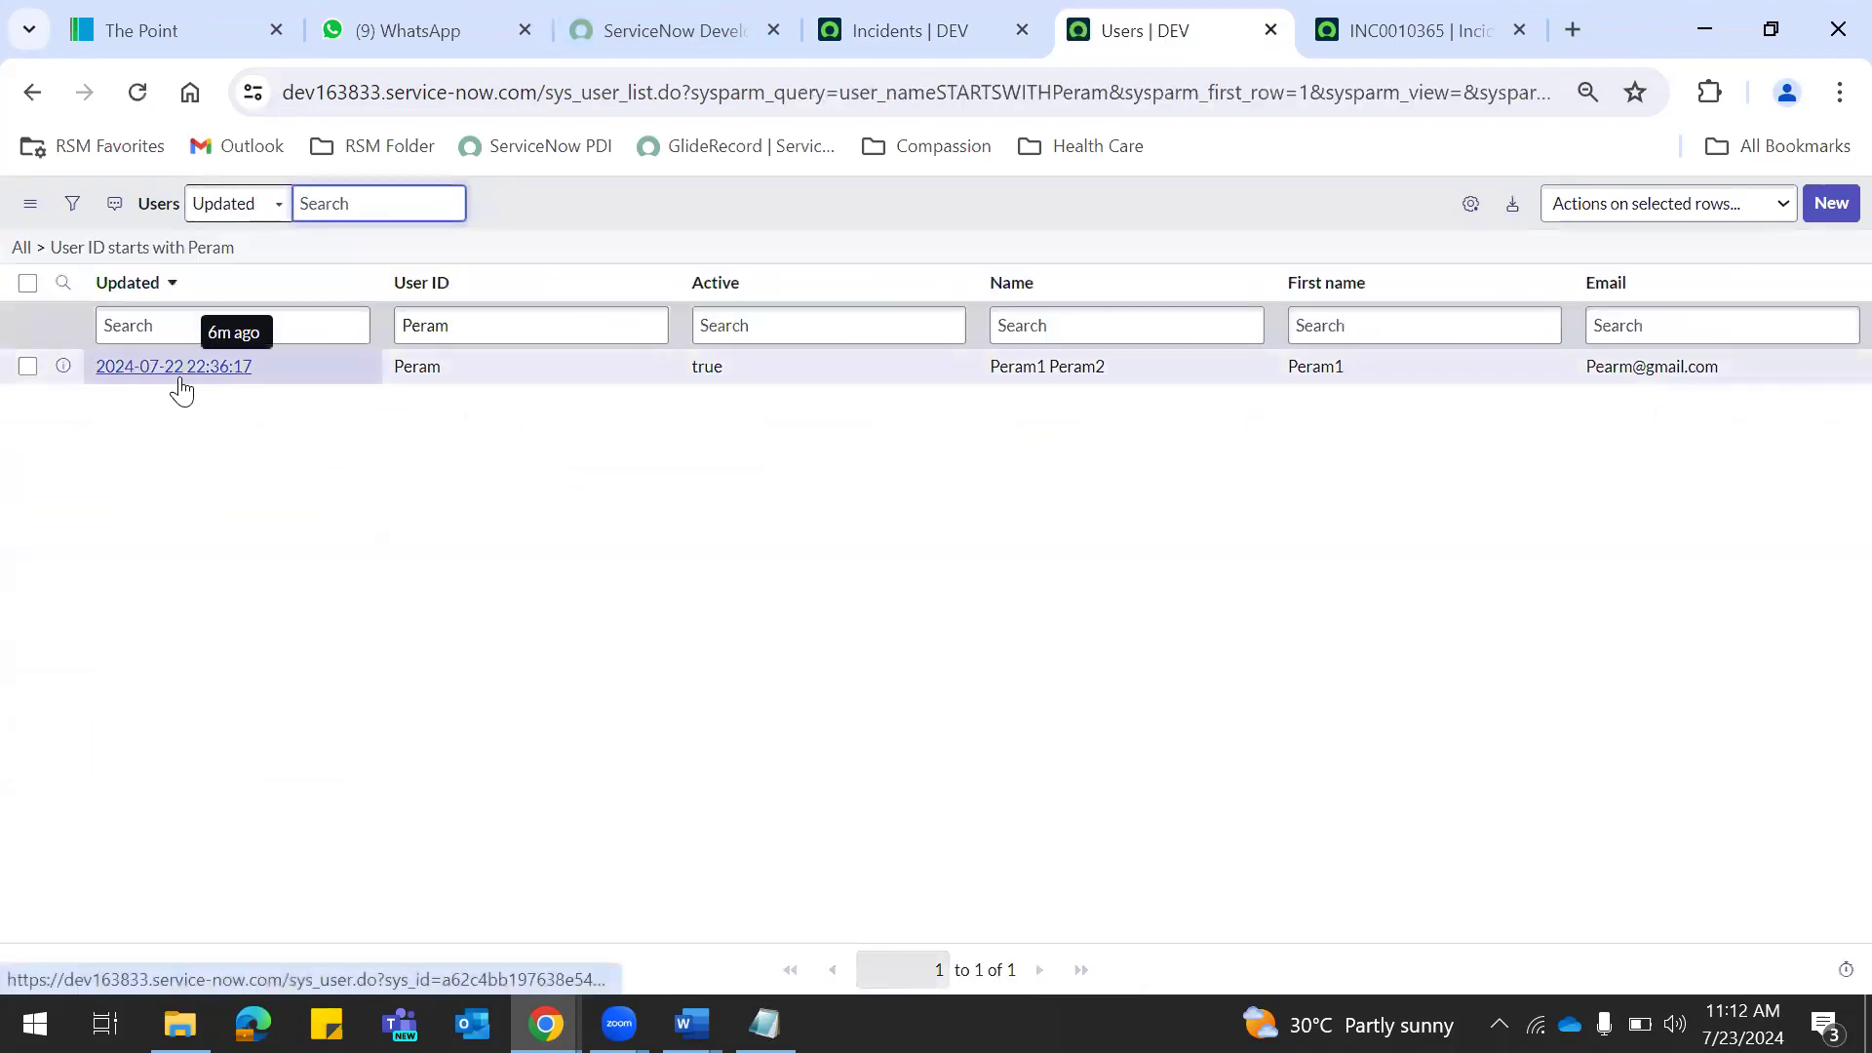
Open the test user's record, enable Password needs reset, and open Set Password.
middle_click(179, 371)
click(1216, 21)
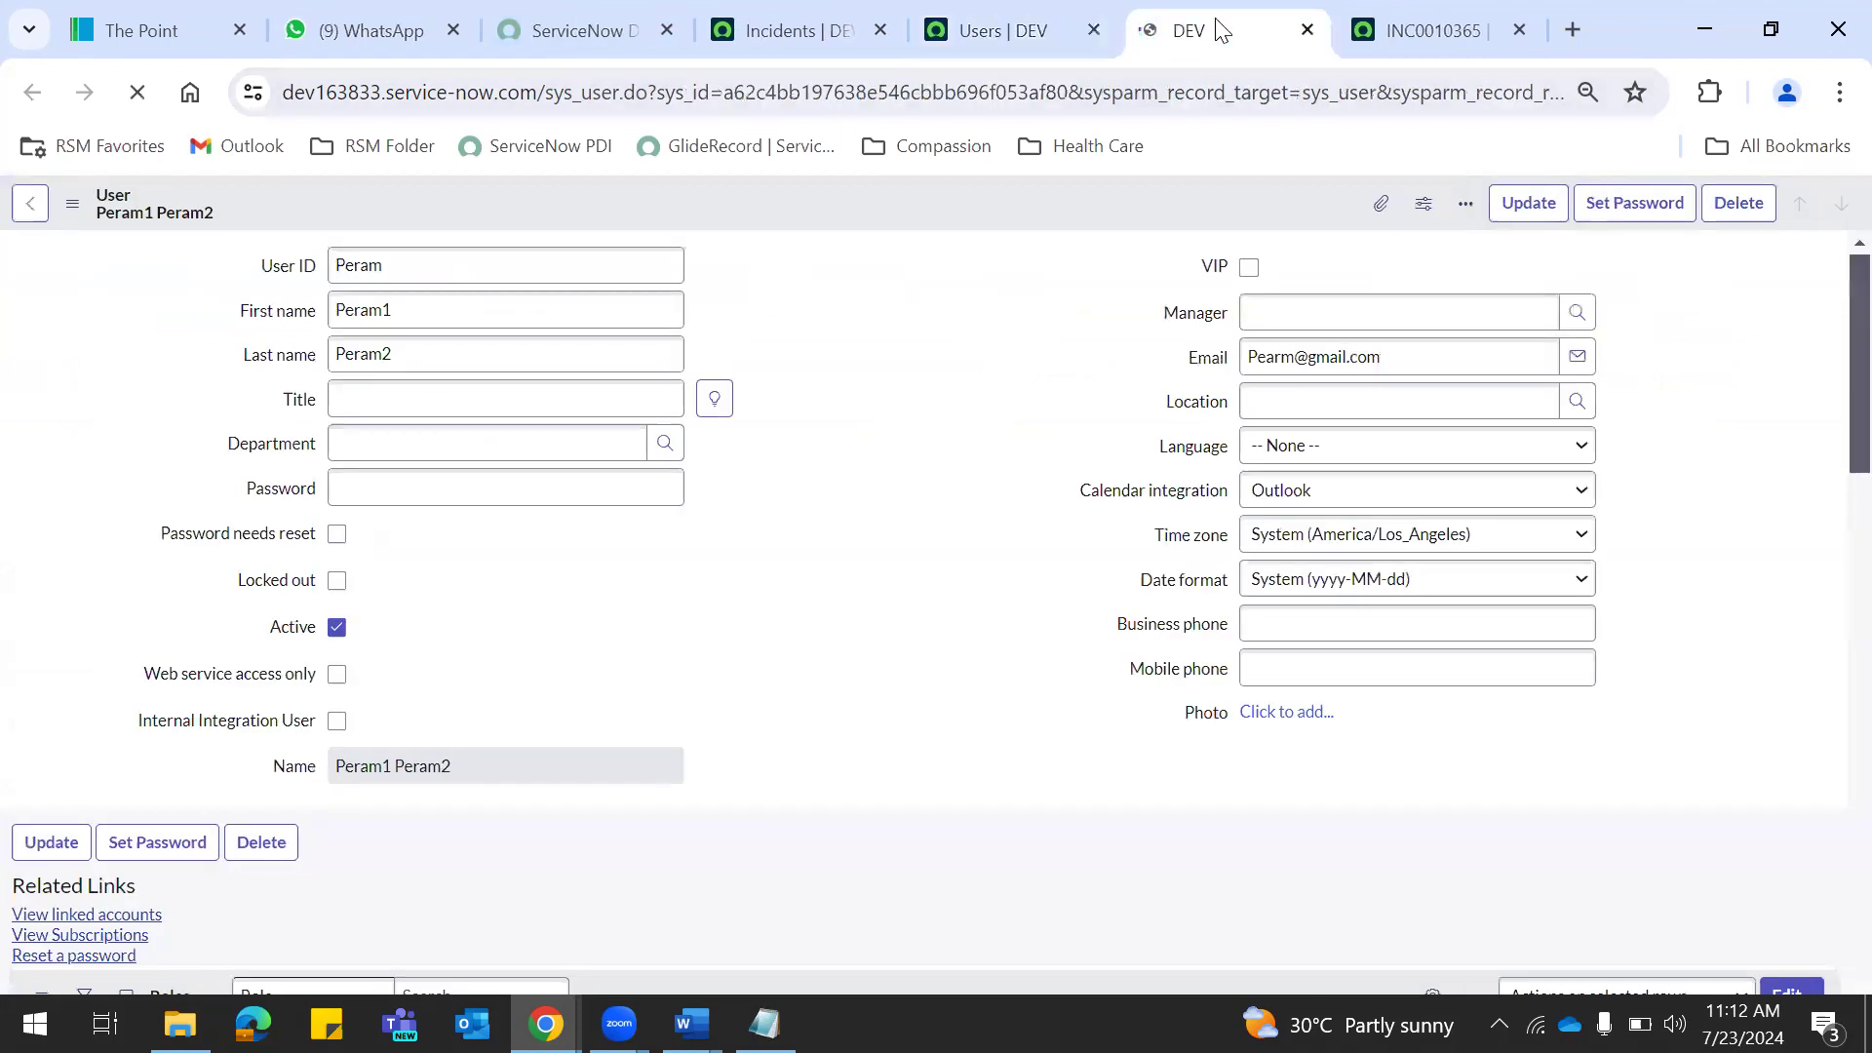
click(337, 535)
click(336, 488)
click(336, 535)
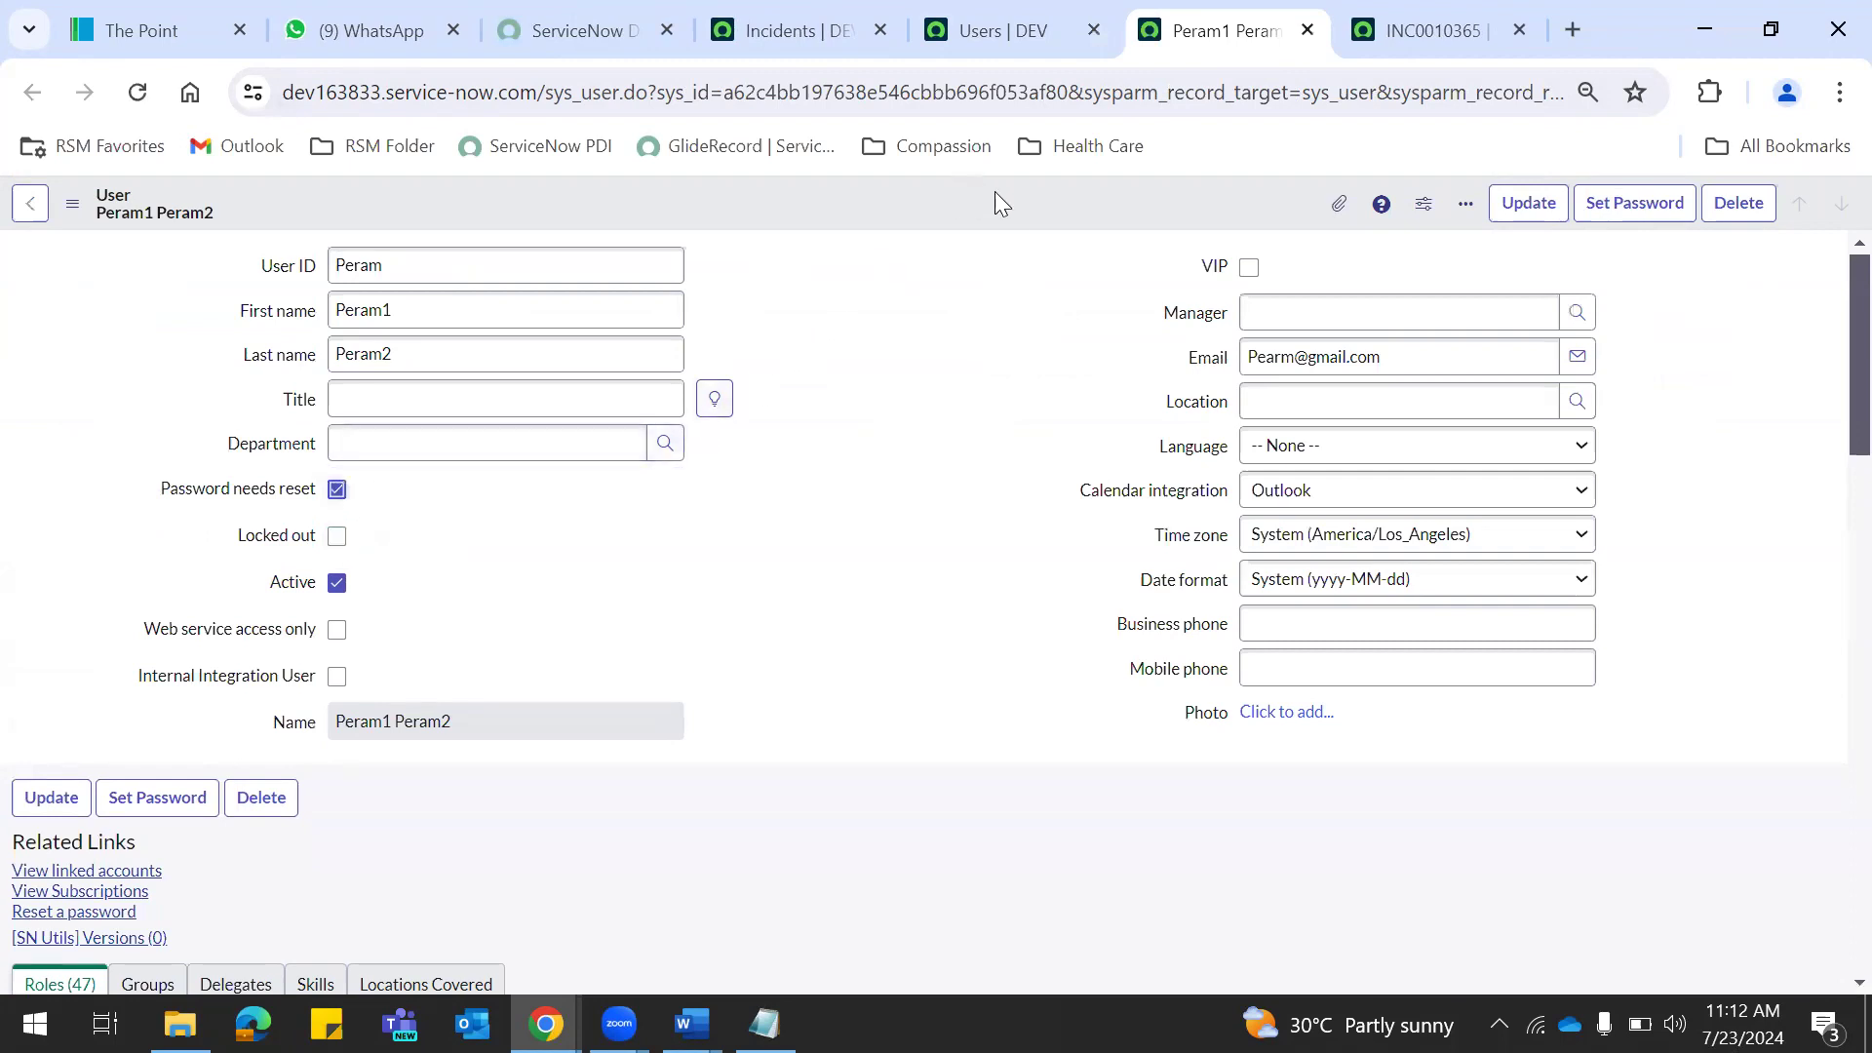
click(1621, 210)
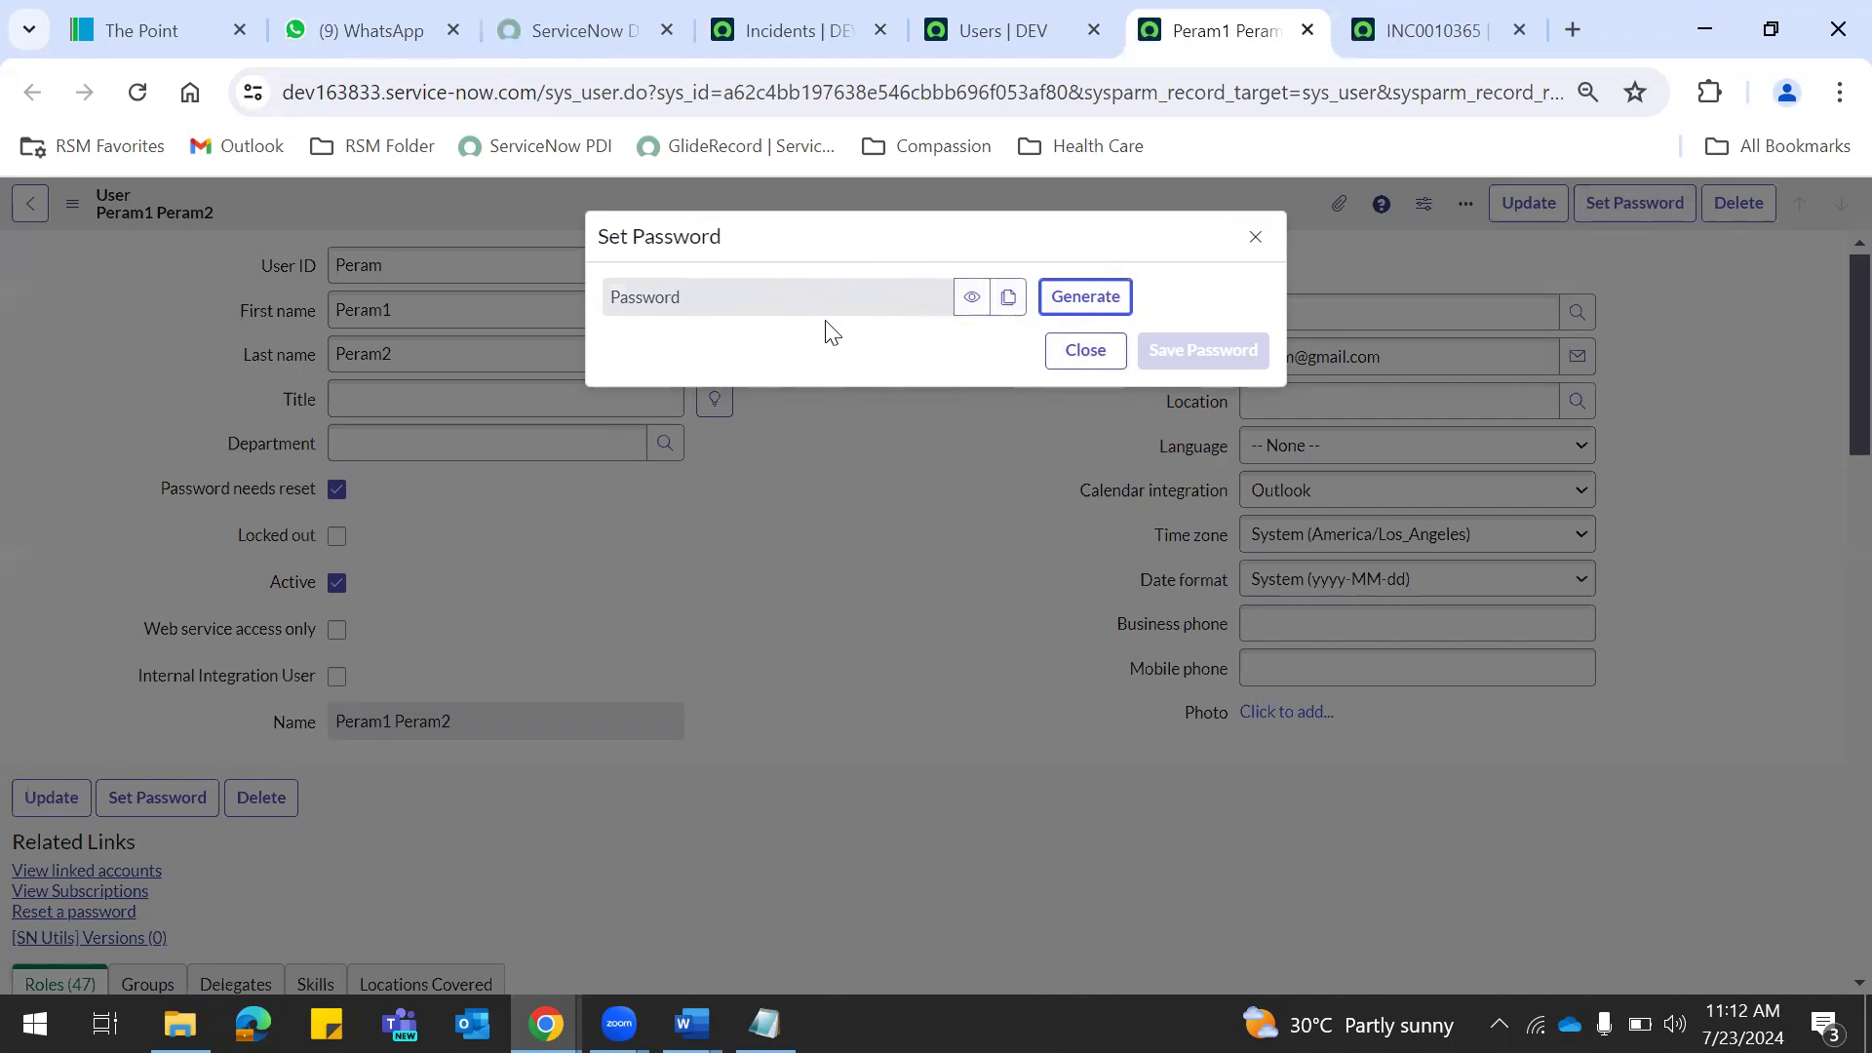
Generate a random password, then reload the record and discard it unsaved.
click(1088, 298)
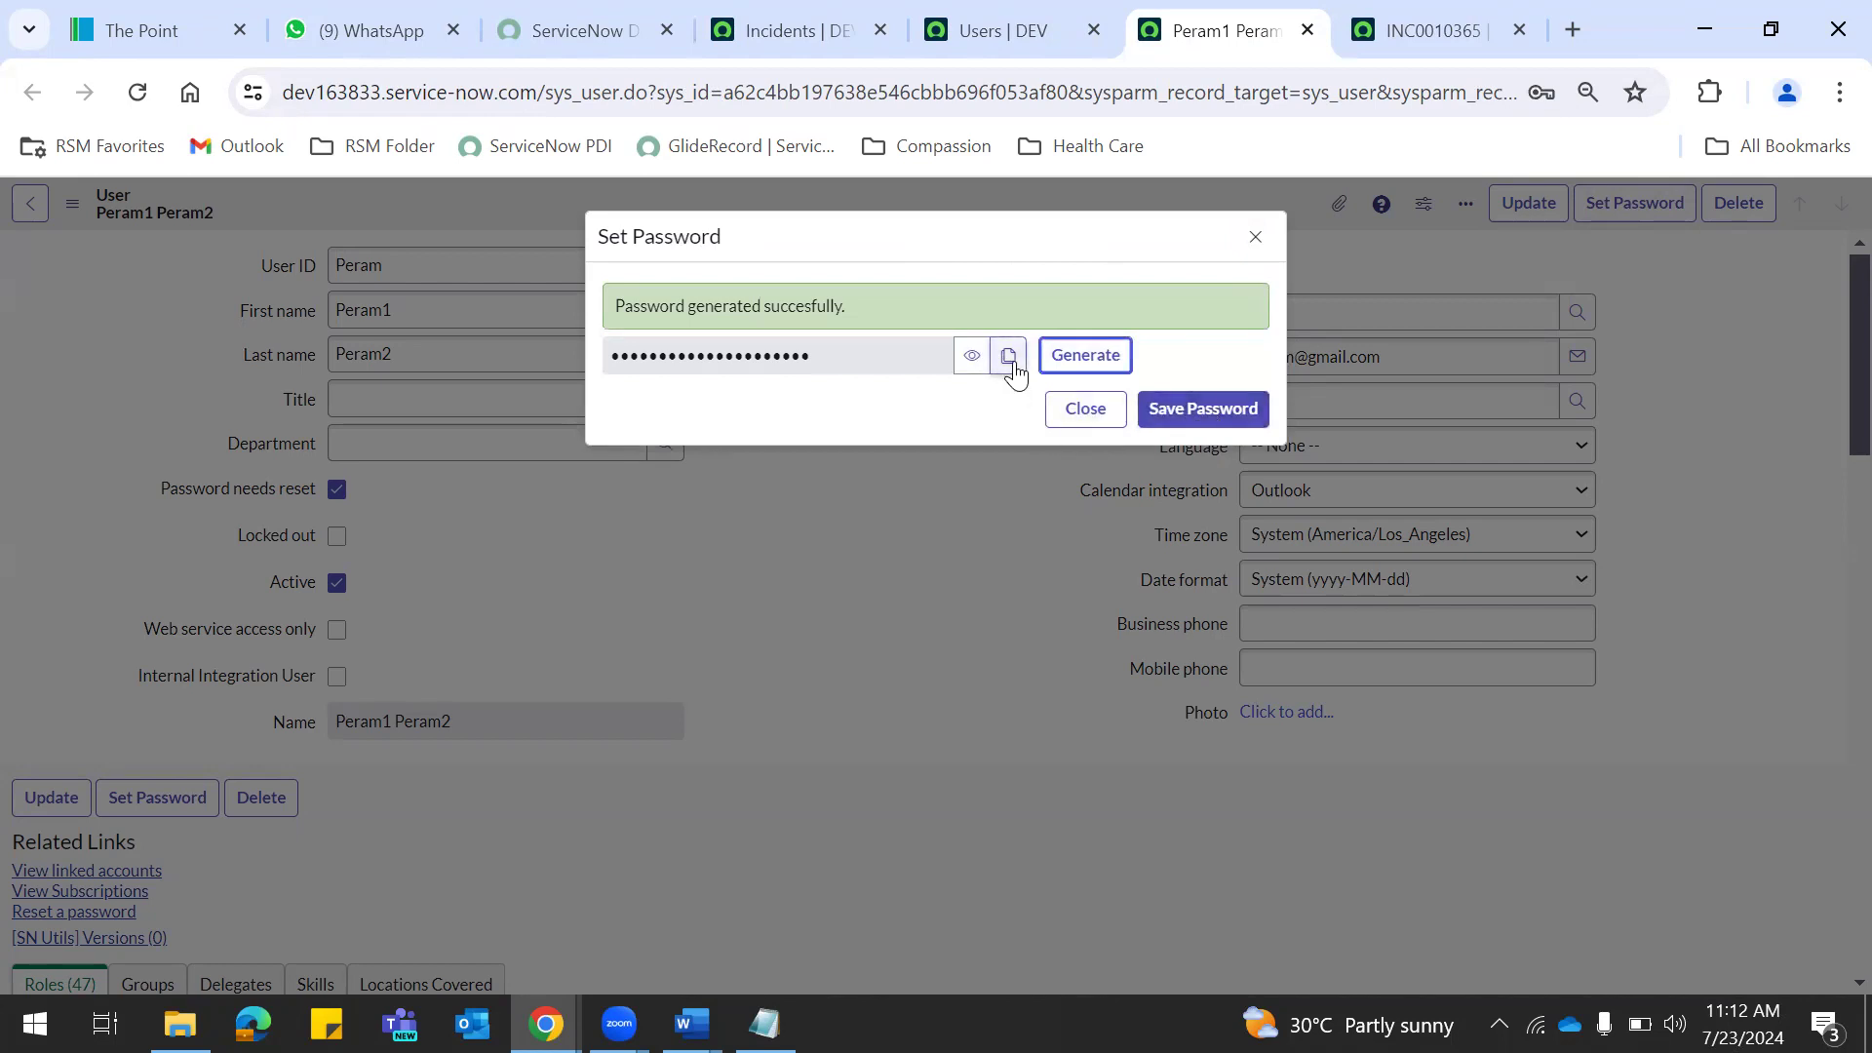
key(alt+Tab)
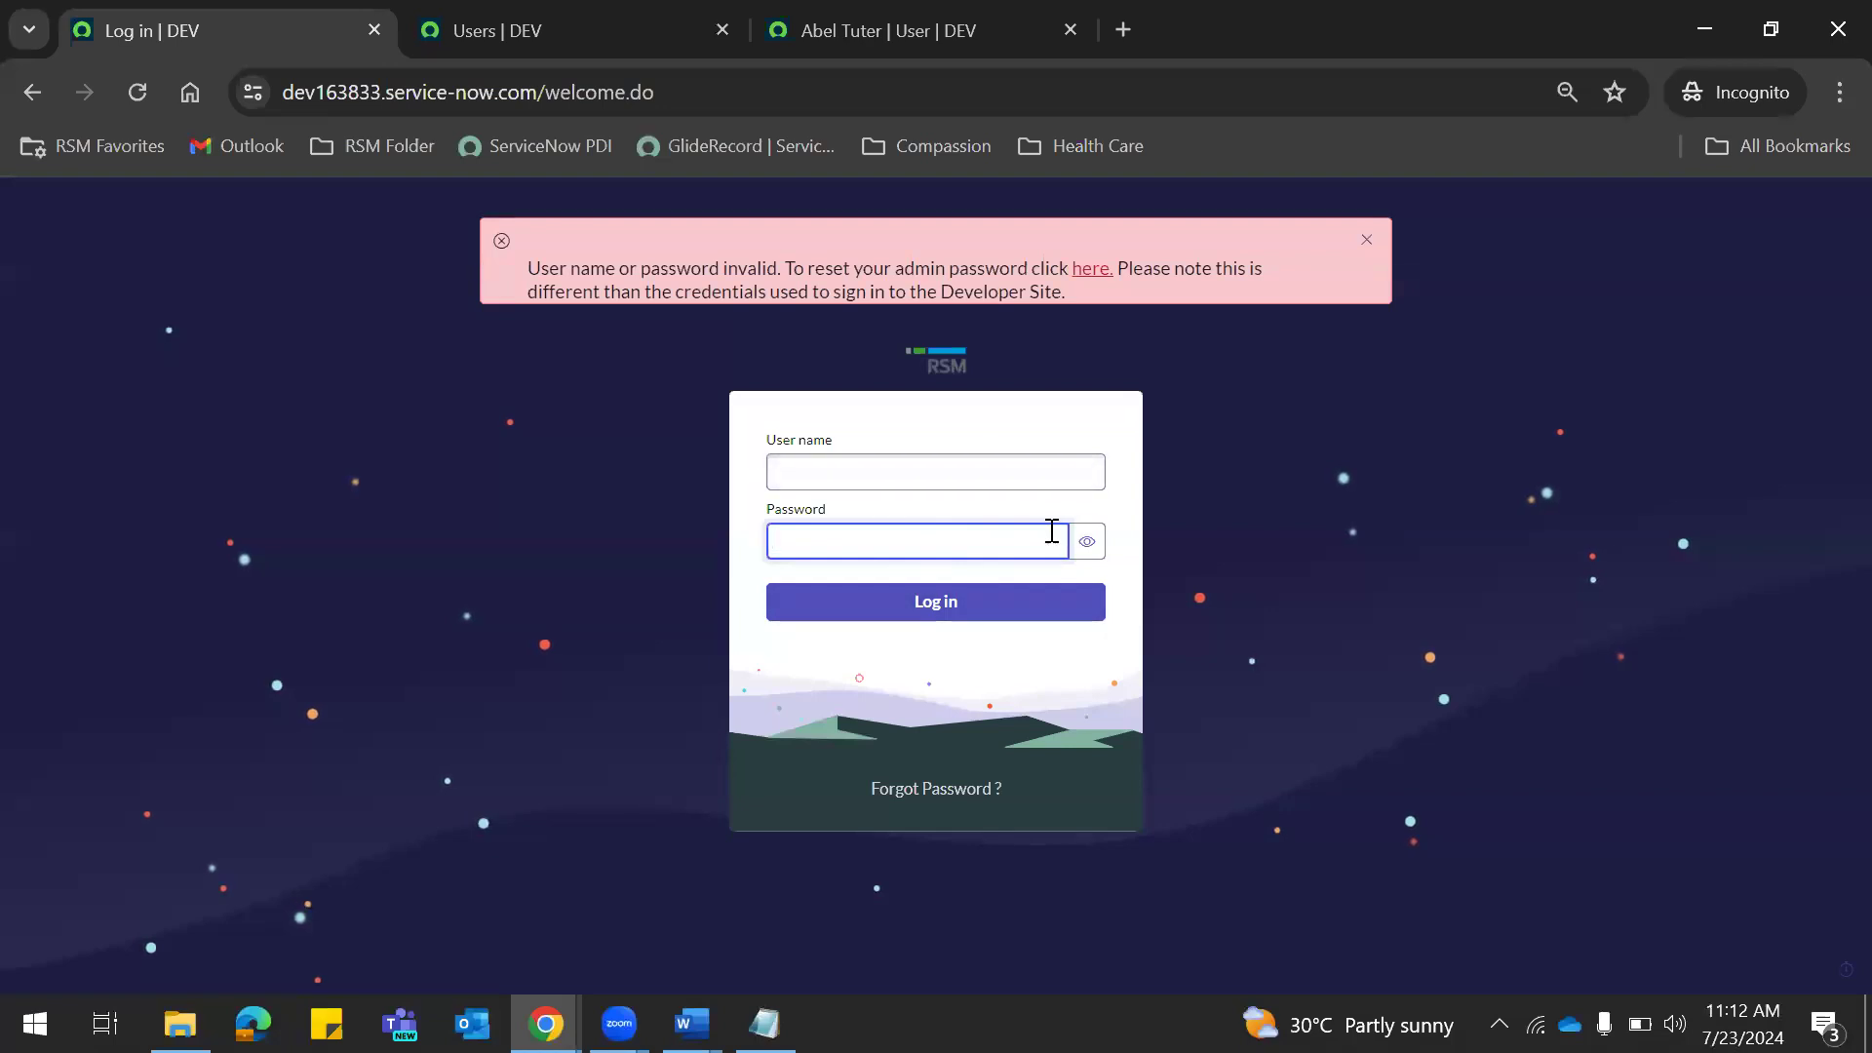
key(alt+Tab)
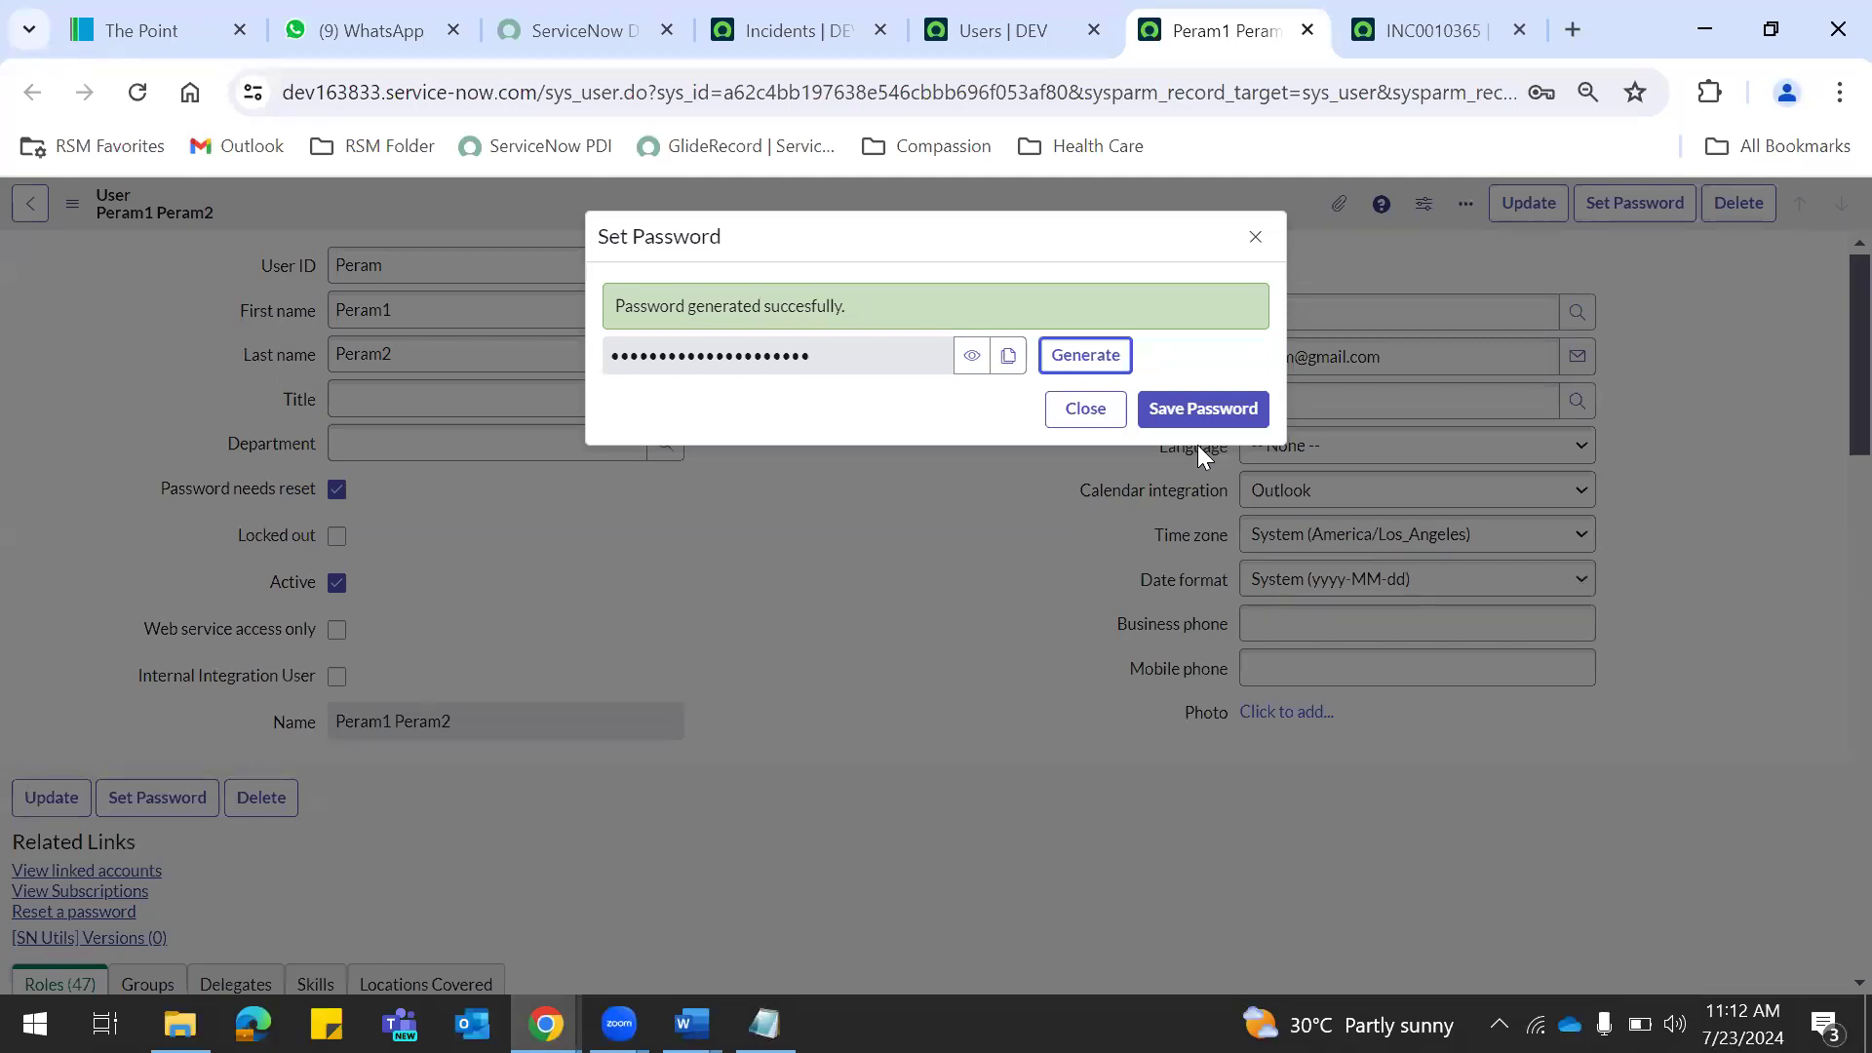
click(1254, 238)
key(F5)
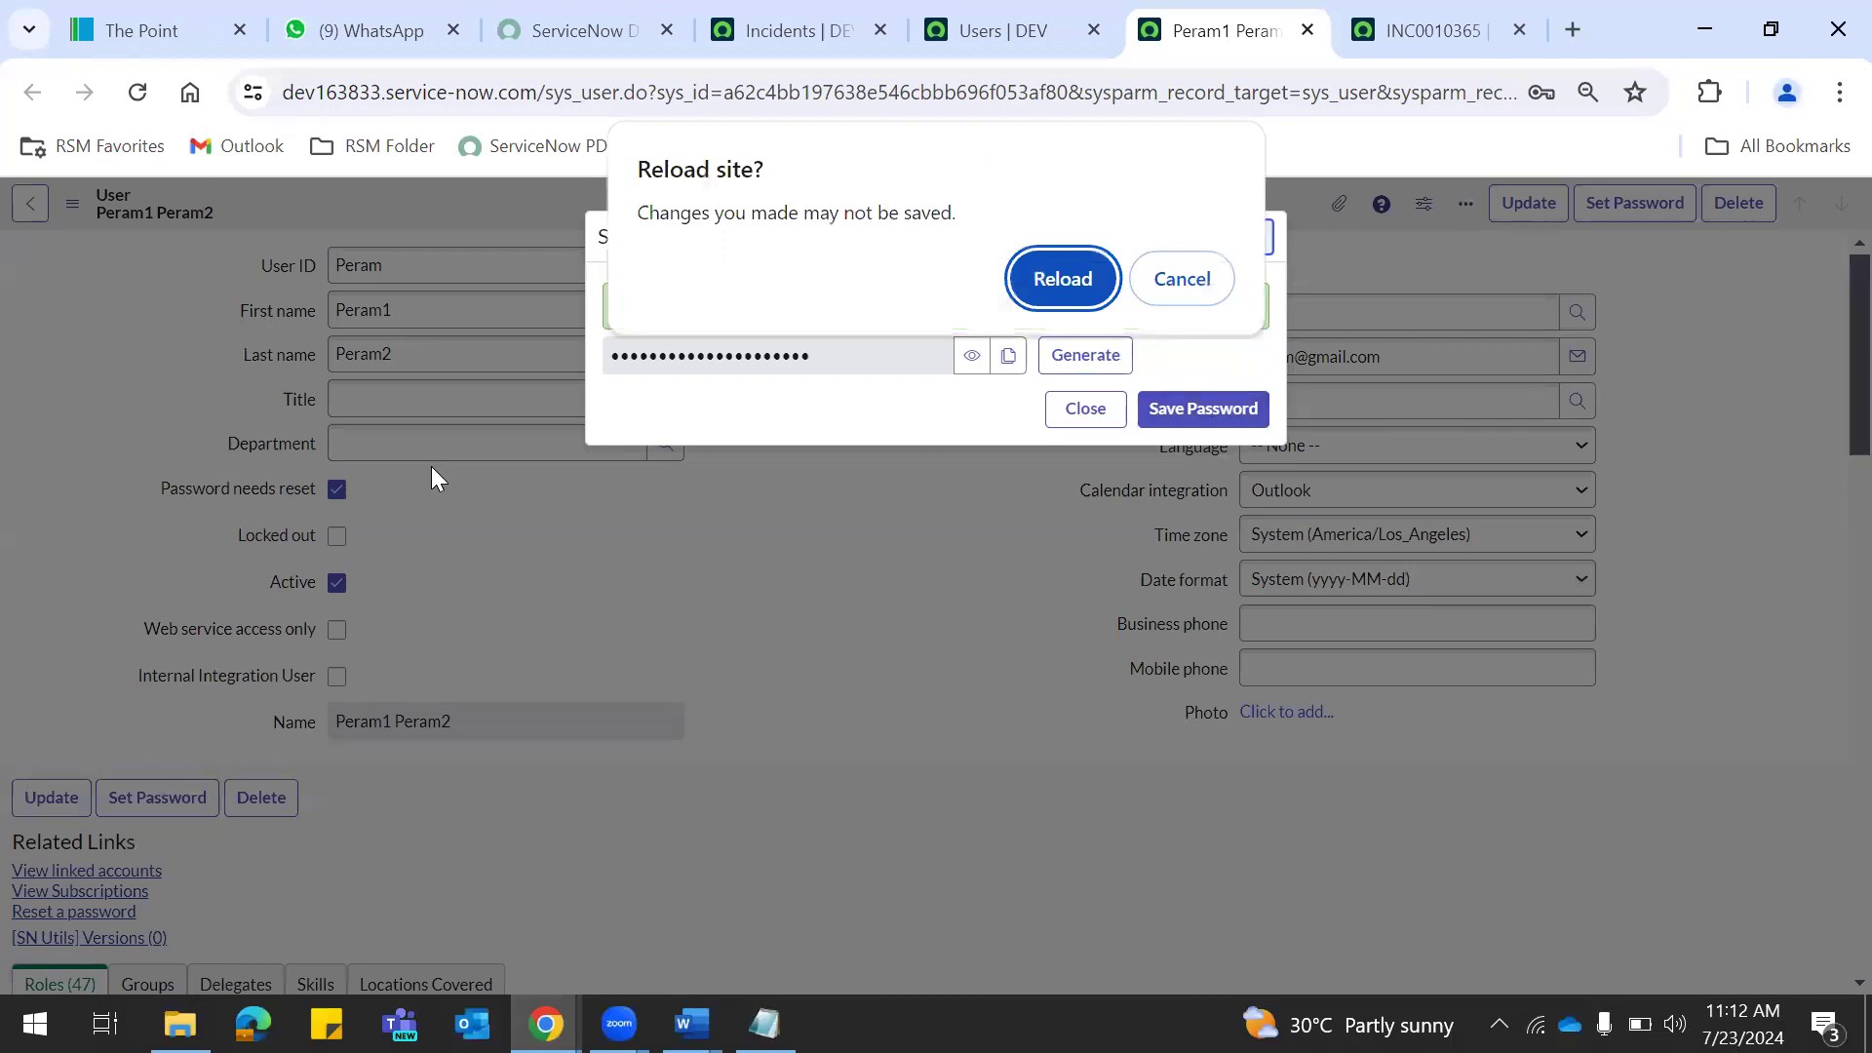
click(1177, 281)
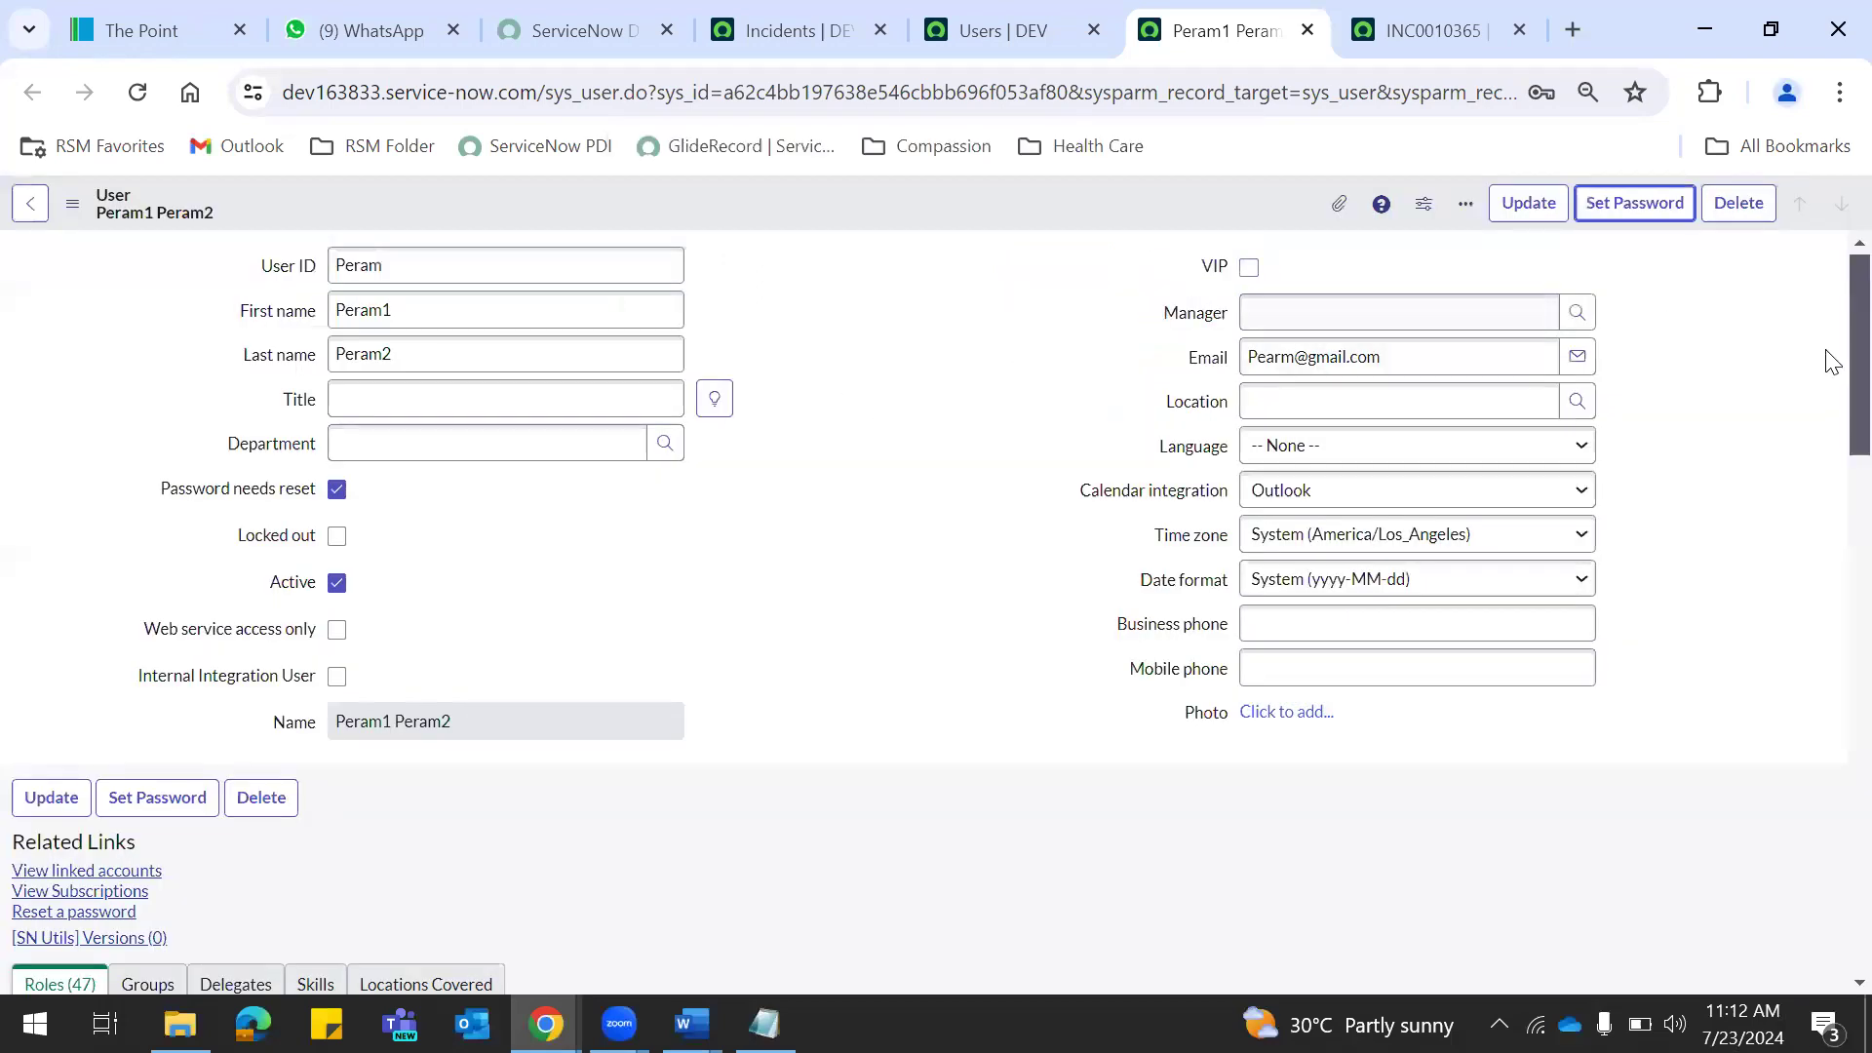
Add the admin role to the test user's Roles List alongside itil and save.
scroll(1831, 365, down, 9)
scroll(1825, 476, up, 4)
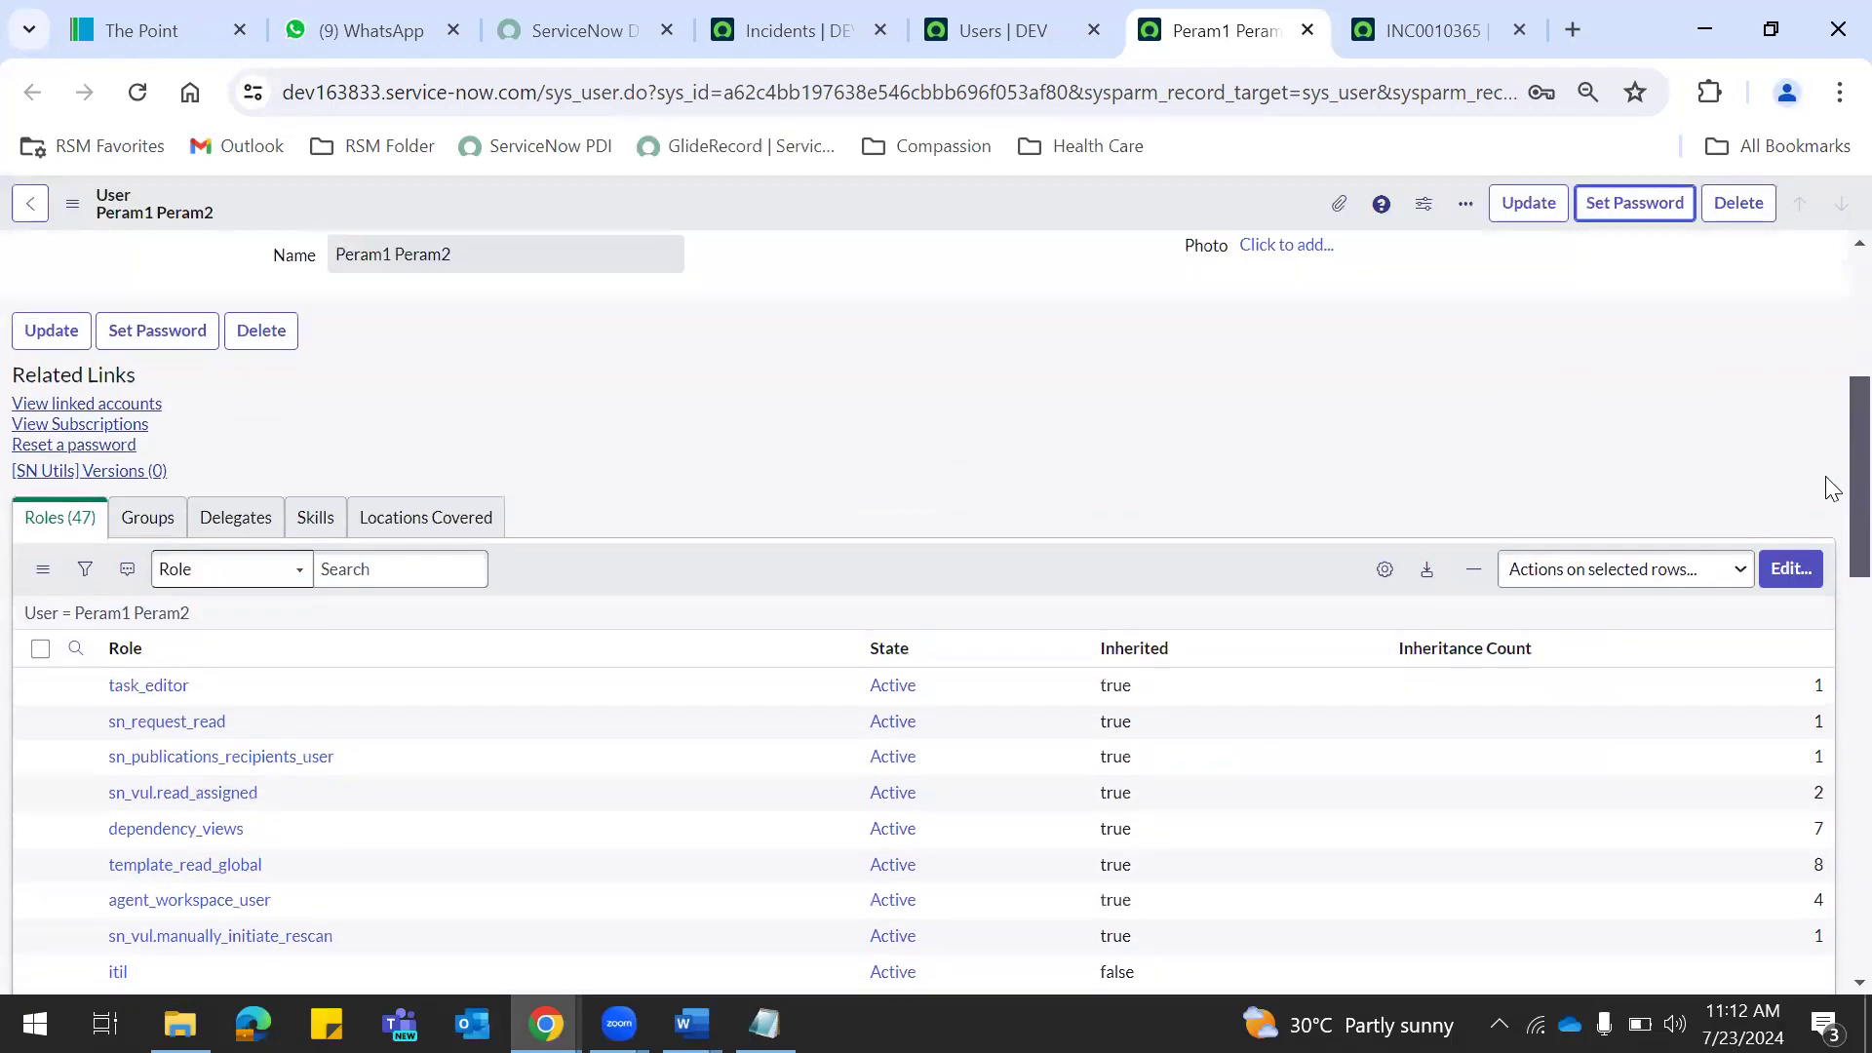
click(1790, 569)
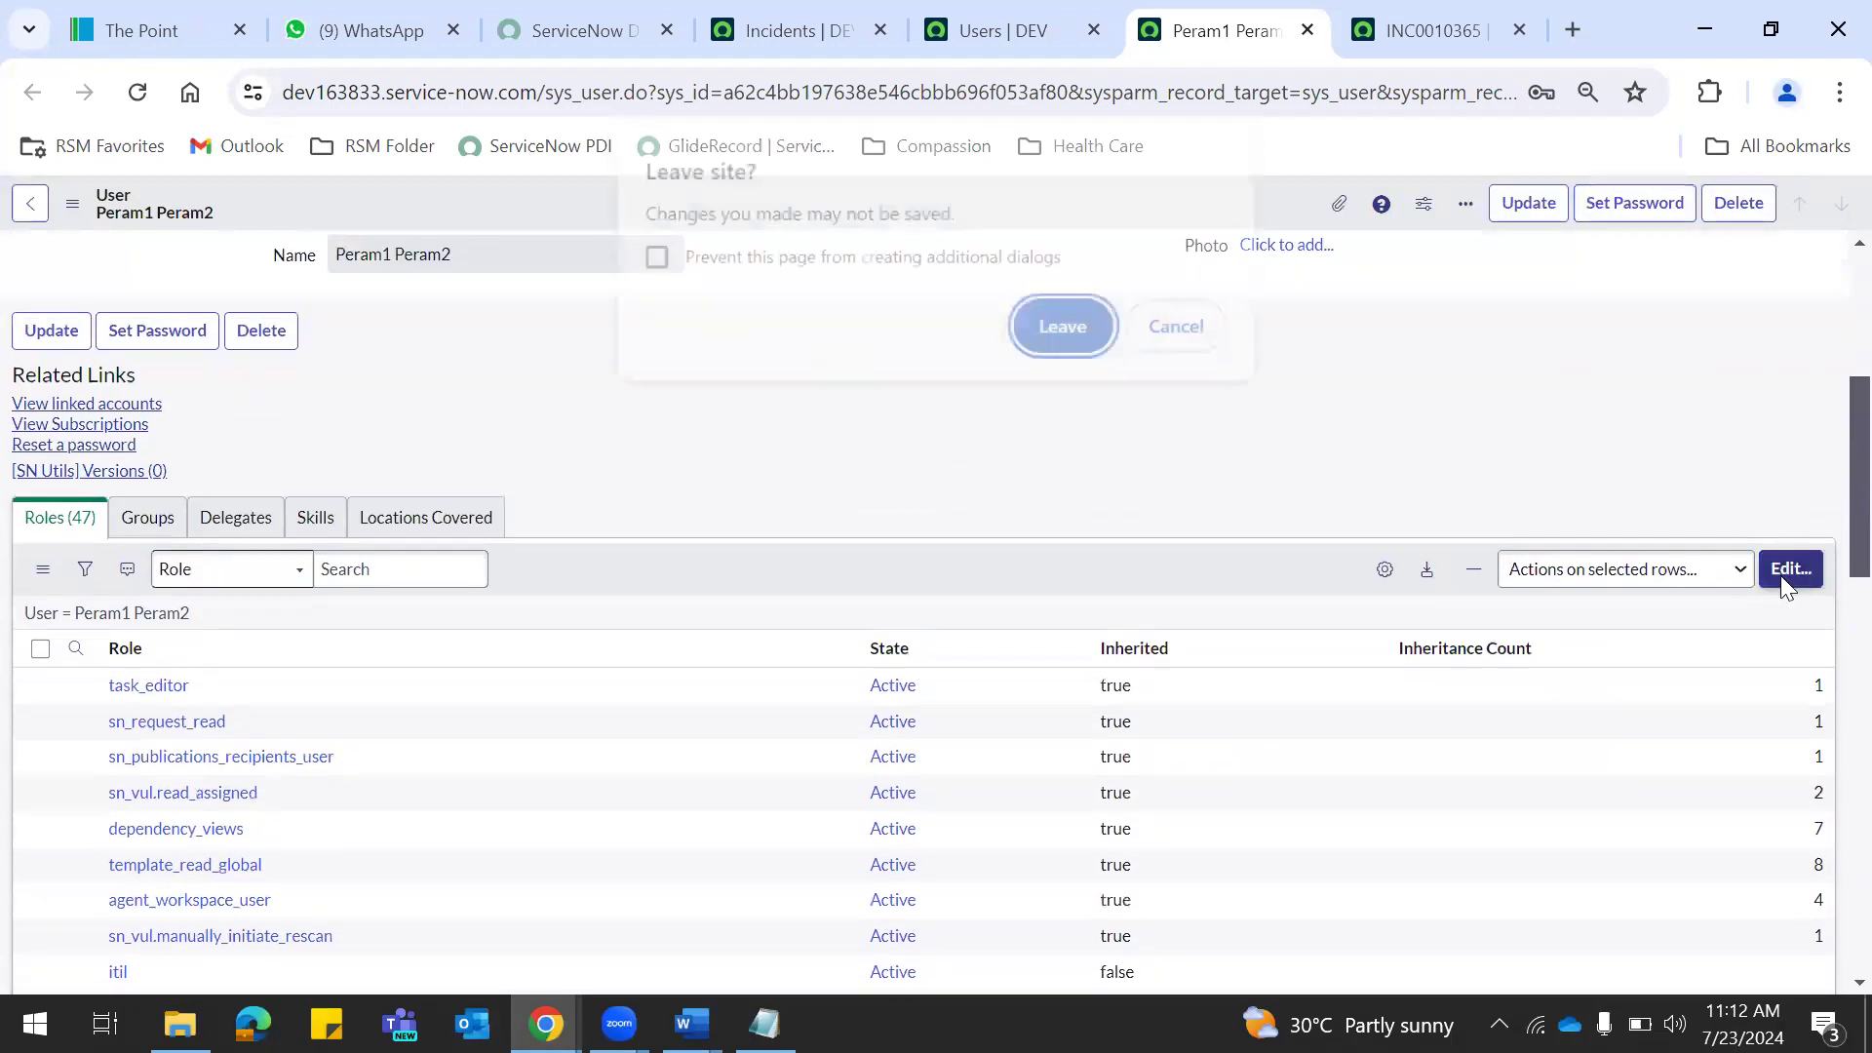
click(1063, 329)
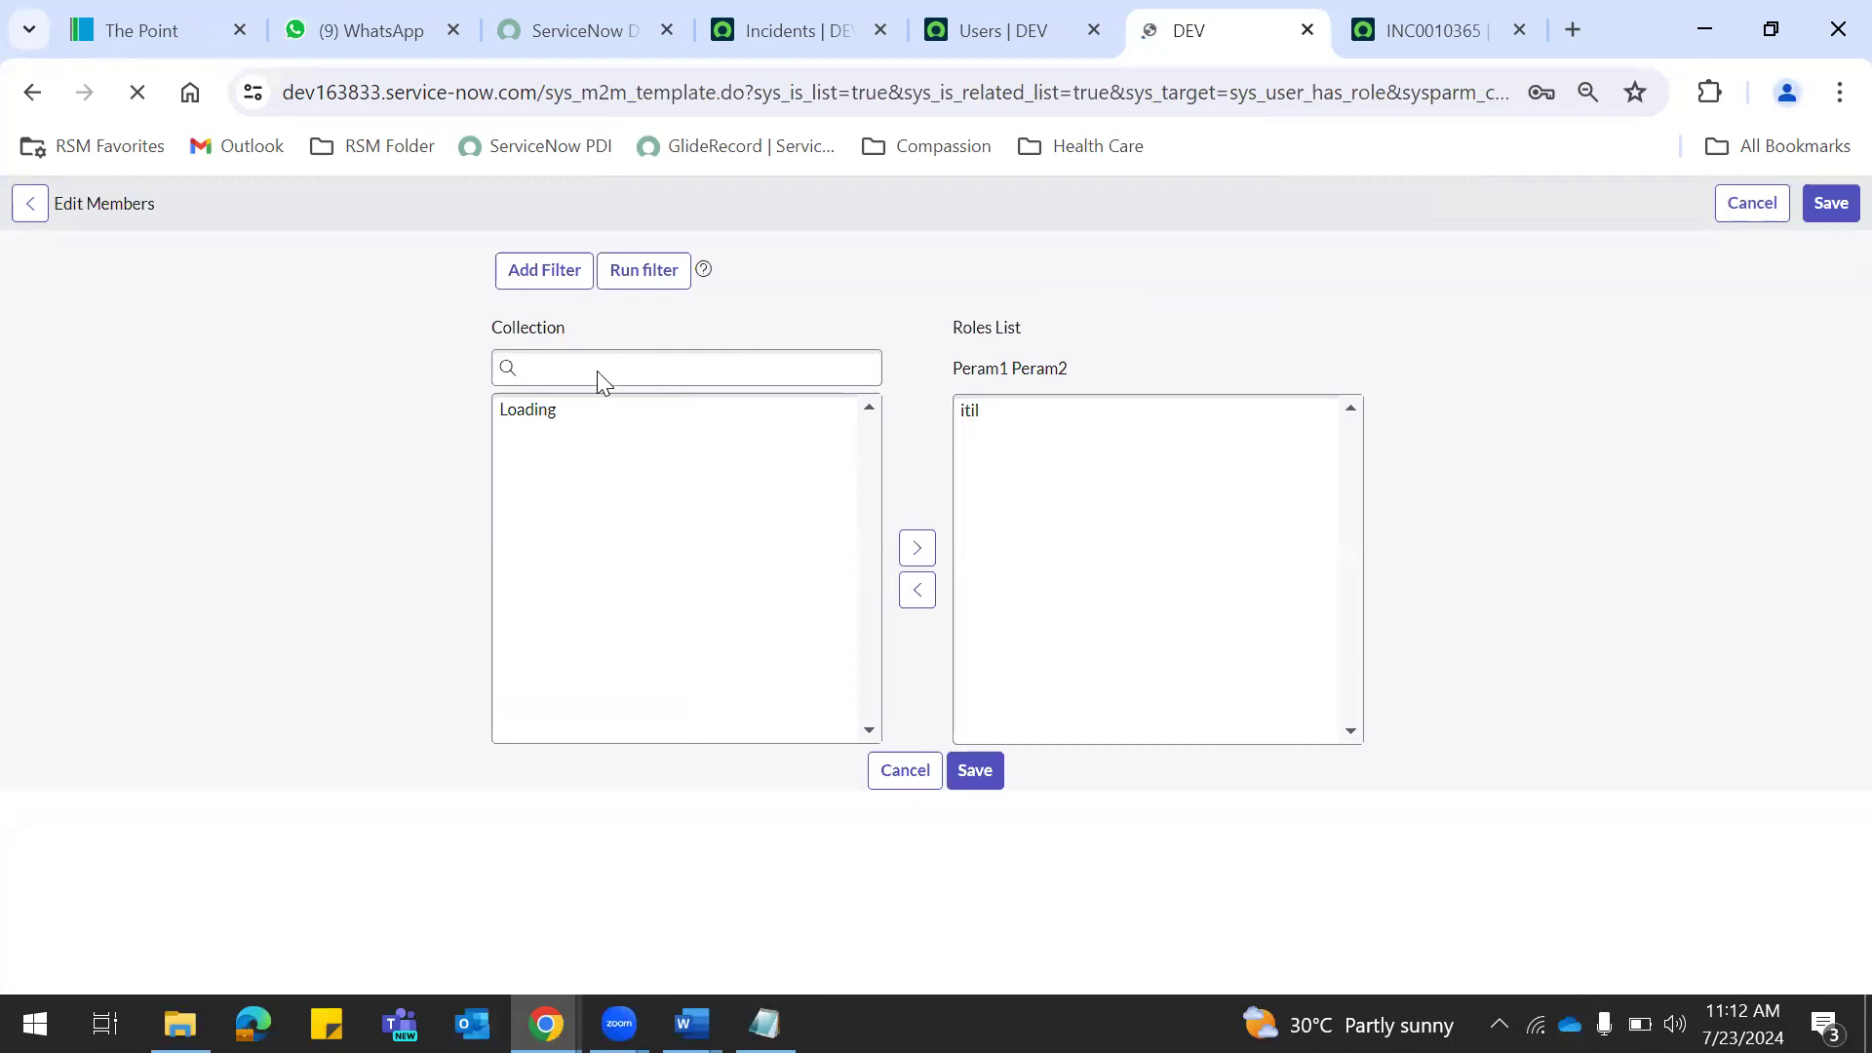
click(590, 468)
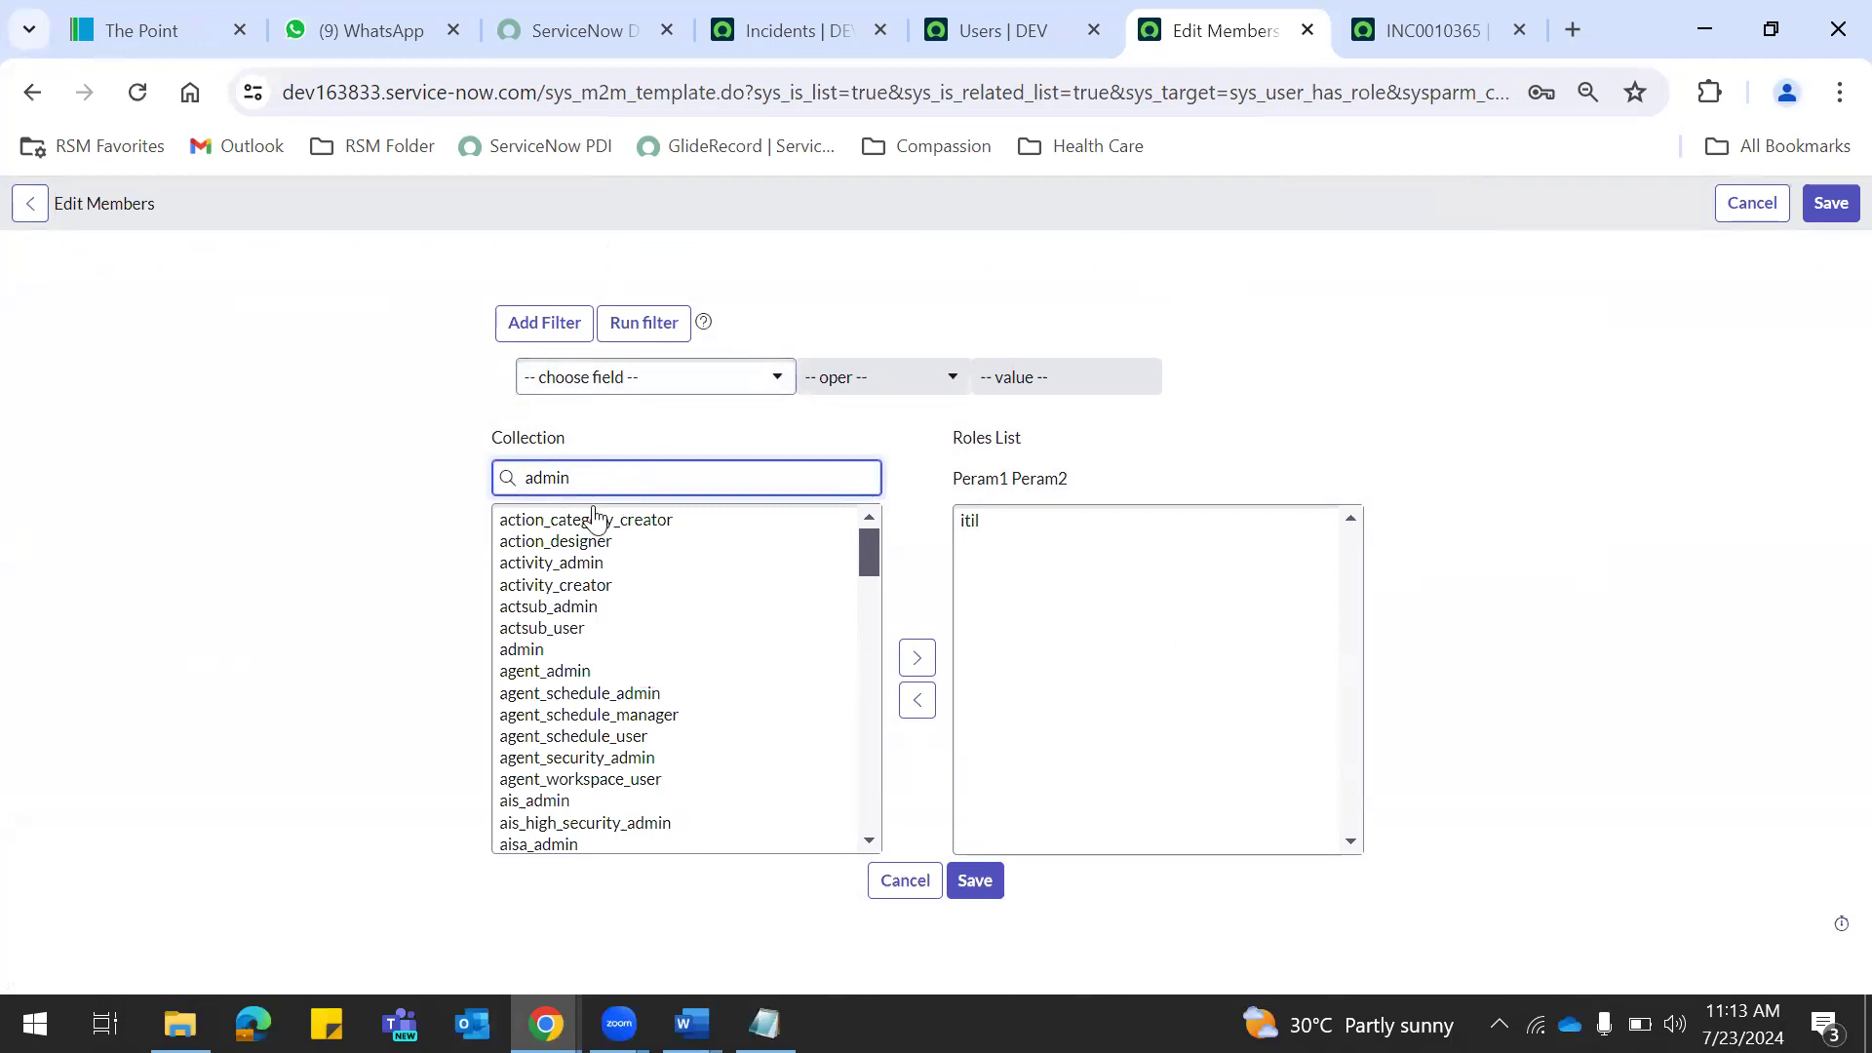
click(543, 523)
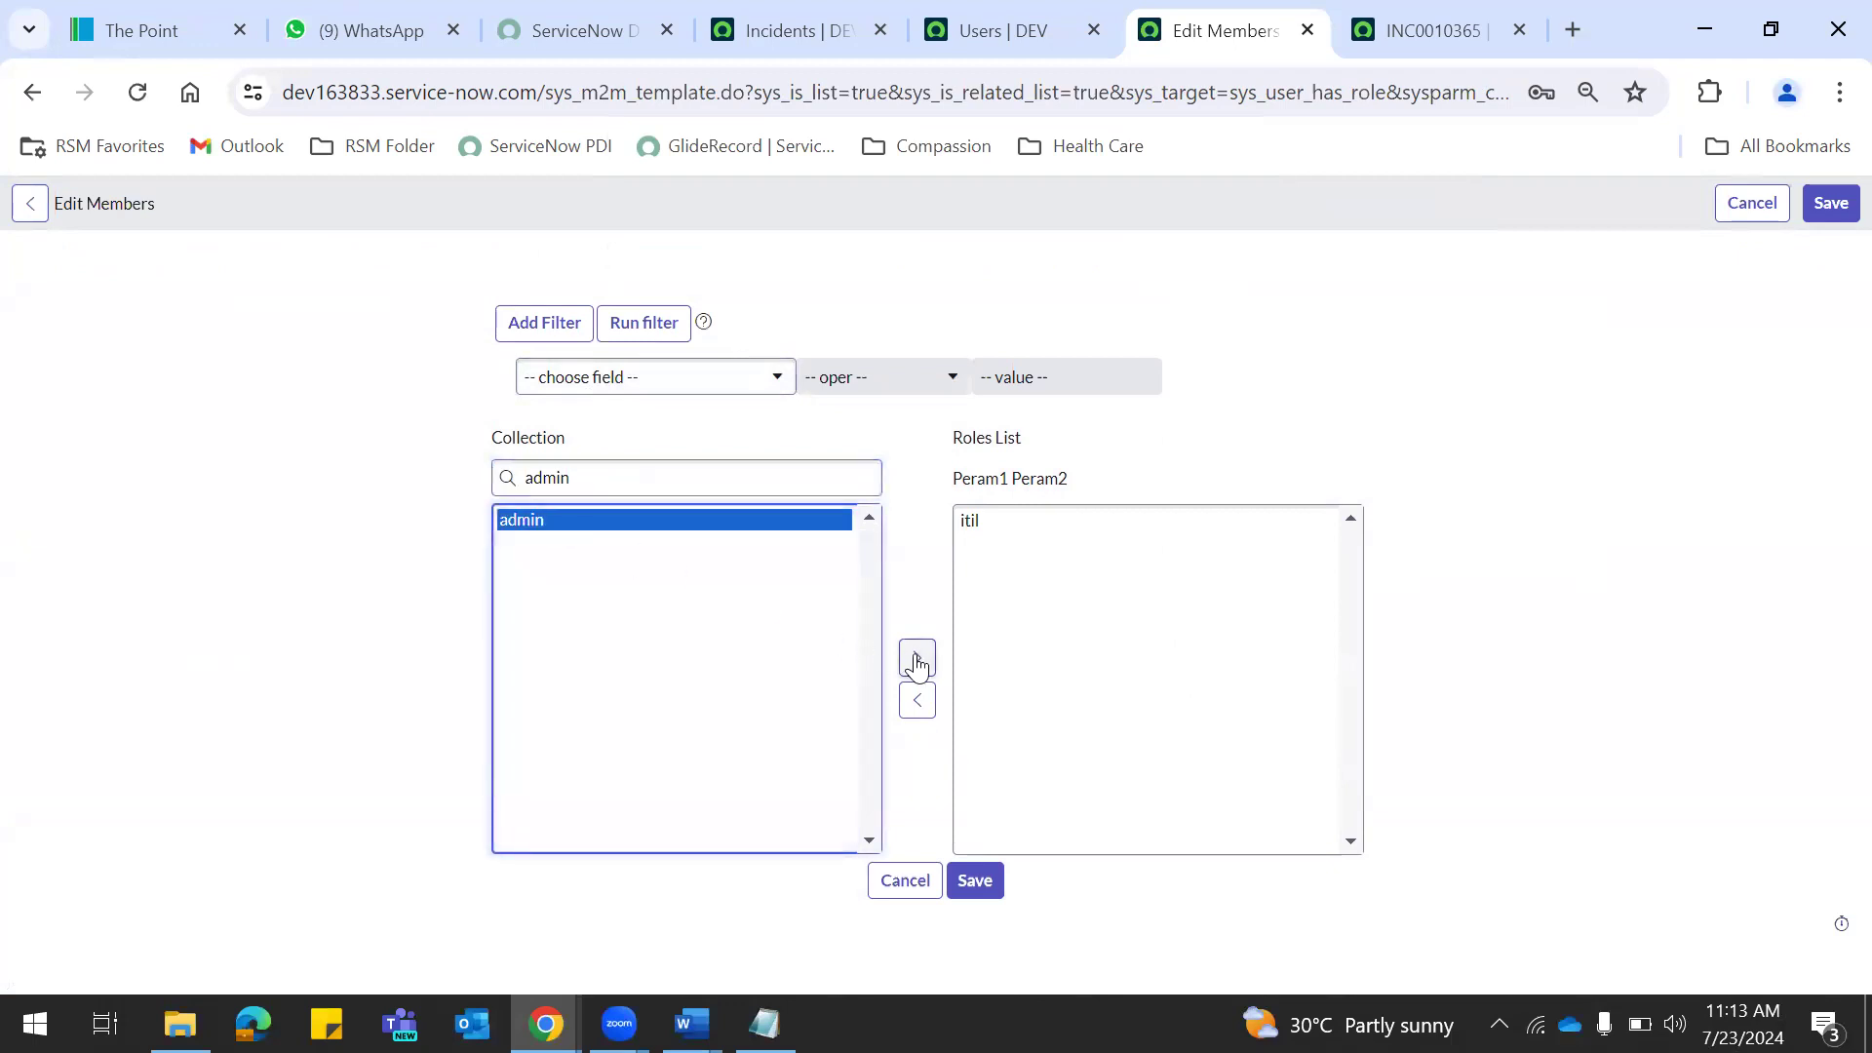
click(917, 659)
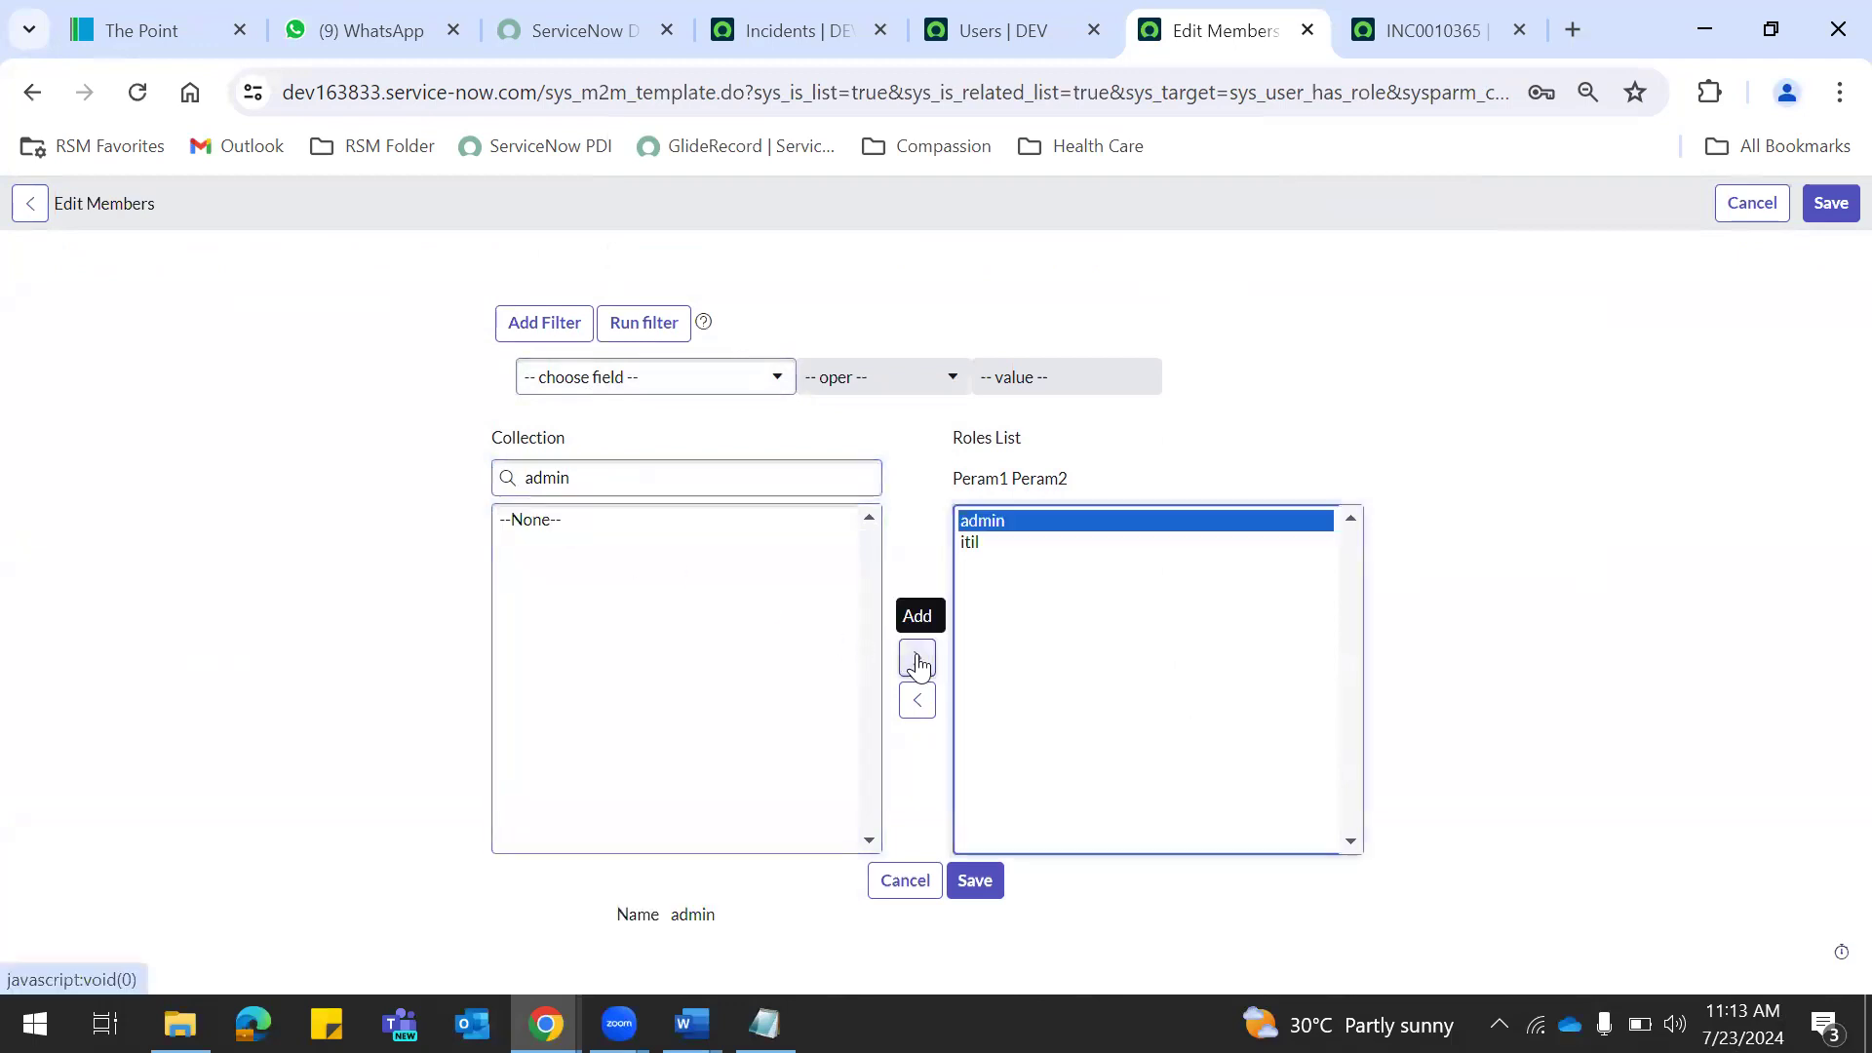
click(1809, 203)
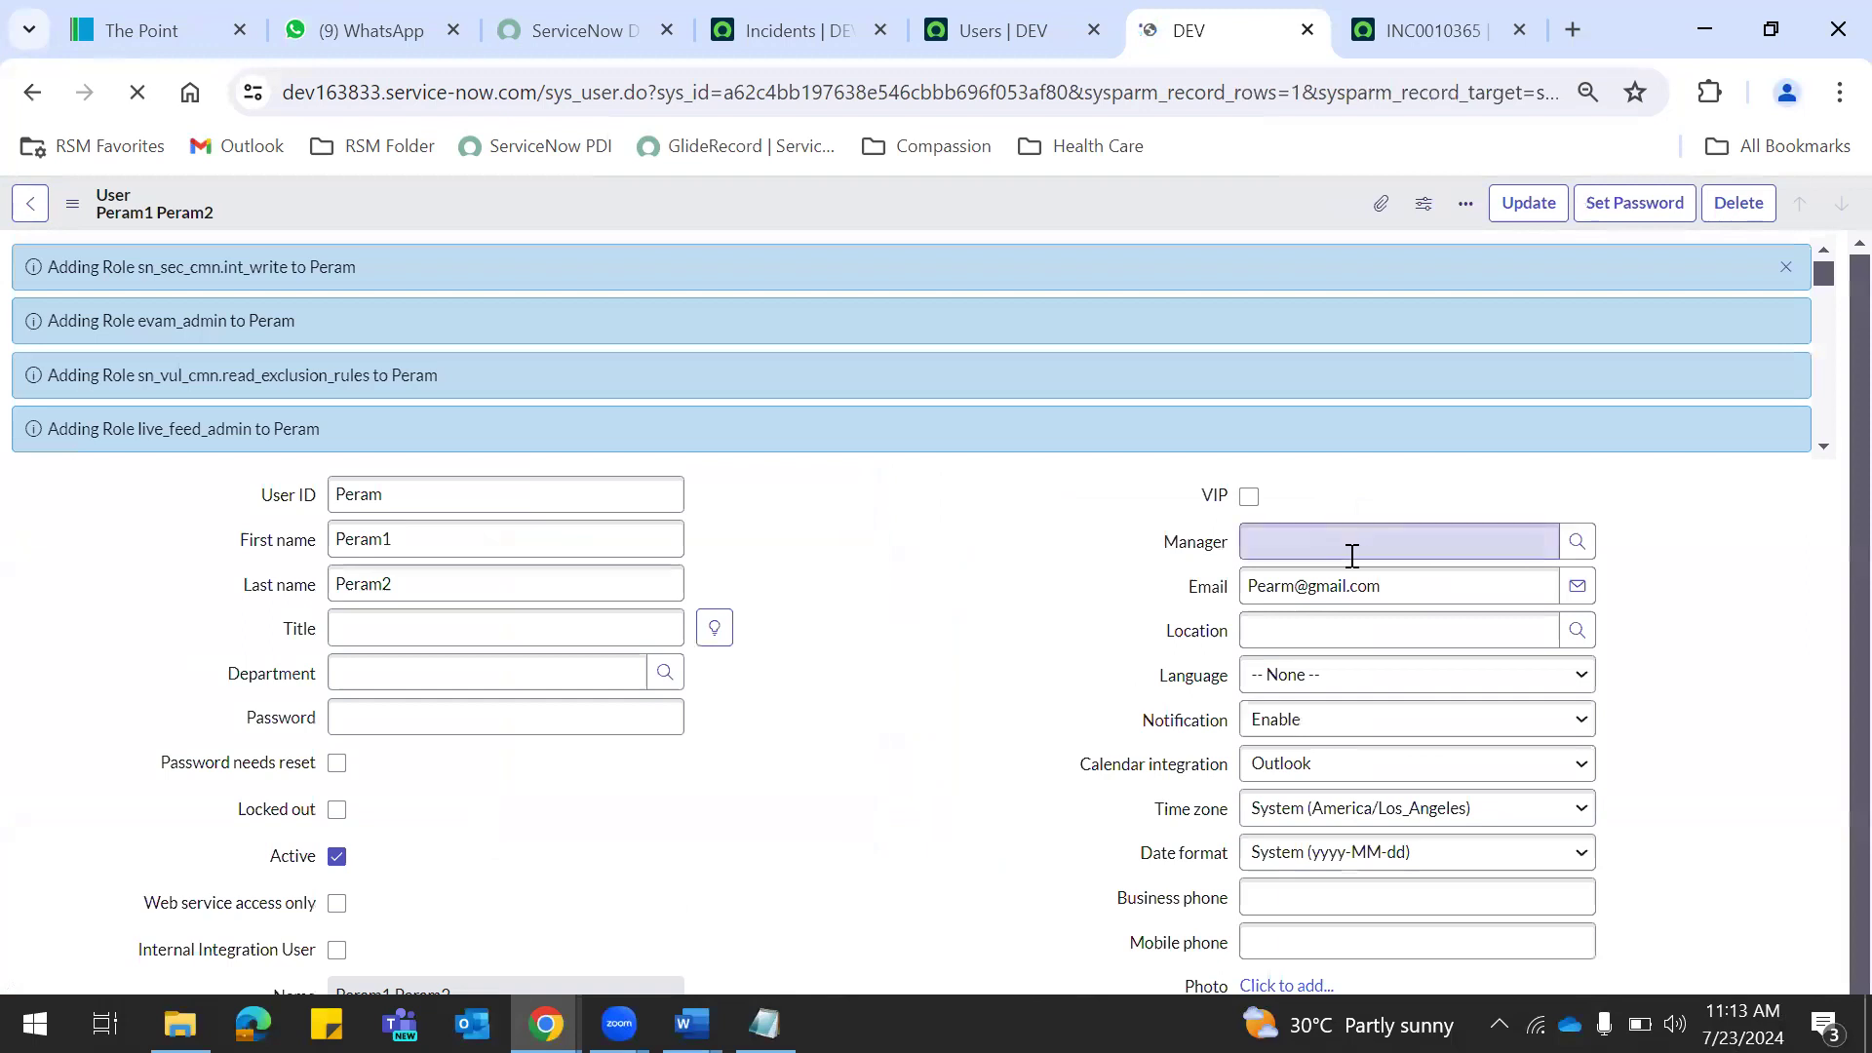
Log in to DEV in the incognito window with the test user's name and password.
click(1786, 266)
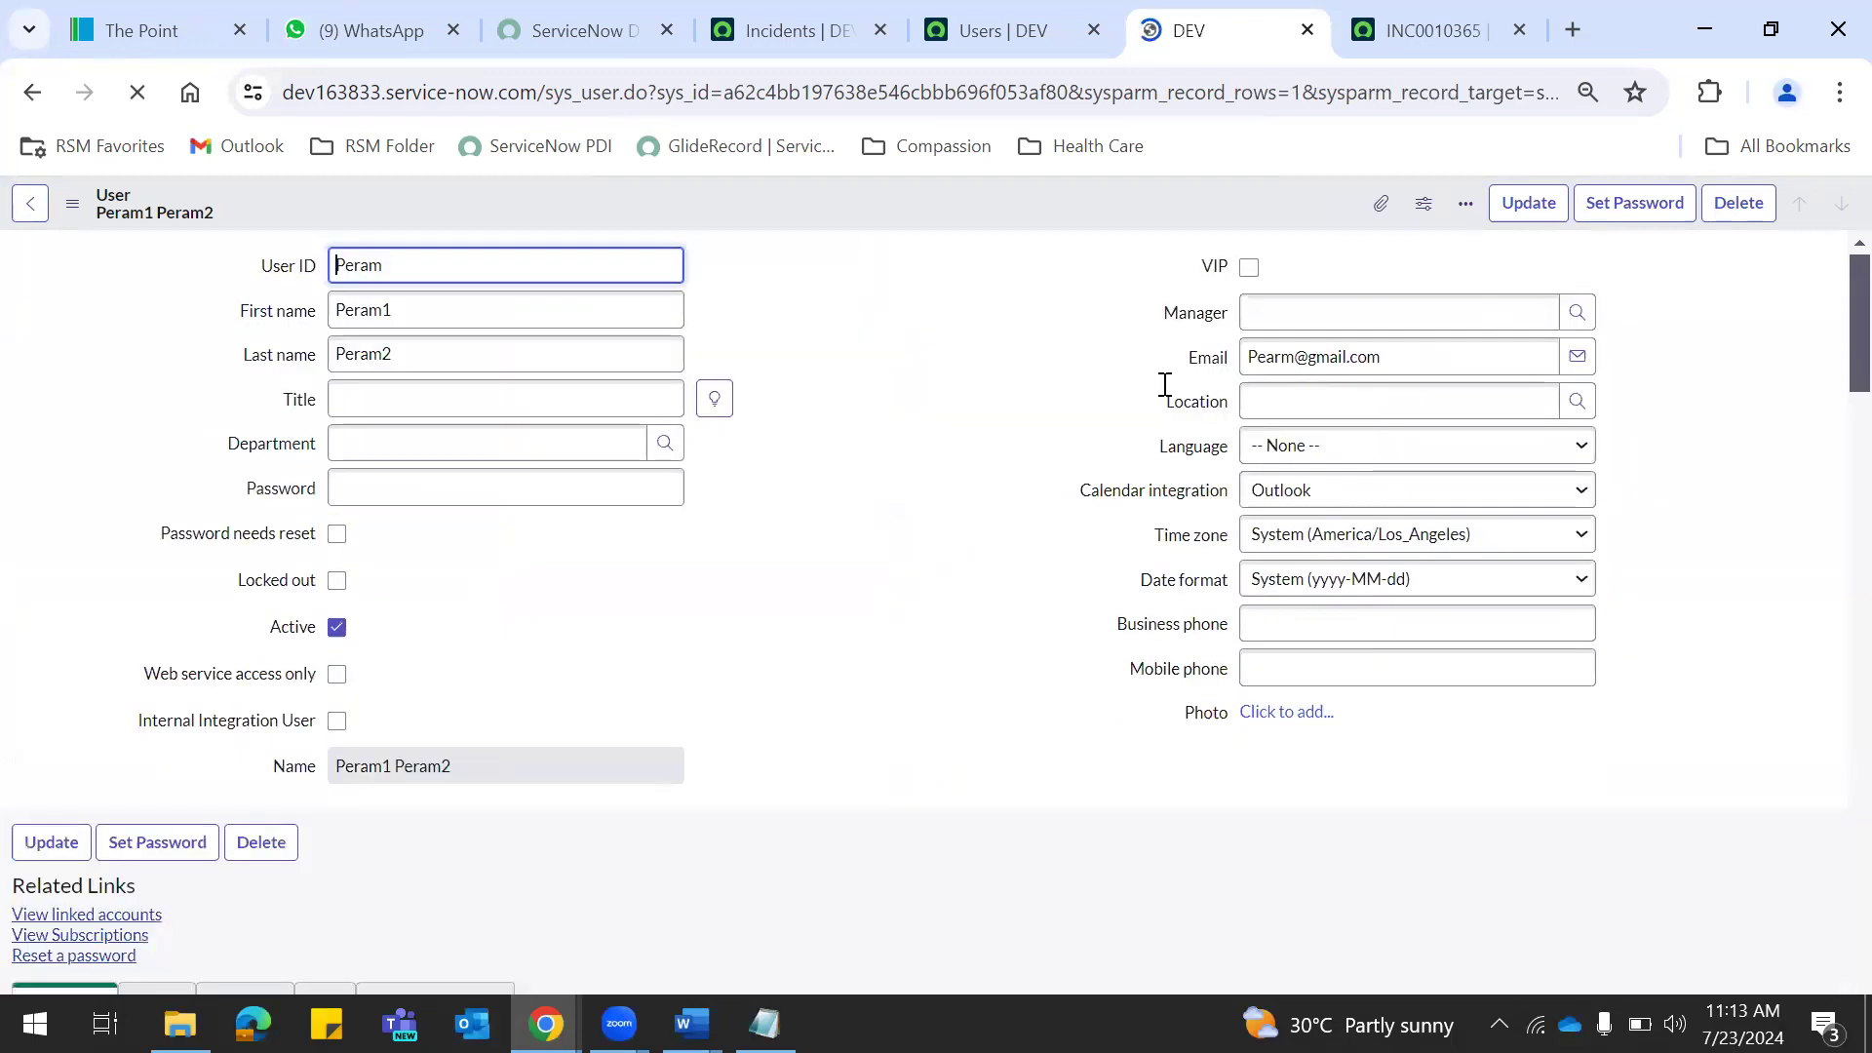
key(alt+Tab)
click(815, 472)
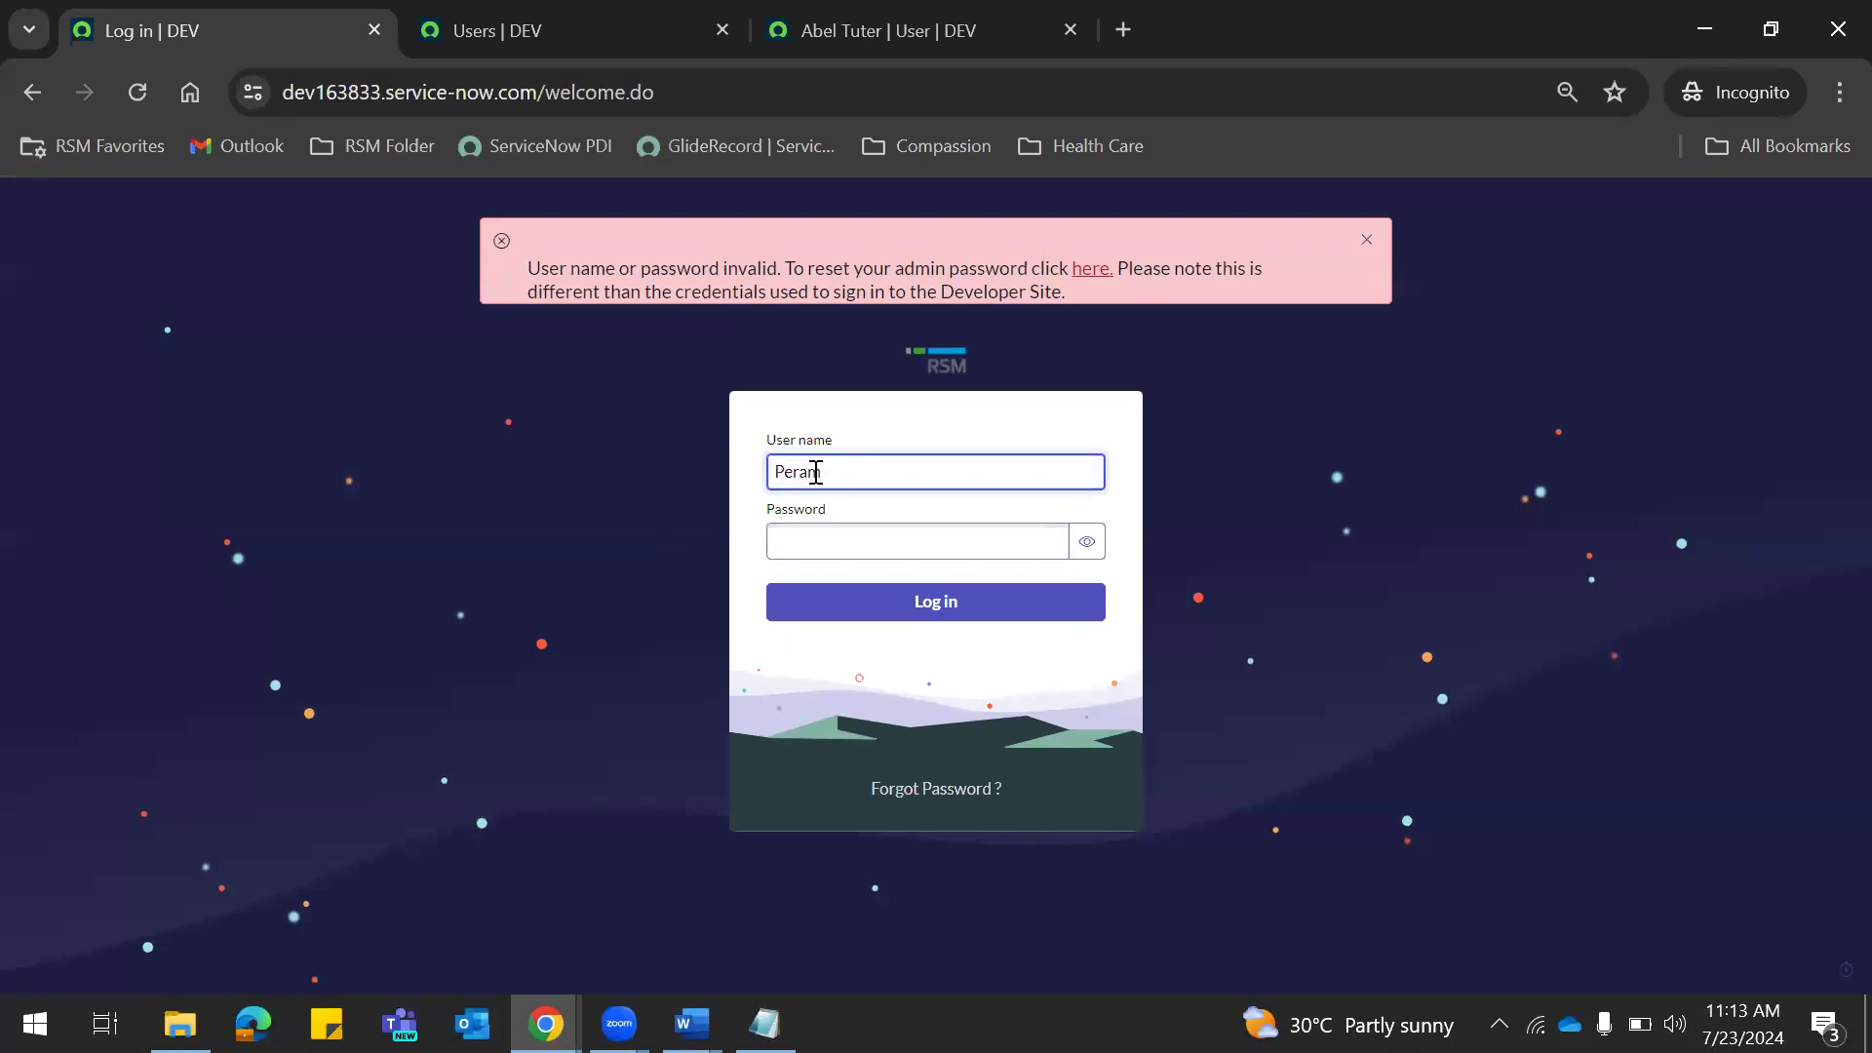
click(945, 548)
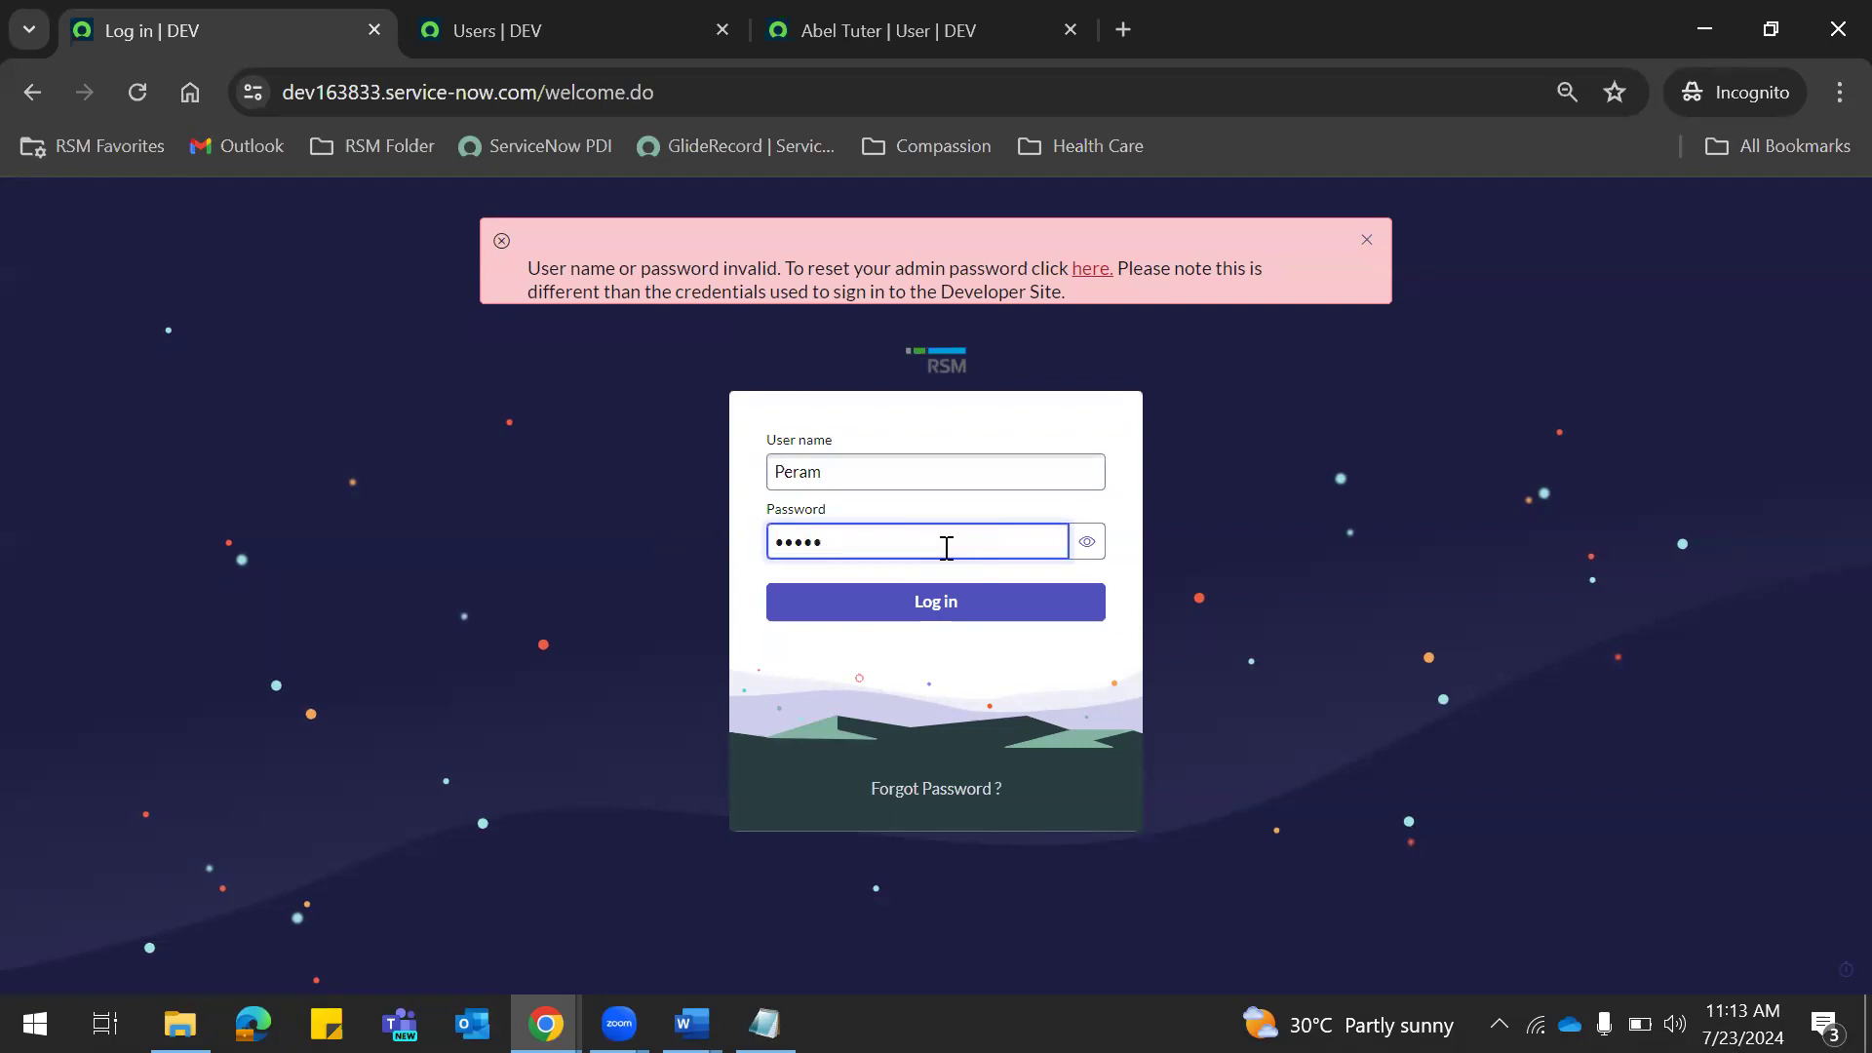
click(1087, 541)
click(914, 544)
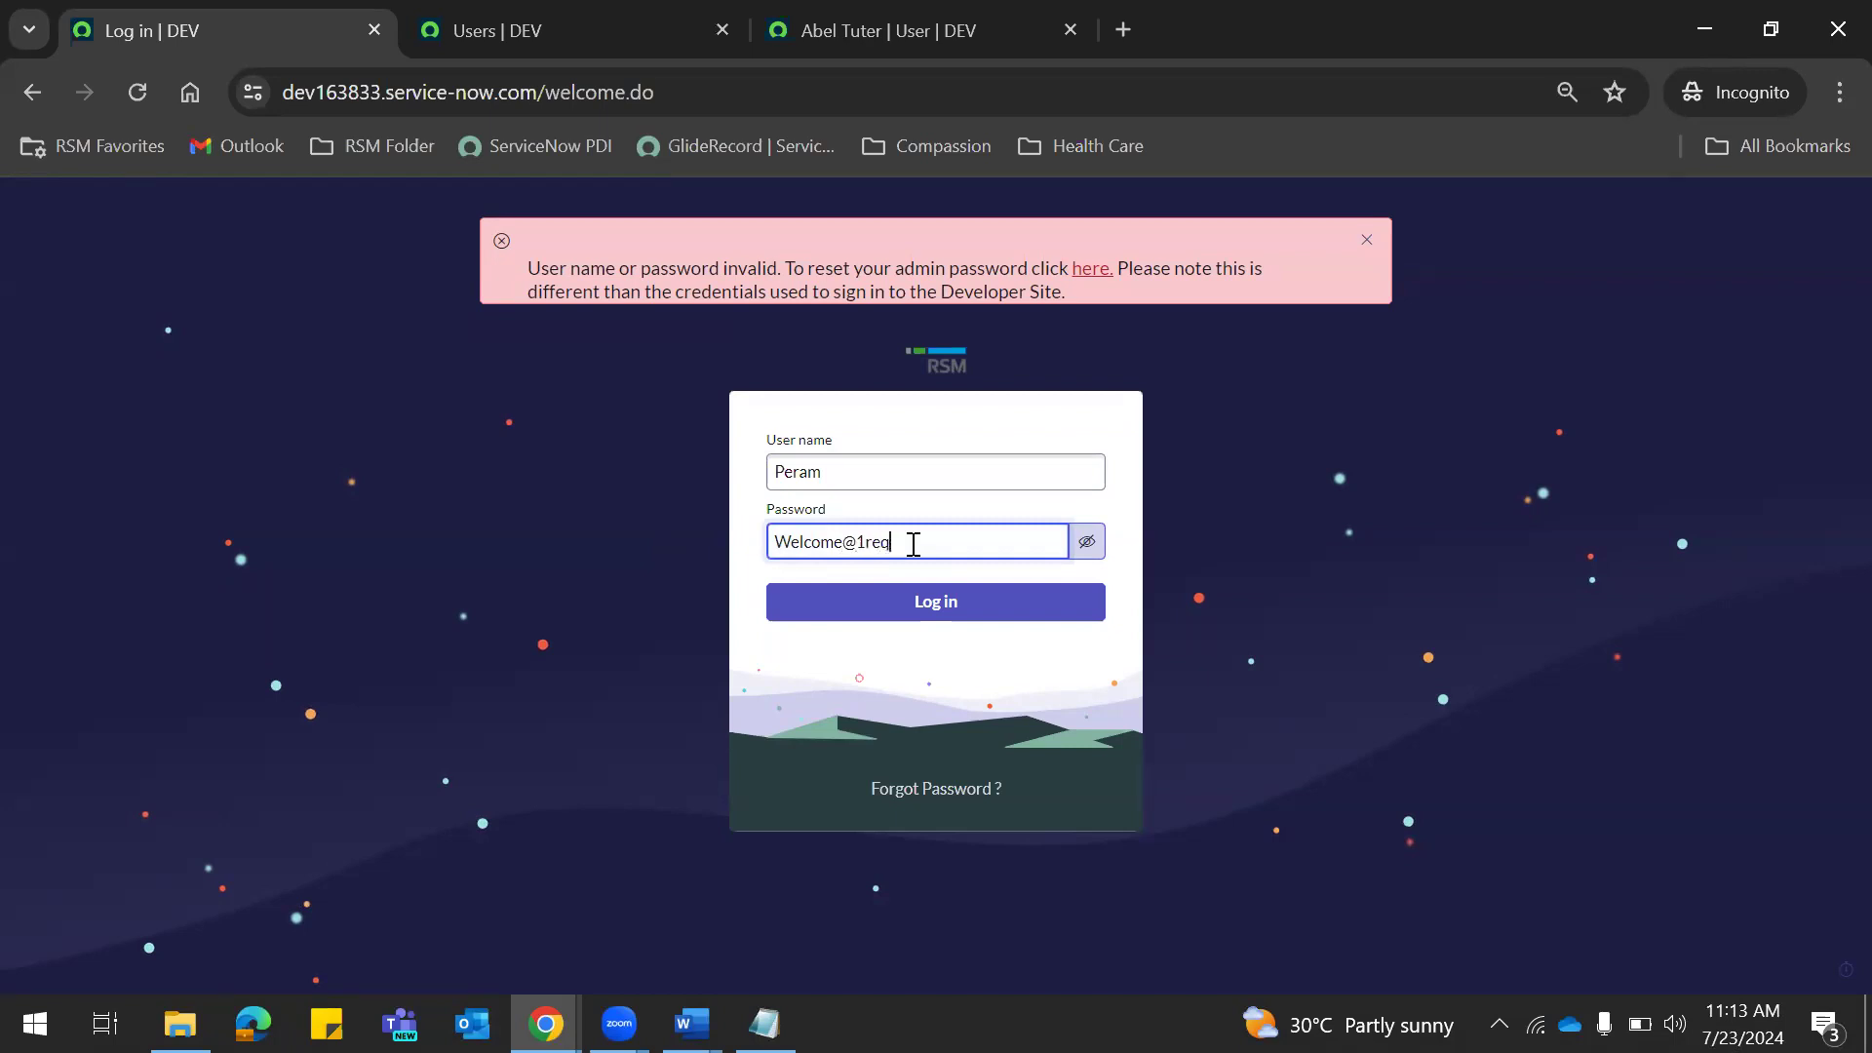
click(948, 598)
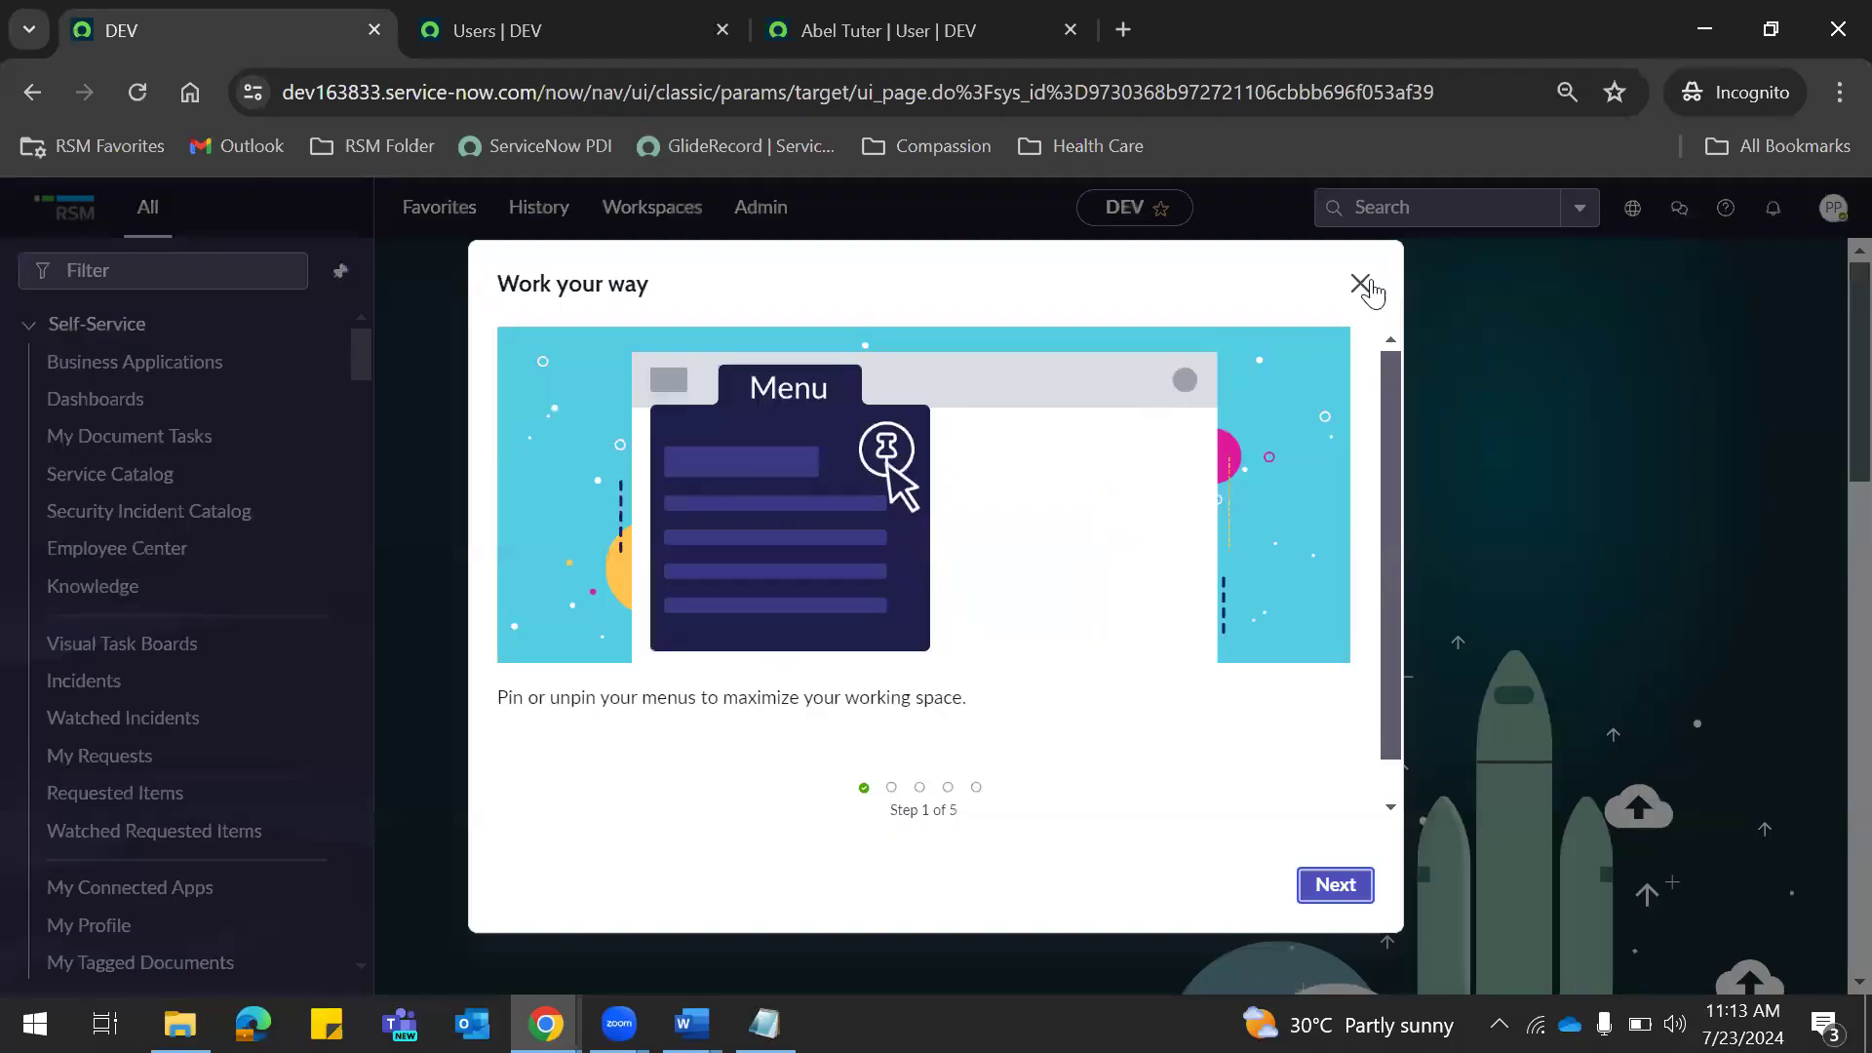
Close the Work your way tour and verify the signed-in user in the profile menu.
click(1360, 284)
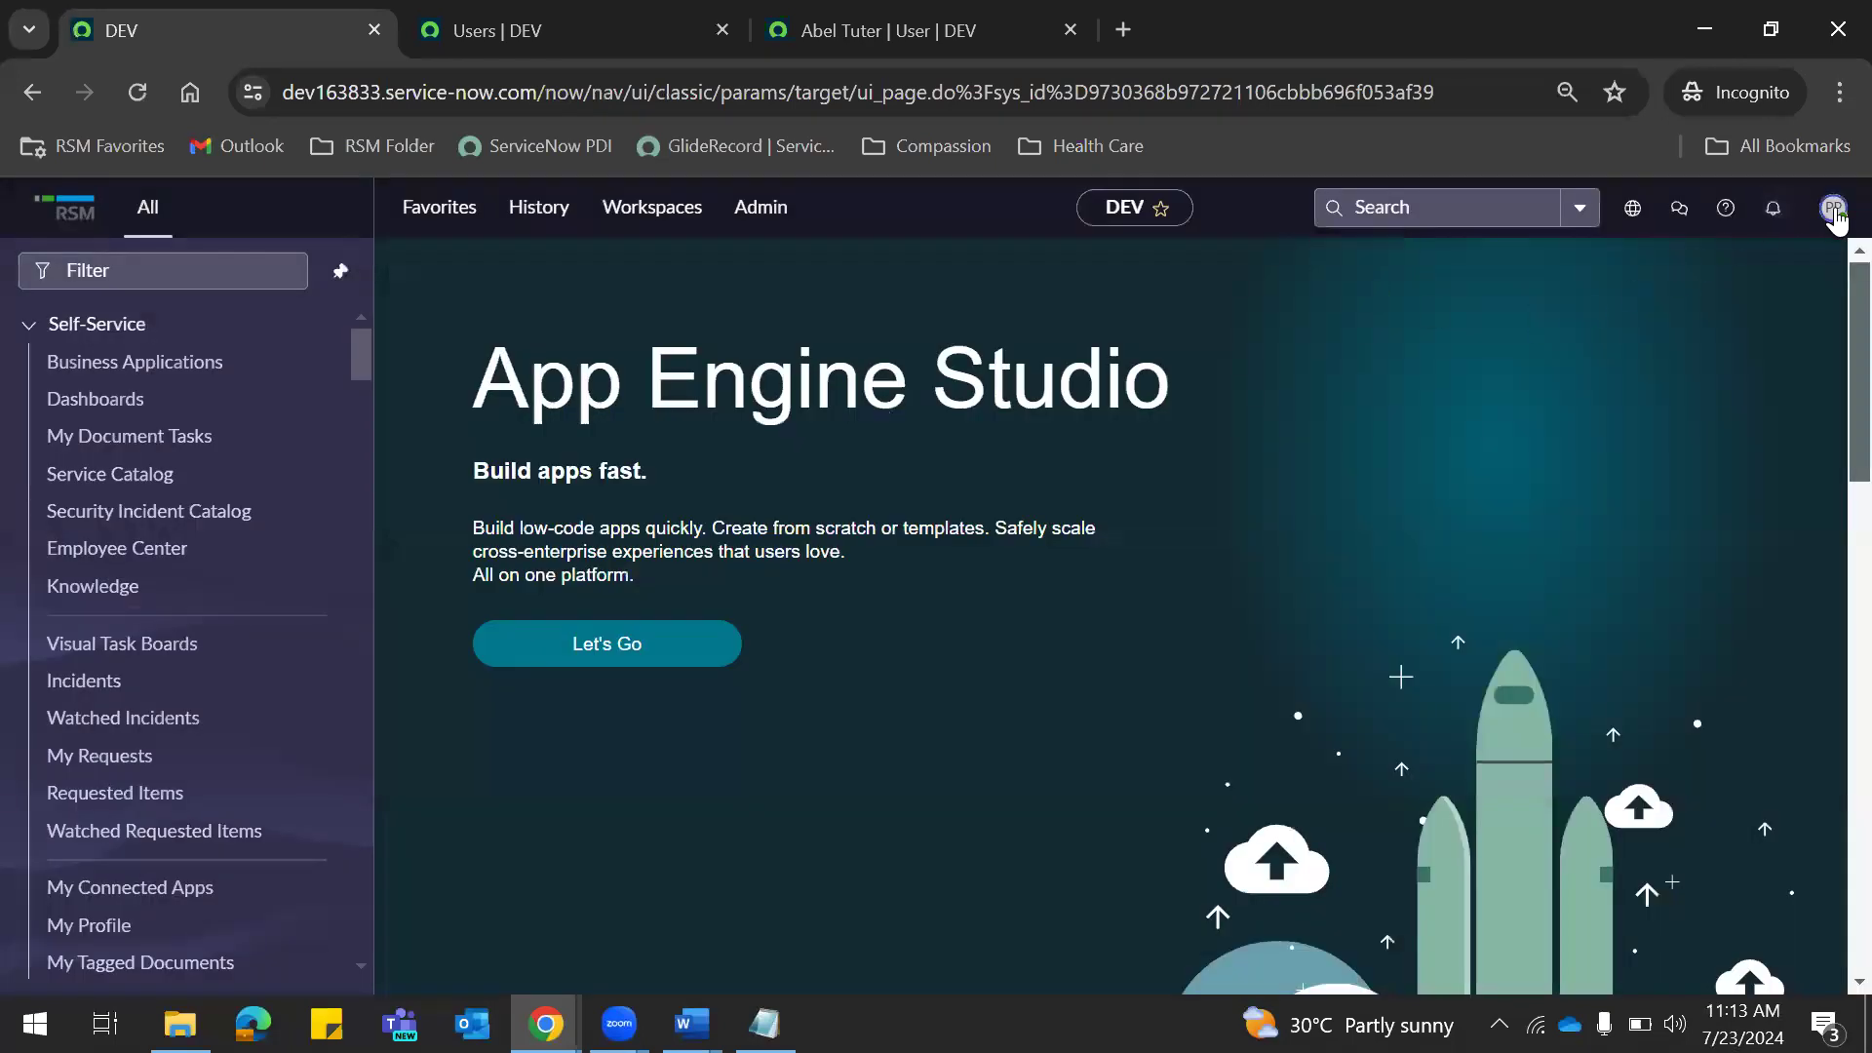
click(1834, 209)
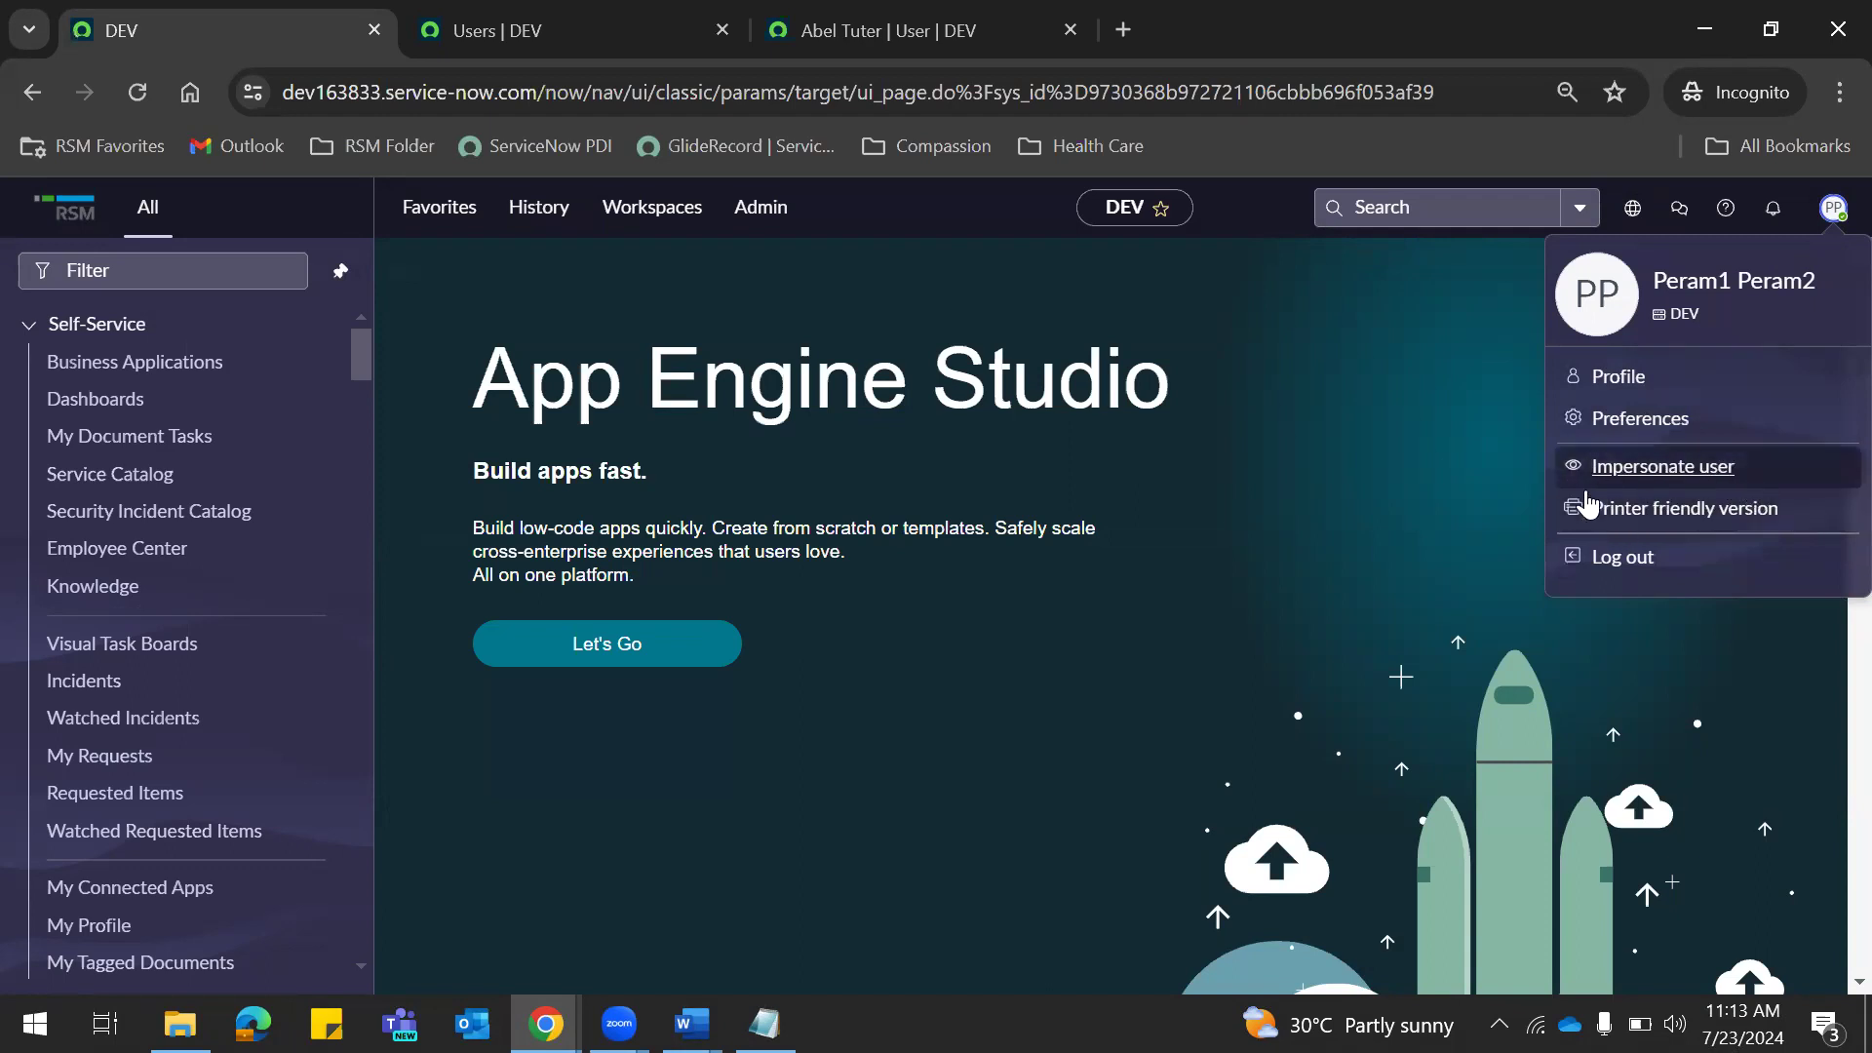
click(1372, 543)
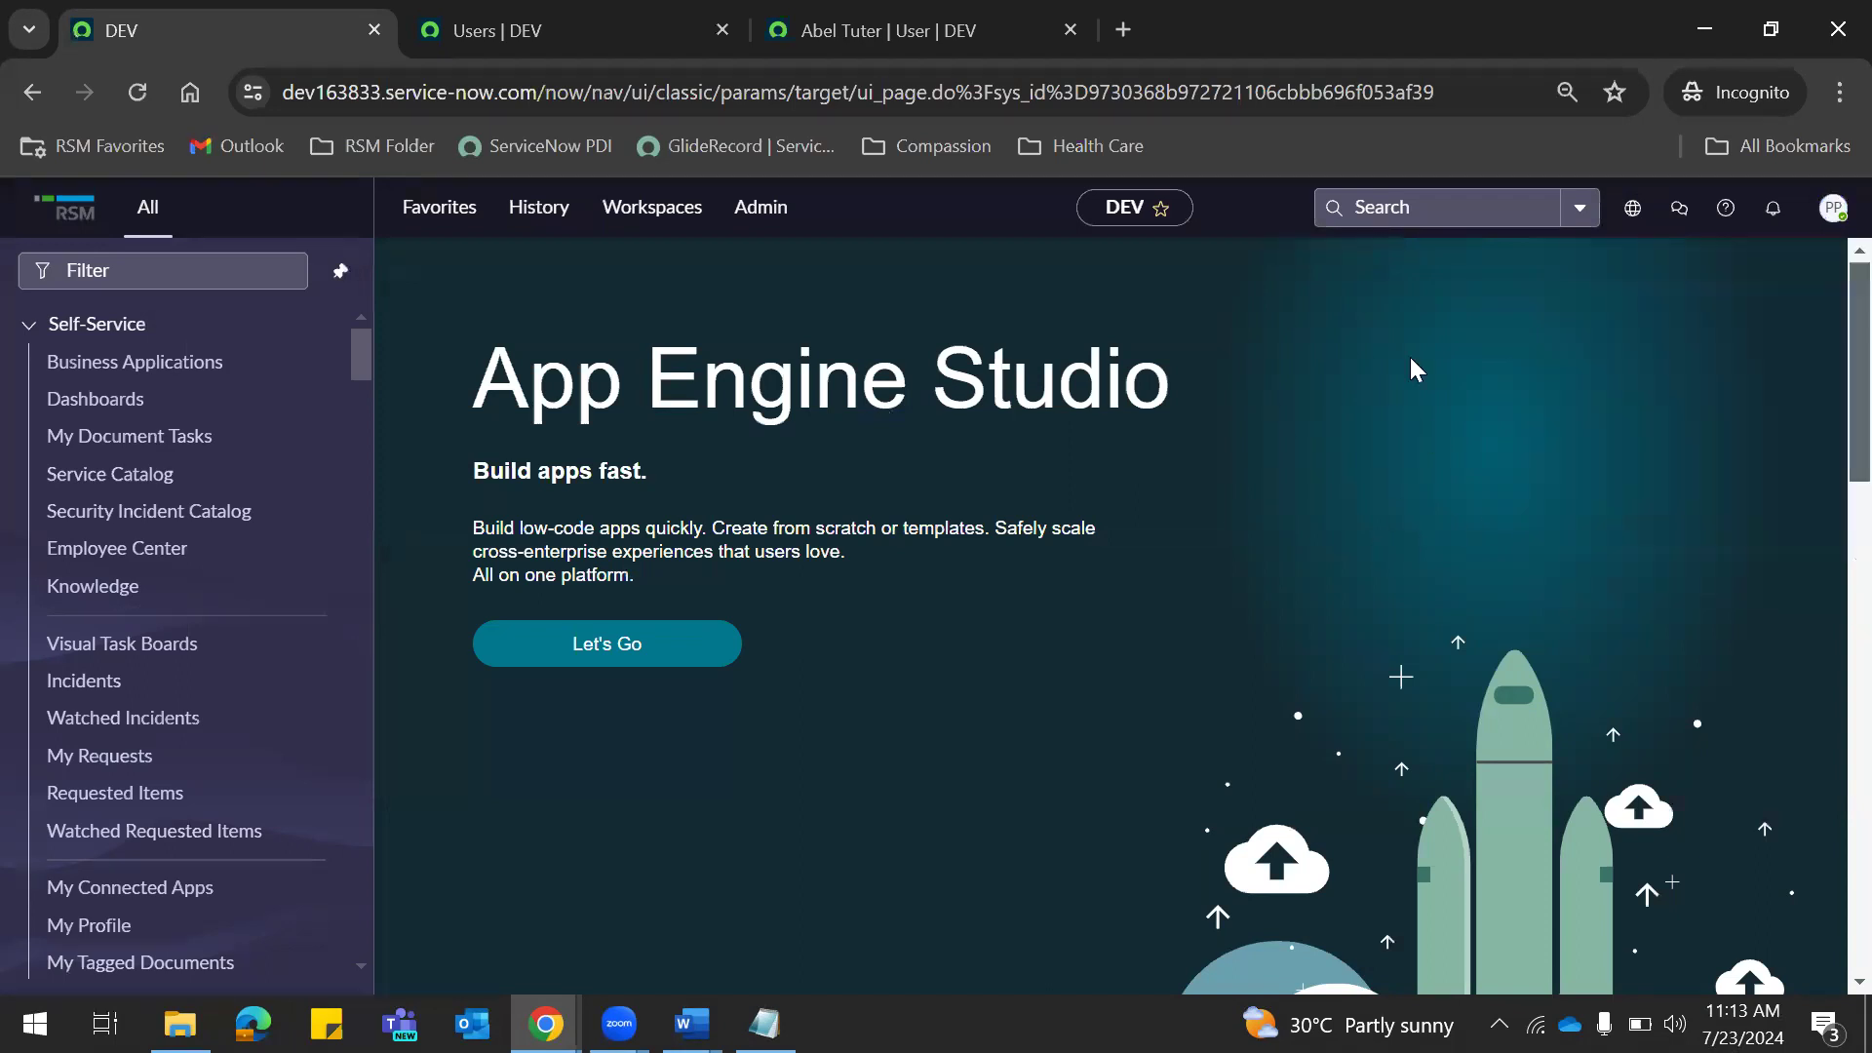
Filter the navigator for 'users' and open System Security > Users and Groups > Users.
click(146, 273)
text(users)
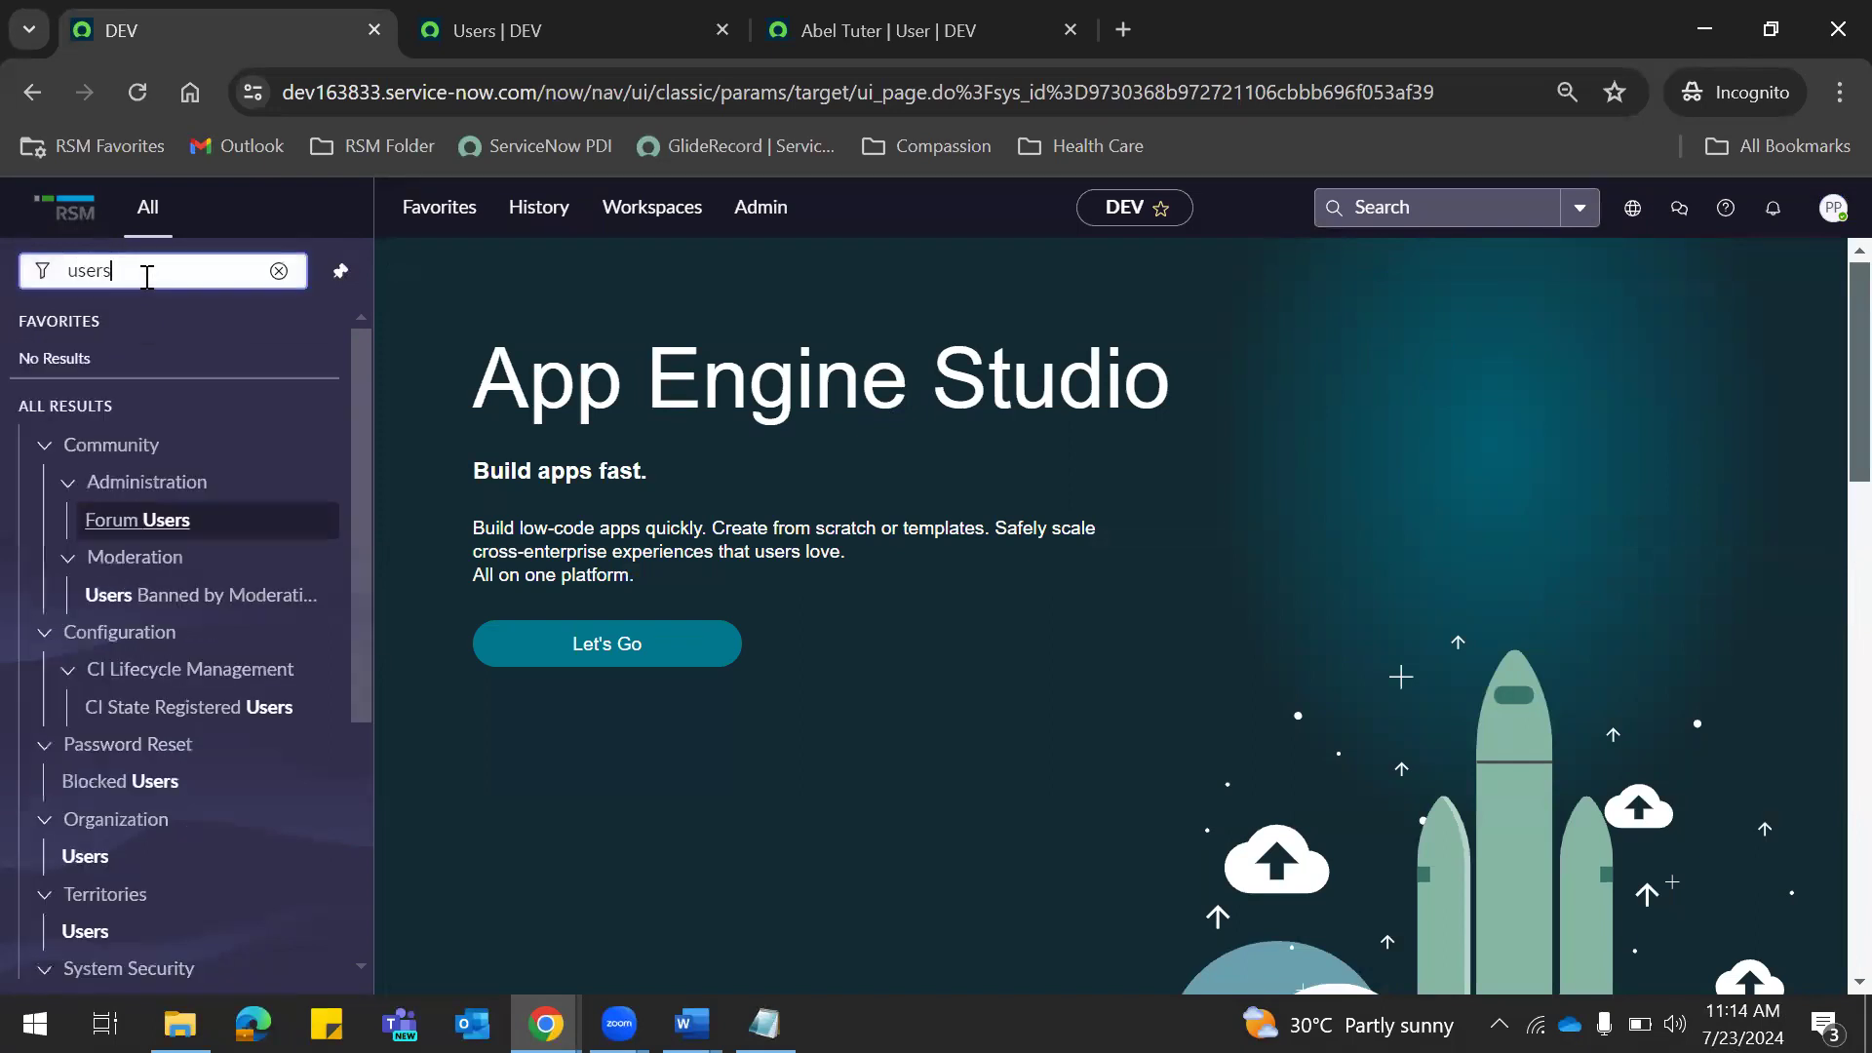
drag(365, 434, 353, 663)
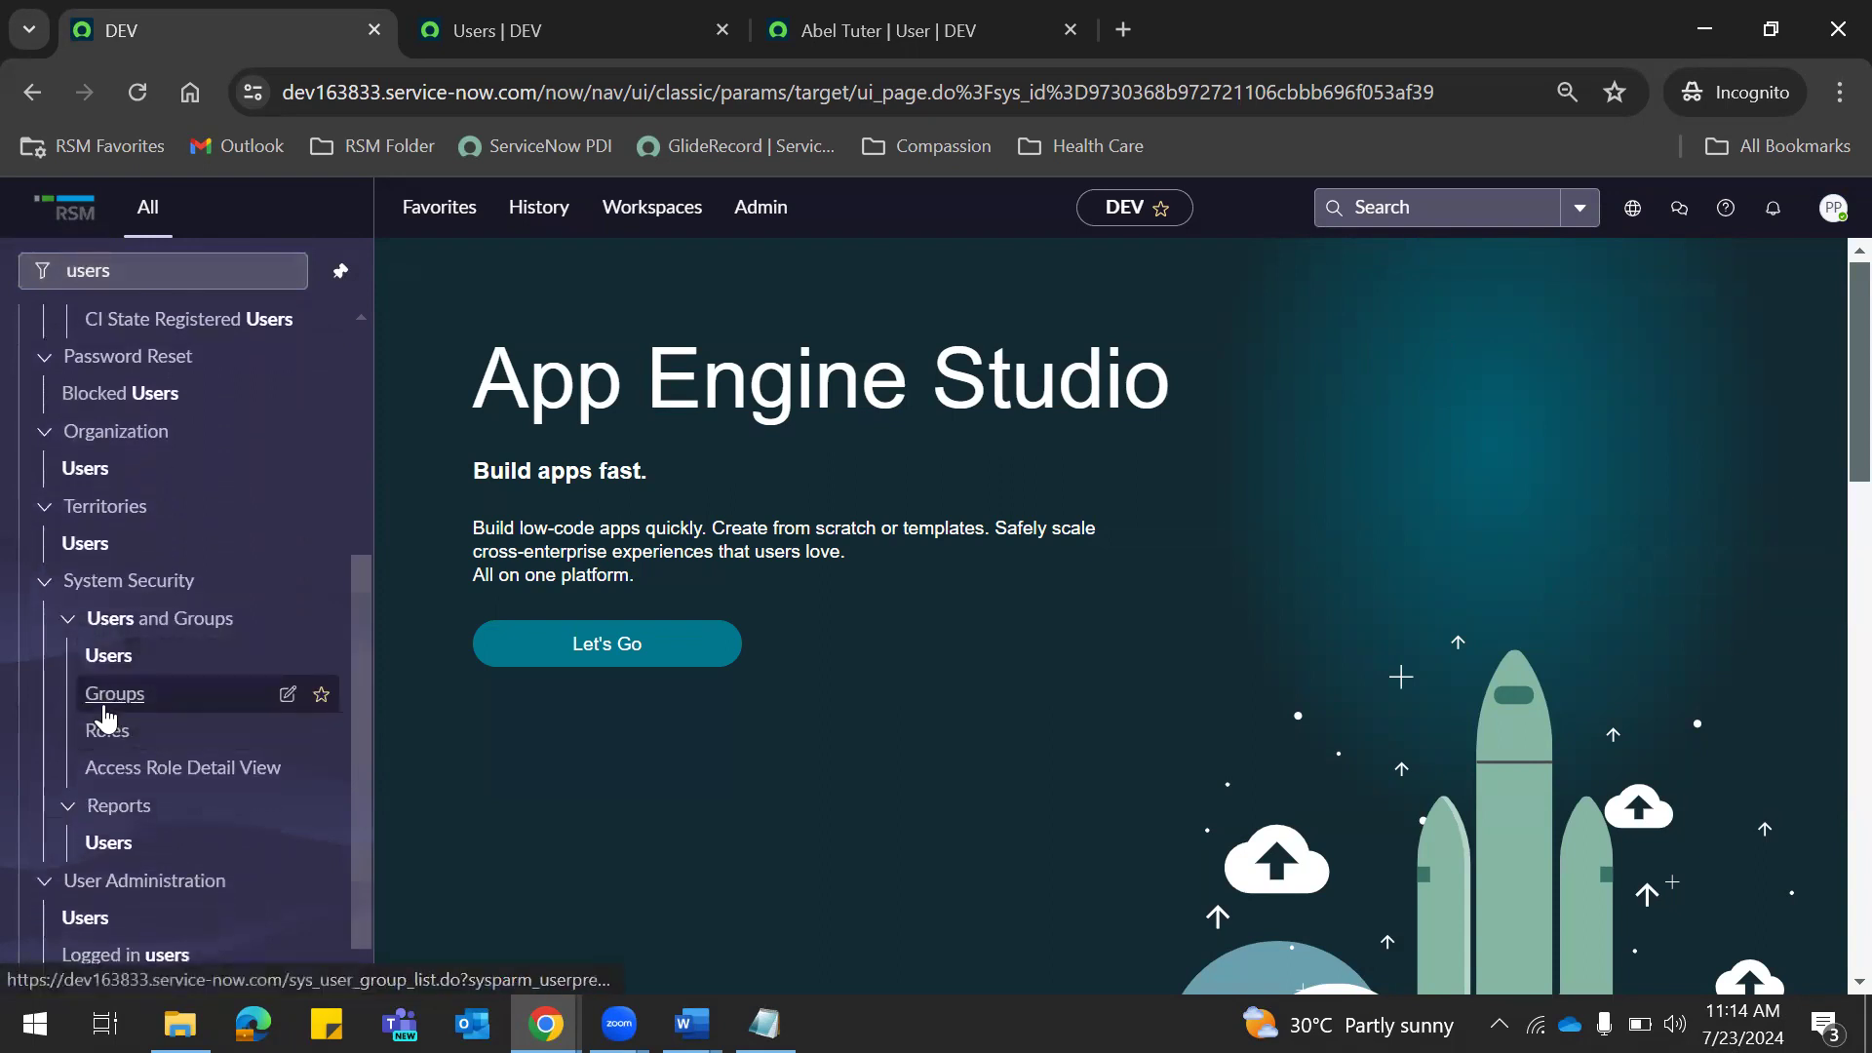
click(111, 659)
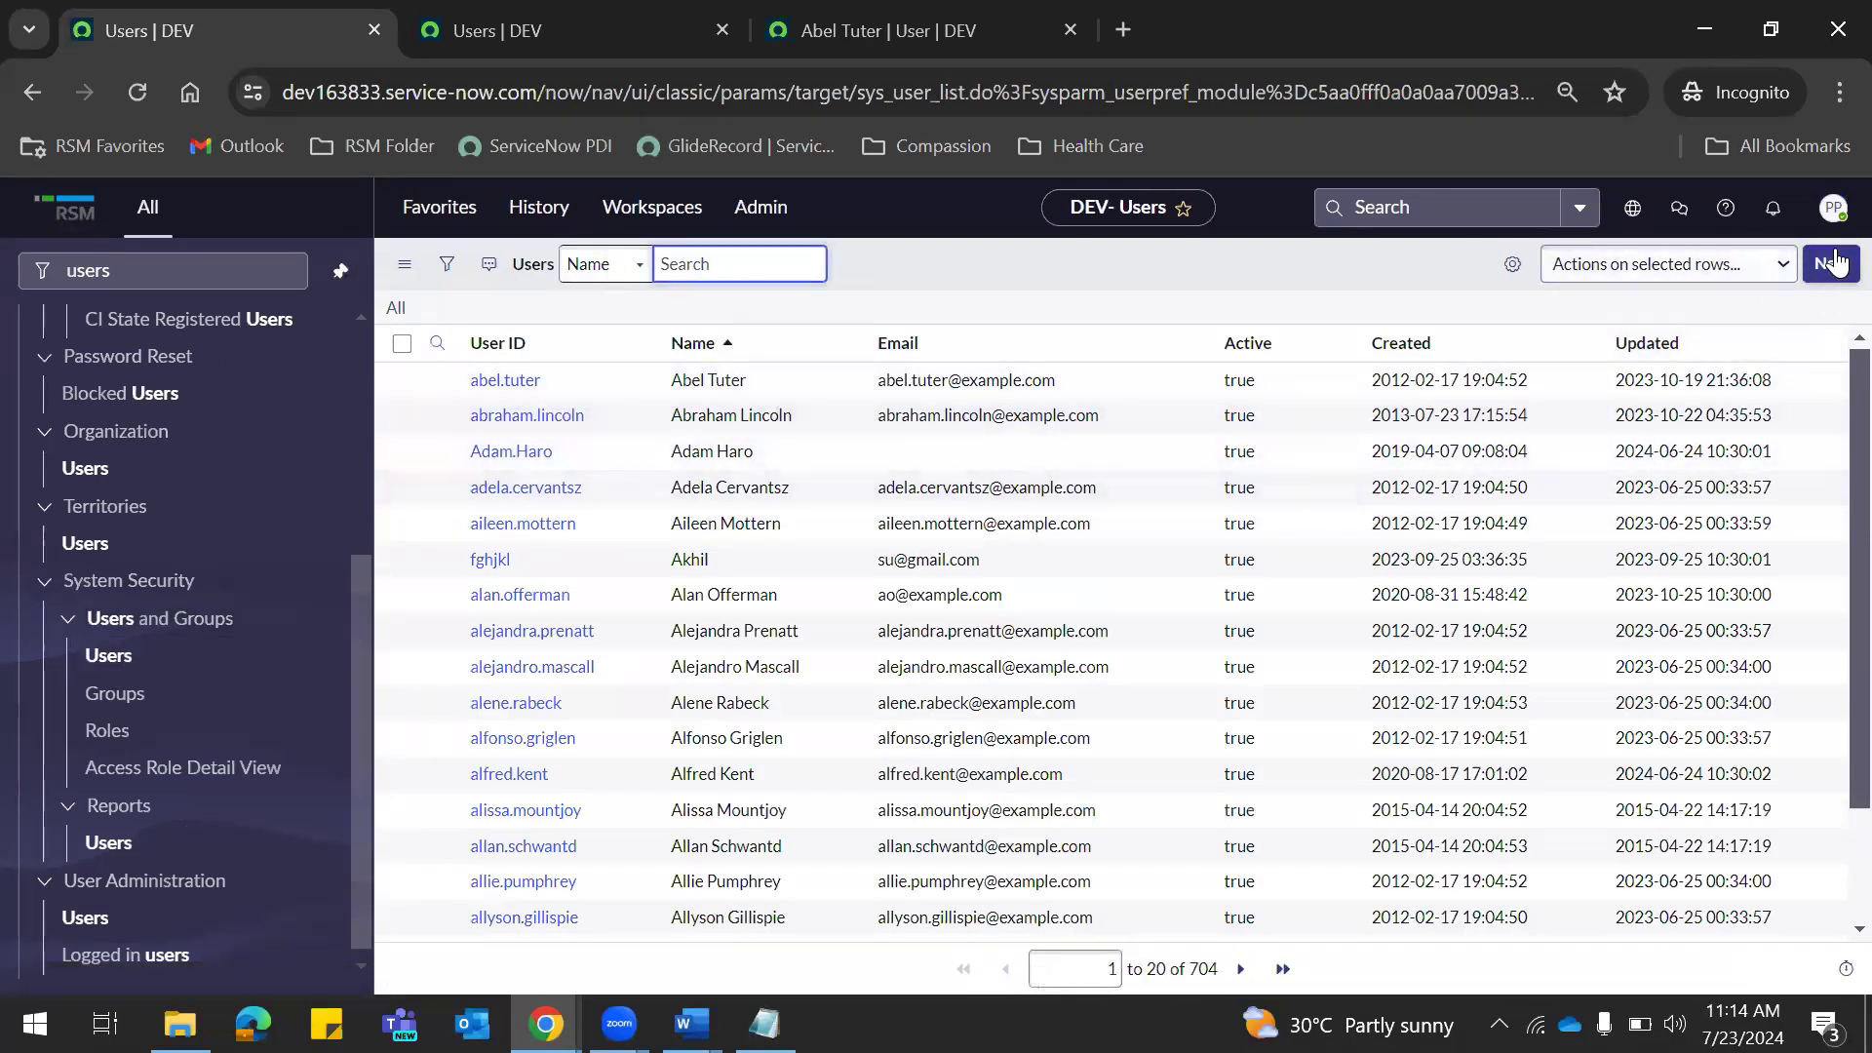
Confirm the first user's First name, User ID and Last name fields are editable, then return to the list.
click(531, 382)
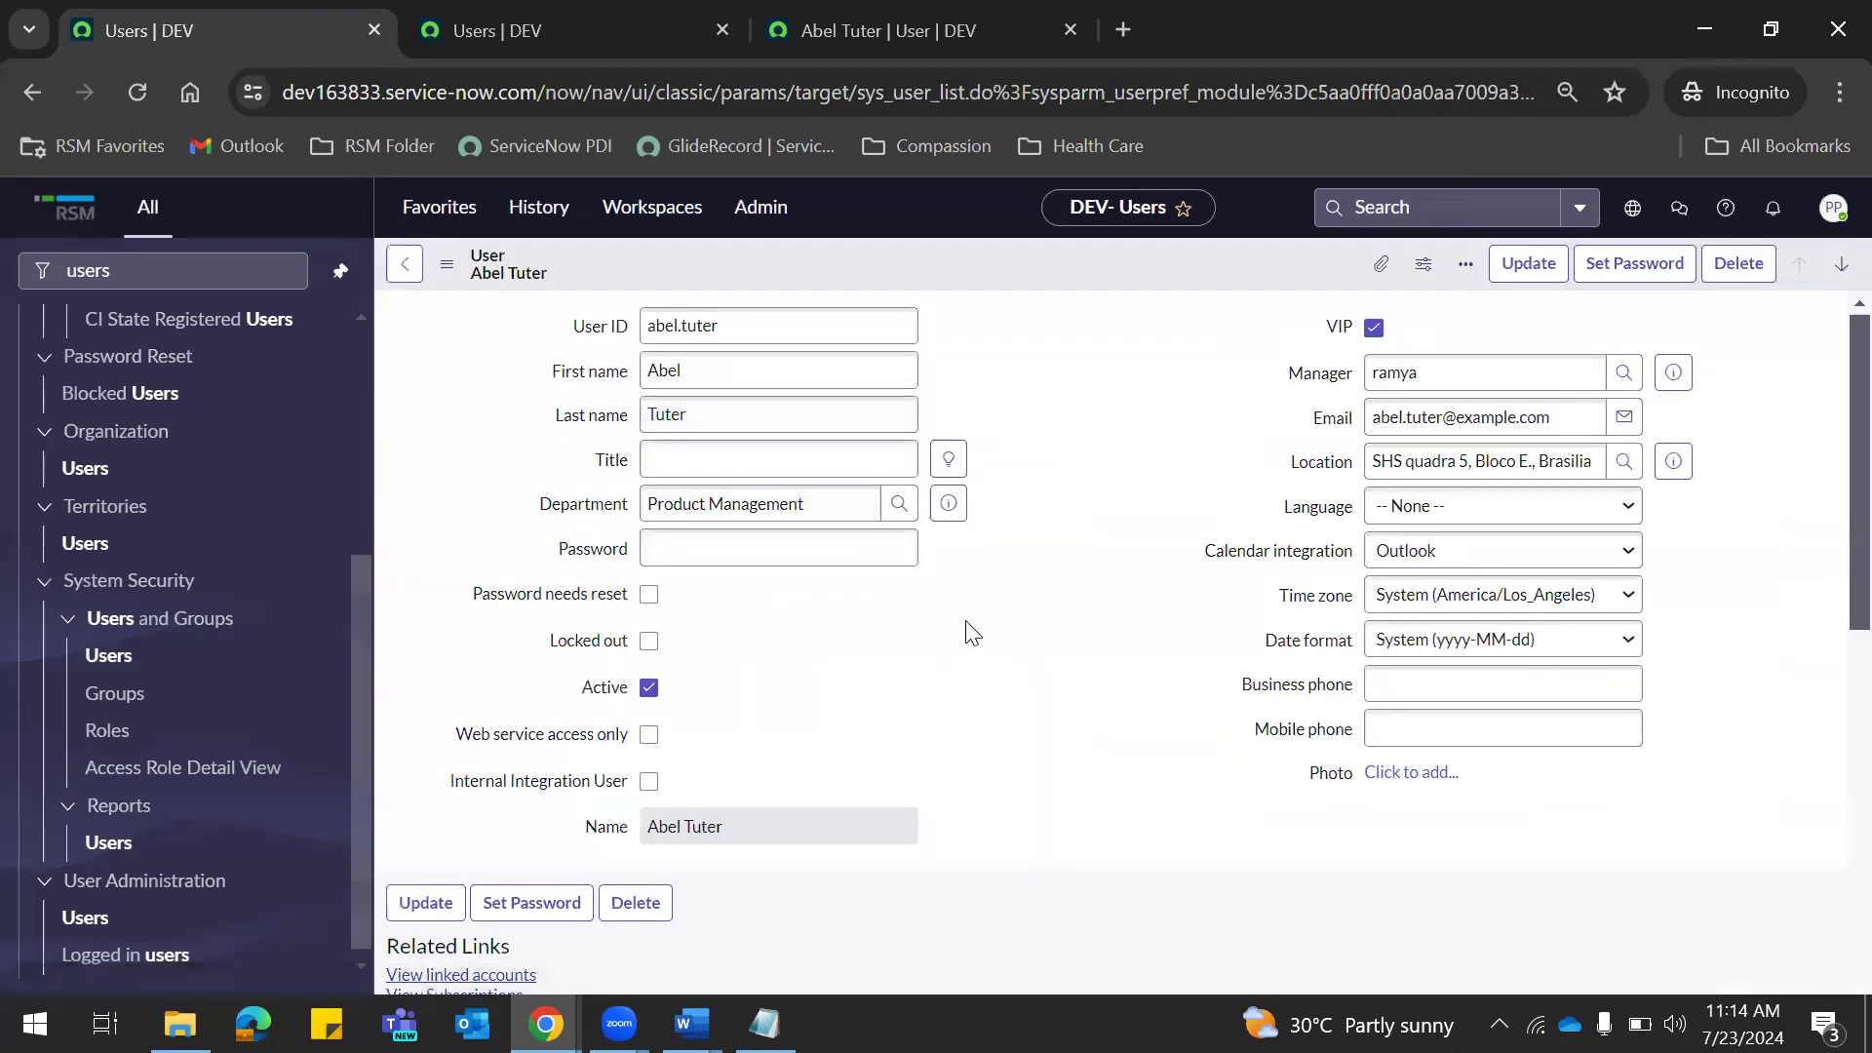
click(768, 380)
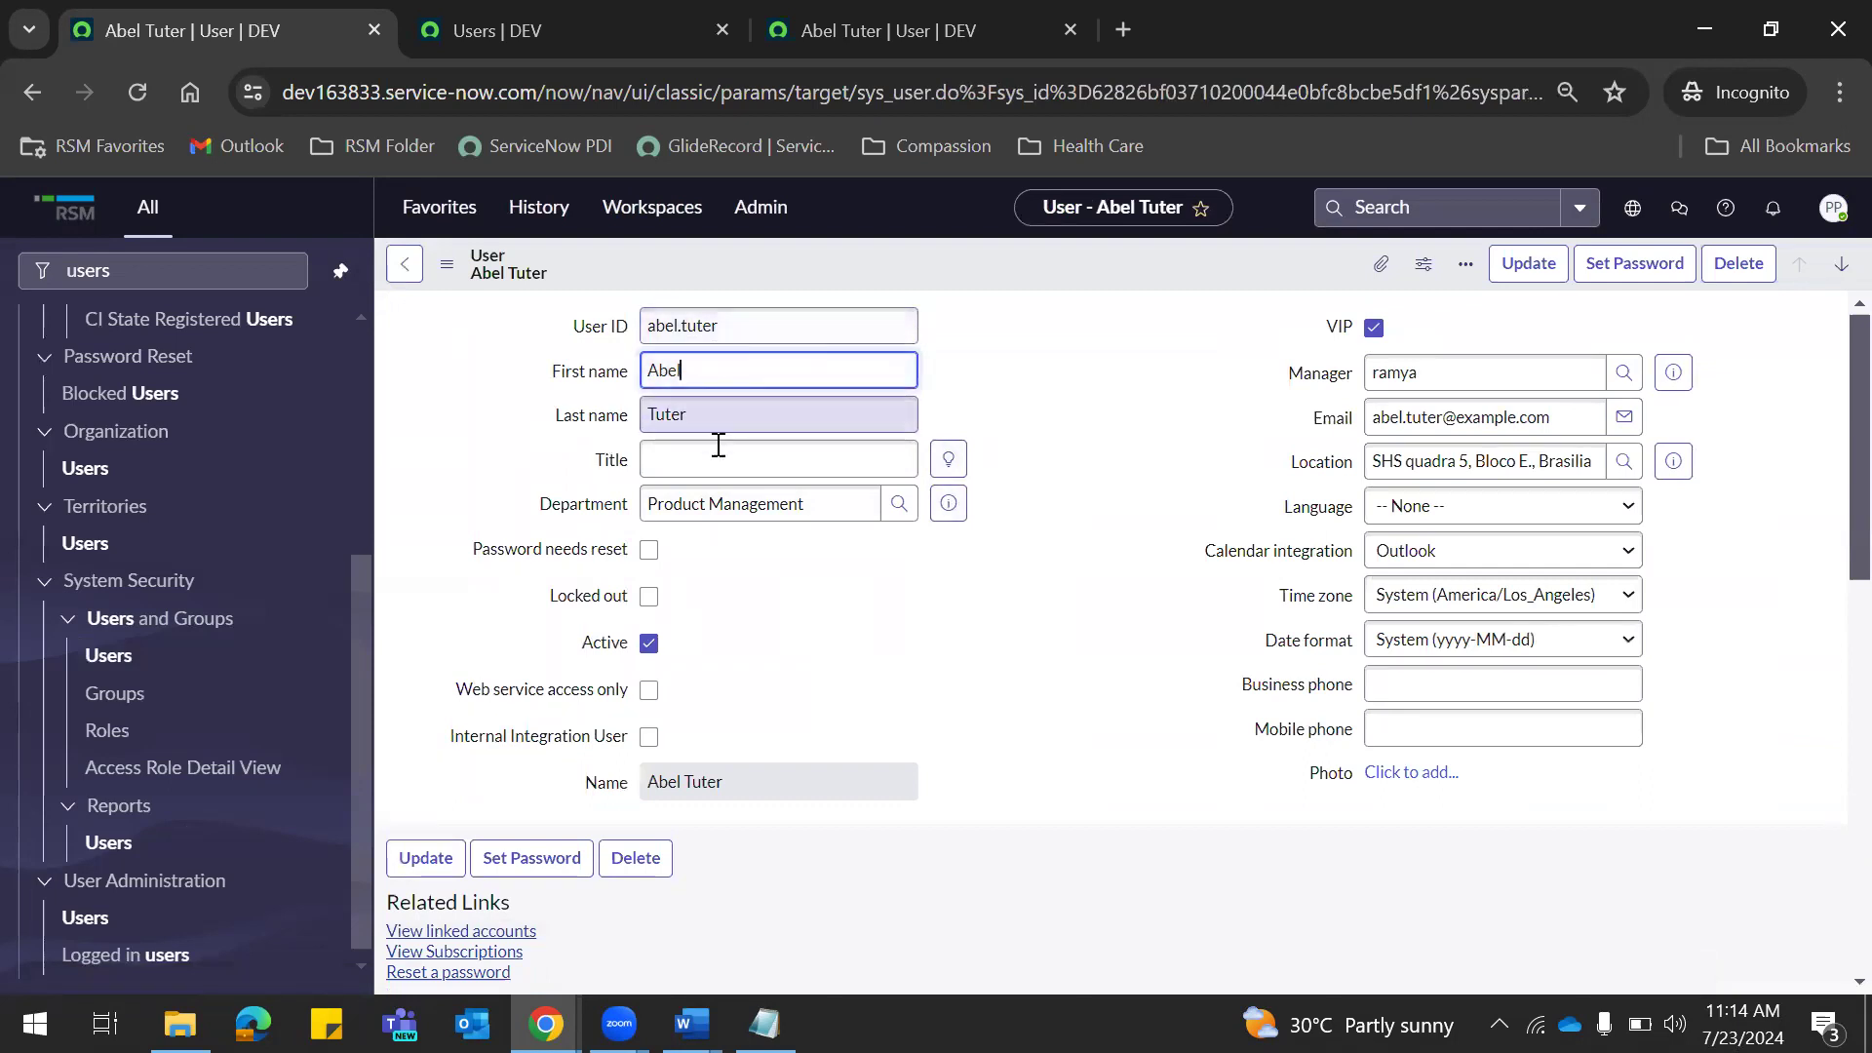
scroll(1828, 507, down, 1)
scroll(1826, 439, up, 1)
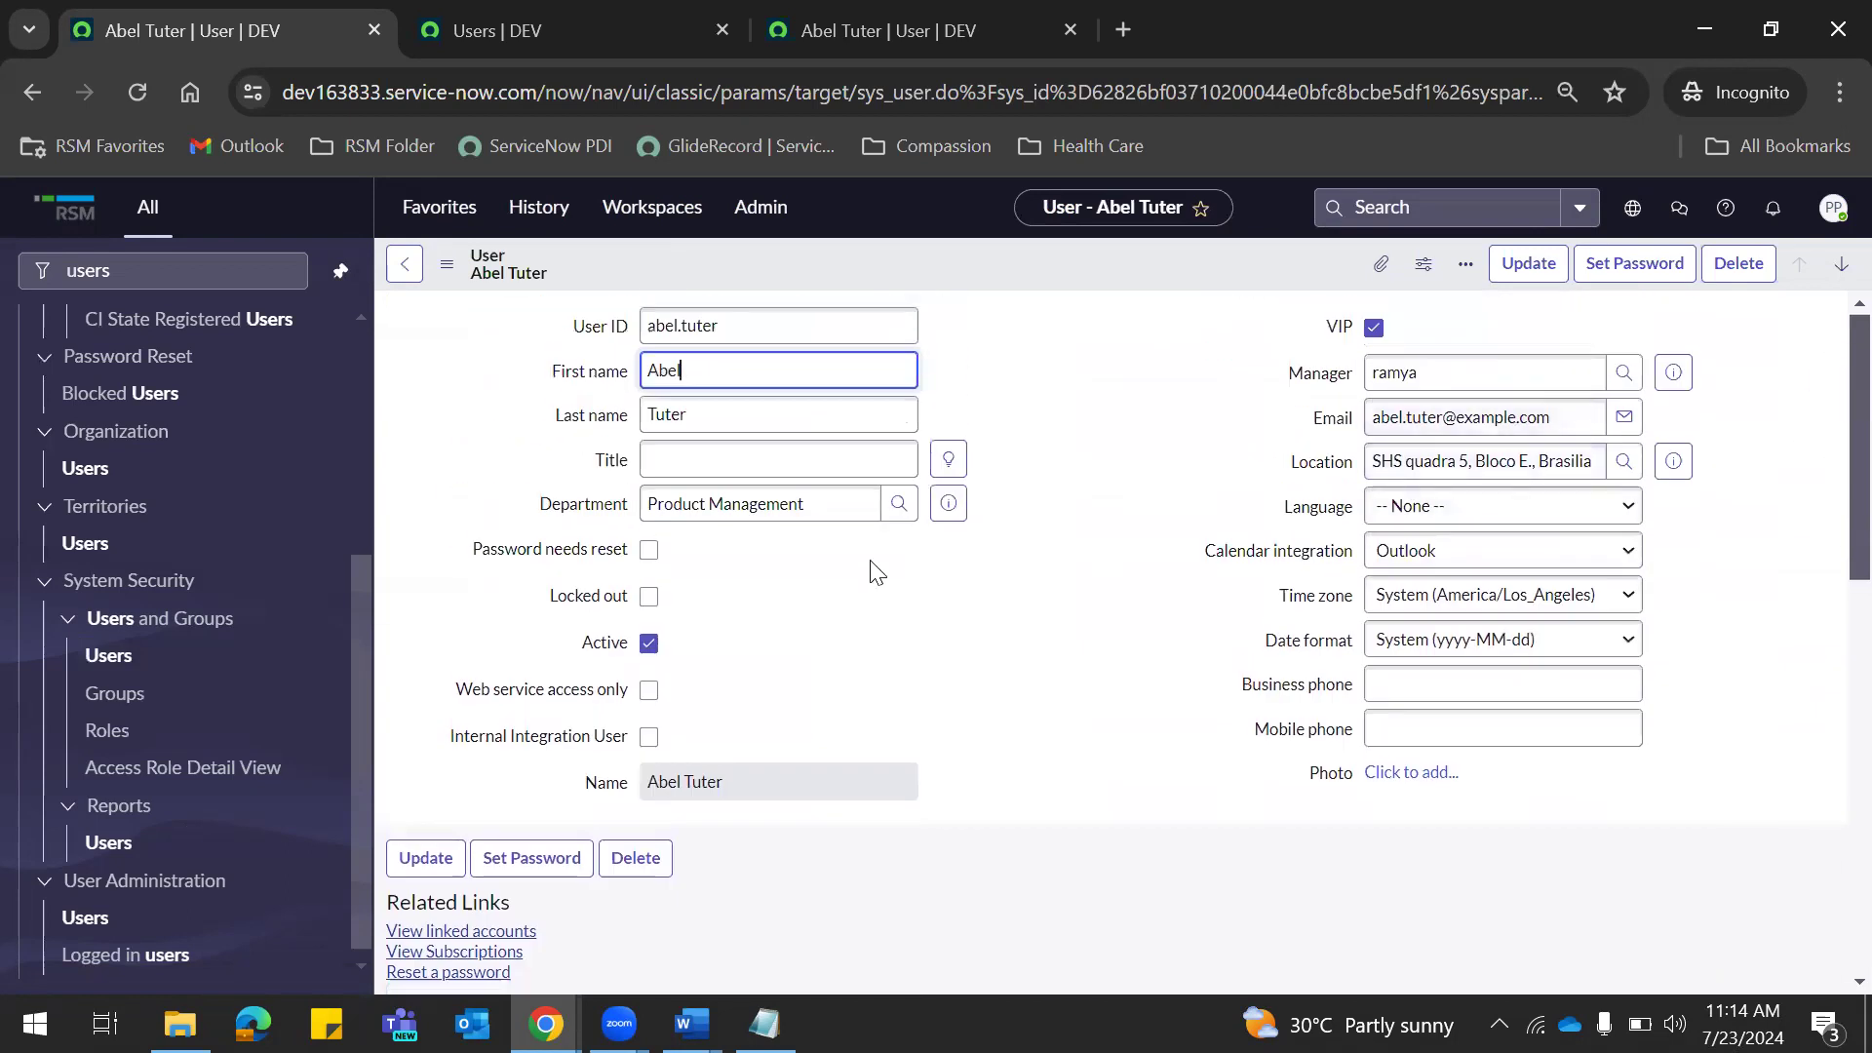
click(748, 331)
click(826, 402)
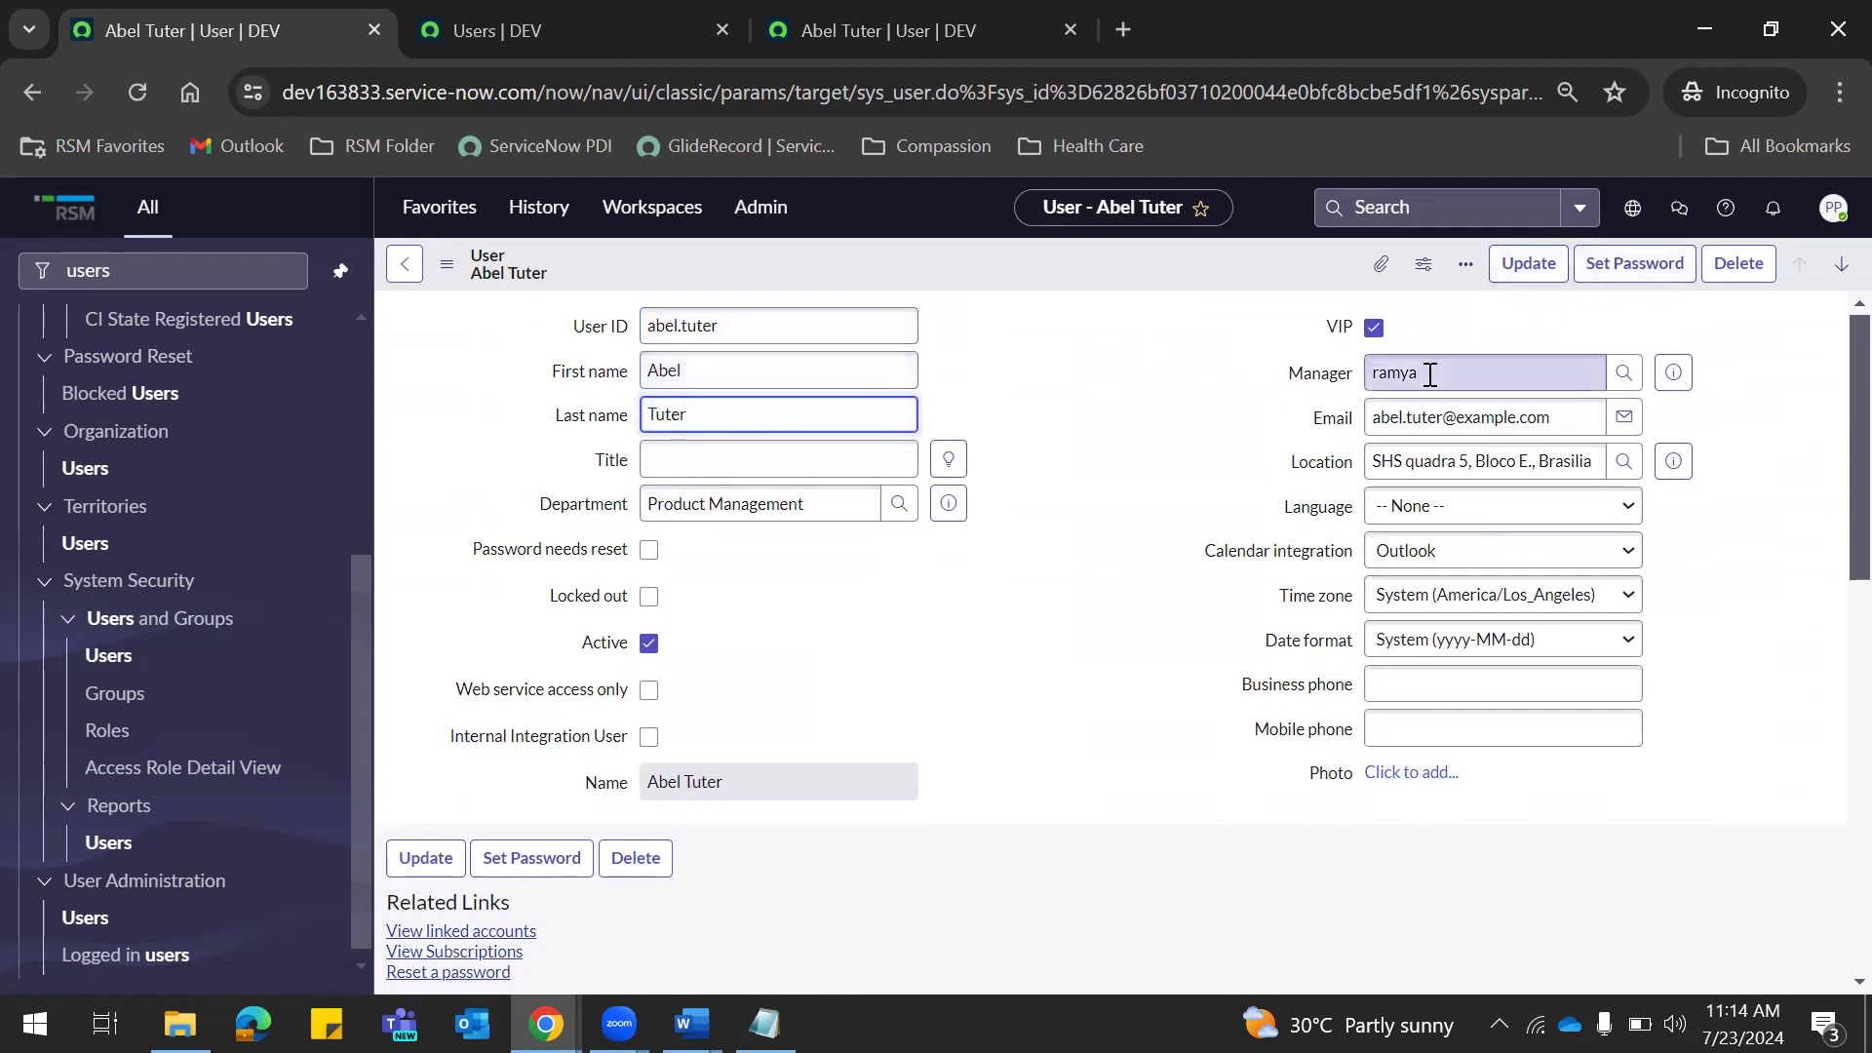
click(616, 271)
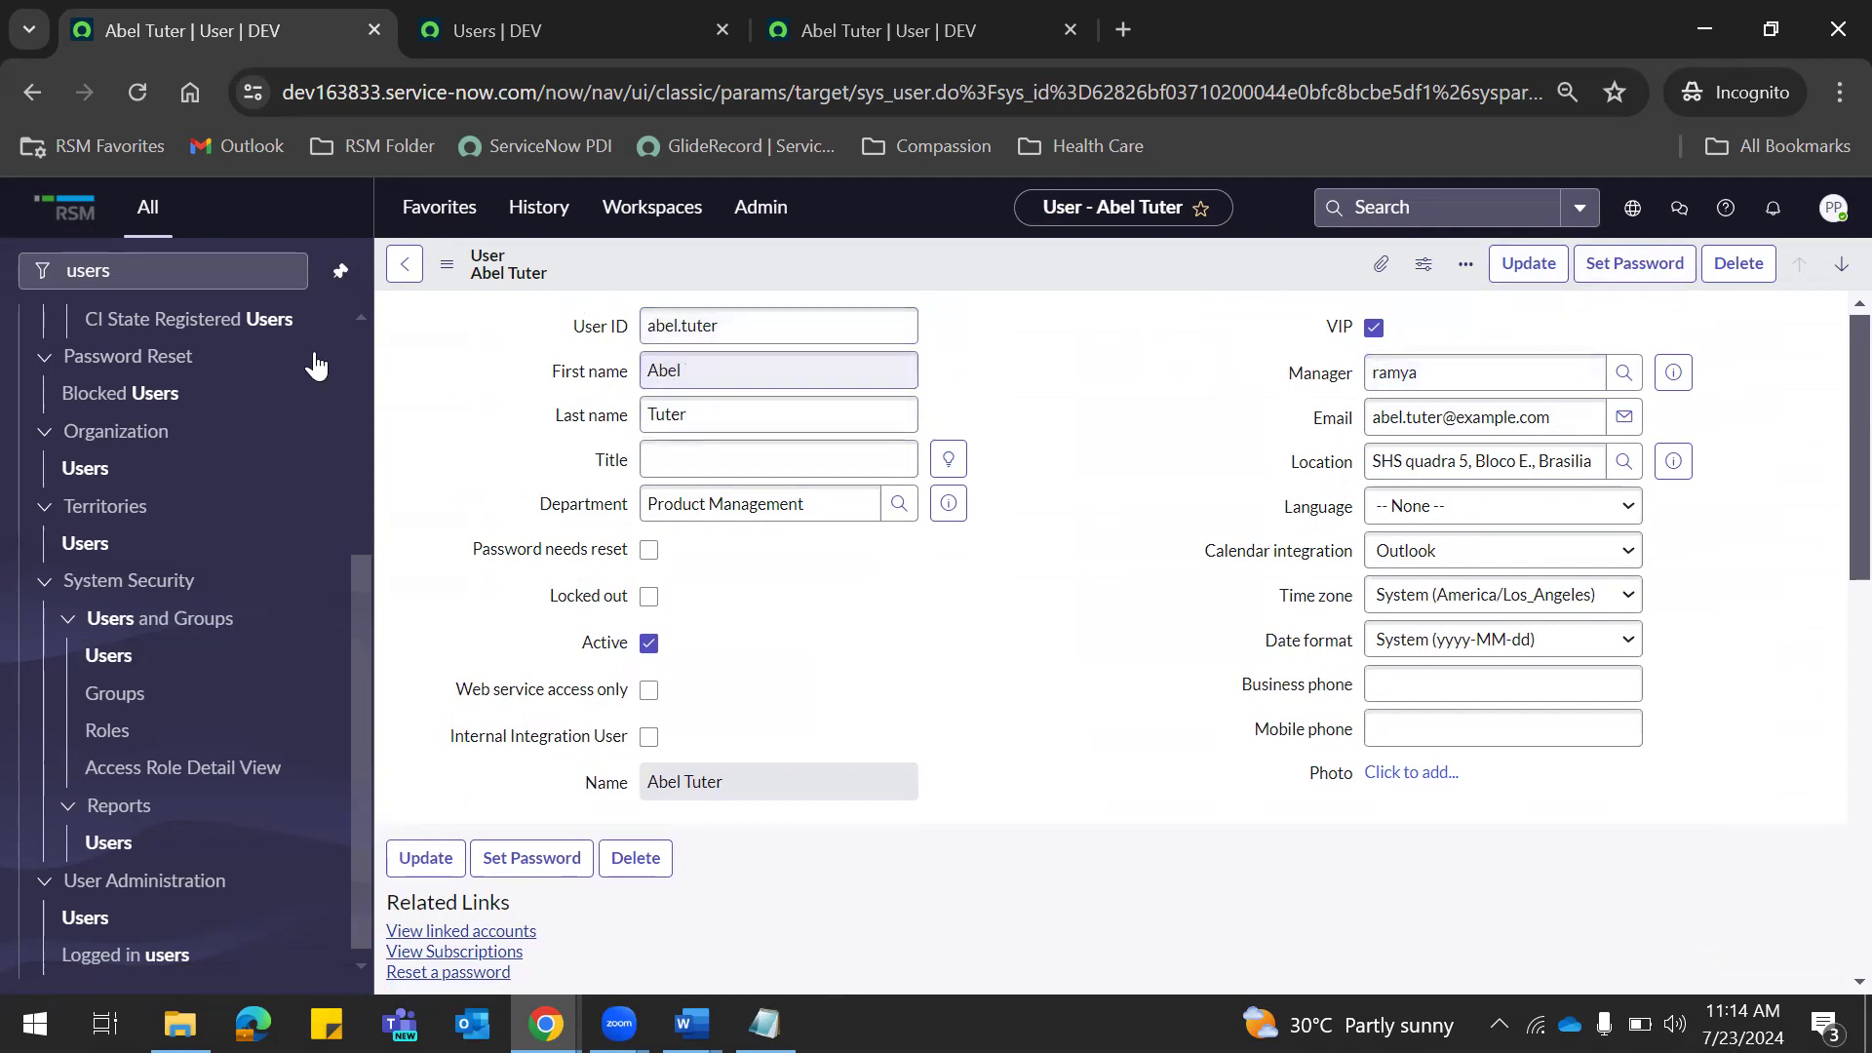
click(404, 264)
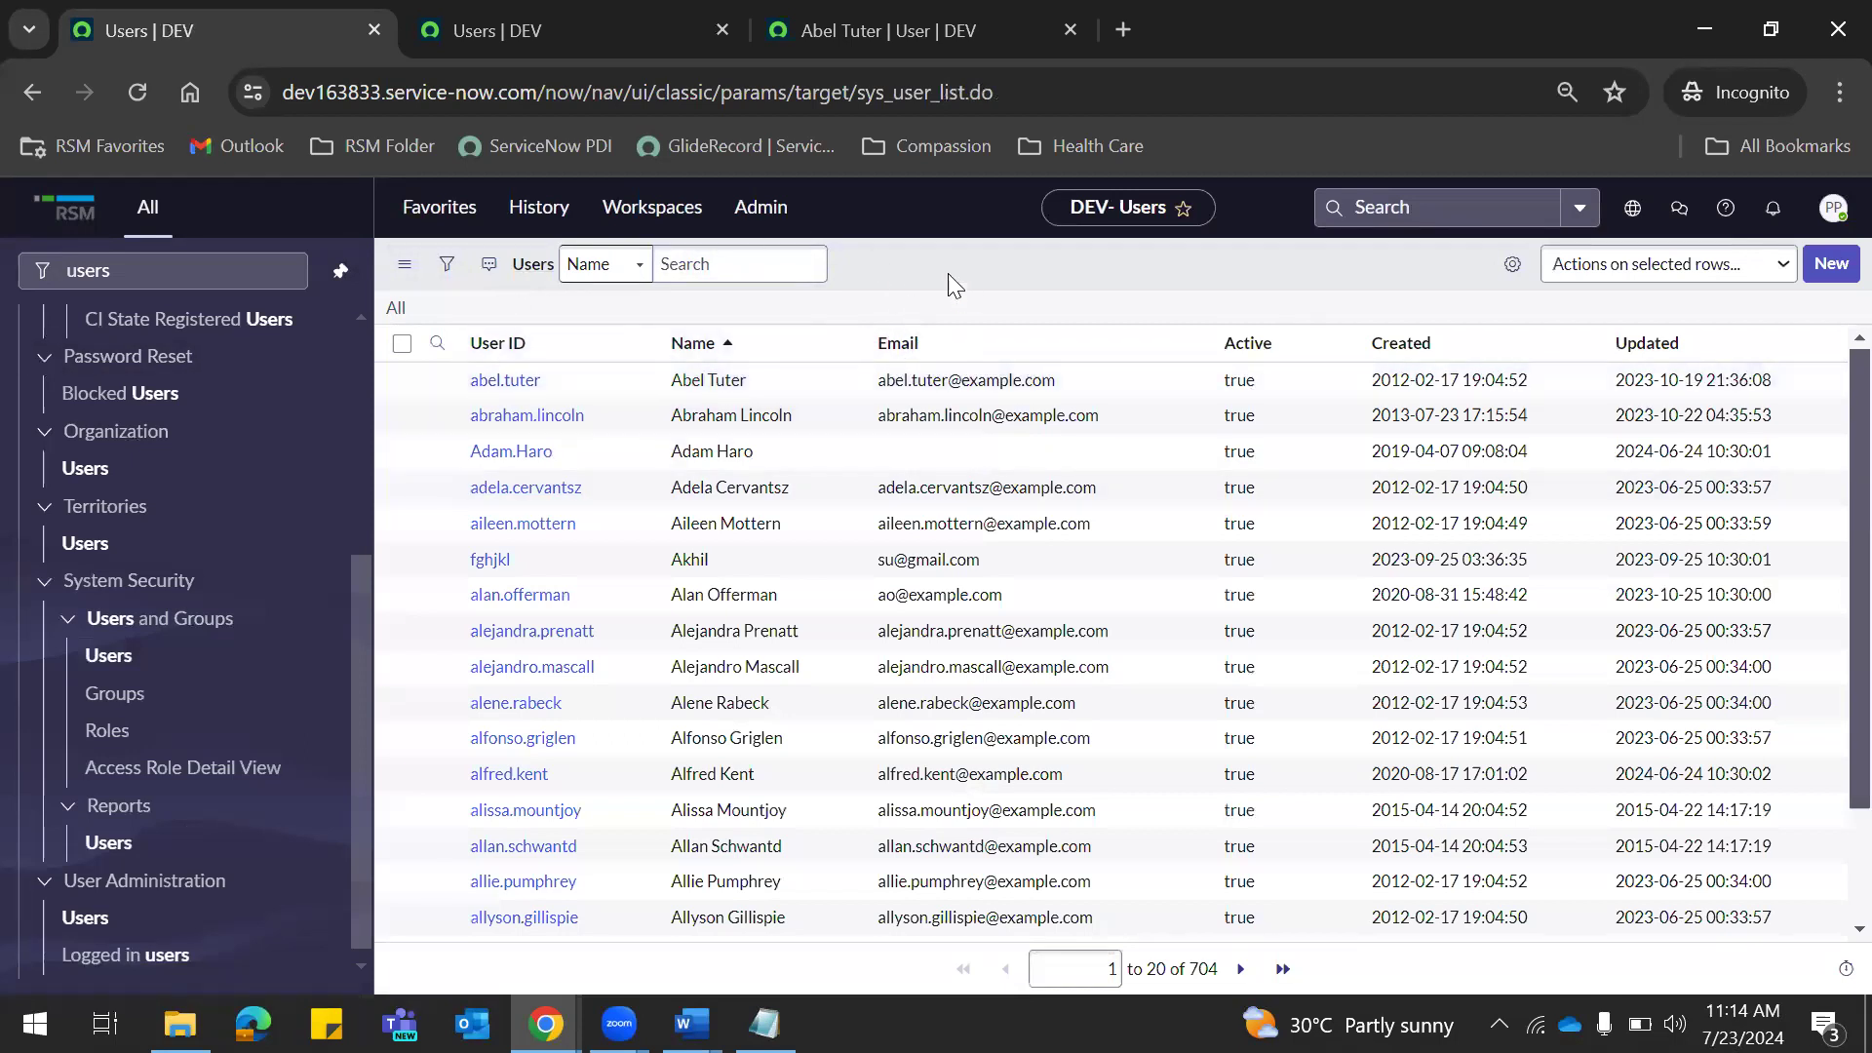
Cycle through the user tabs, then switch to the Incidents list in the main browser window.
click(554, 19)
click(902, 22)
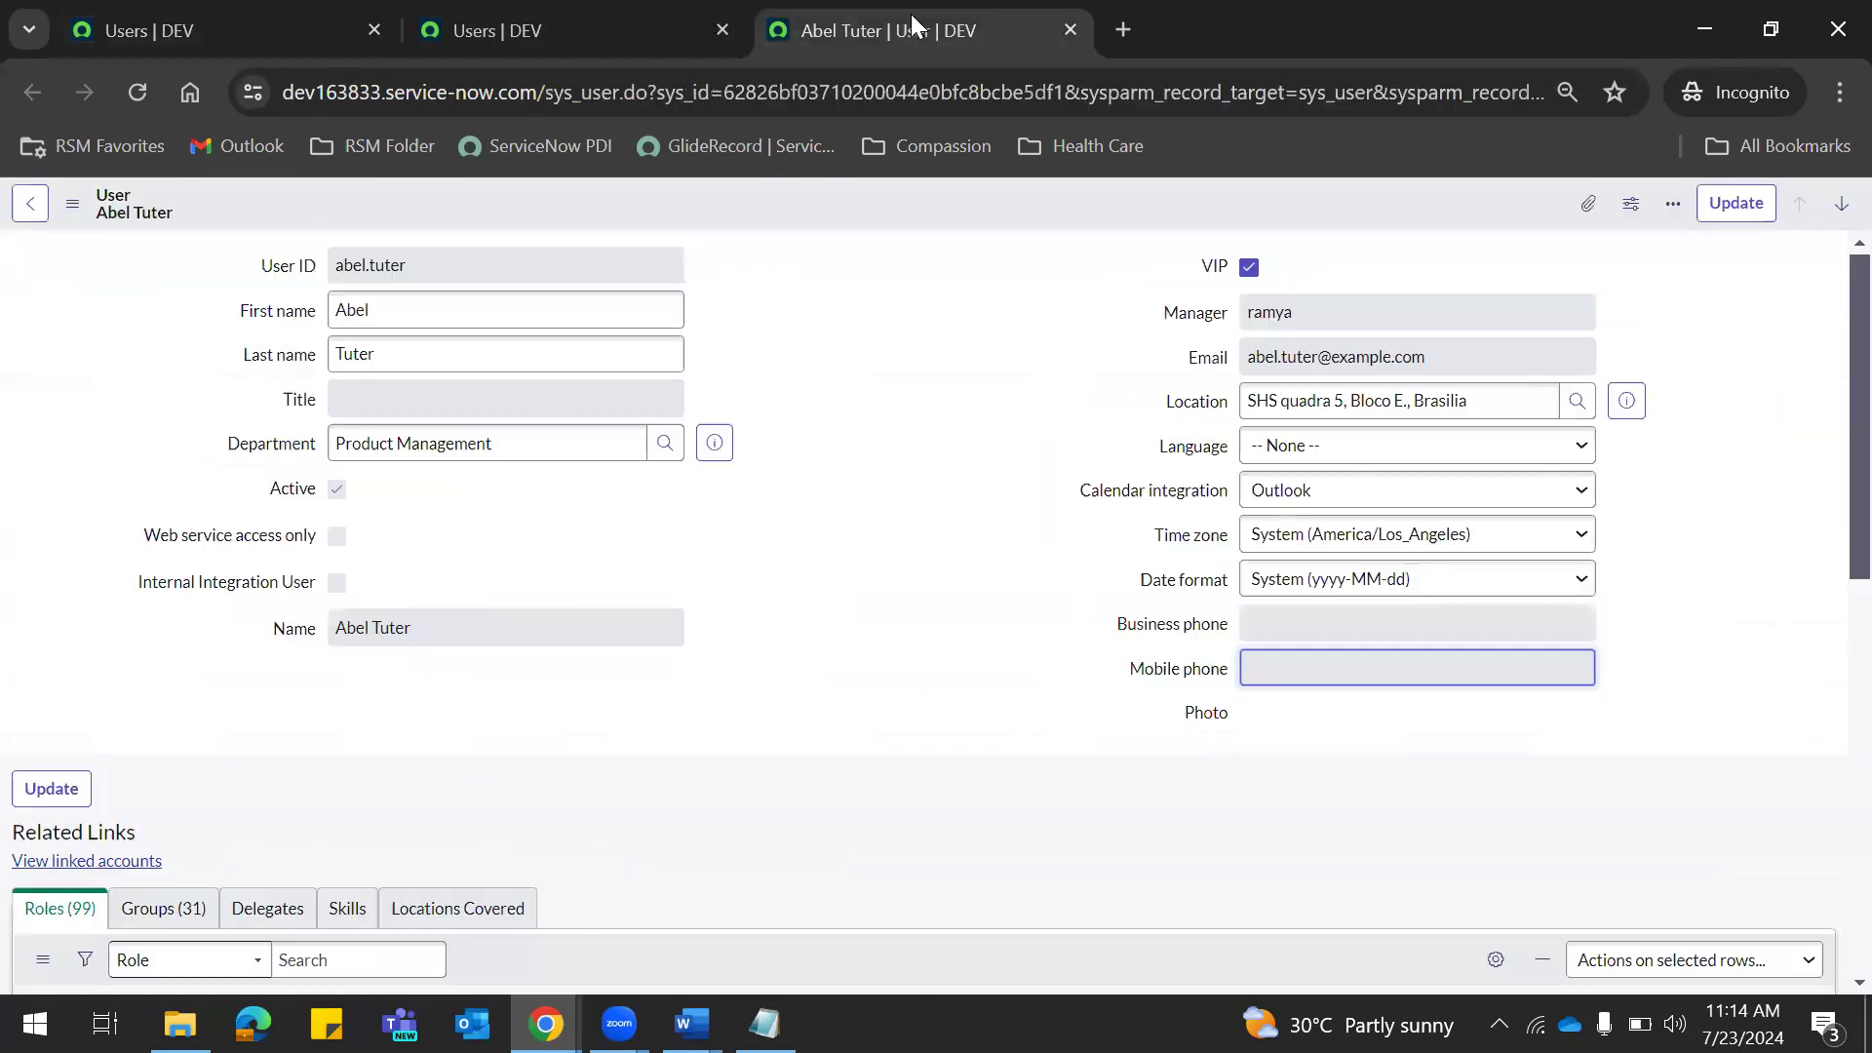
click(249, 32)
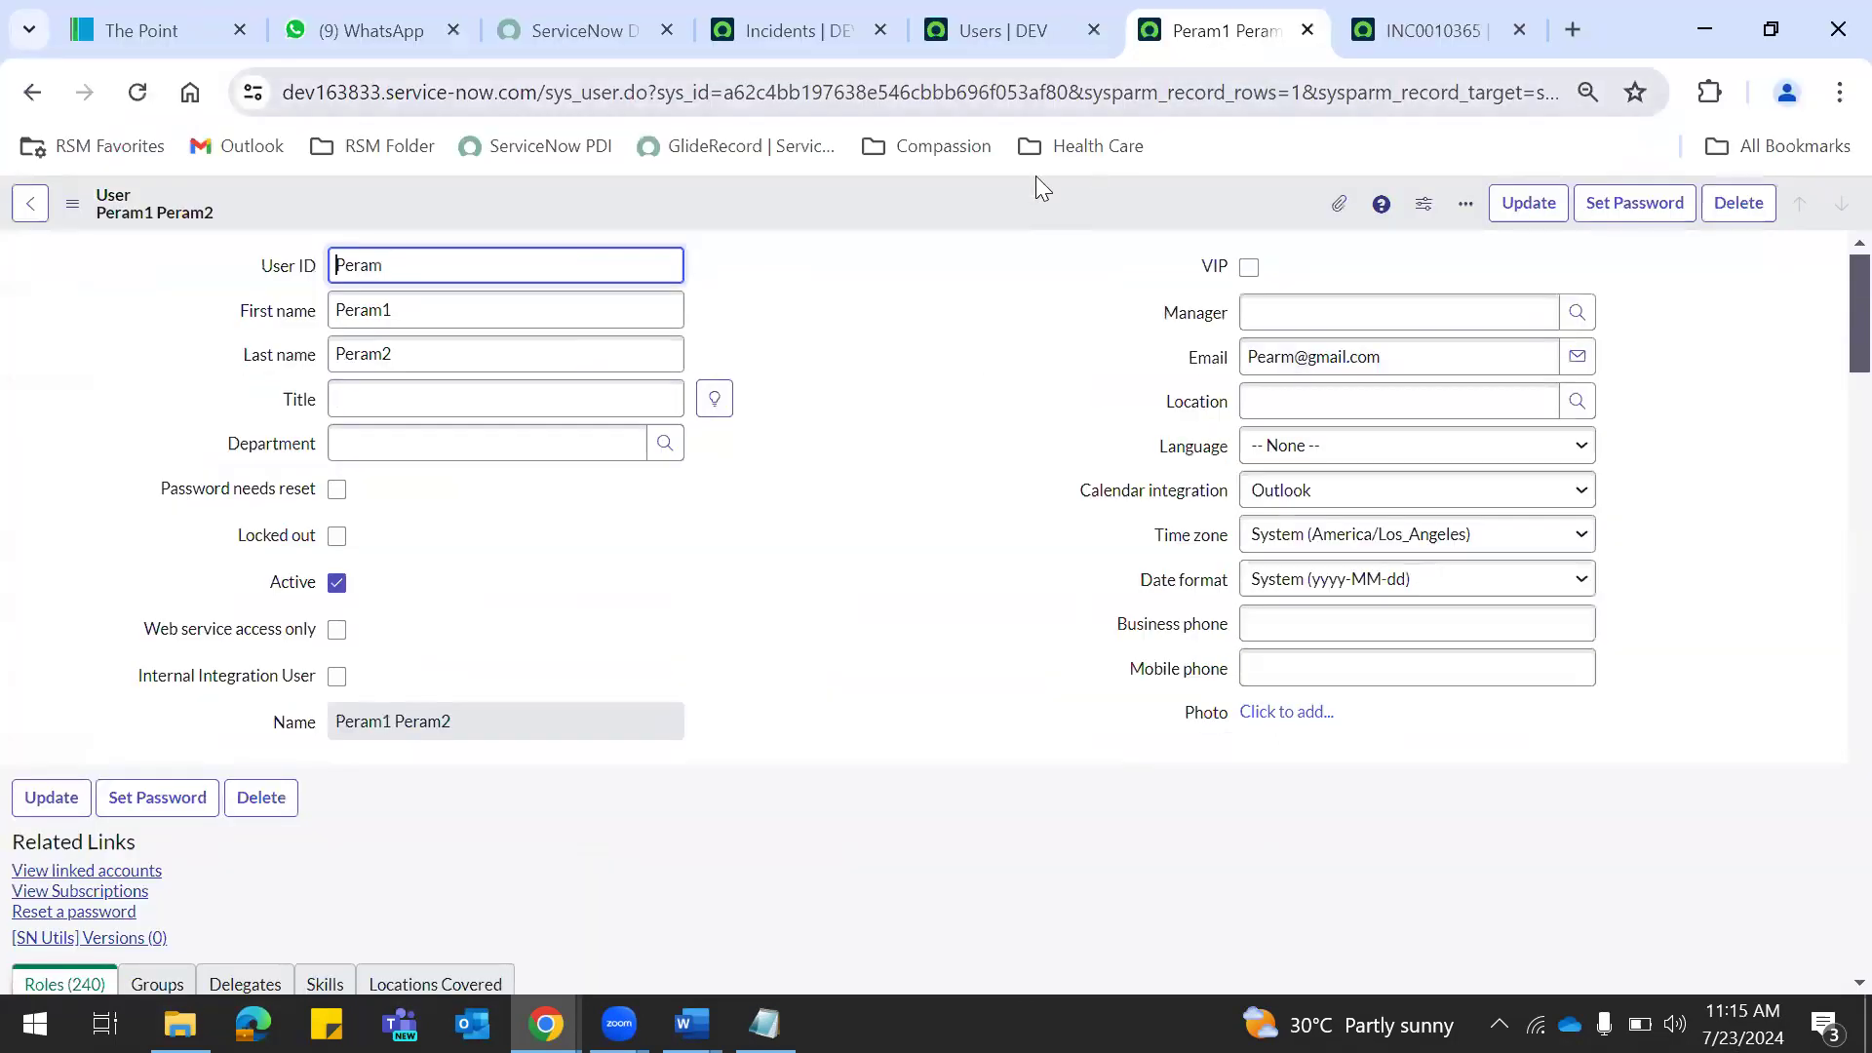
click(795, 31)
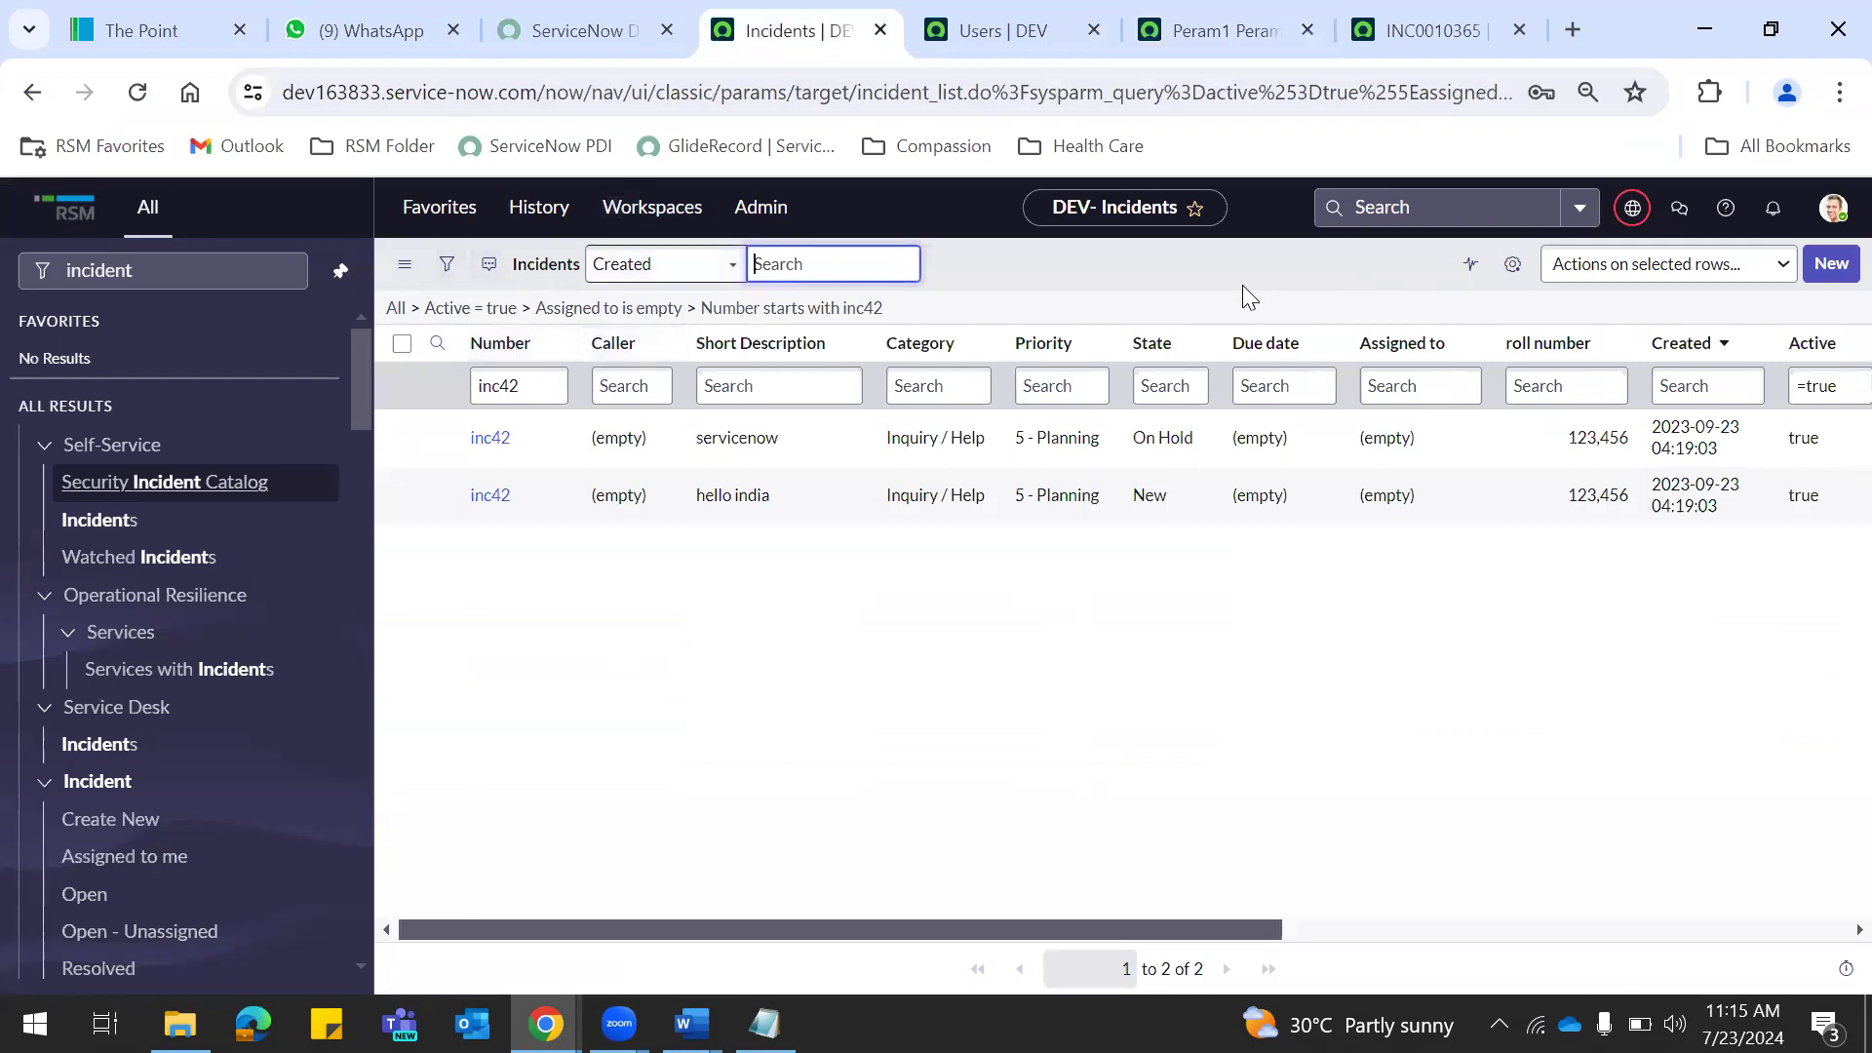
Open the Test_user_group_01 update set record from the scope and update set picker.
click(1631, 212)
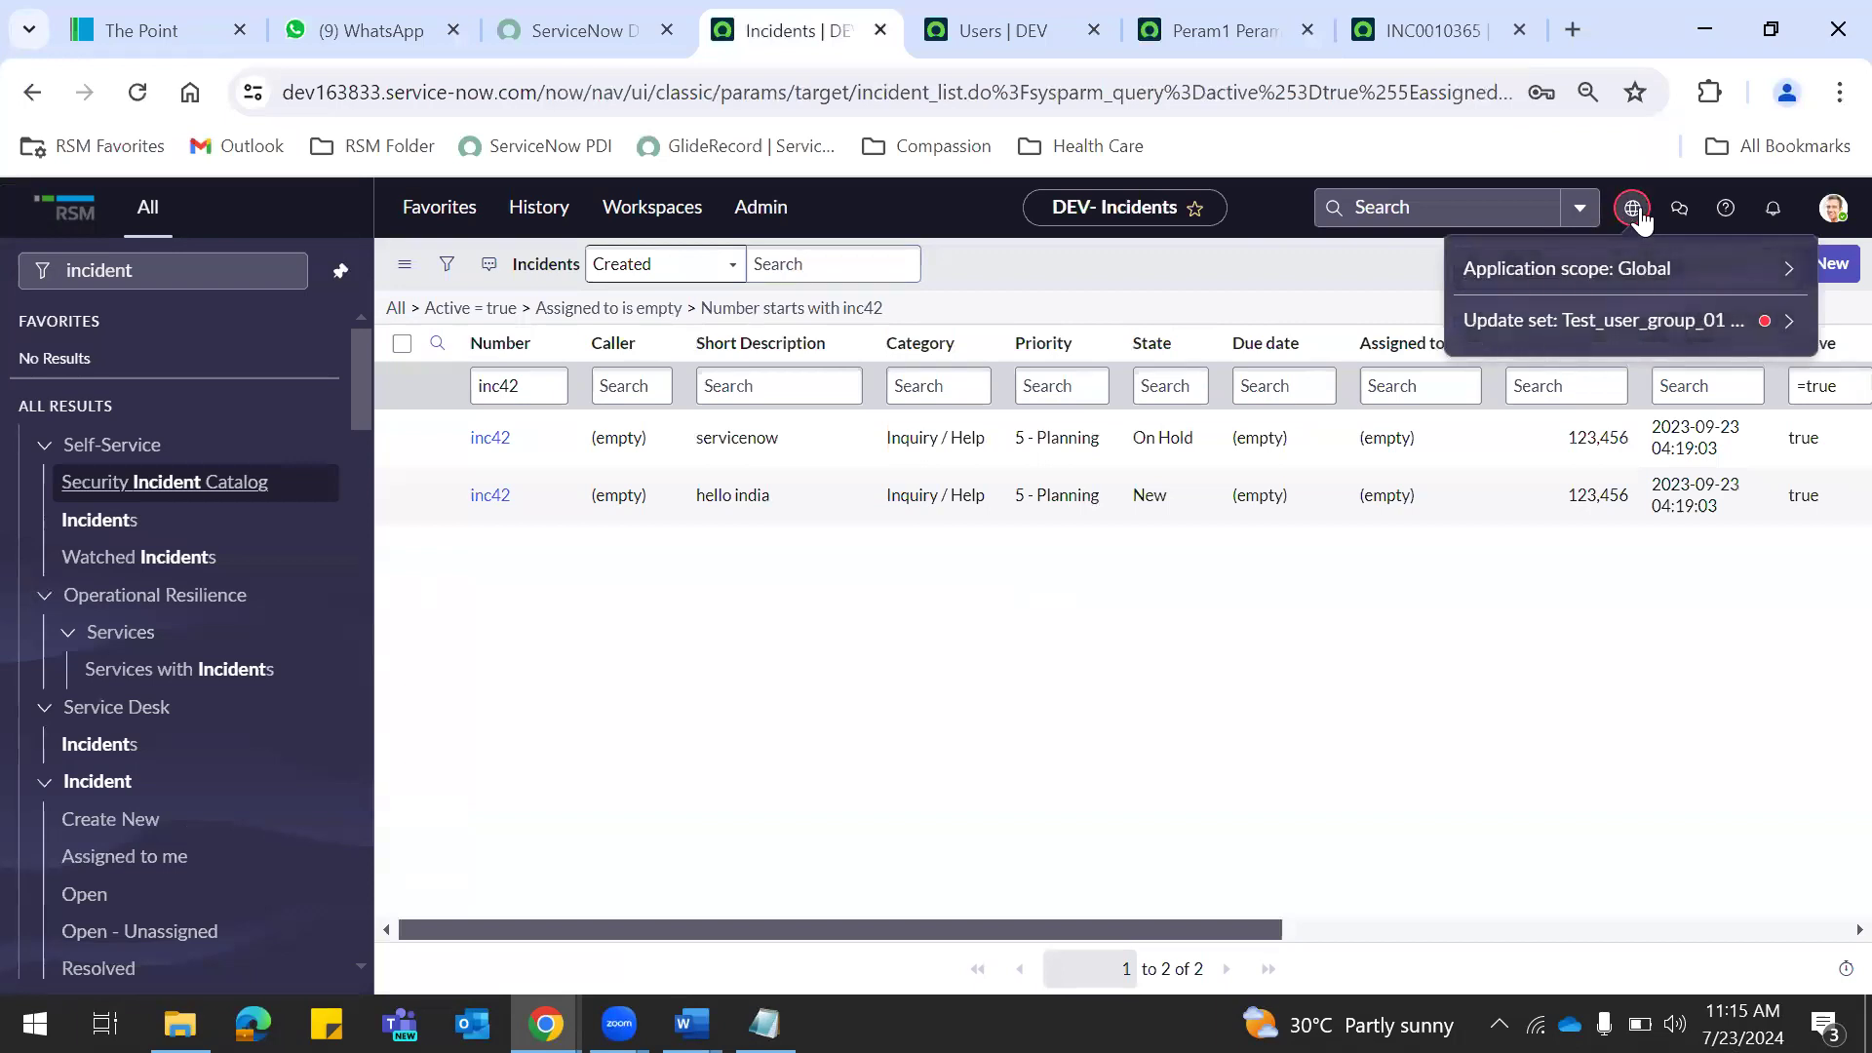
click(1636, 214)
click(1638, 214)
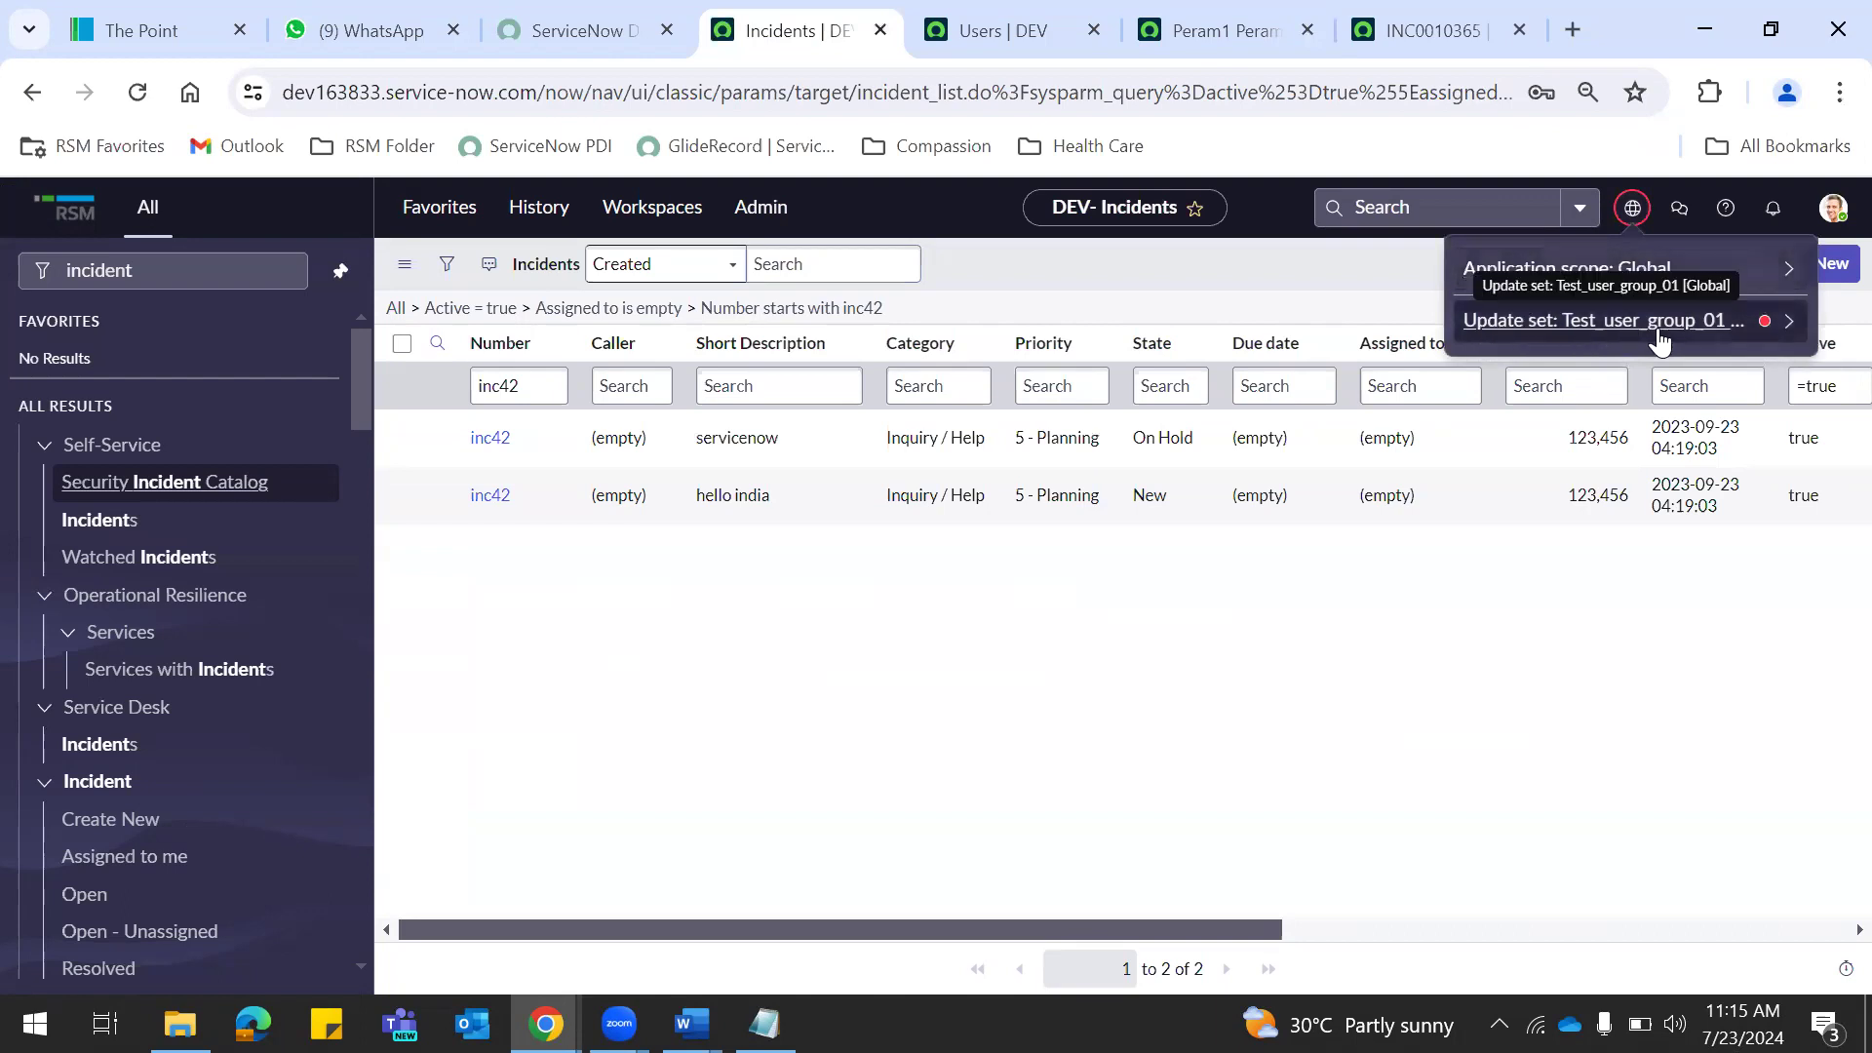
click(1788, 321)
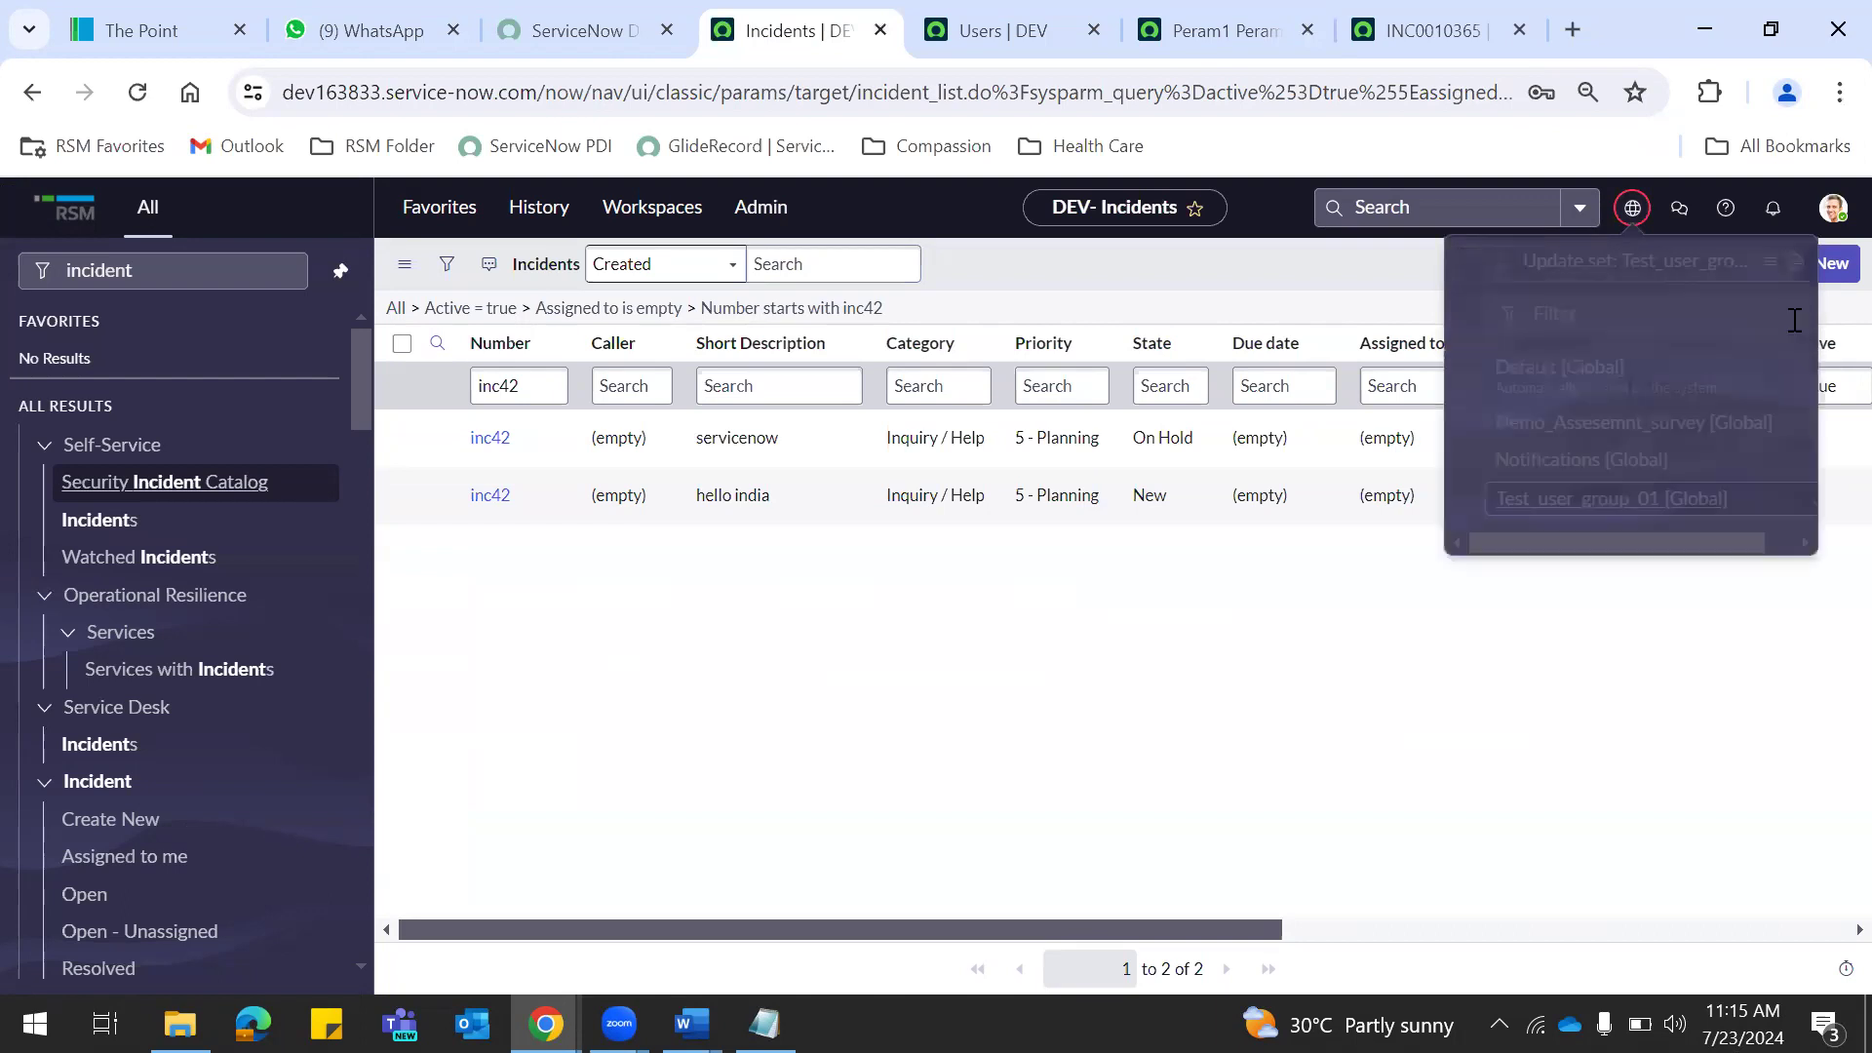
click(1764, 263)
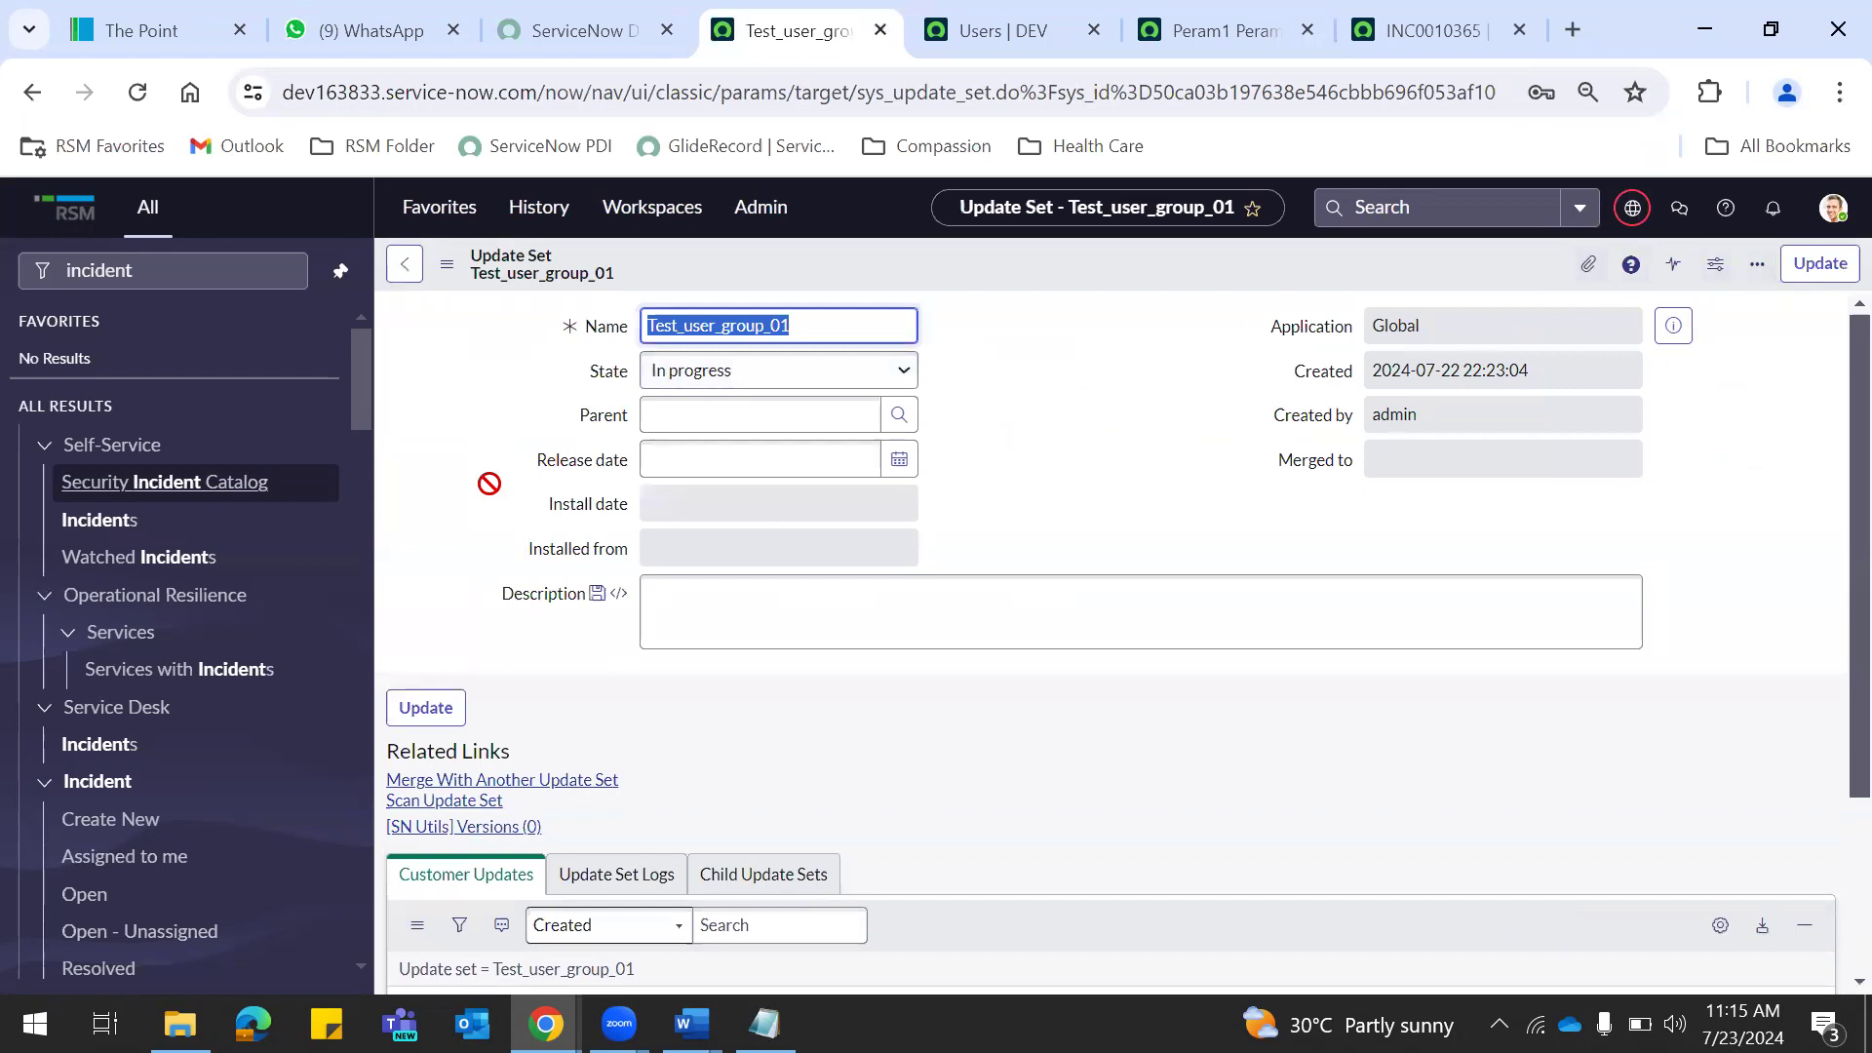
Replace the navigator search with 'local up' and open Local Update Sets.
click(188, 288)
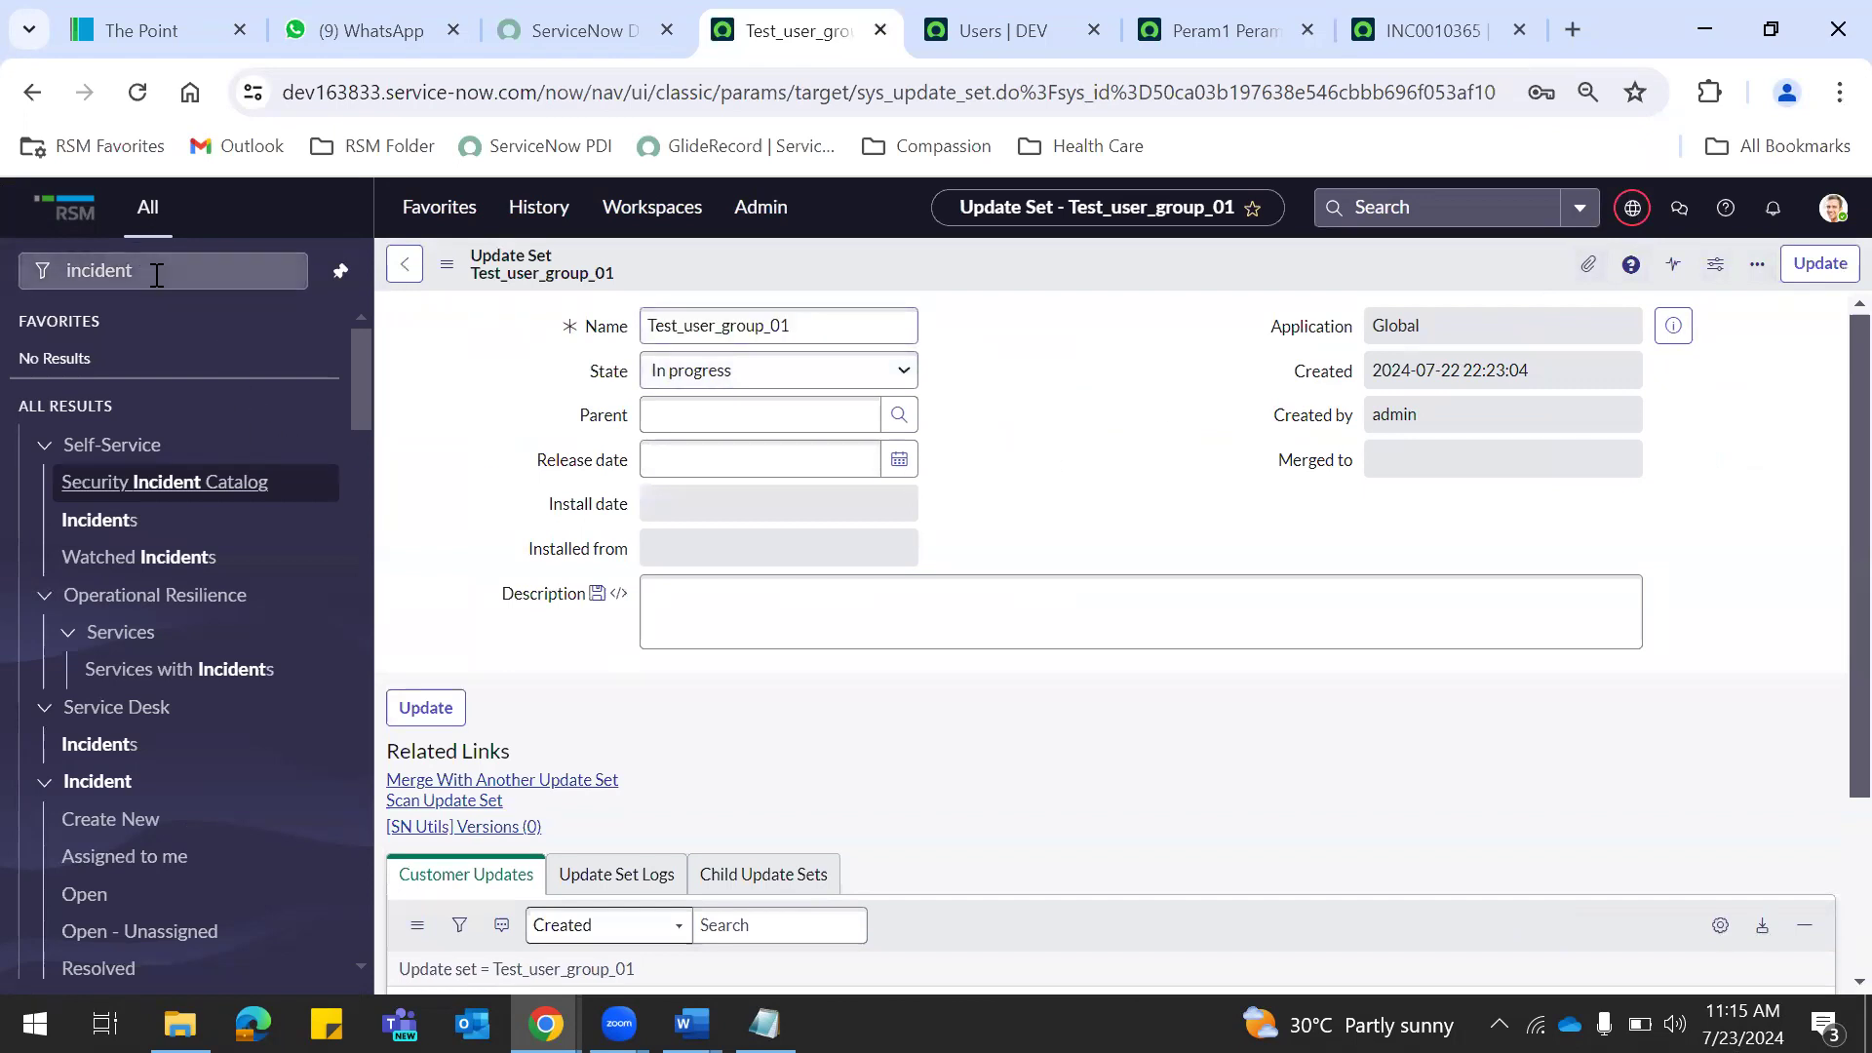
key(BackSpace)
text(local up)
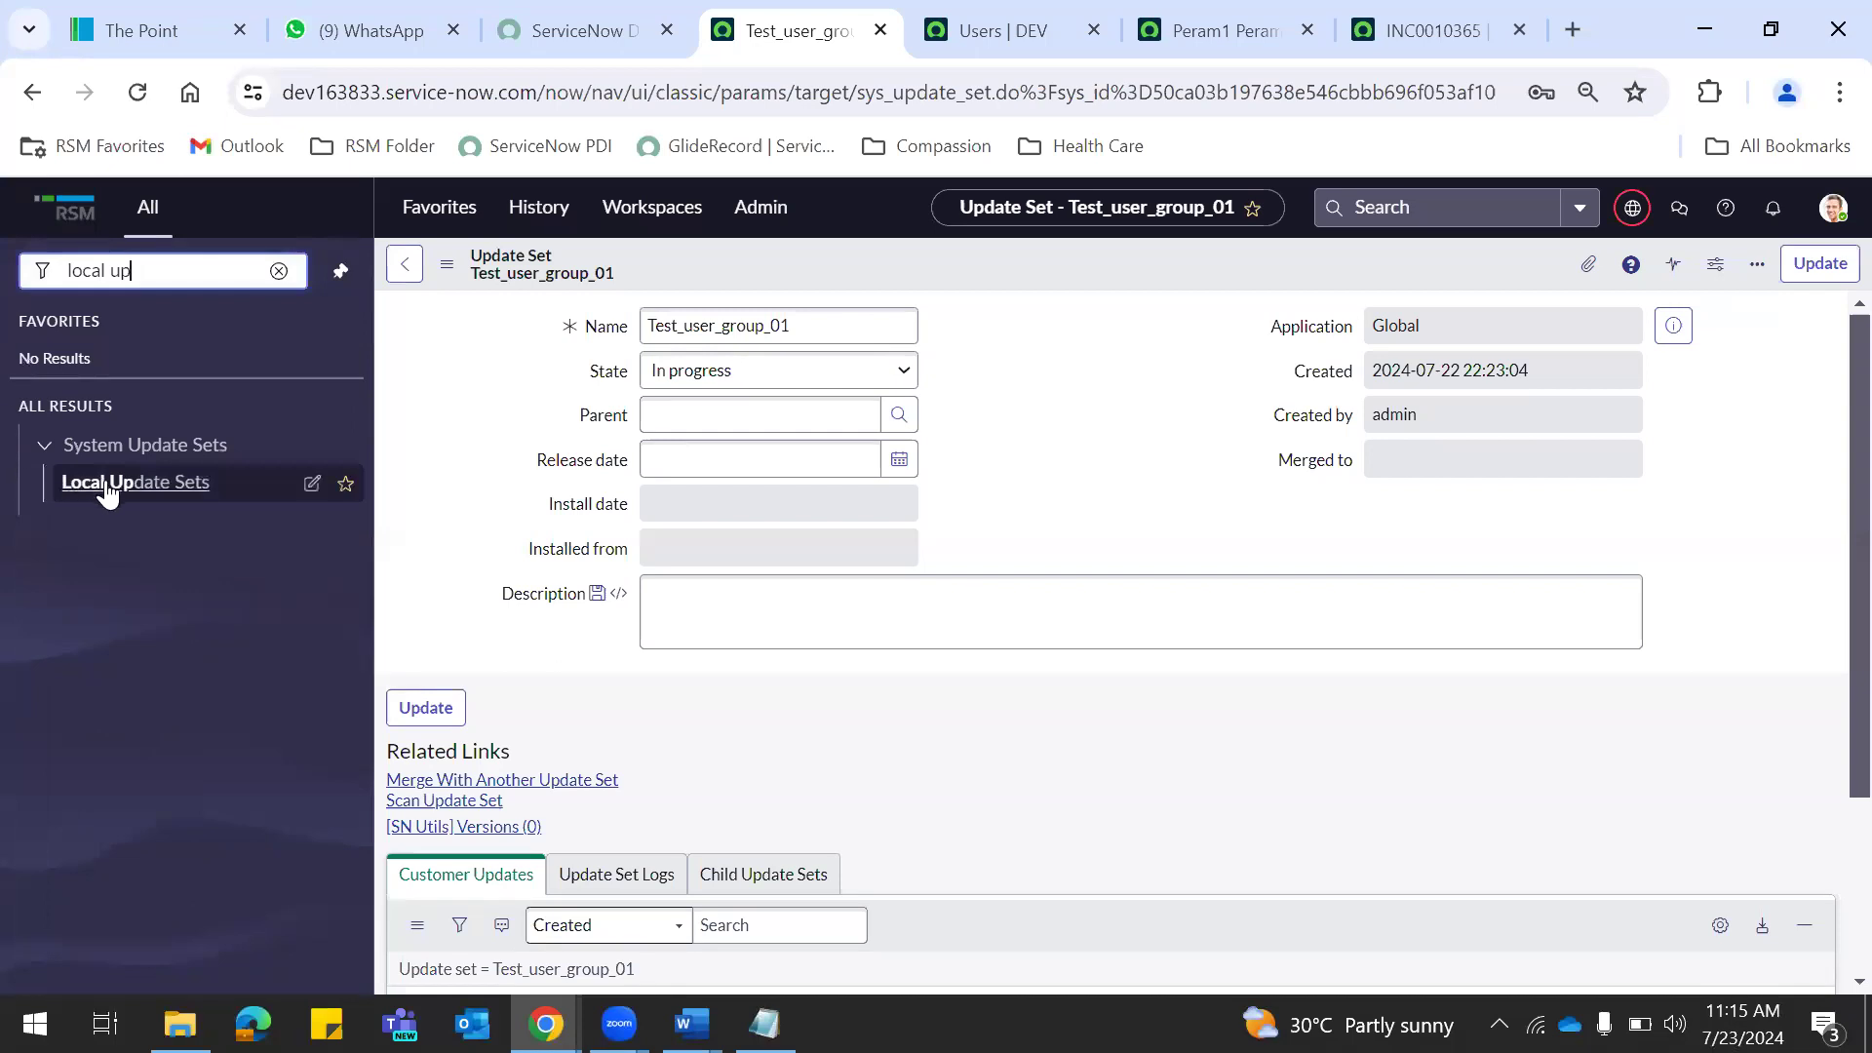
click(105, 487)
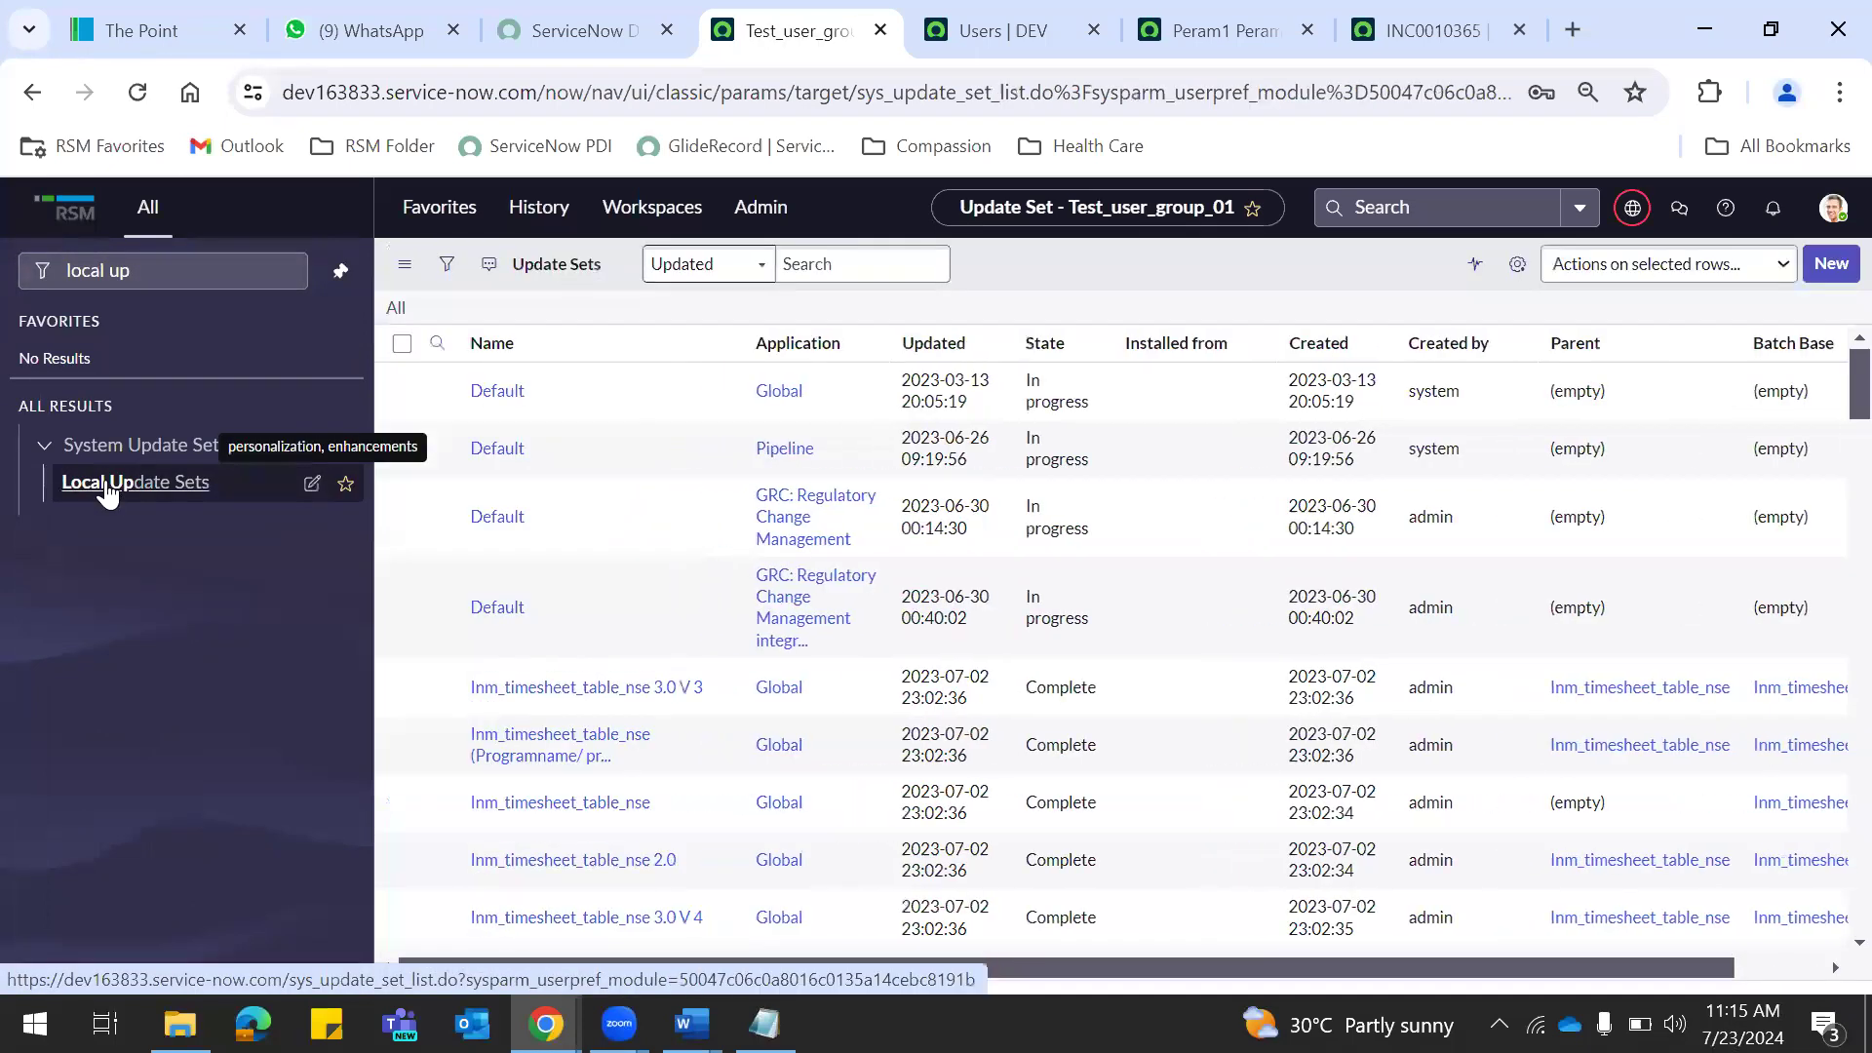
Filter update sets by name '*test', check Test_user_group_01's Customer Updates, then return to the test user's list.
click(547, 385)
click(547, 383)
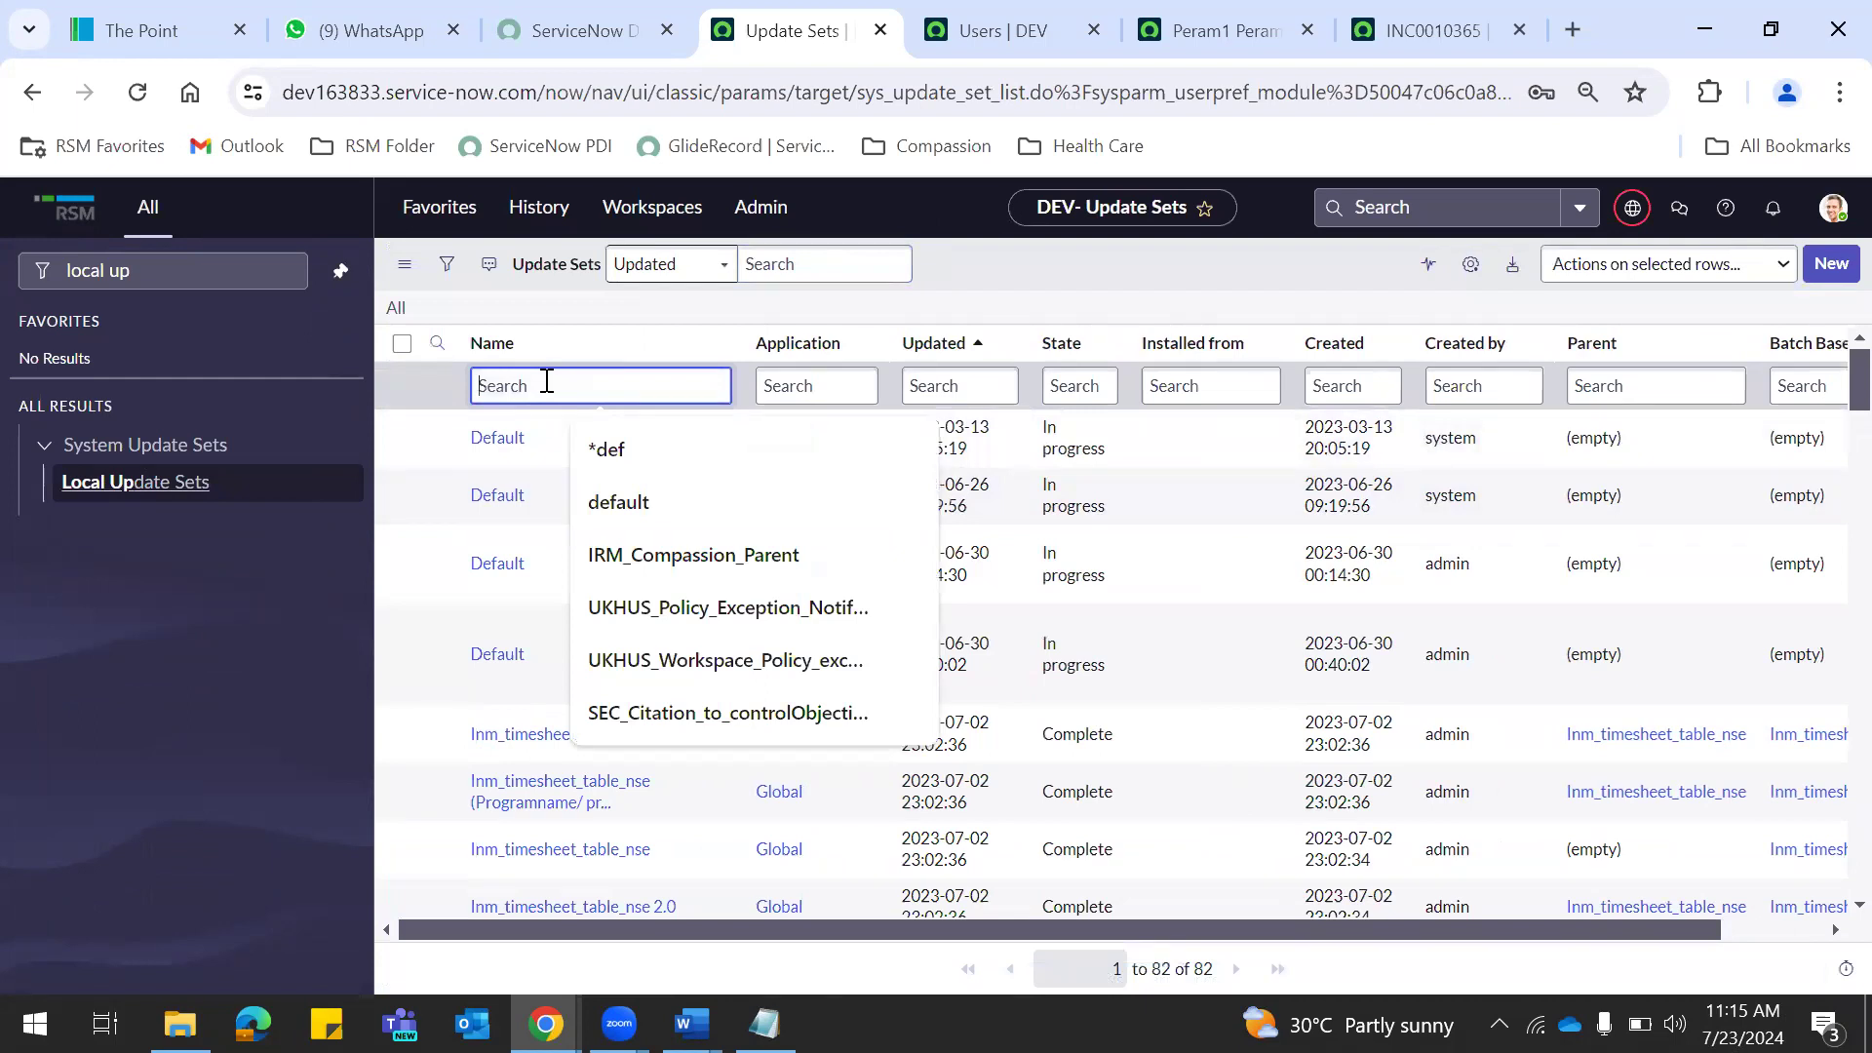
text(*test)
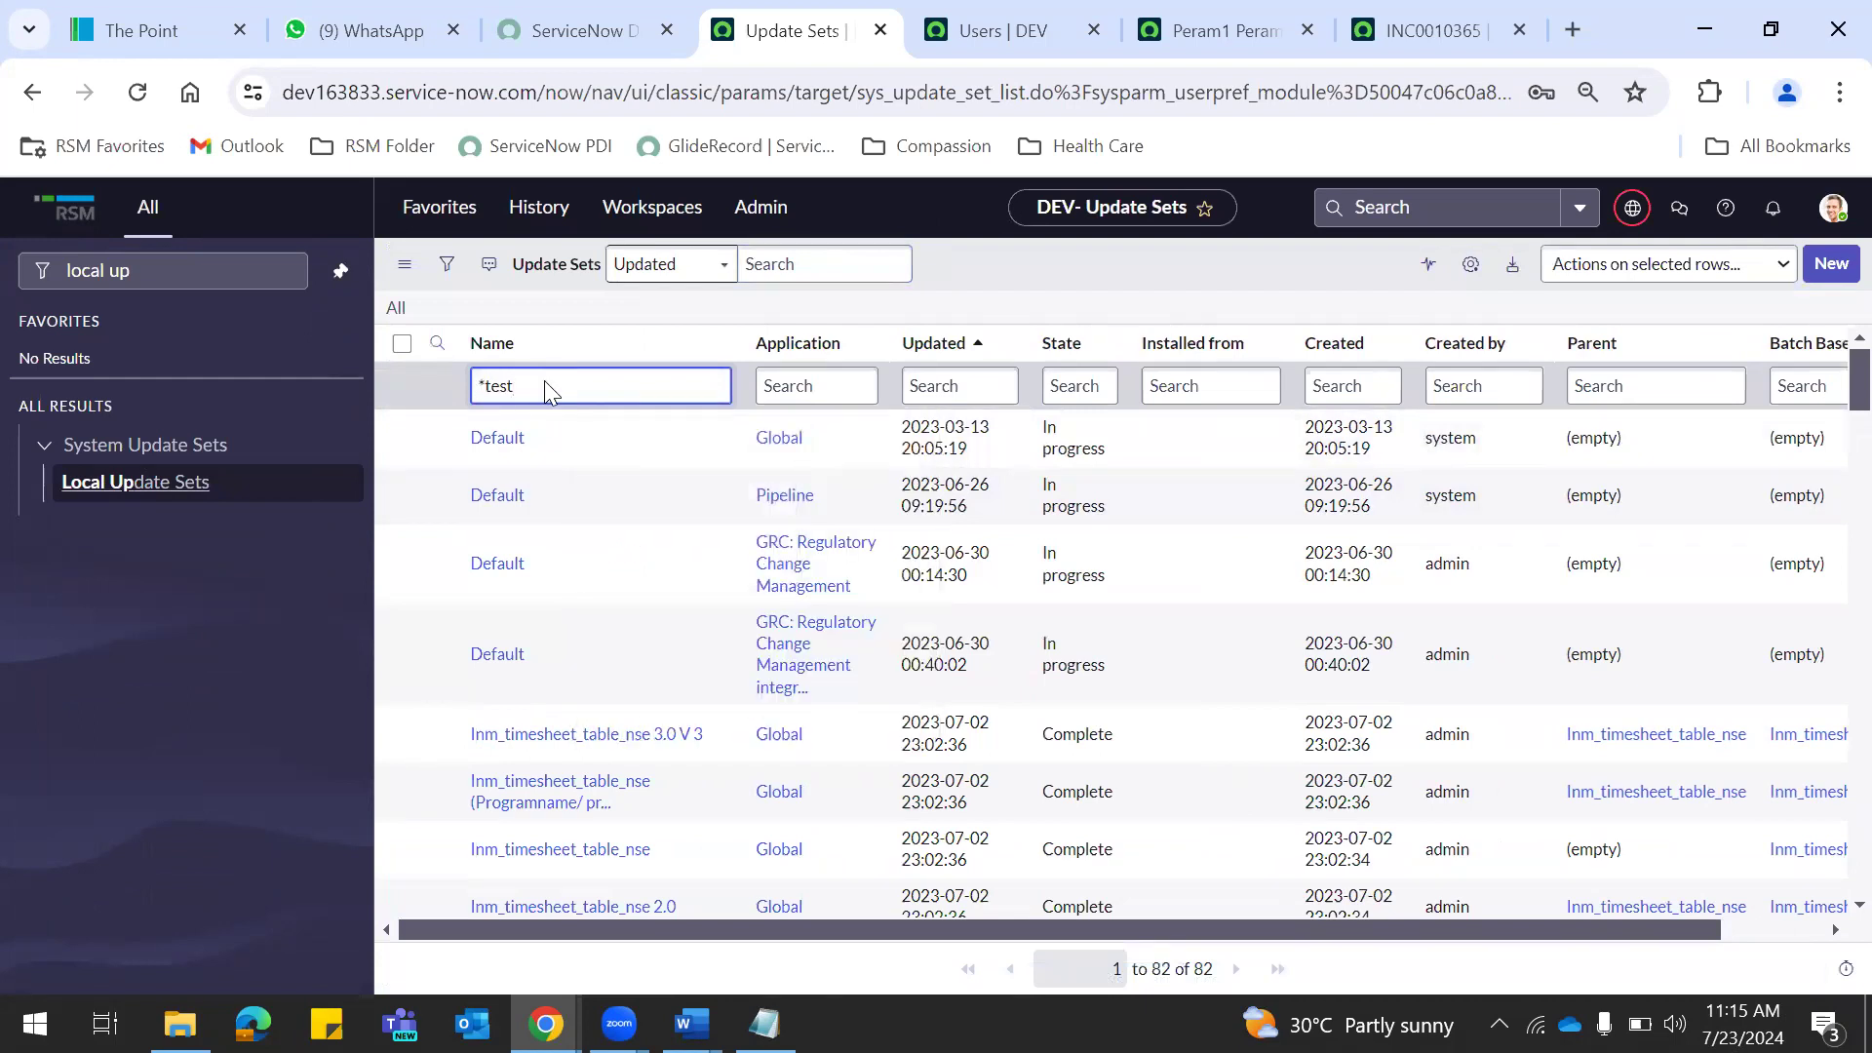
key(Return)
click(566, 444)
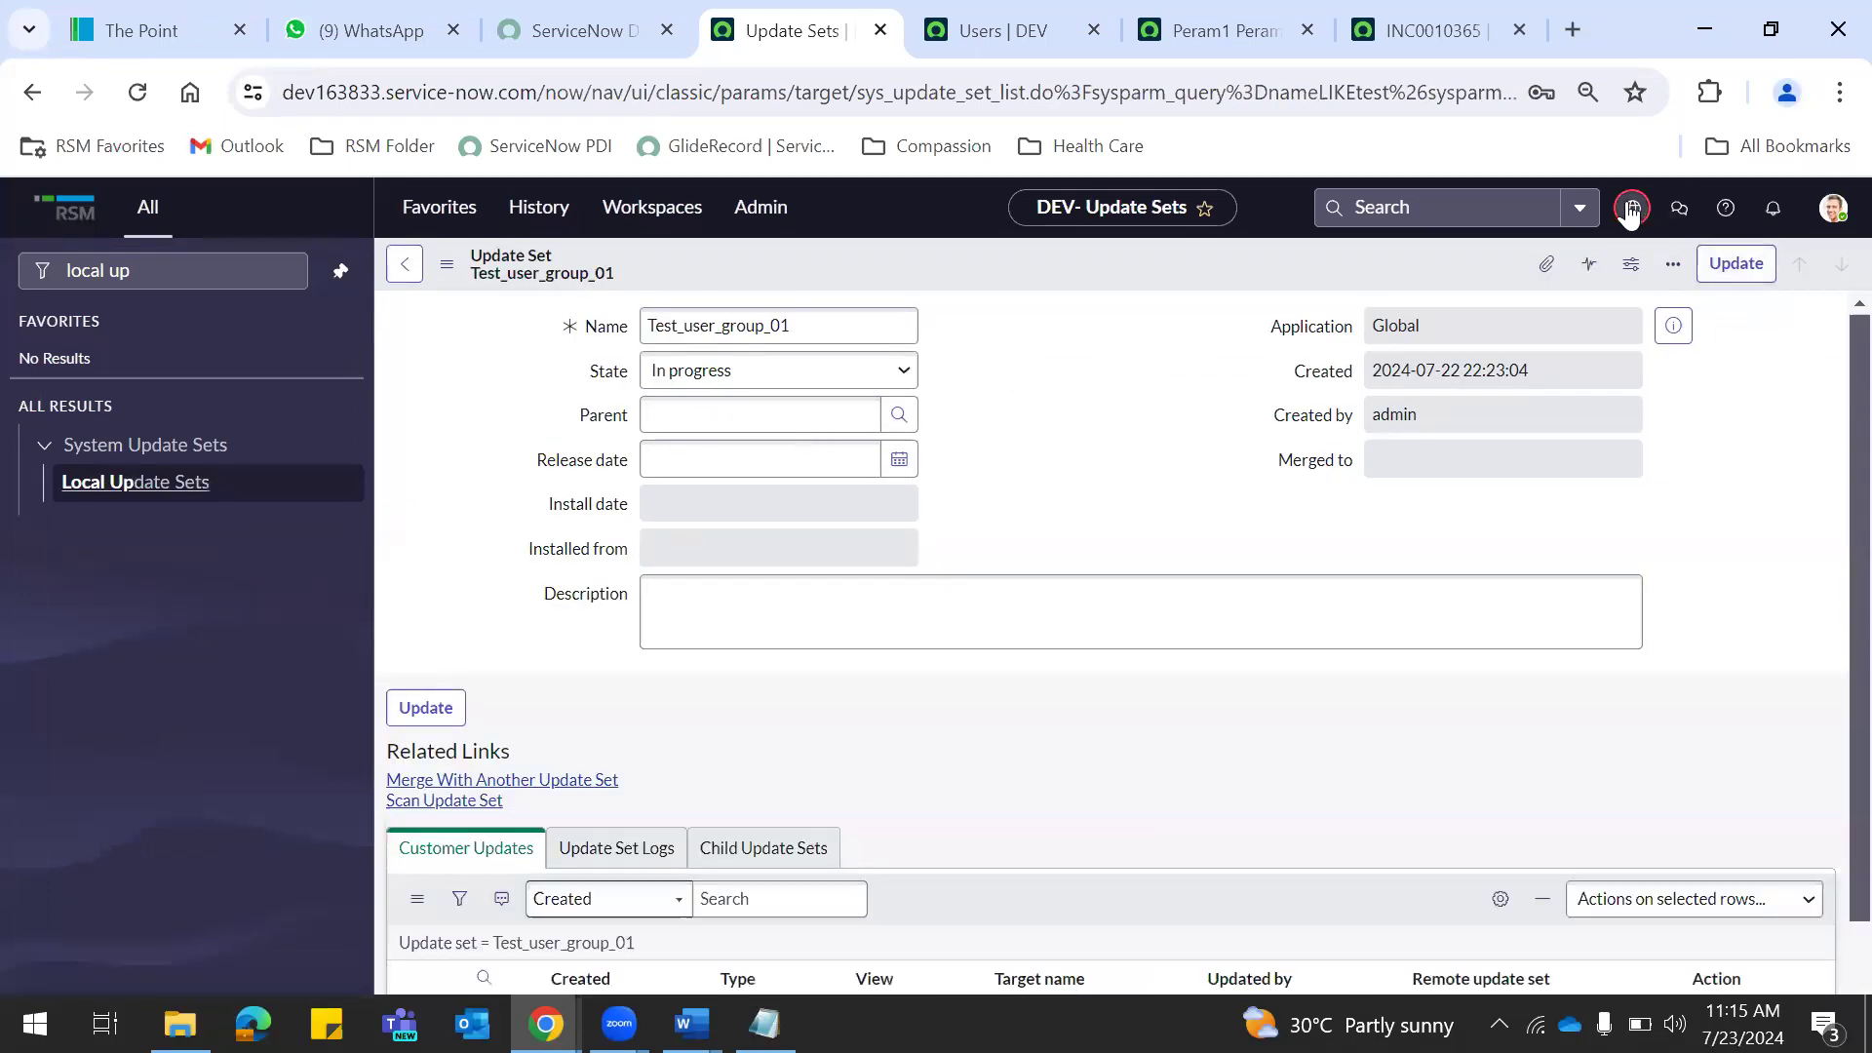
scroll(1831, 824, down, 3)
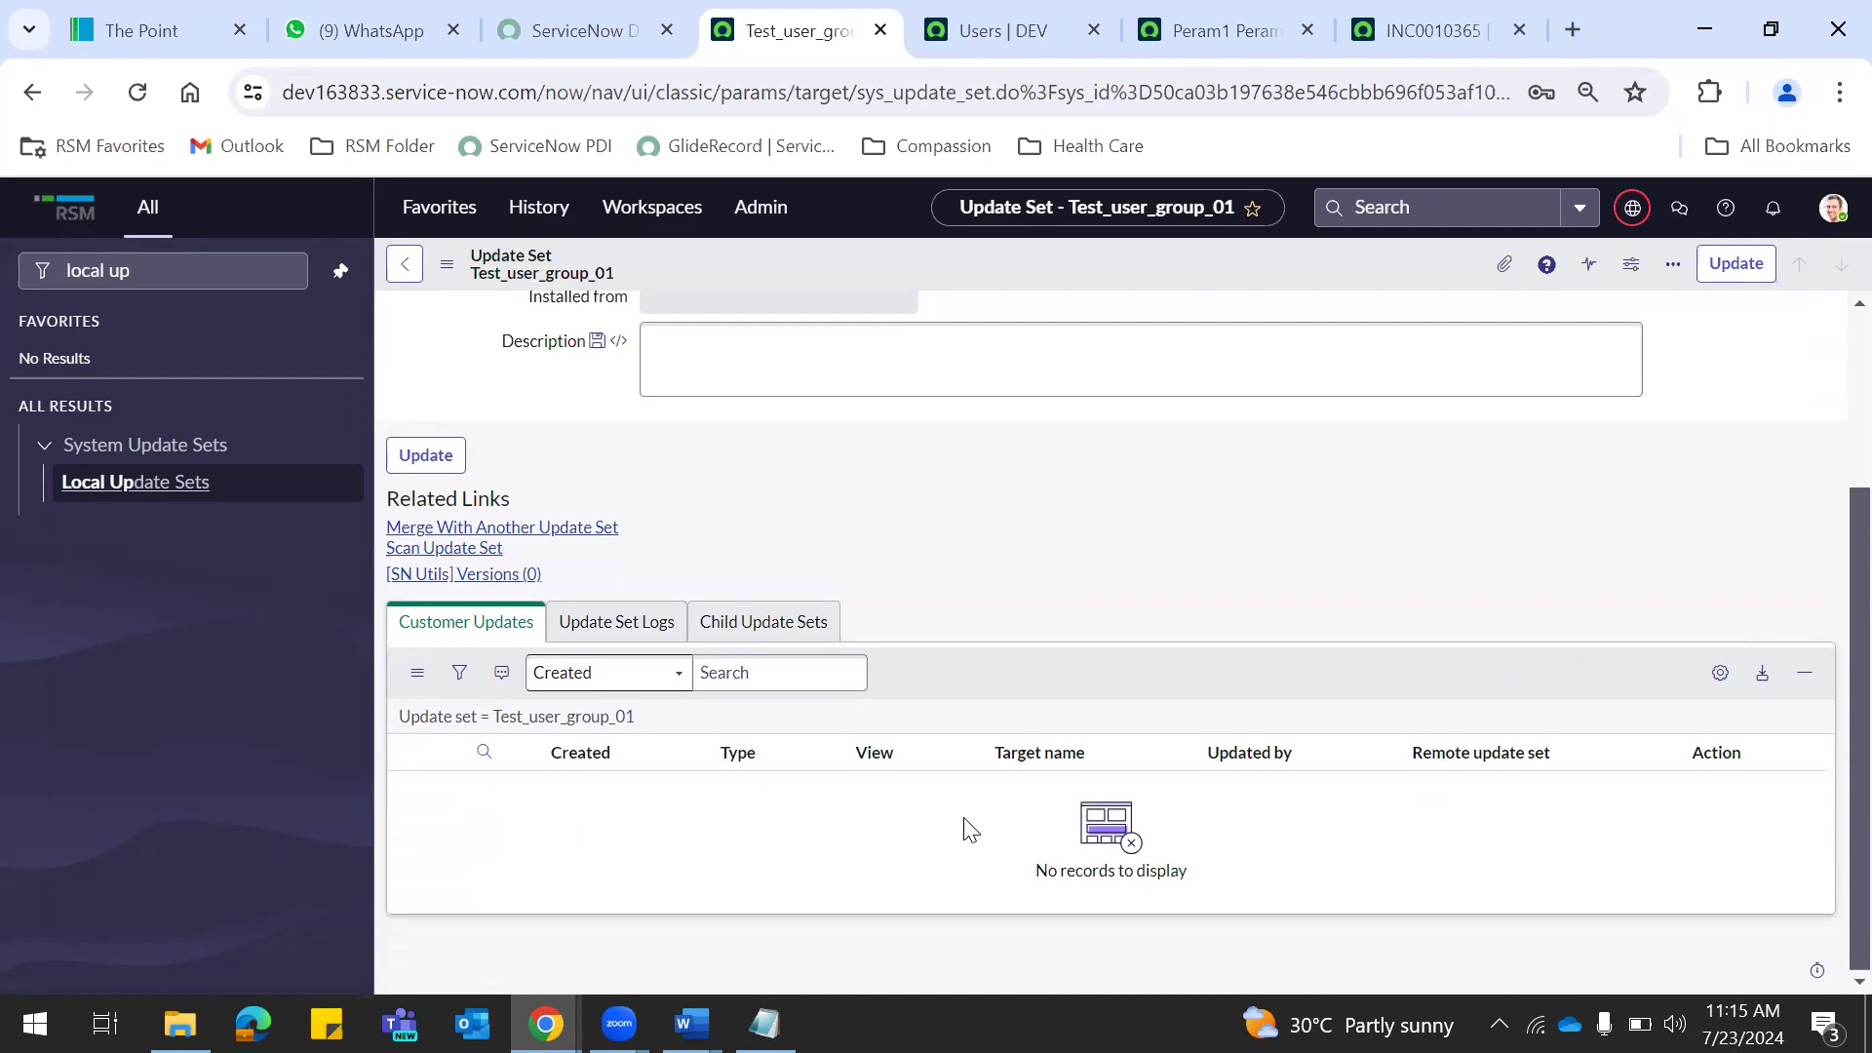
click(1004, 28)
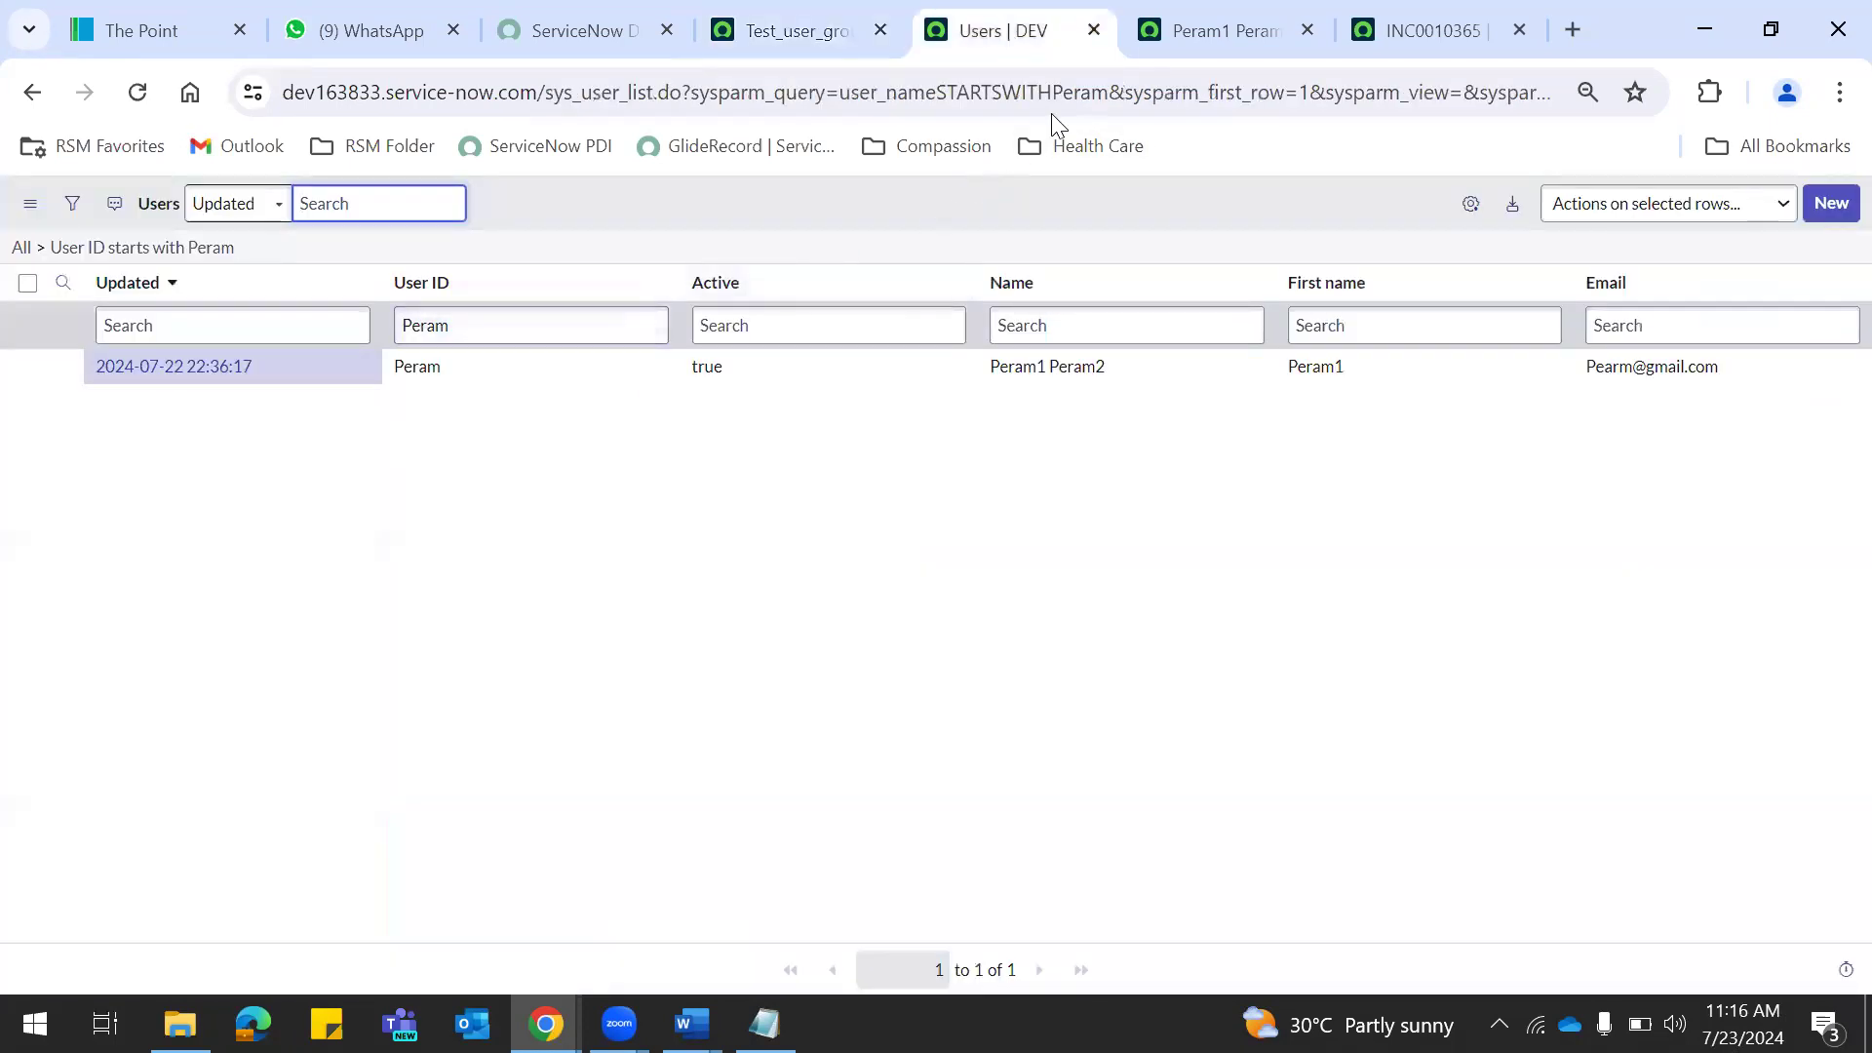
click(1183, 49)
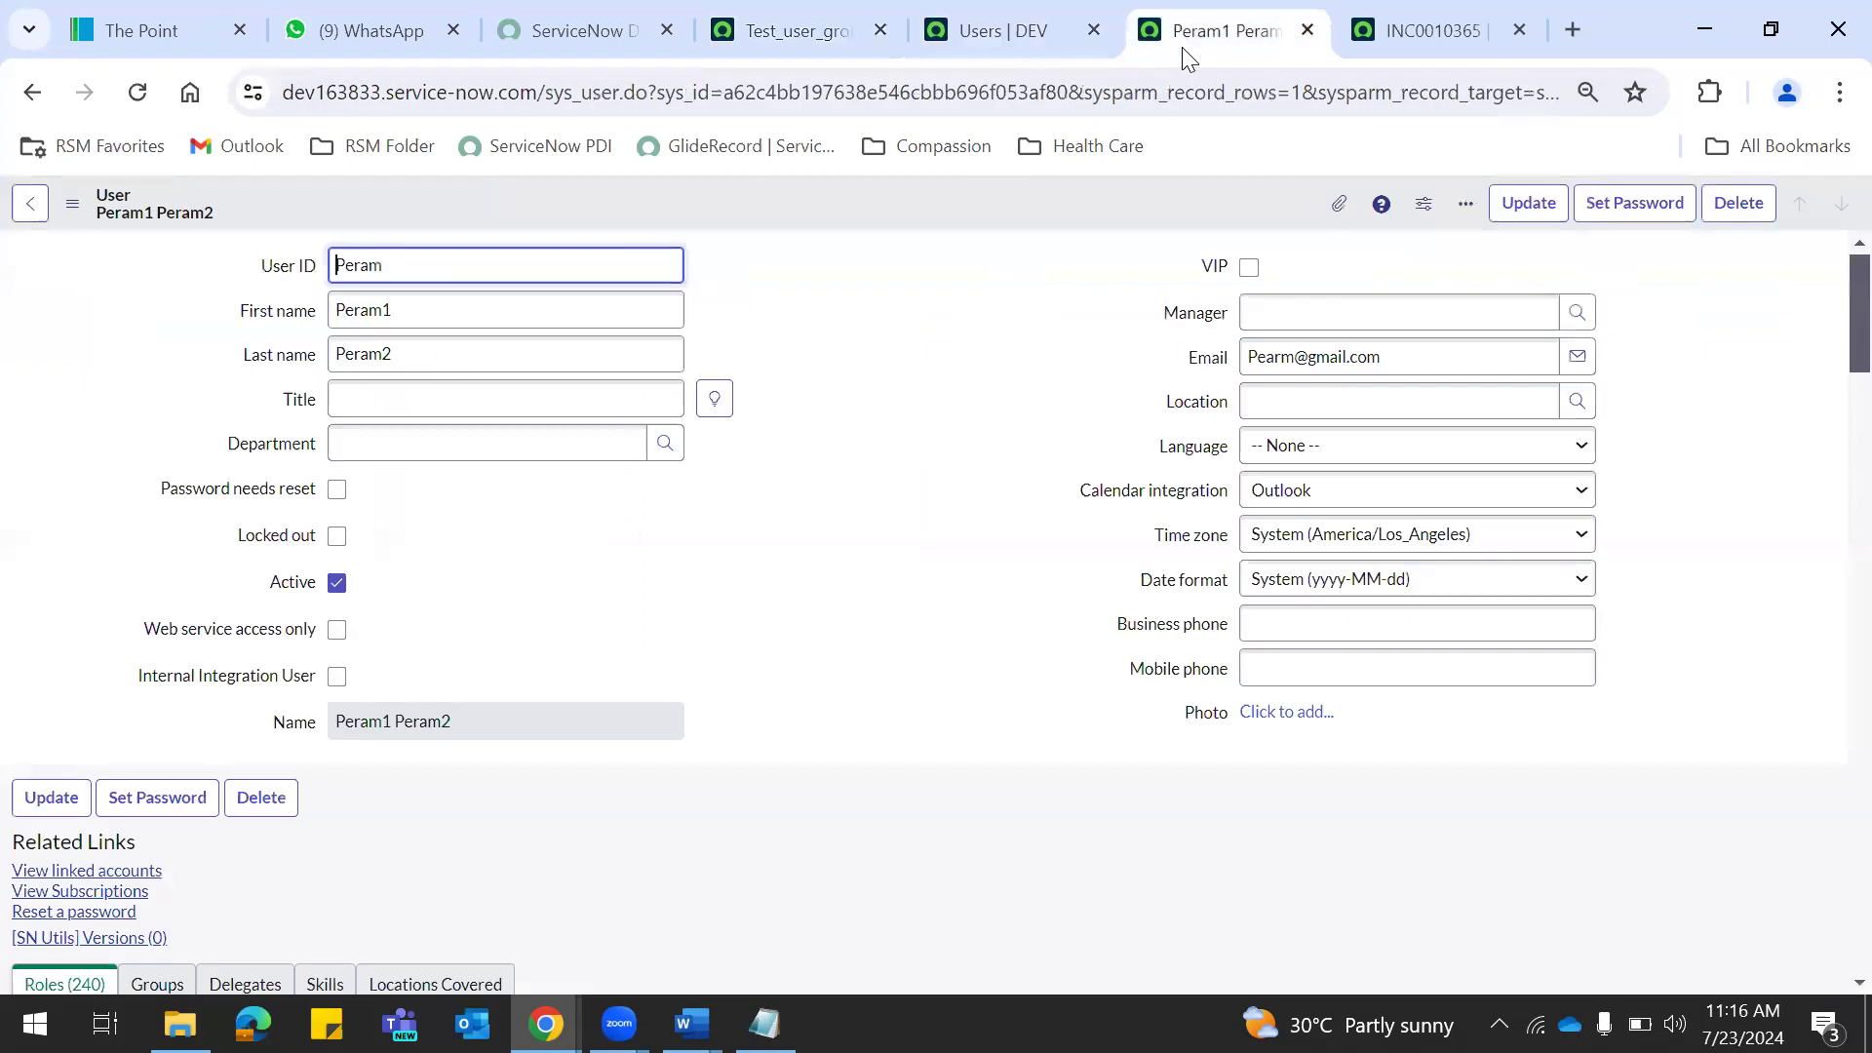
click(32, 91)
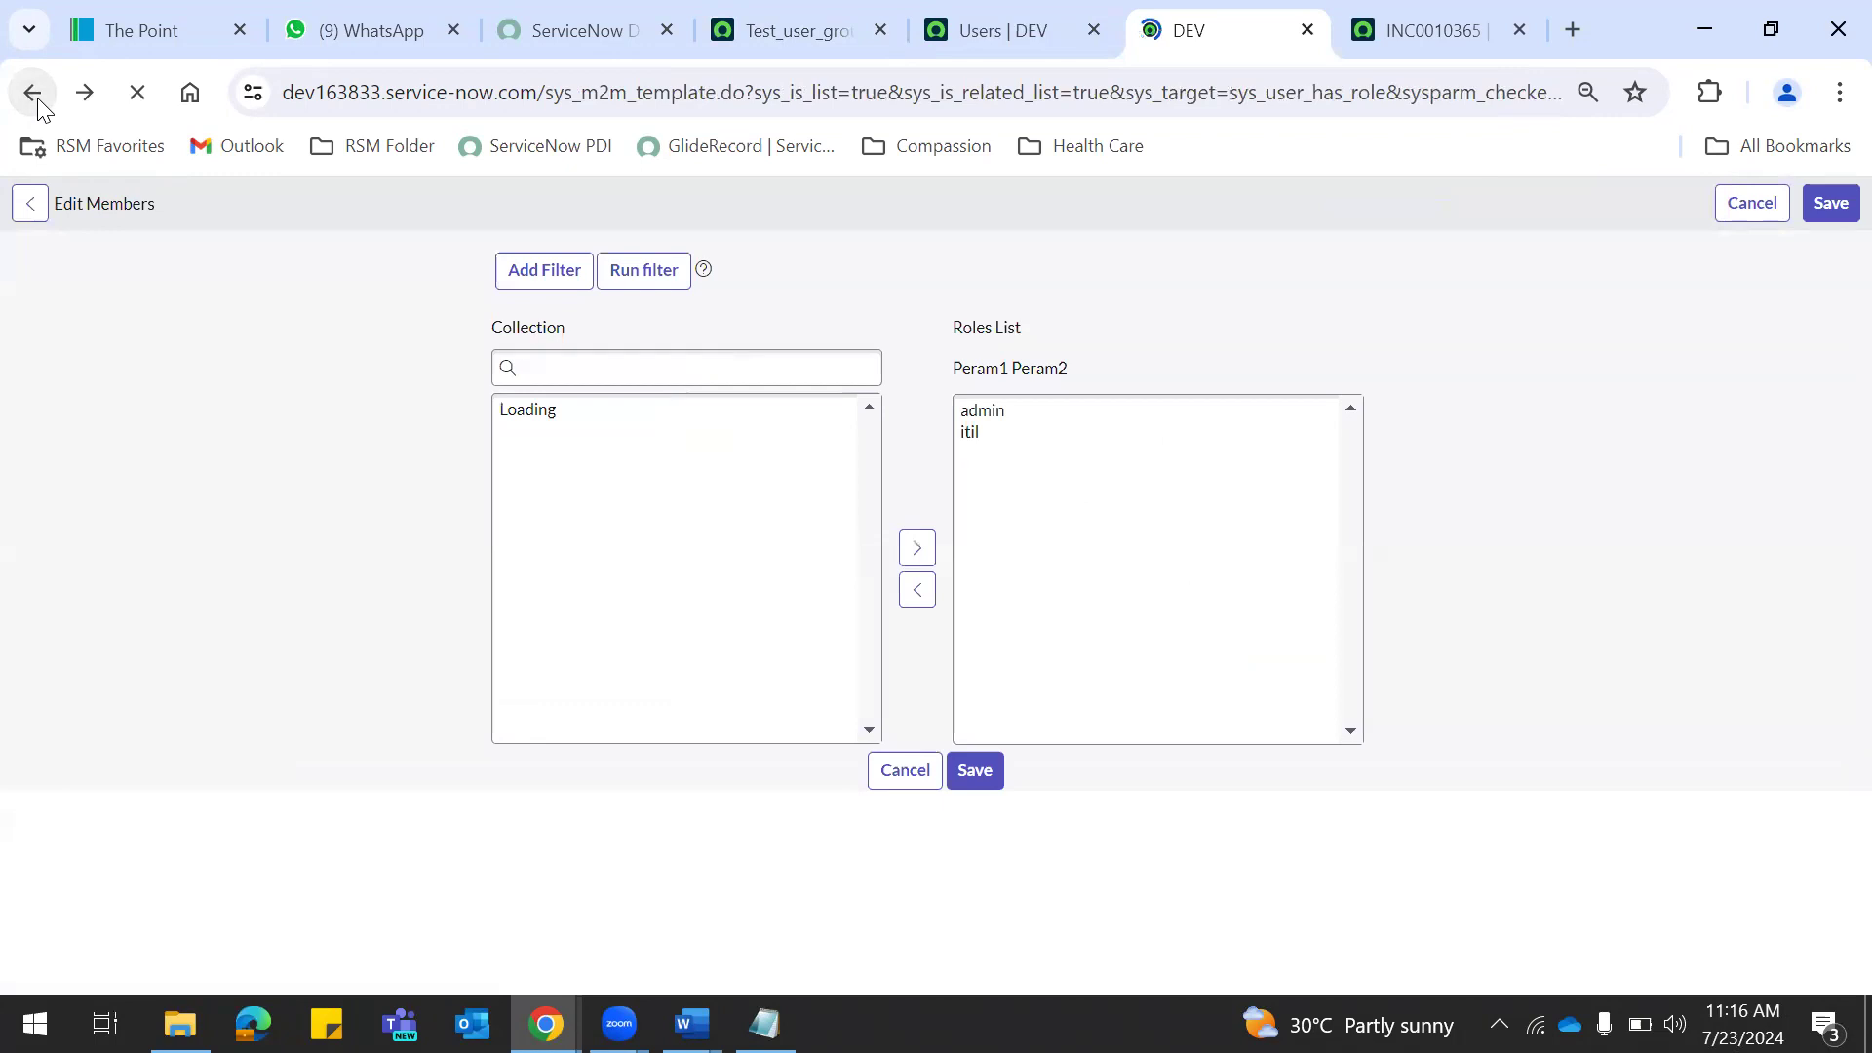
click(37, 100)
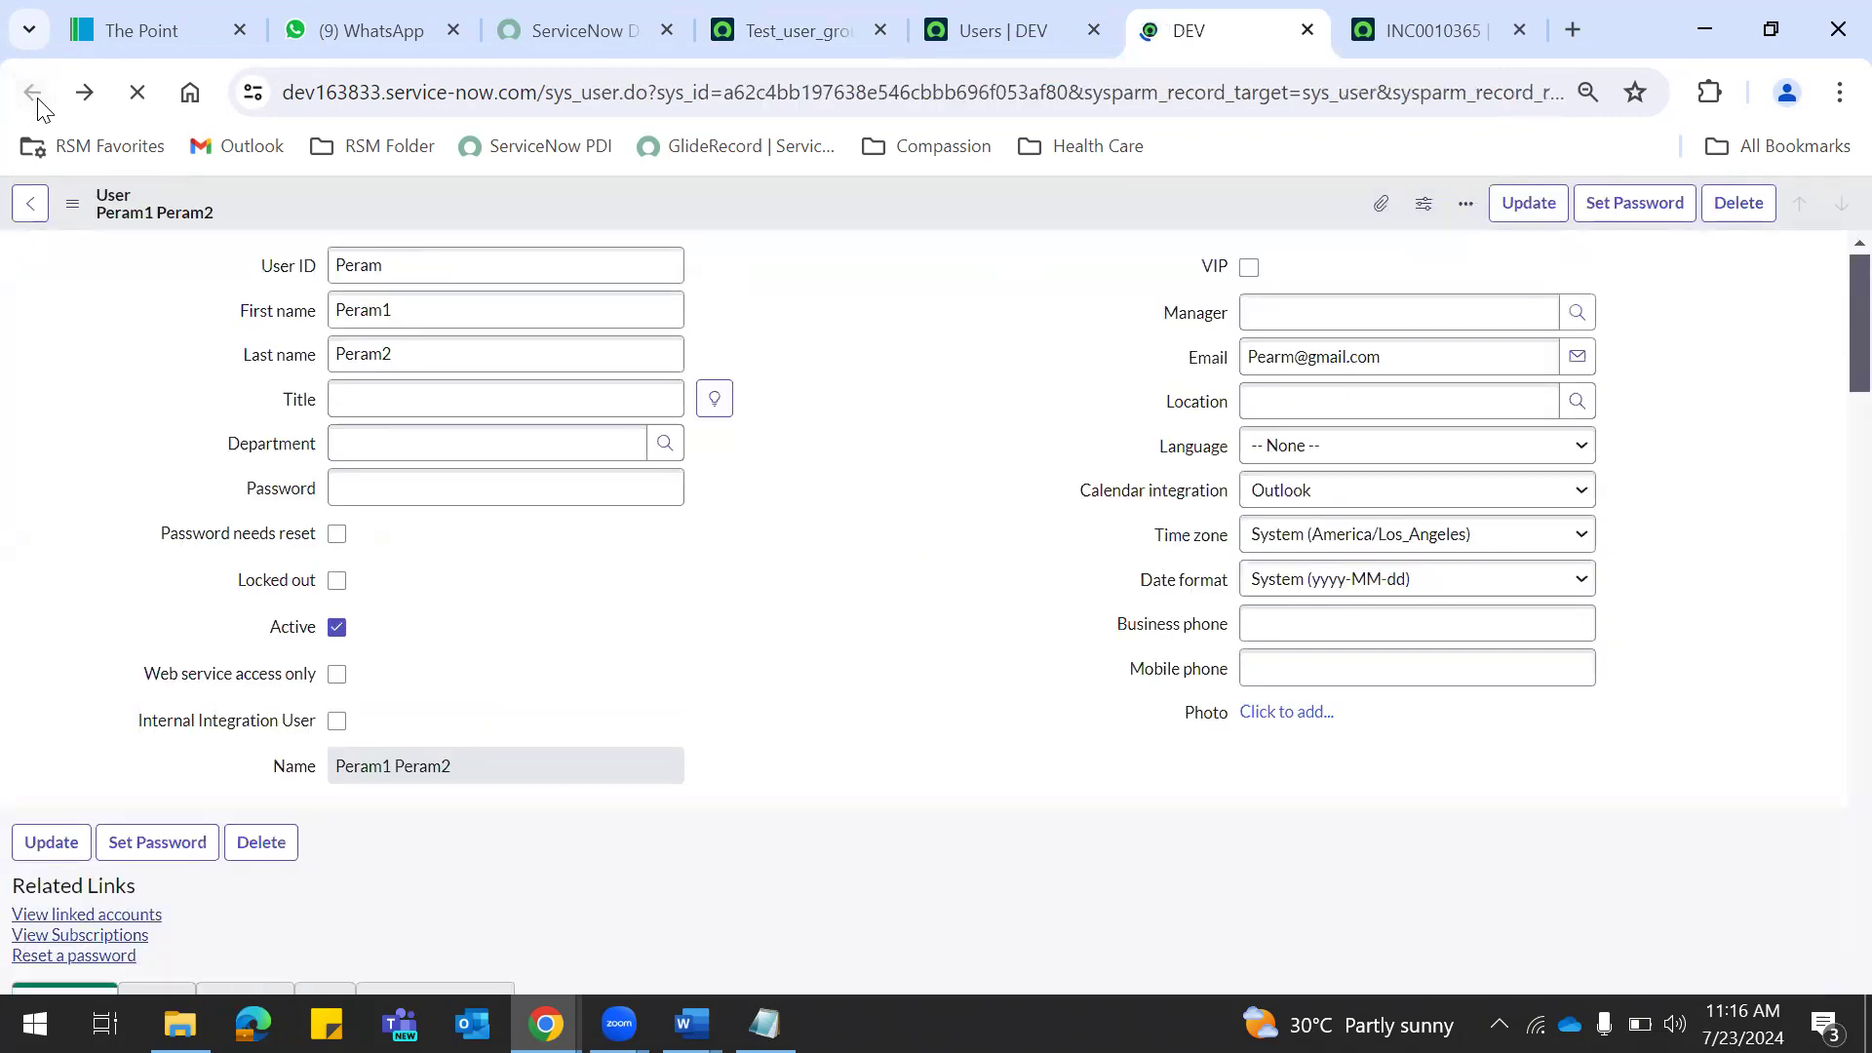
click(1016, 37)
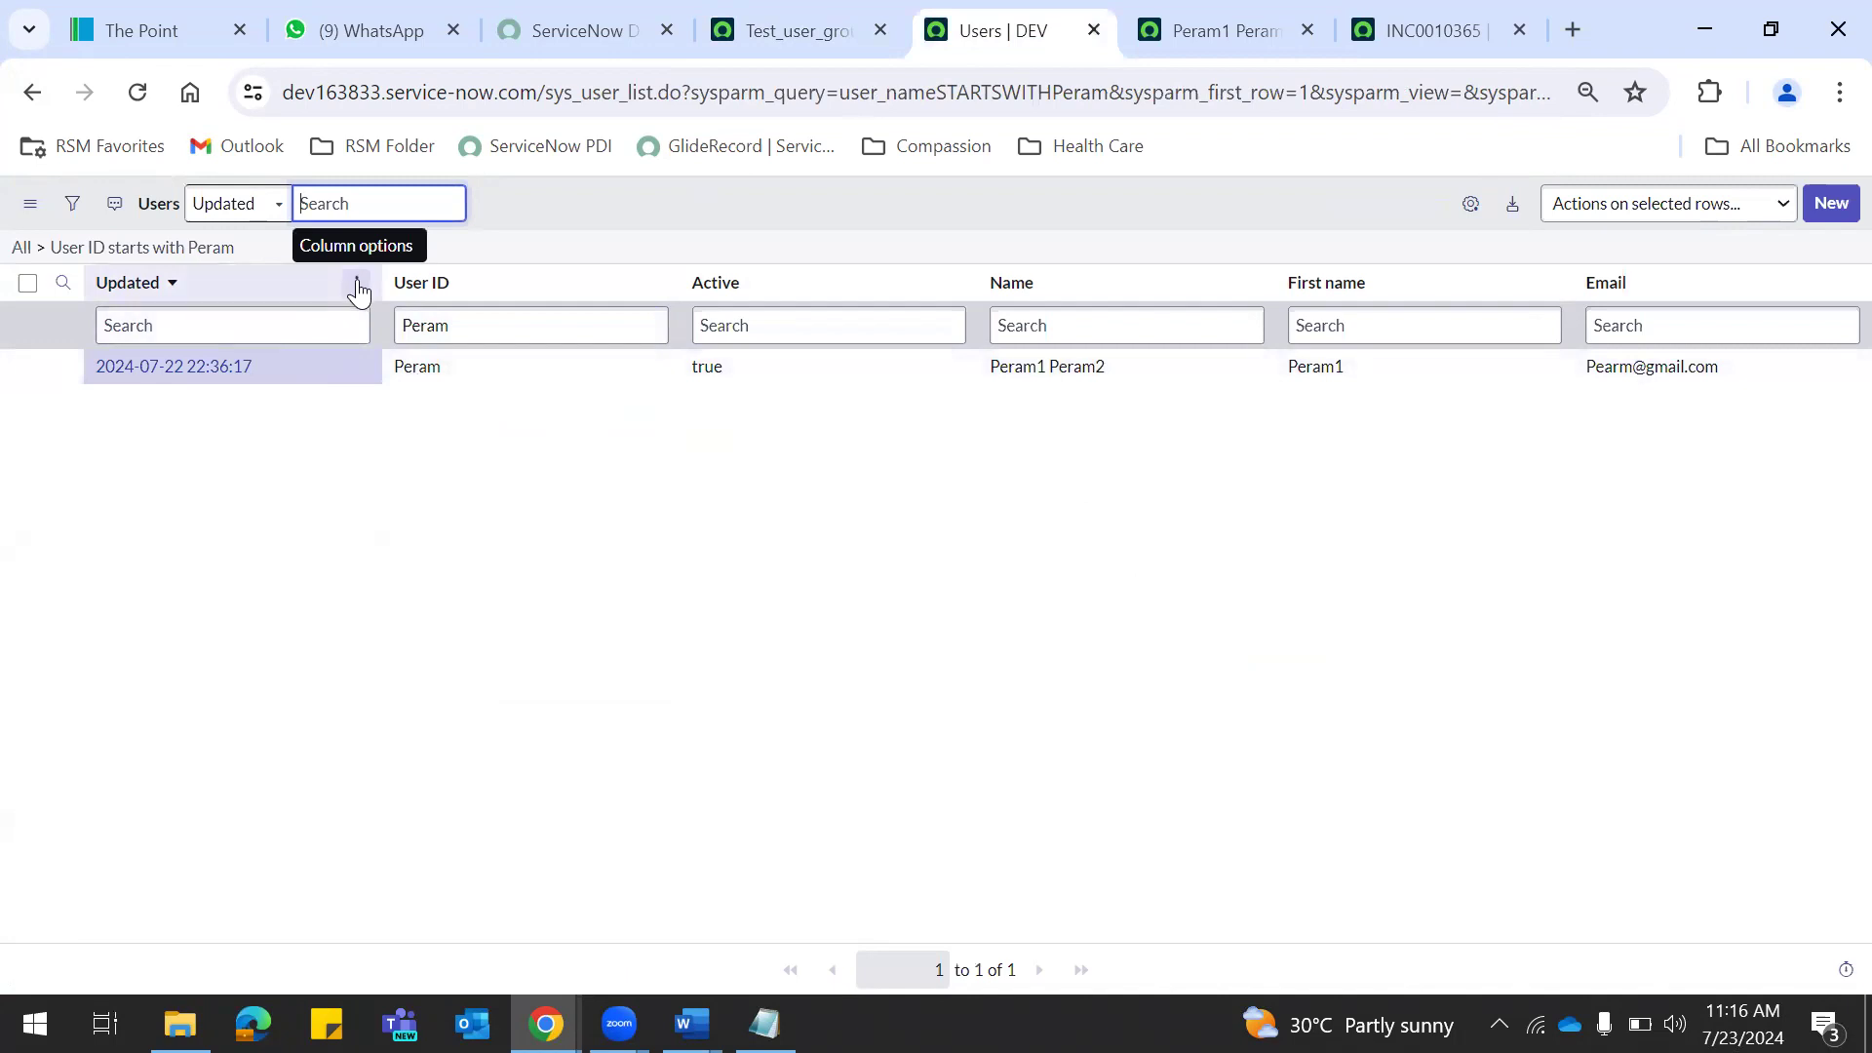
Export the filtered user list as XML from the Updated column menu and download the file.
click(358, 287)
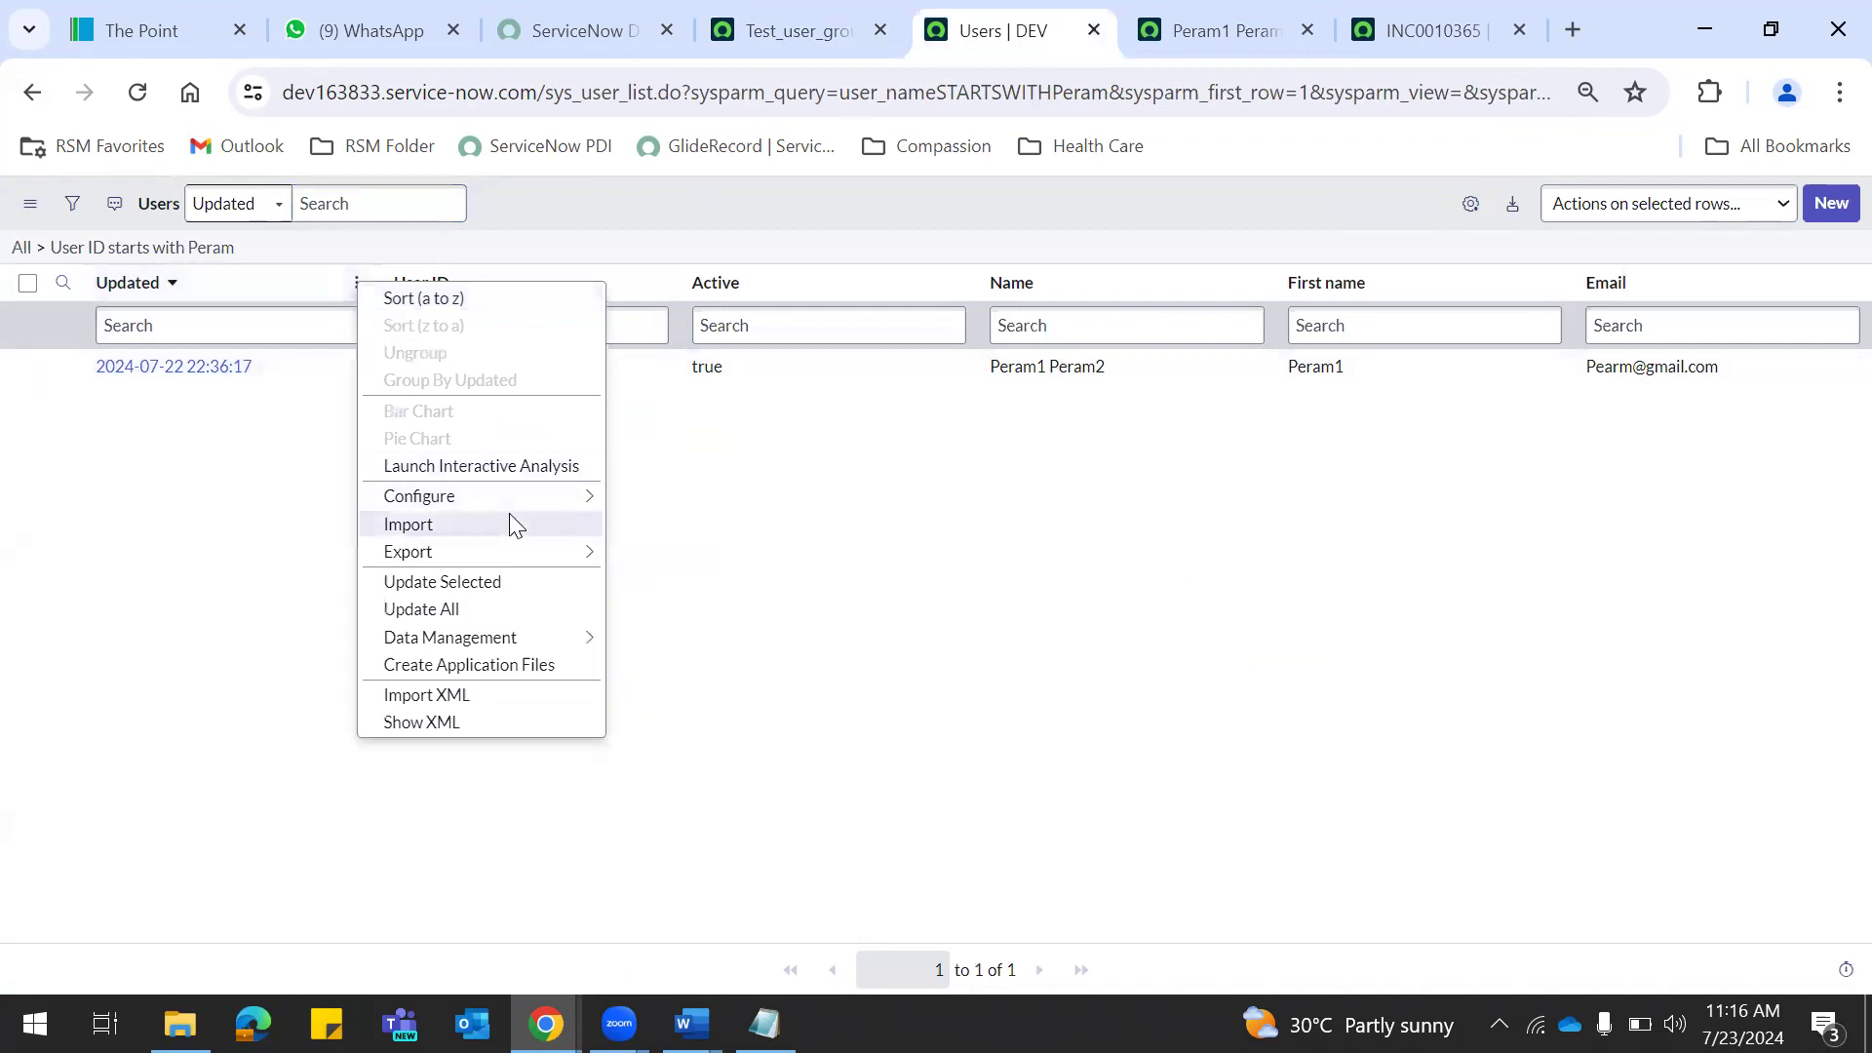
mouse_move(432, 501)
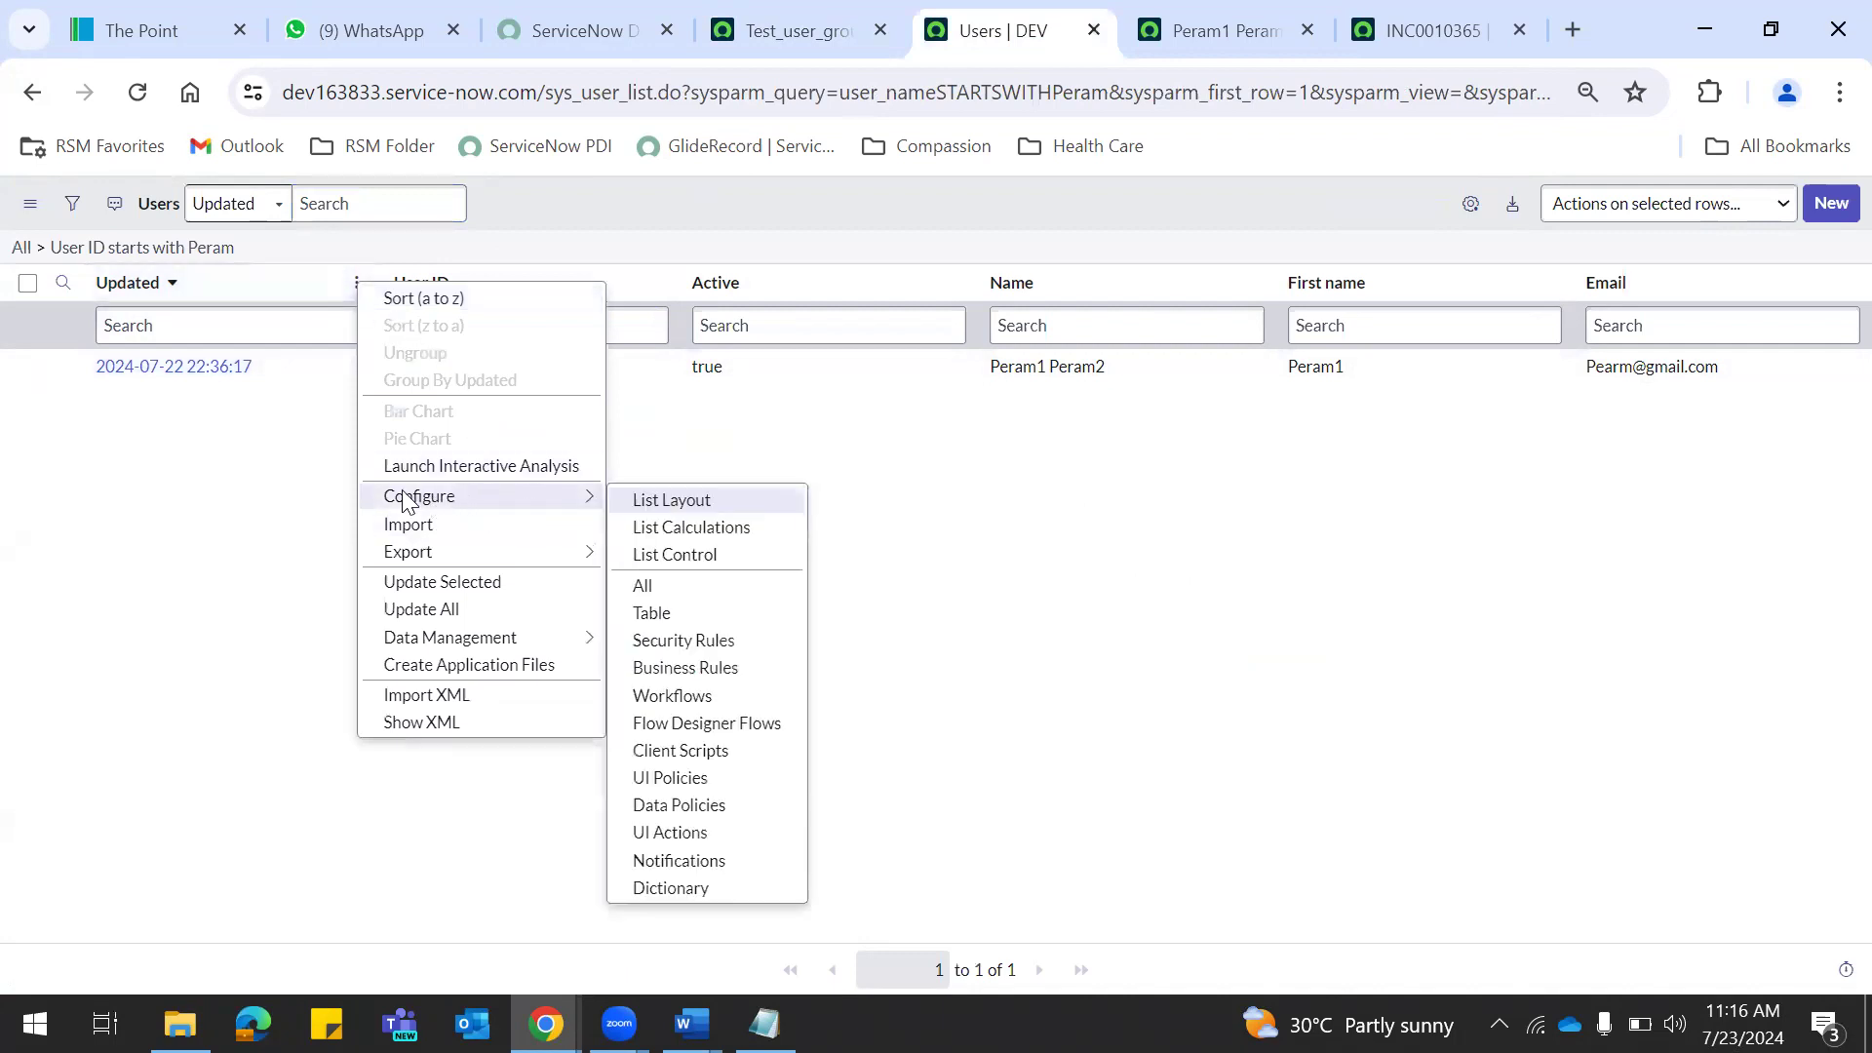
mouse_move(432, 561)
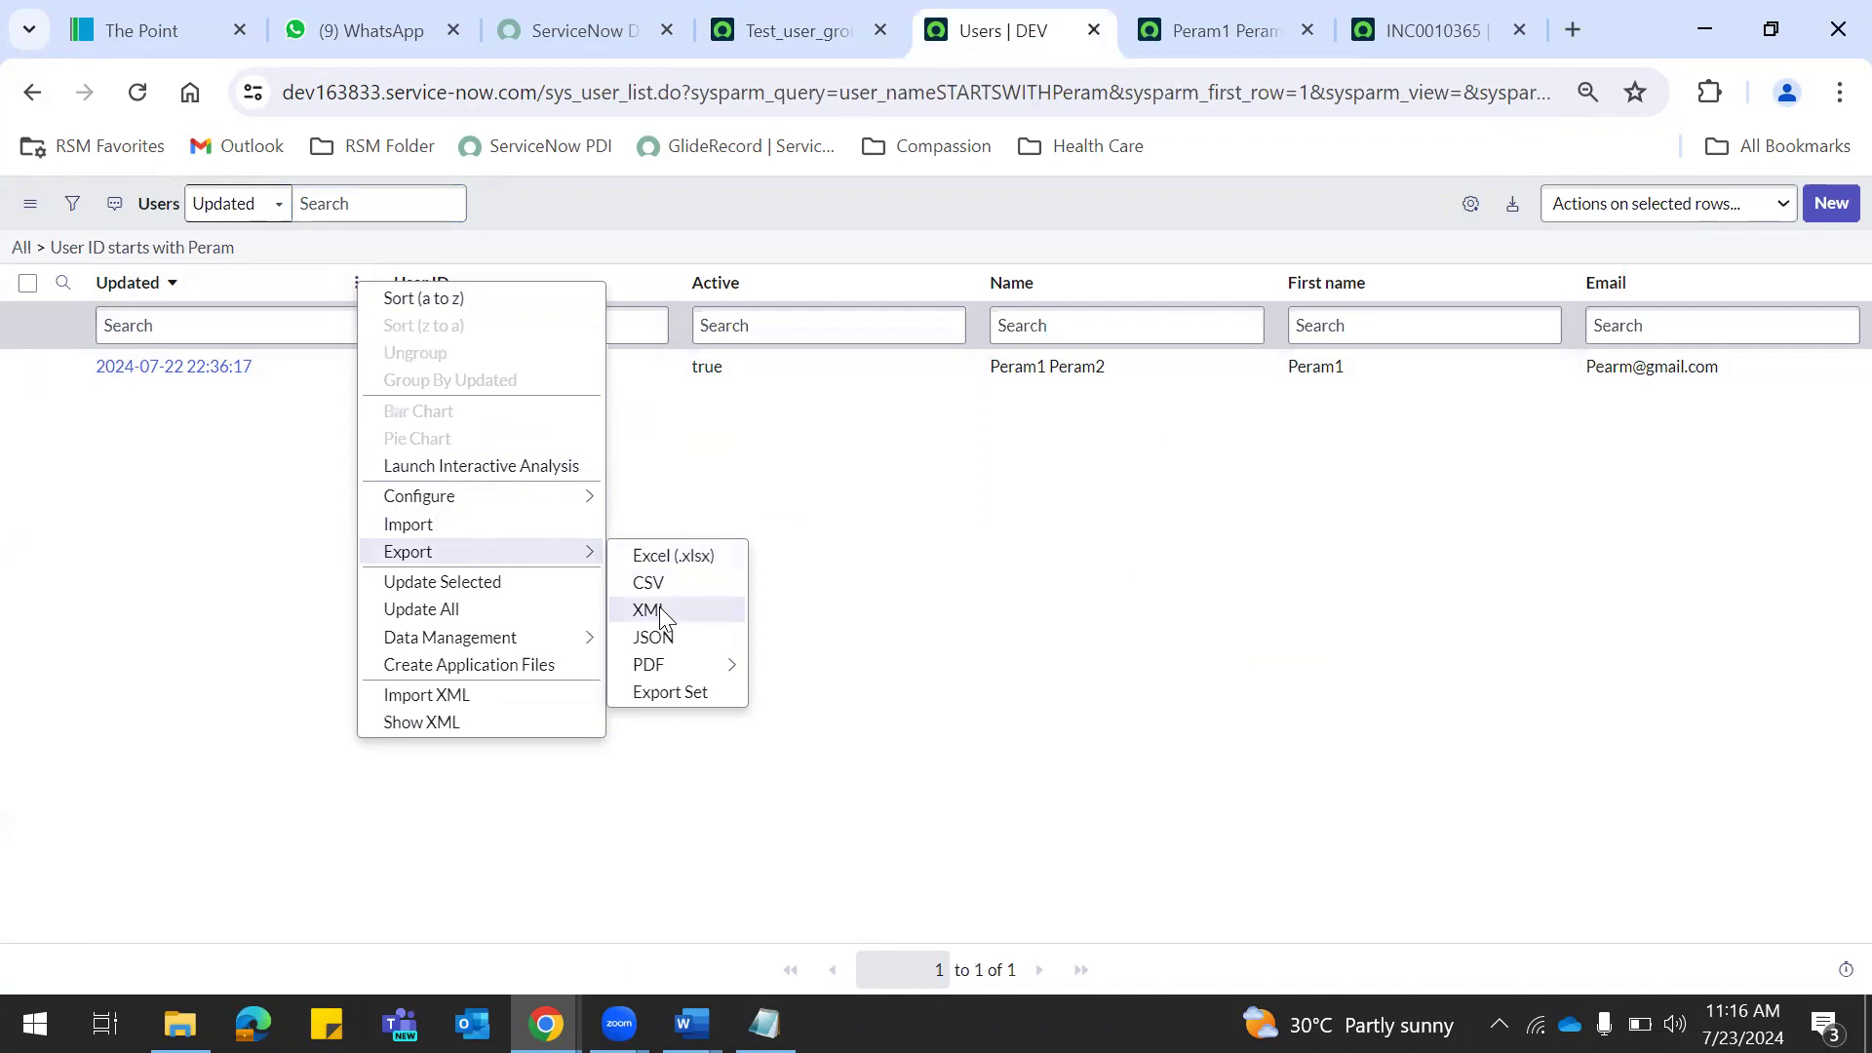
click(659, 606)
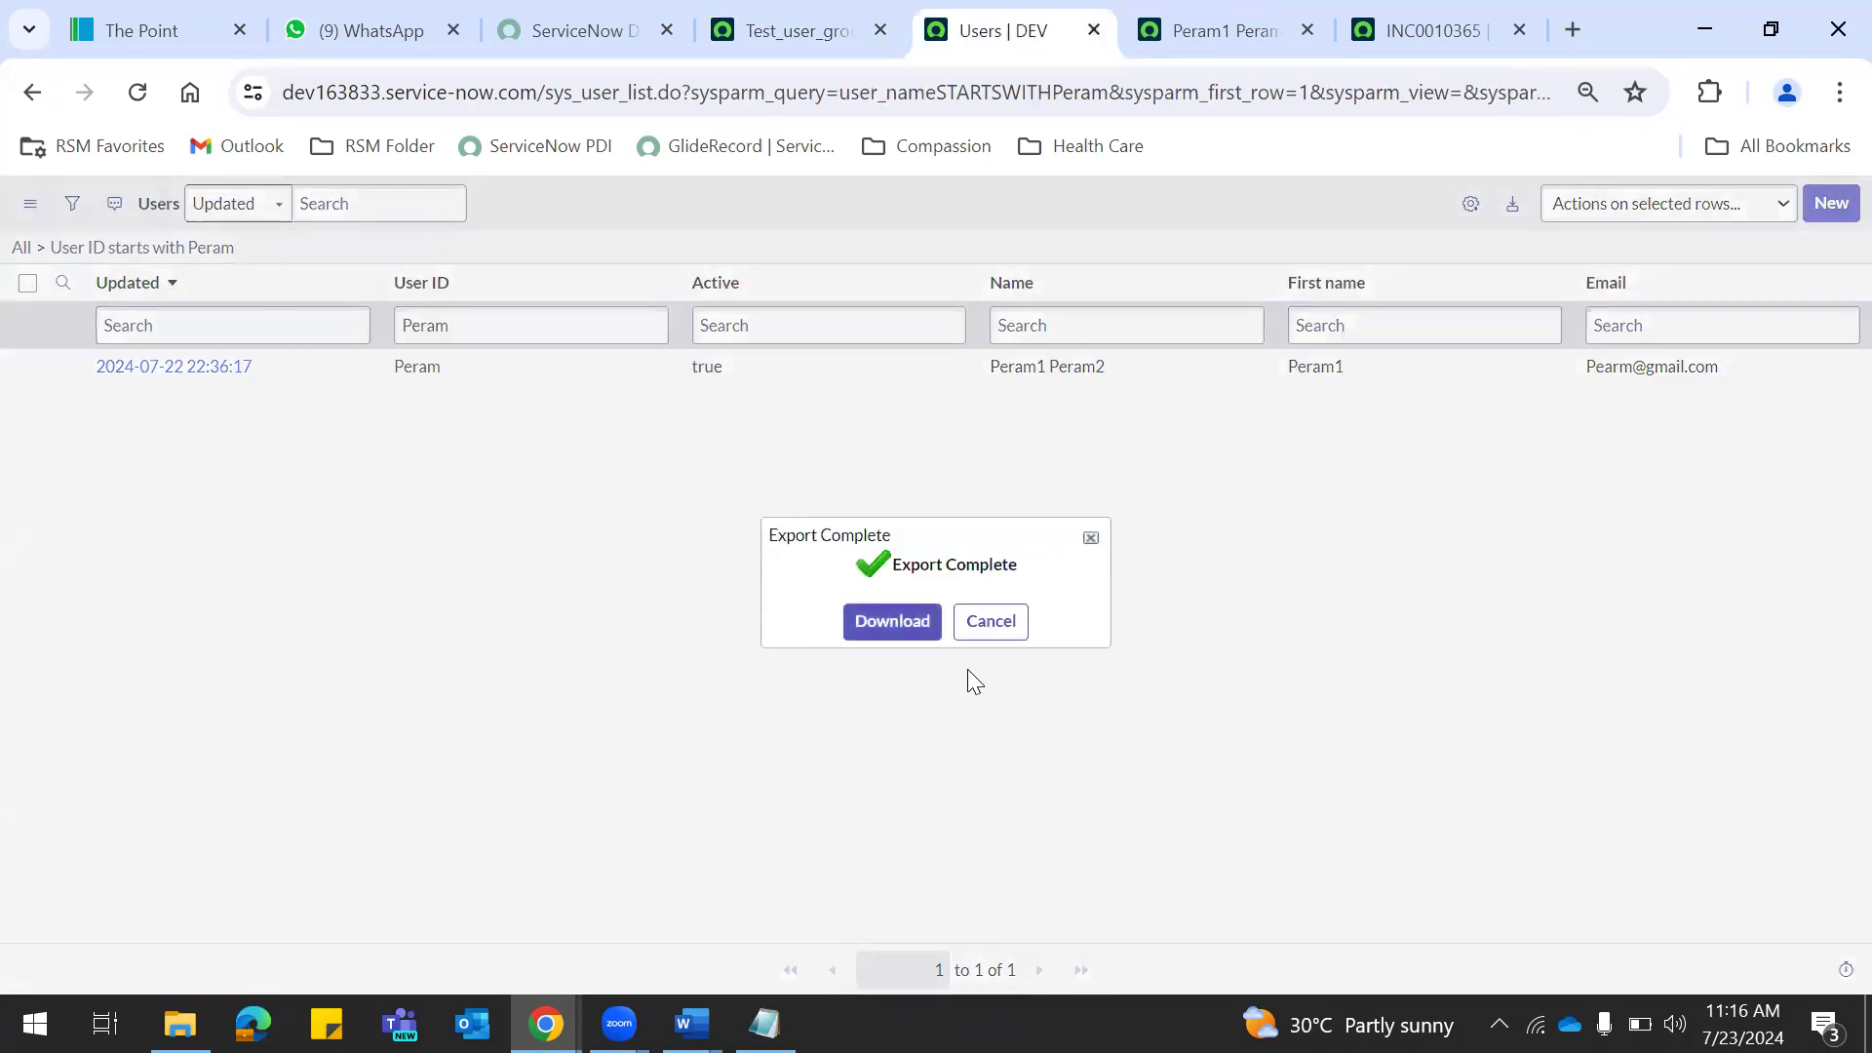
click(895, 632)
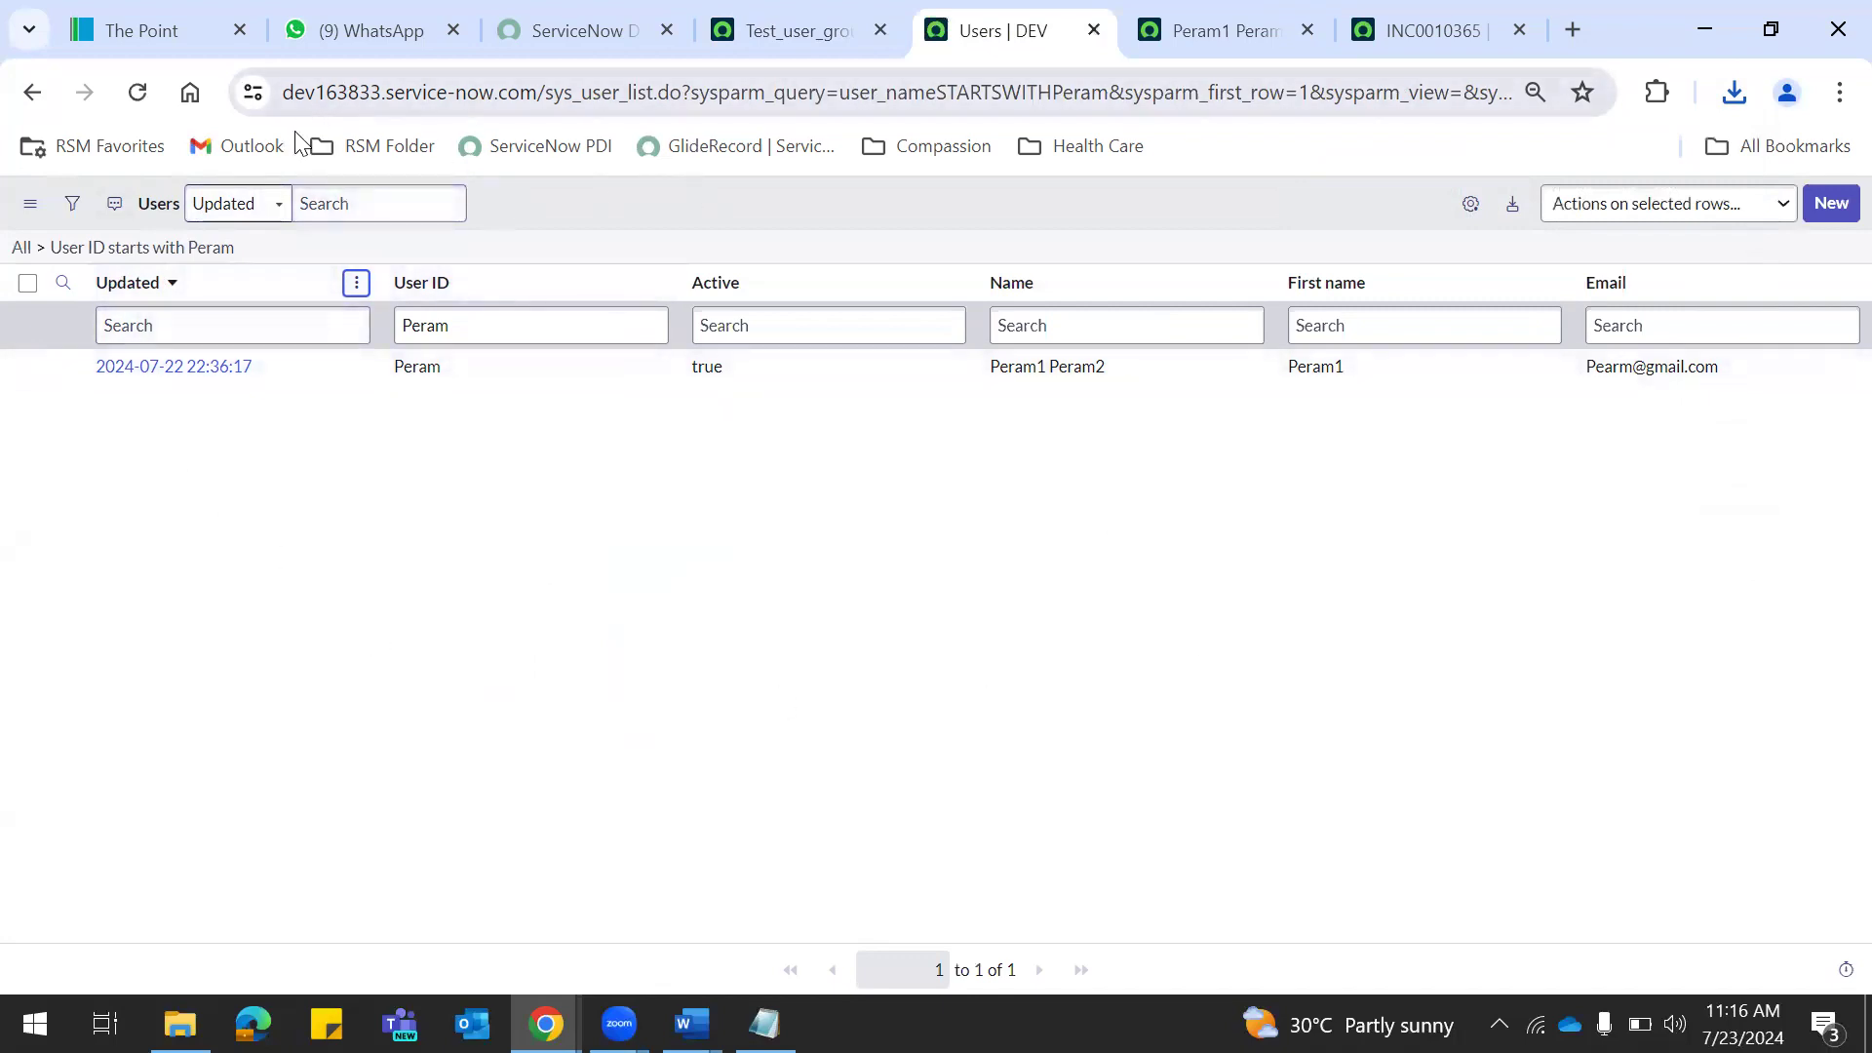
Choose Import XML, select the exported sys_user XML file, then go back to the filtered users list.
click(357, 282)
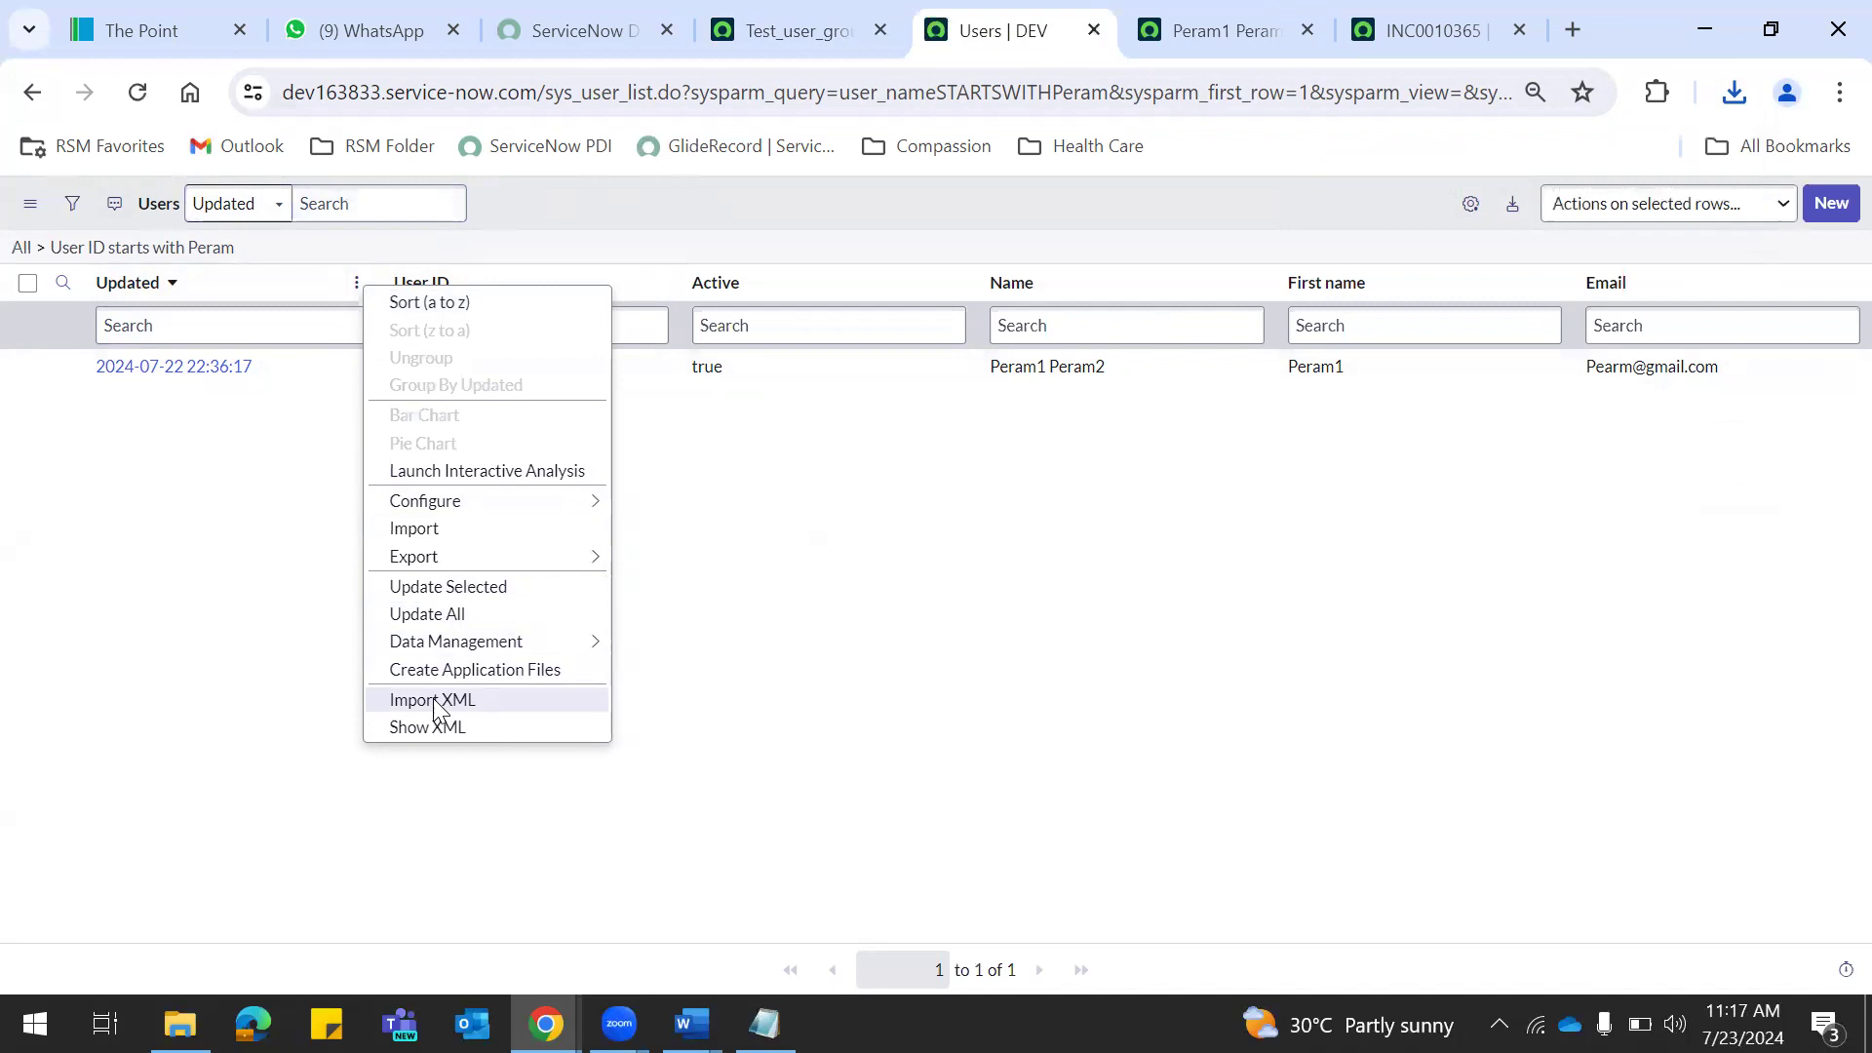
click(433, 700)
click(678, 347)
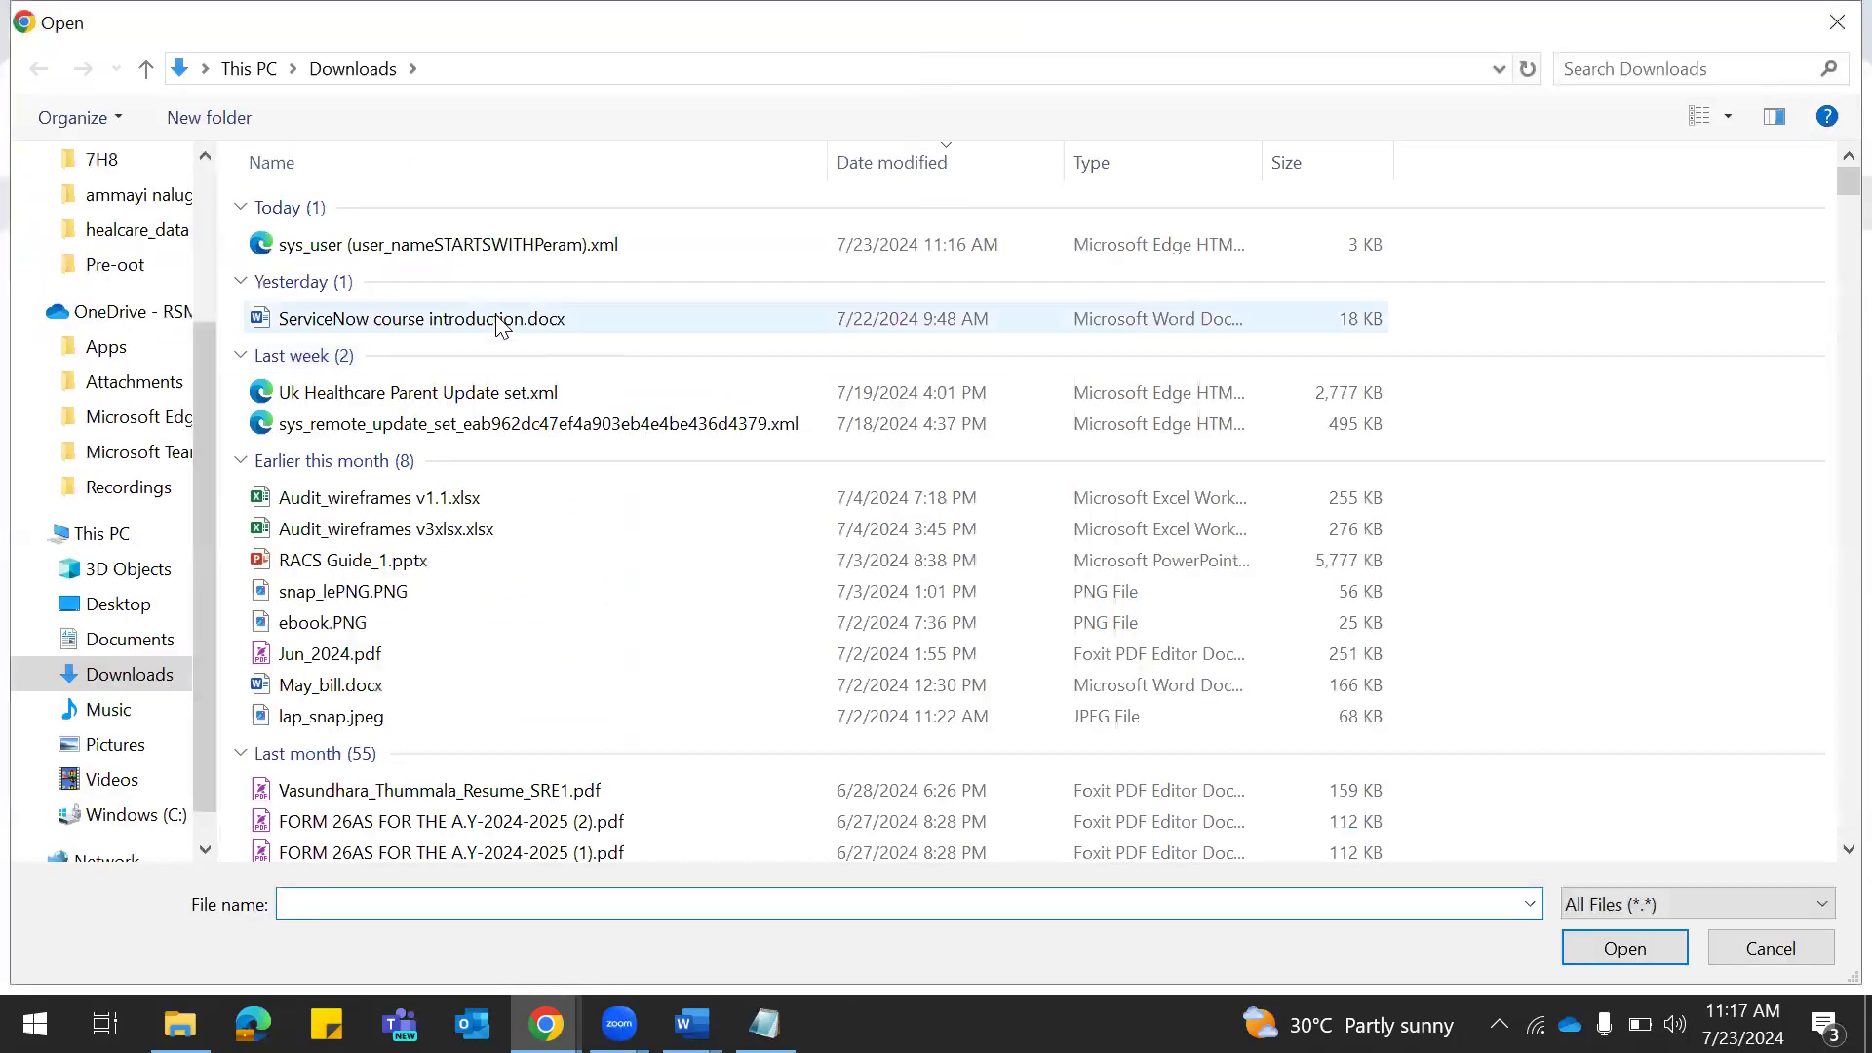
click(378, 250)
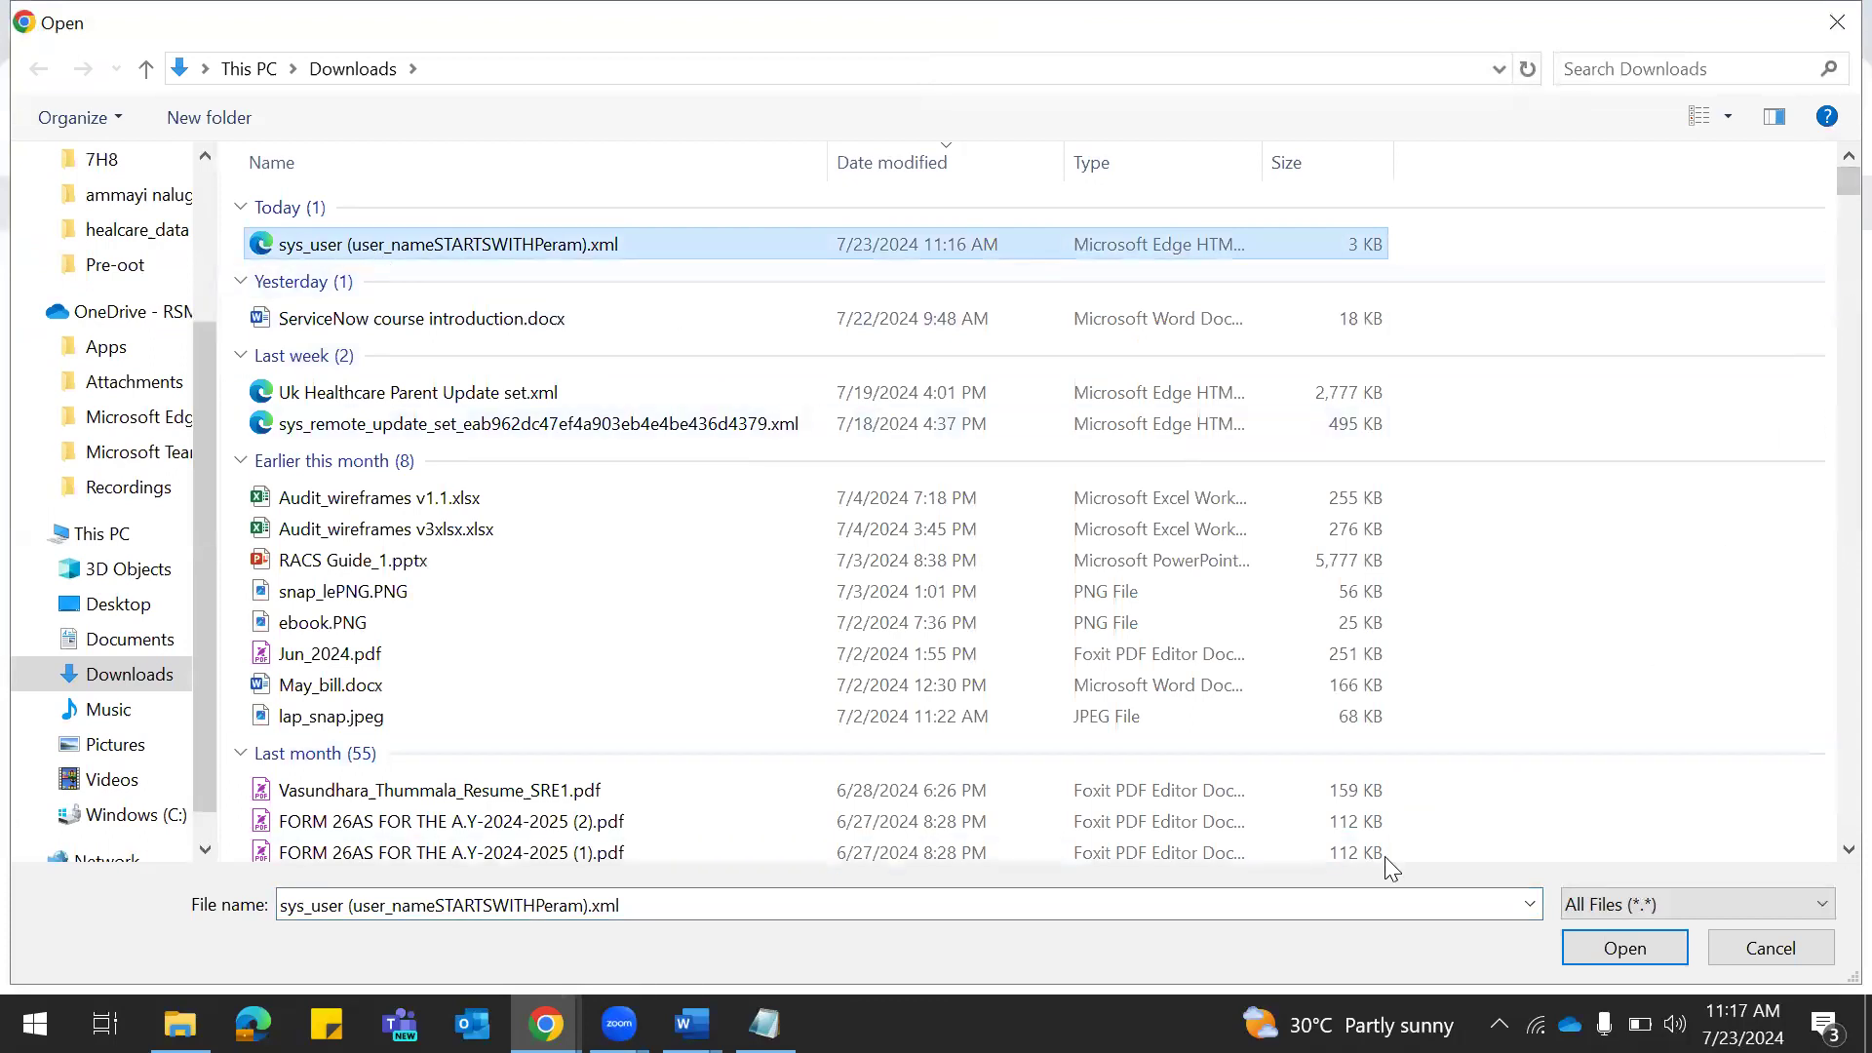
click(1623, 958)
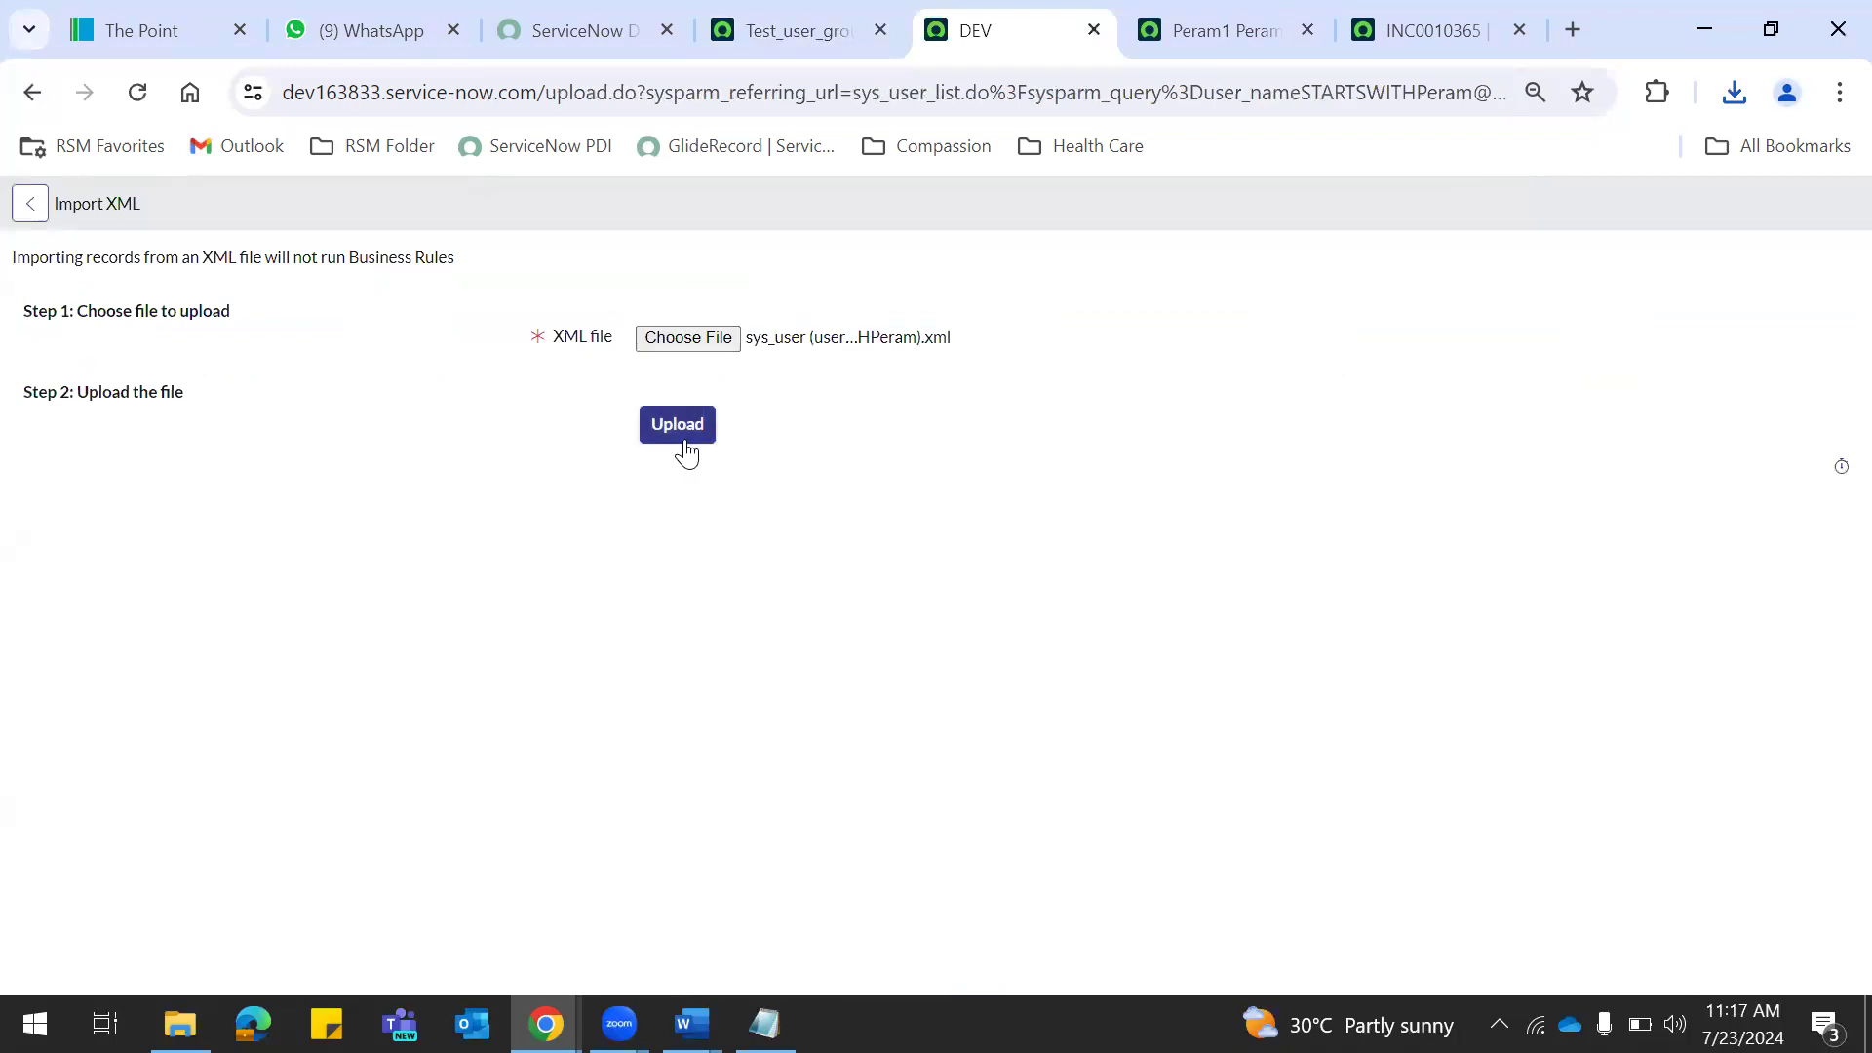
click(32, 95)
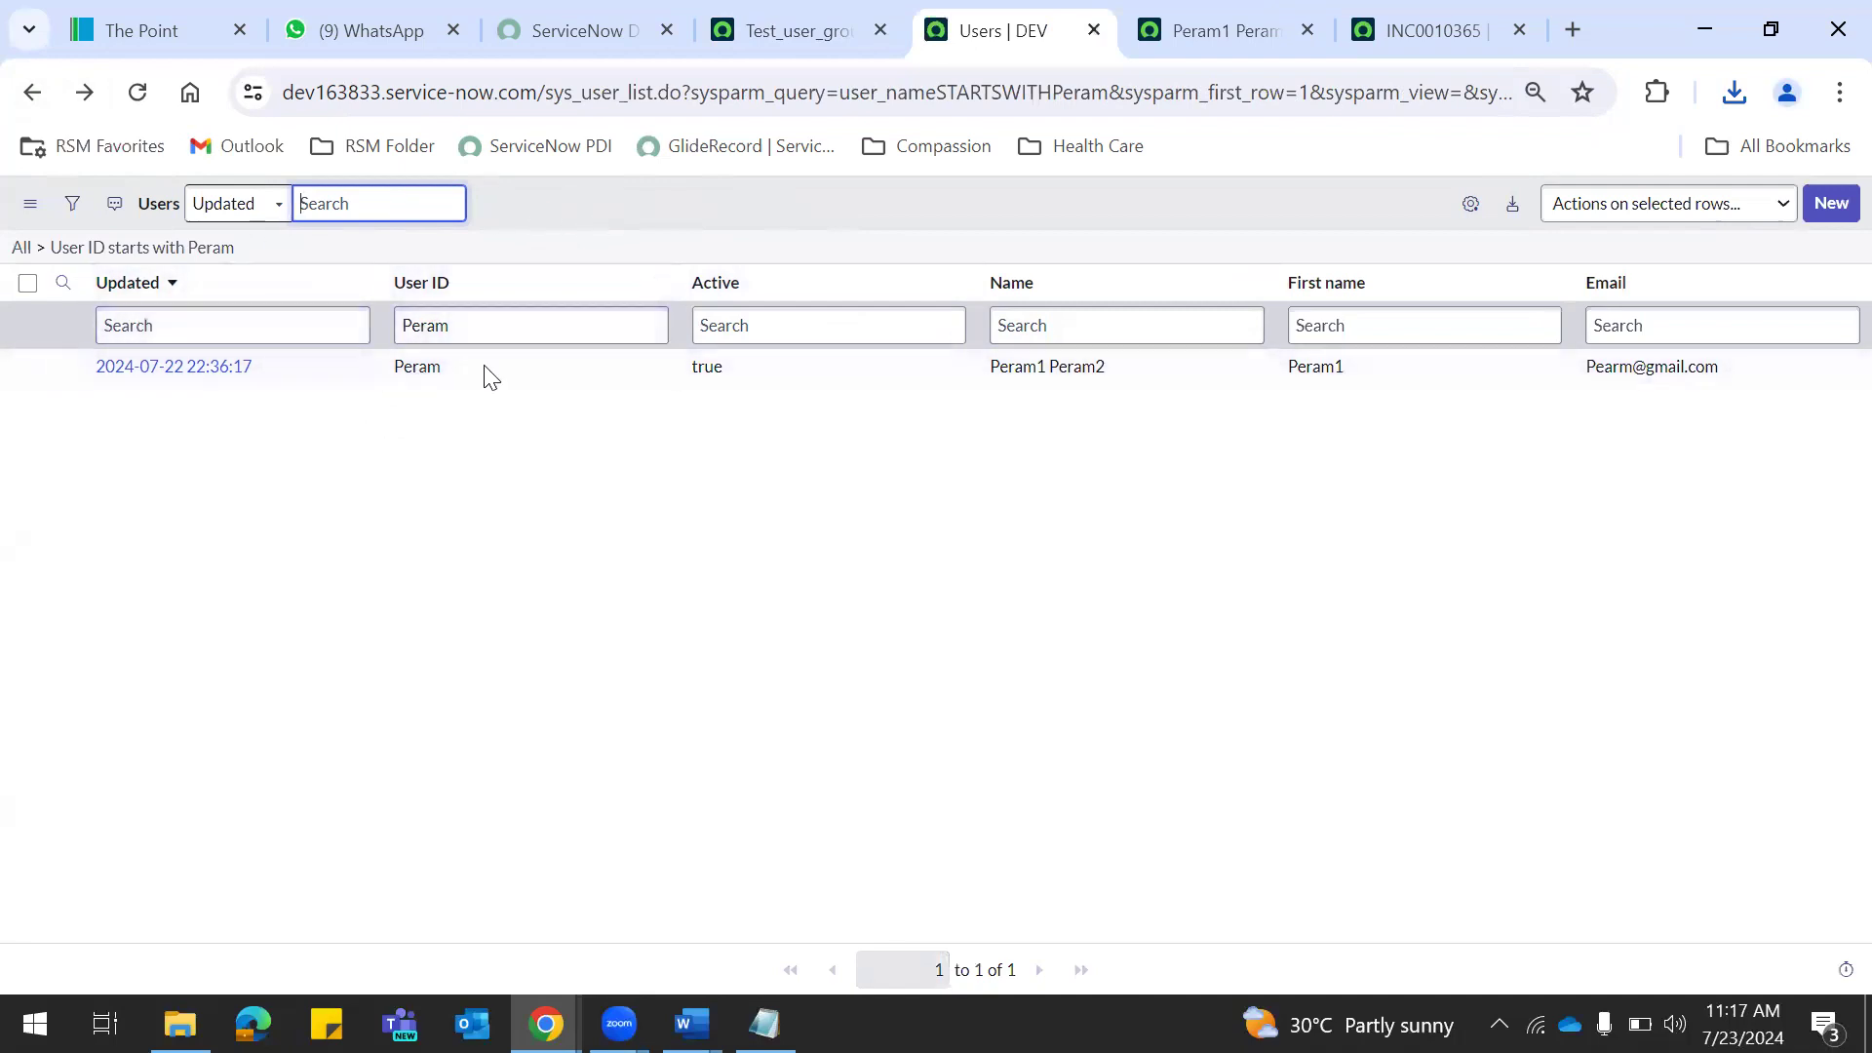
Review Test_user_group_01's Customer Updates again and clear 'local up' from the navigator filter.
click(679, 263)
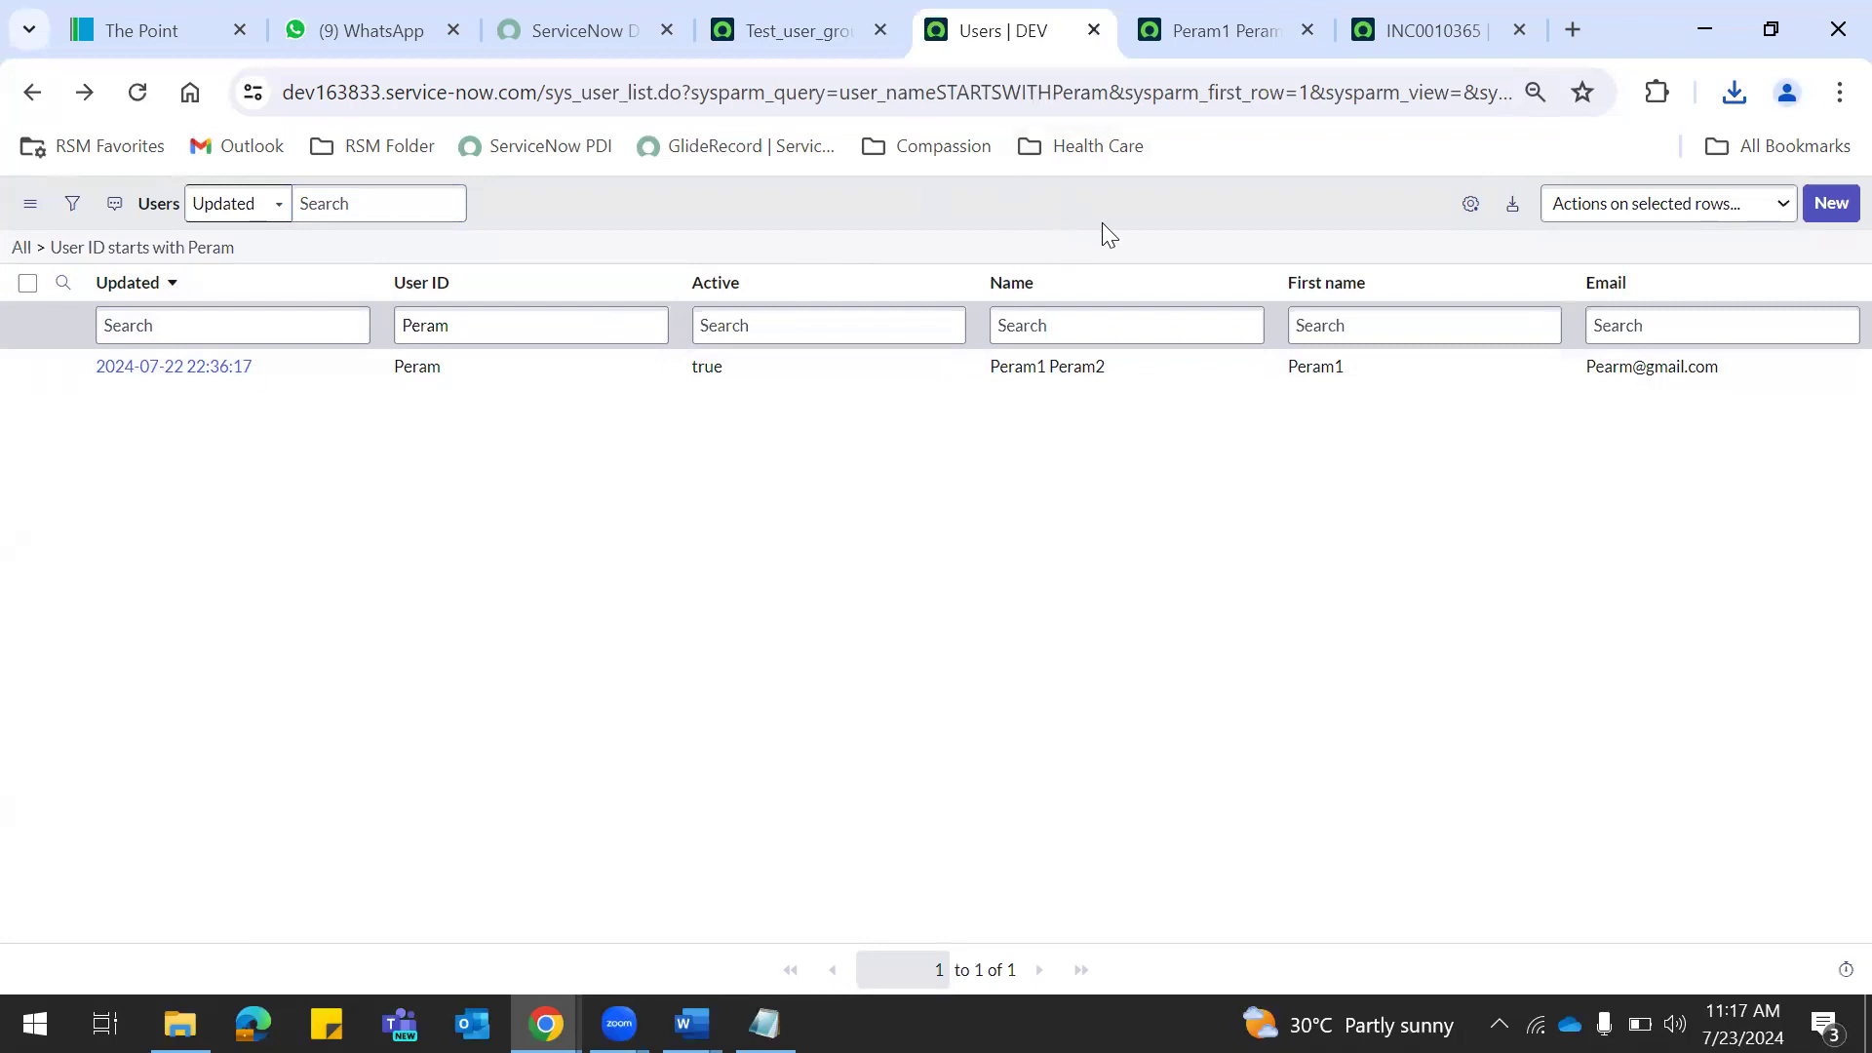
click(795, 30)
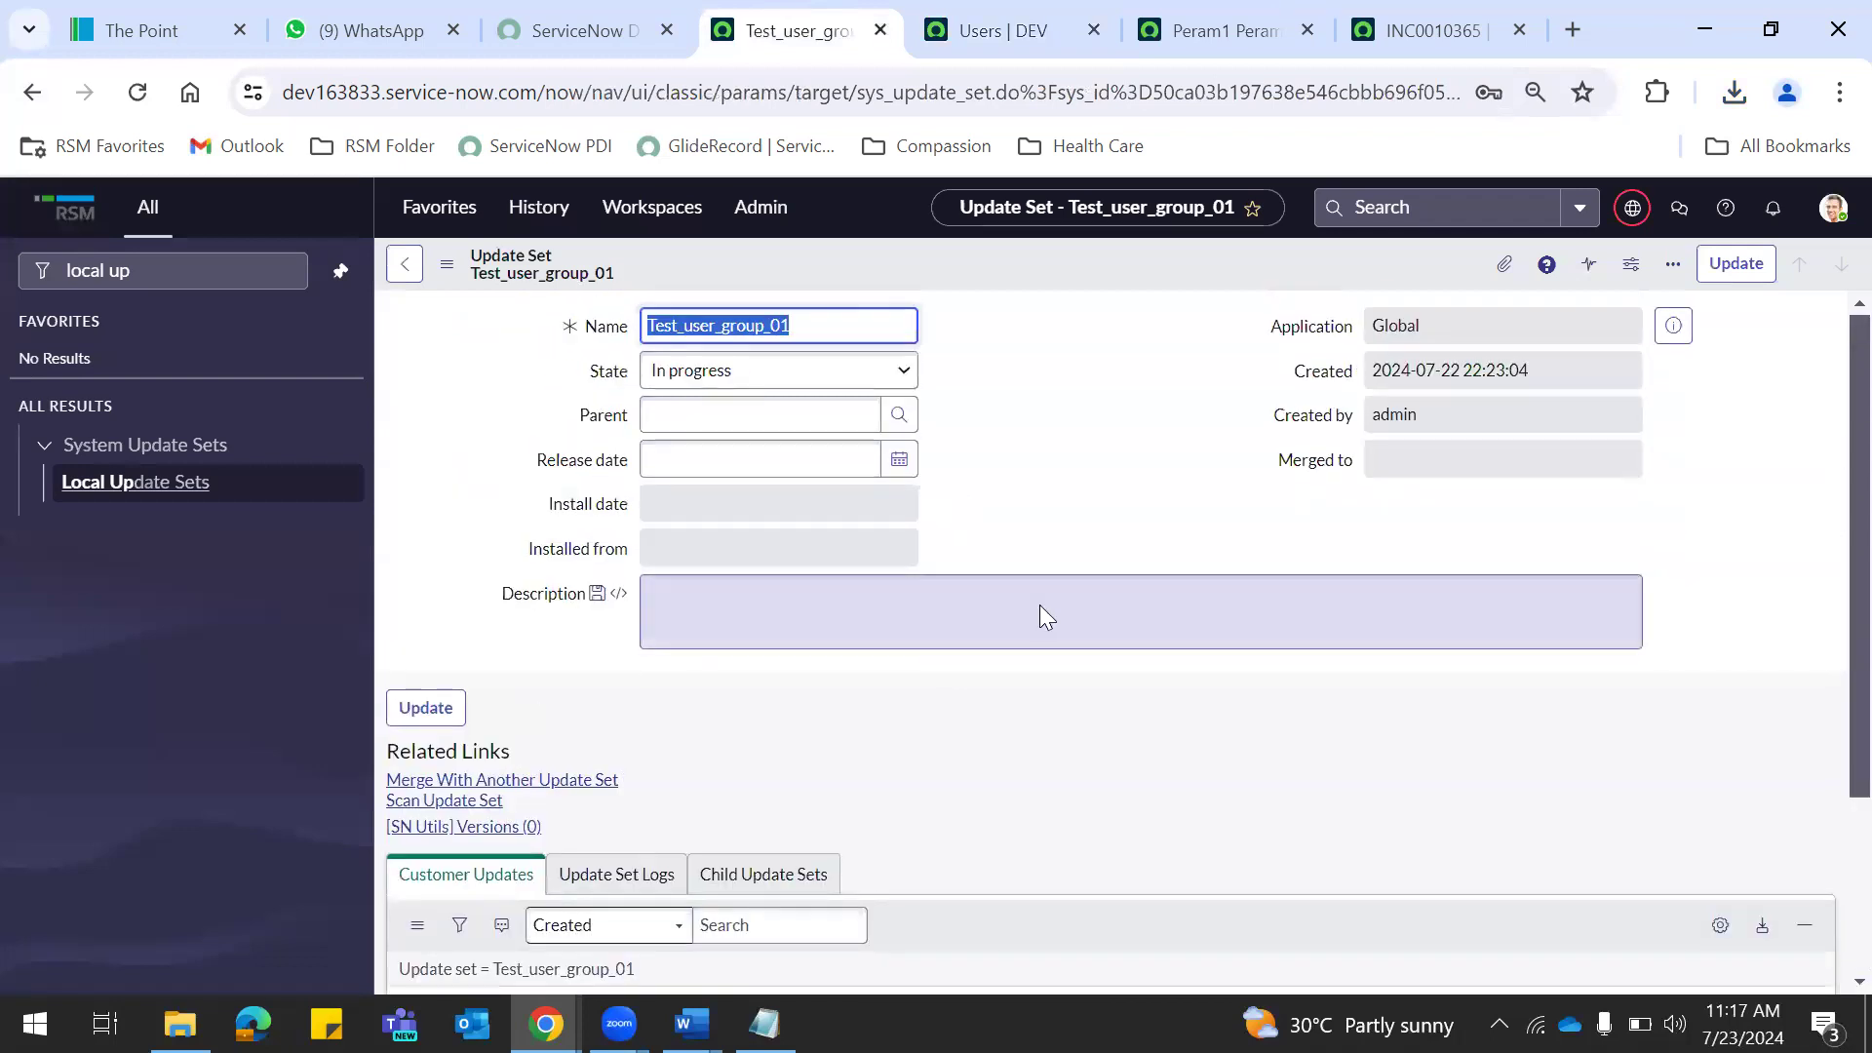
scroll(1833, 515, down, 2)
scroll(1828, 585, up, 2)
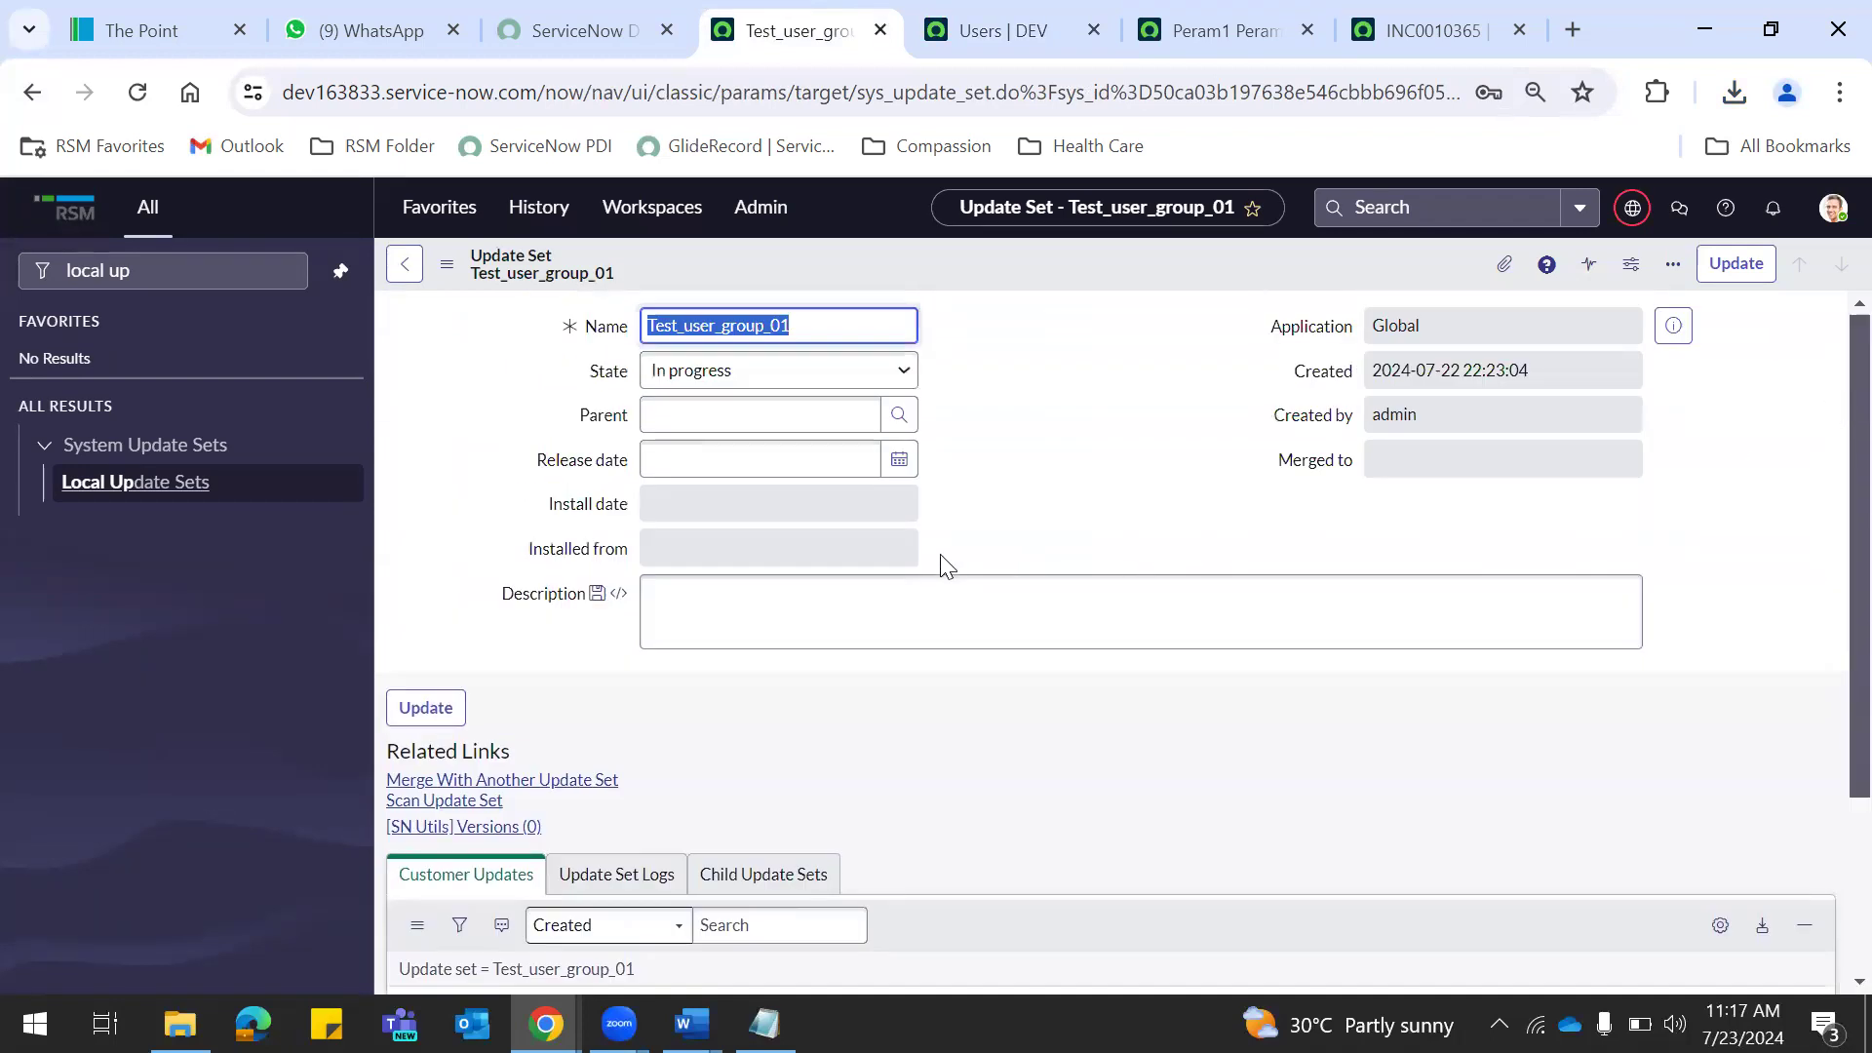
scroll(1832, 419, down, 2)
scroll(1833, 419, up, 2)
click(221, 274)
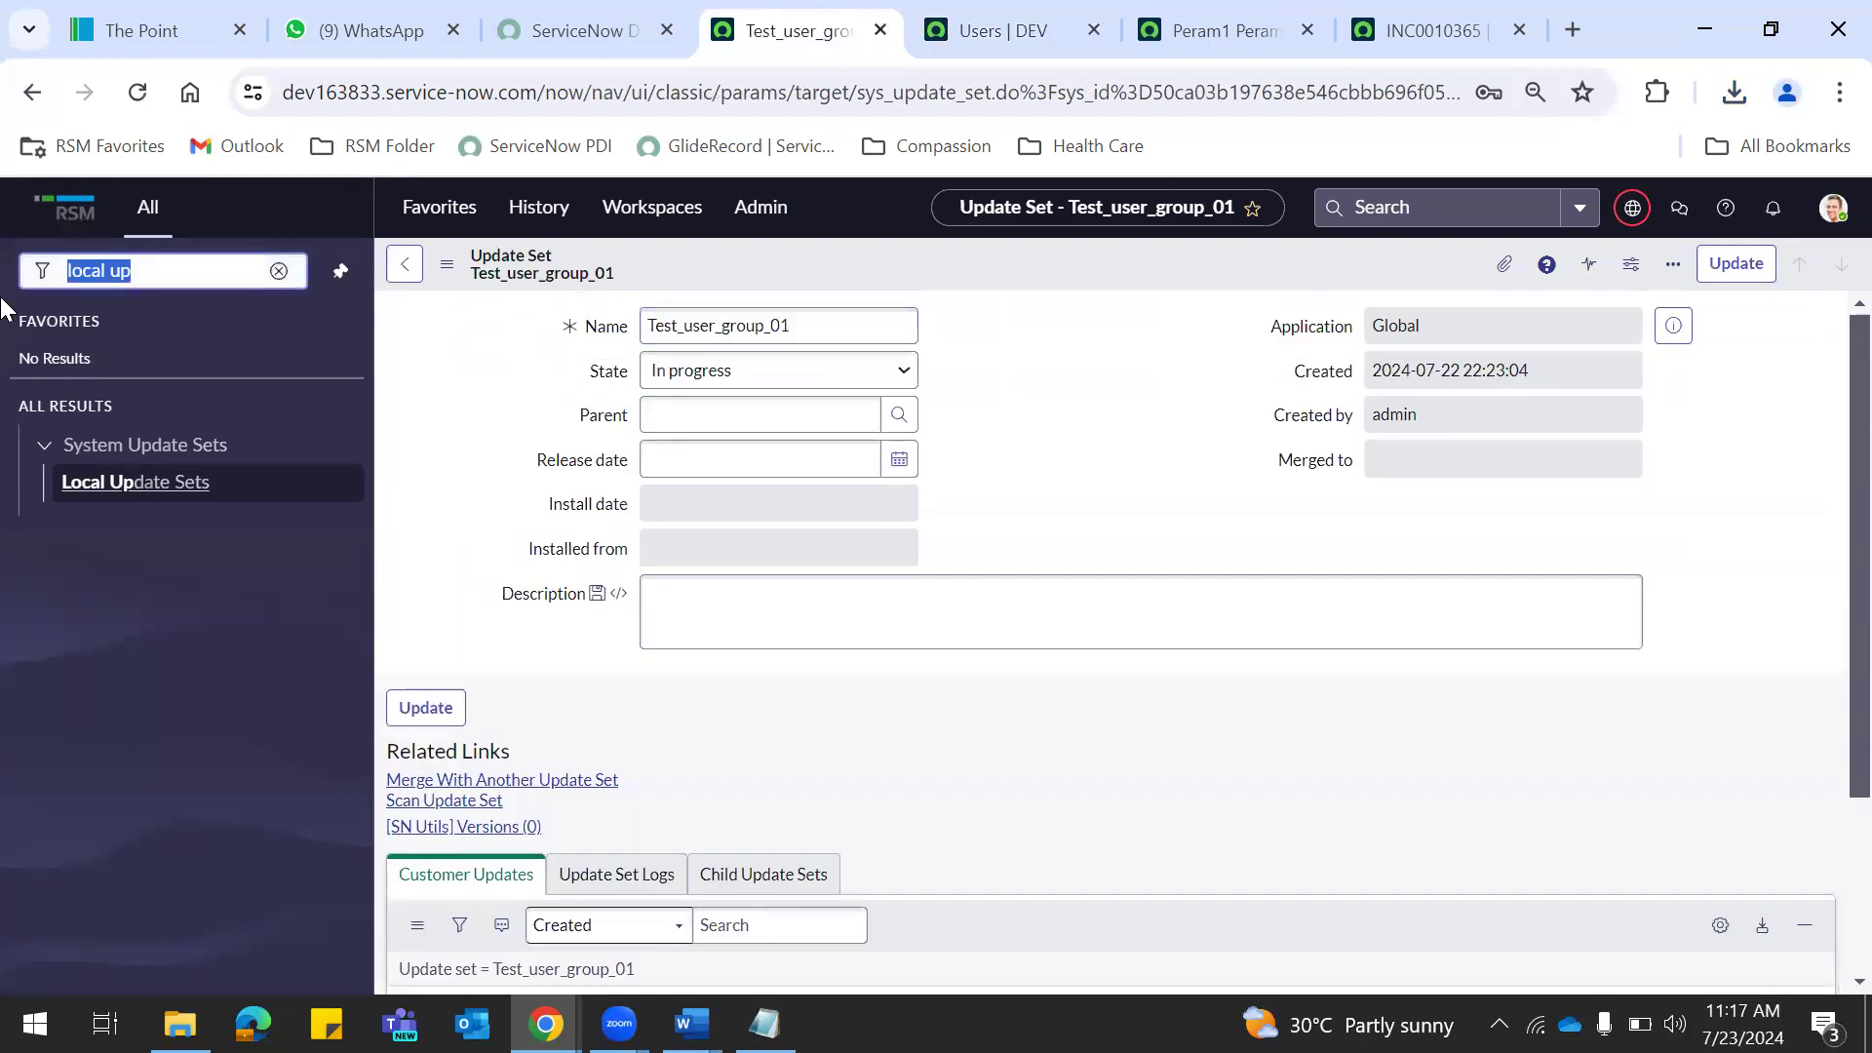
key(BackSpace)
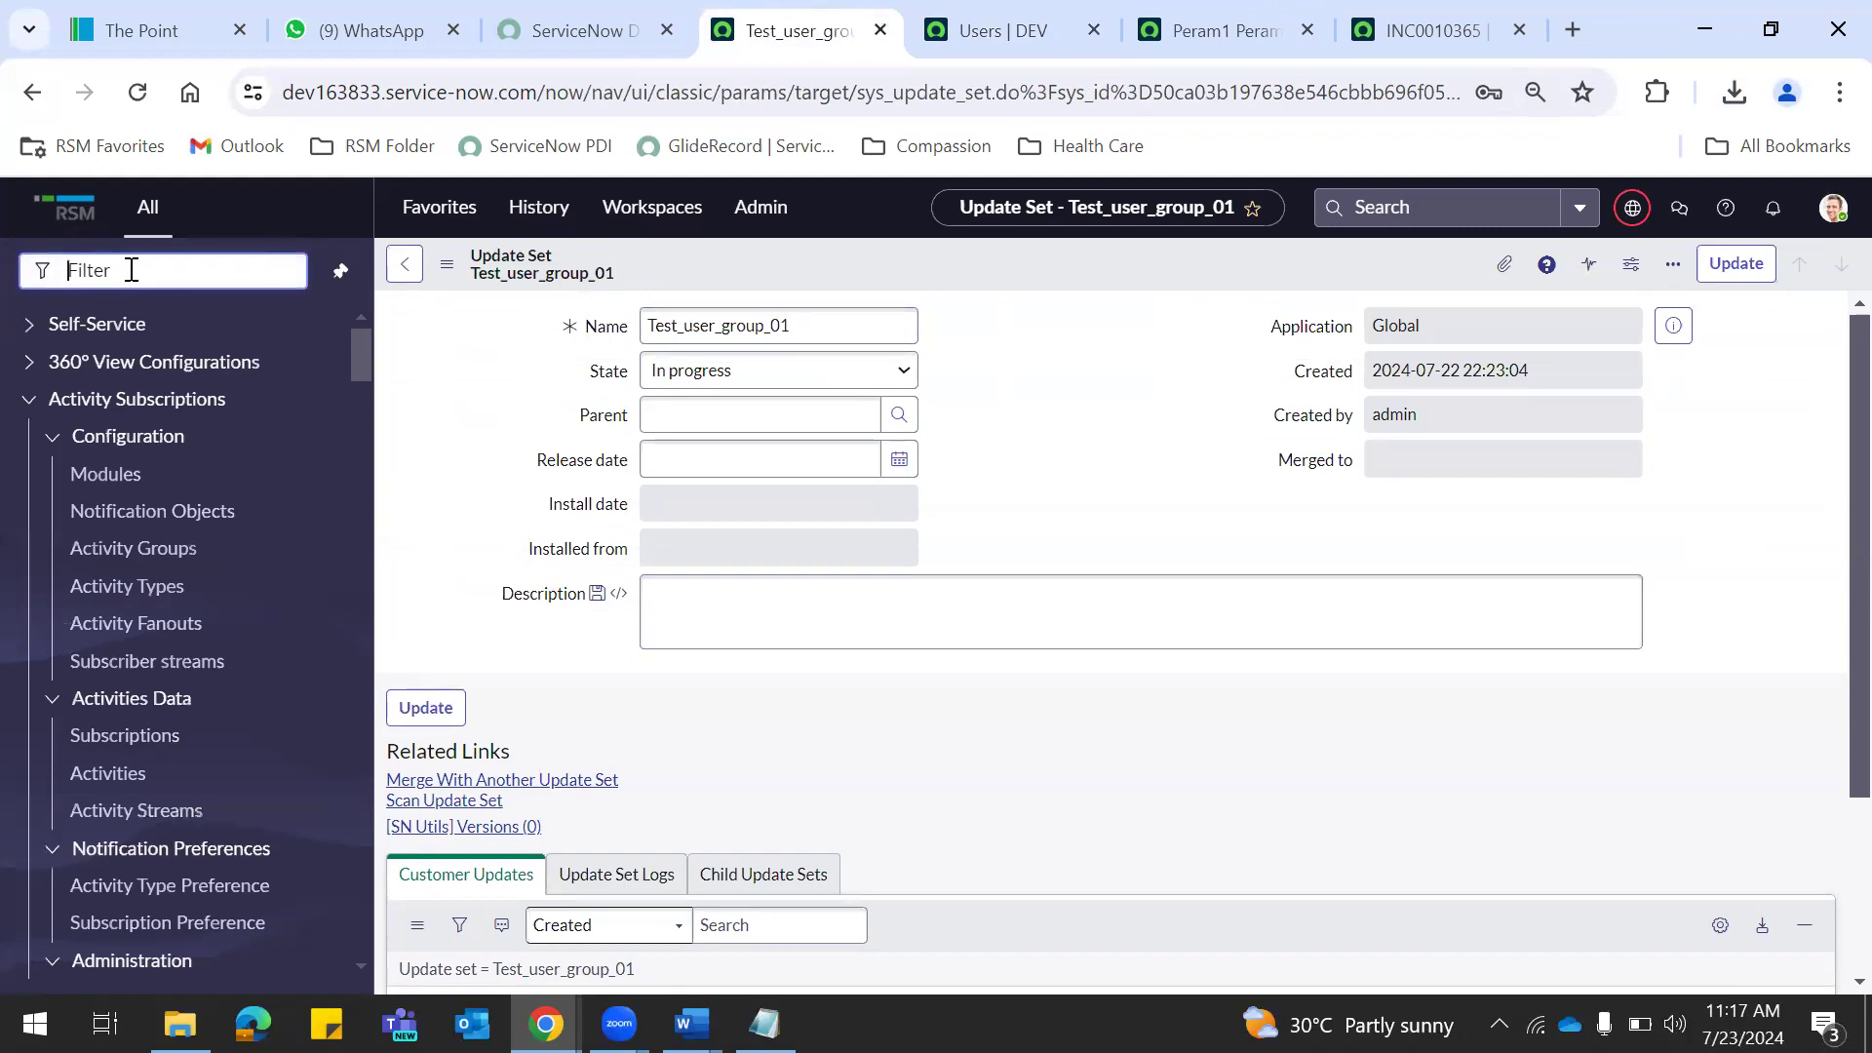